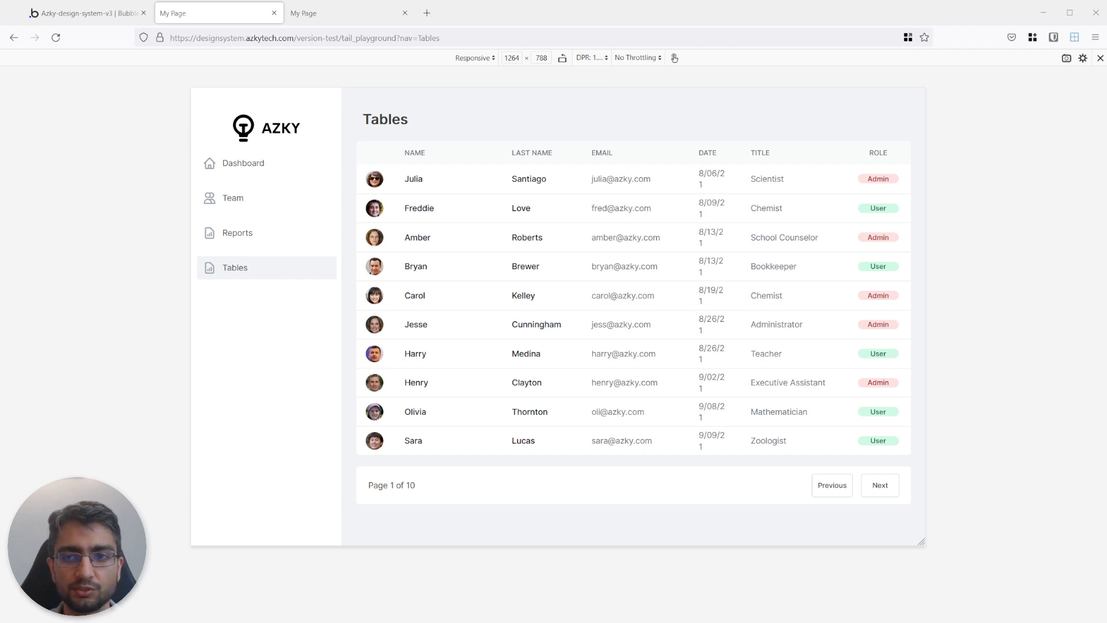
# Examine how the Tables page adapts as the preview is resized between wide desktop and narrow mobile widths.
pyautogui.moveTo(926, 173)
pyautogui.mouseDown()
pyautogui.moveTo(686, 188)
pyautogui.moveTo(911, 174)
pyautogui.moveTo(667, 173)
pyautogui.moveTo(940, 162)
pyautogui.mouseUp()
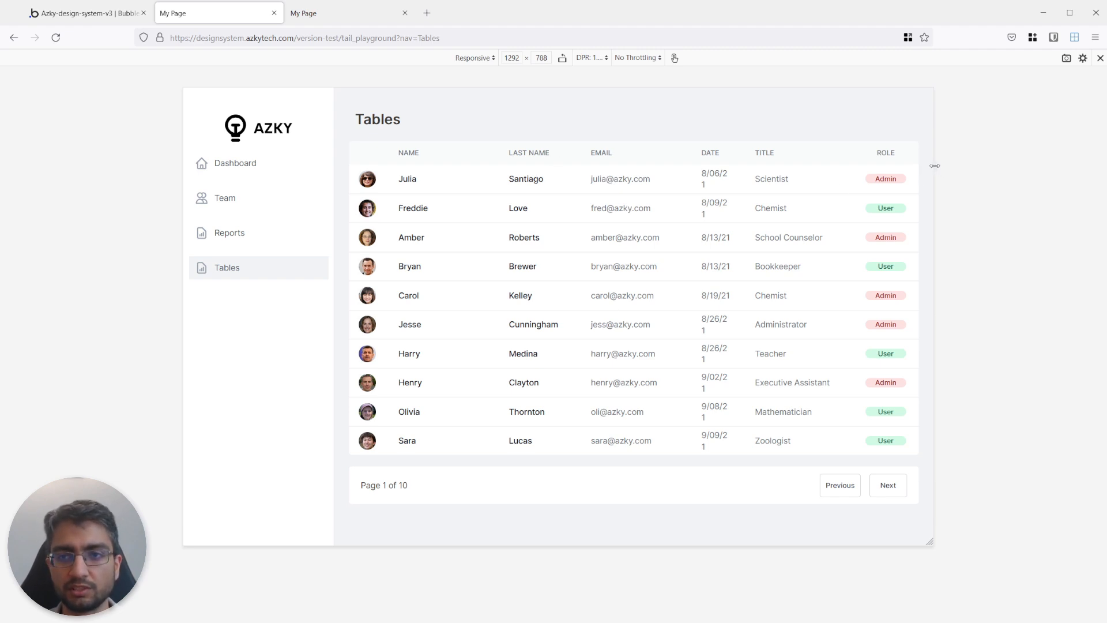
pyautogui.moveTo(935, 165); pyautogui.dragTo(971, 166)
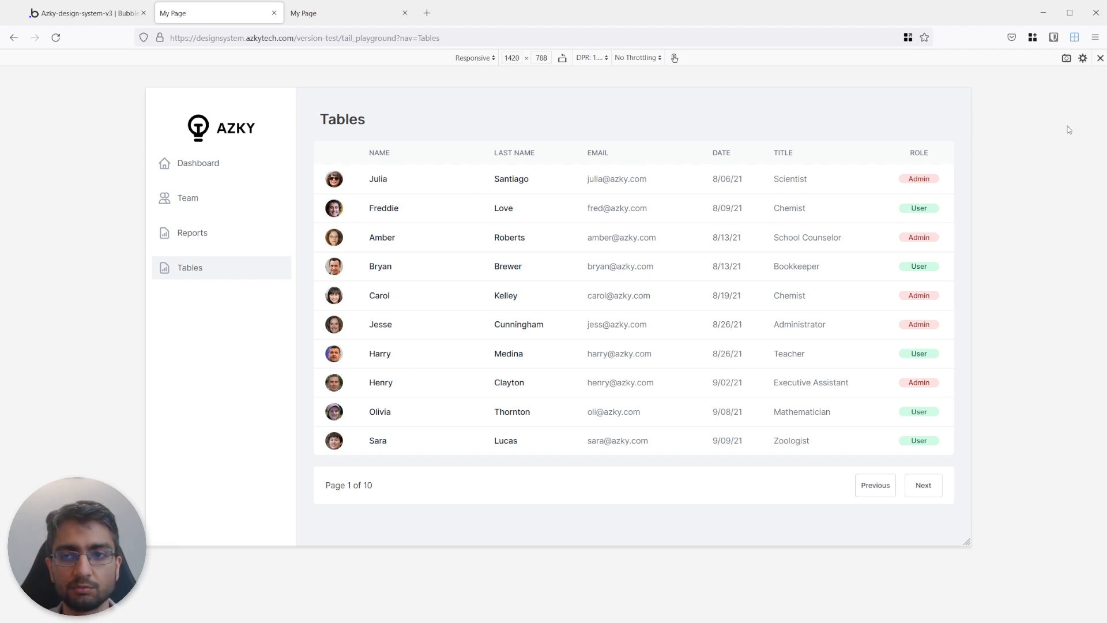
pyautogui.moveTo(972, 149); pyautogui.dragTo(659, 148)
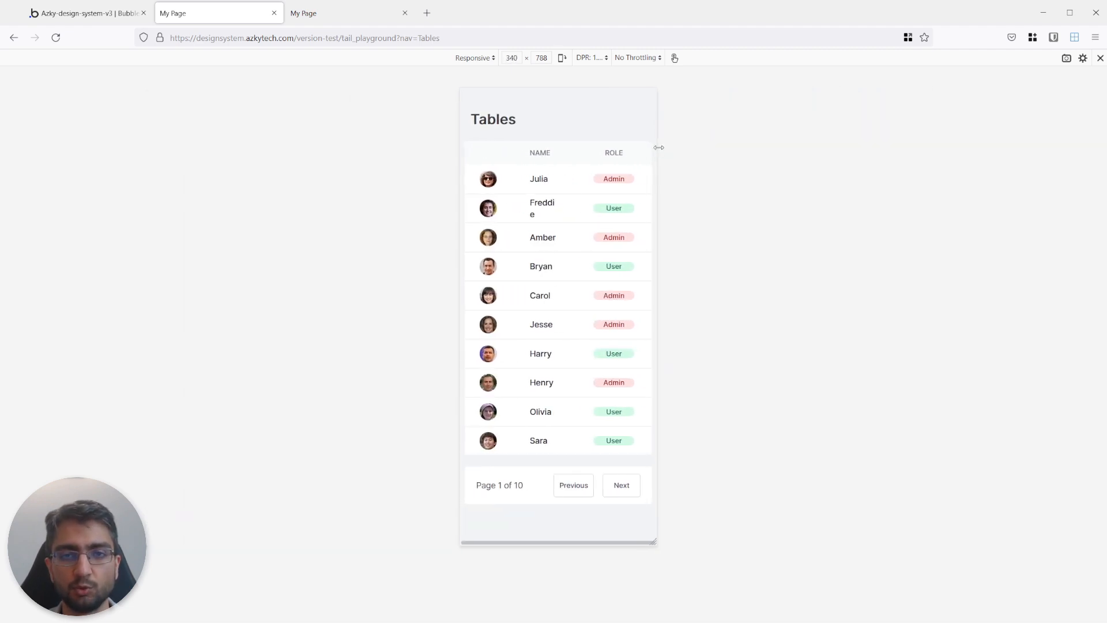
pyautogui.moveTo(658, 190); pyautogui.dragTo(669, 192)
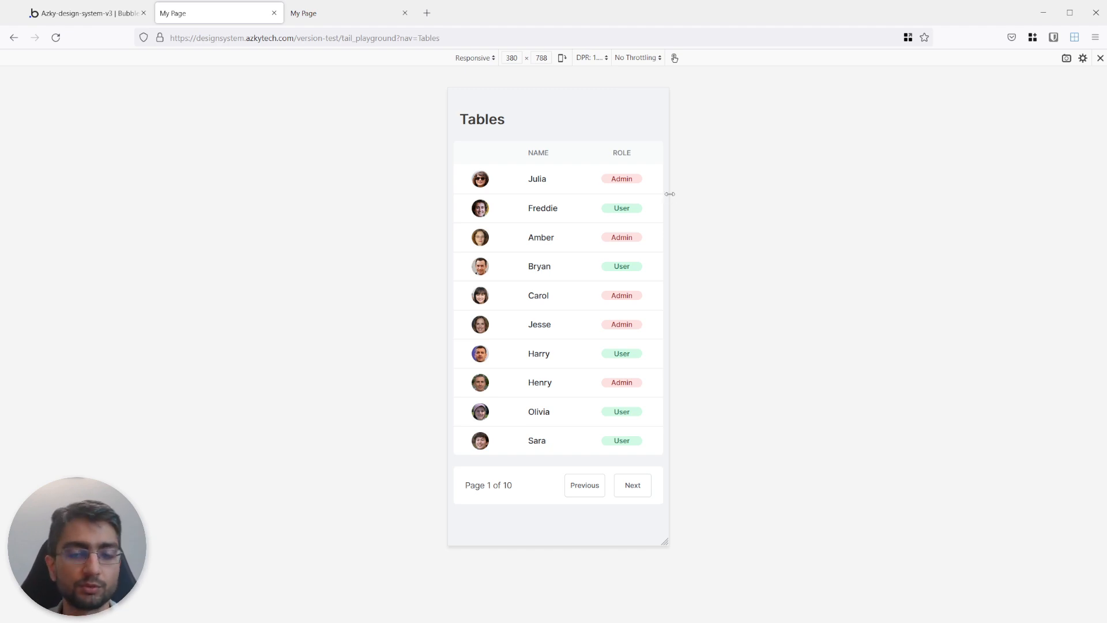
pyautogui.moveTo(670, 208); pyautogui.dragTo(960, 206)
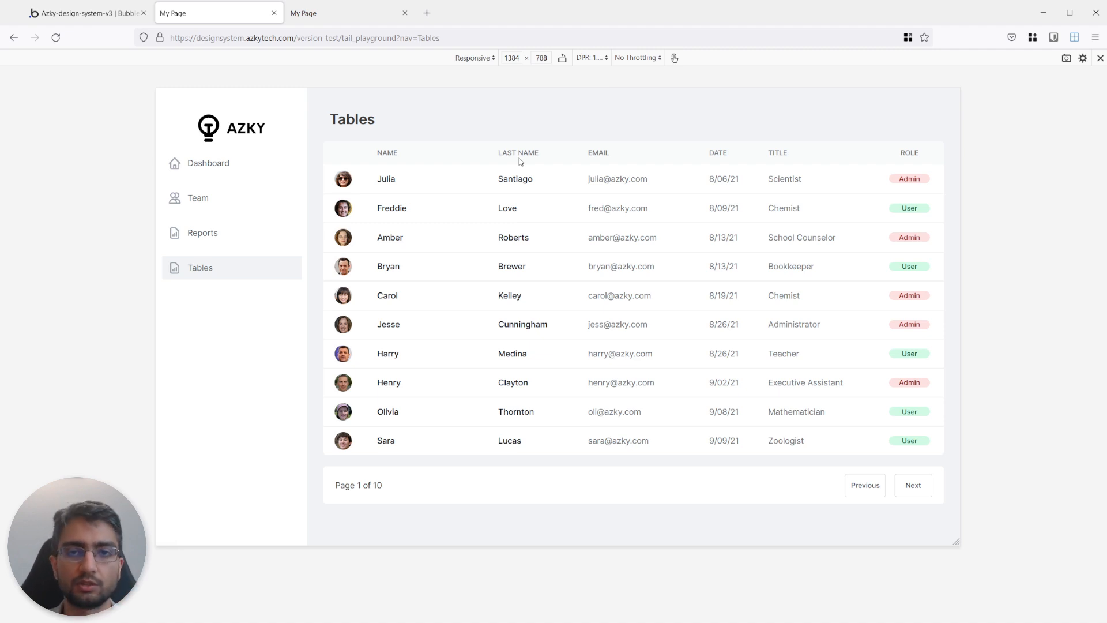
# Switch to the Bubble editor and delete the user repeating group and the column header group from Group Tables.
pyautogui.click(49, 19)
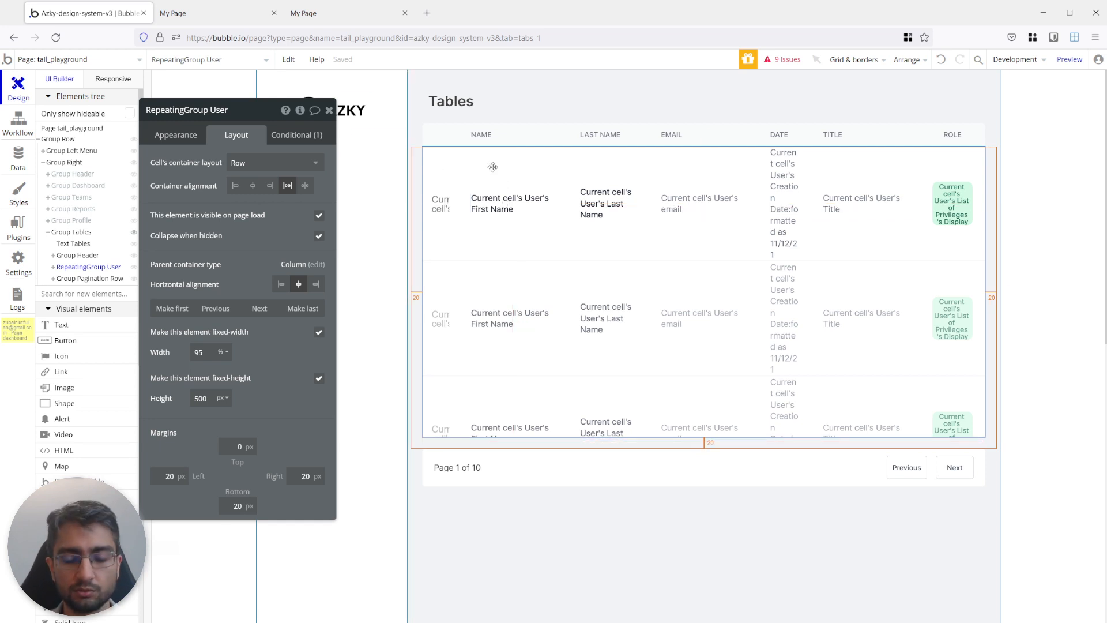
pyautogui.press('Delete')
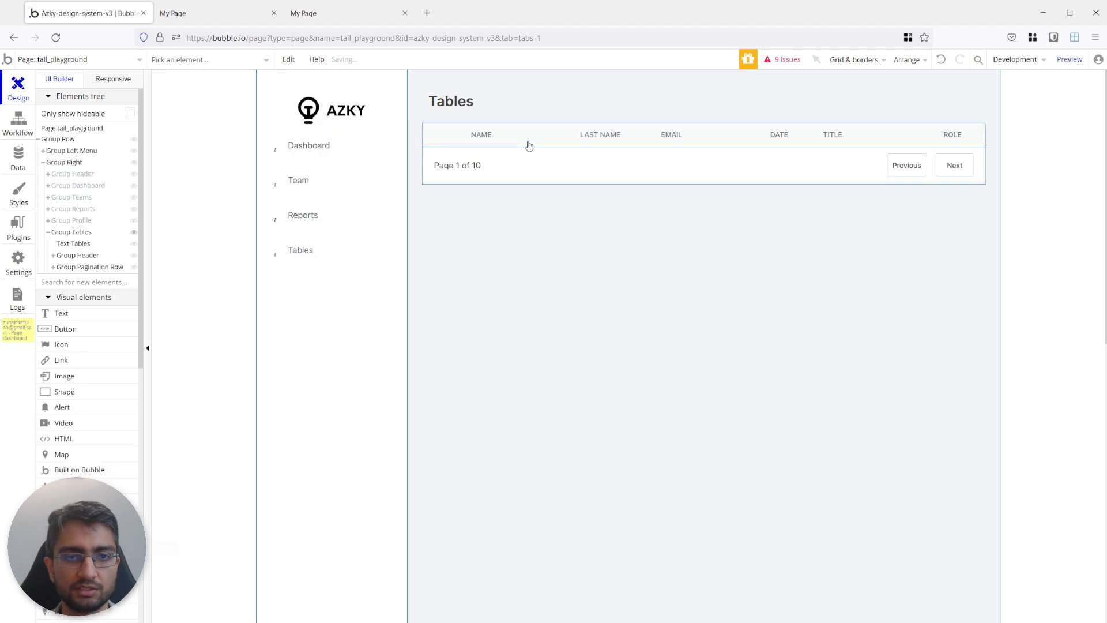
pyautogui.click(527, 141)
pyautogui.press('Delete')
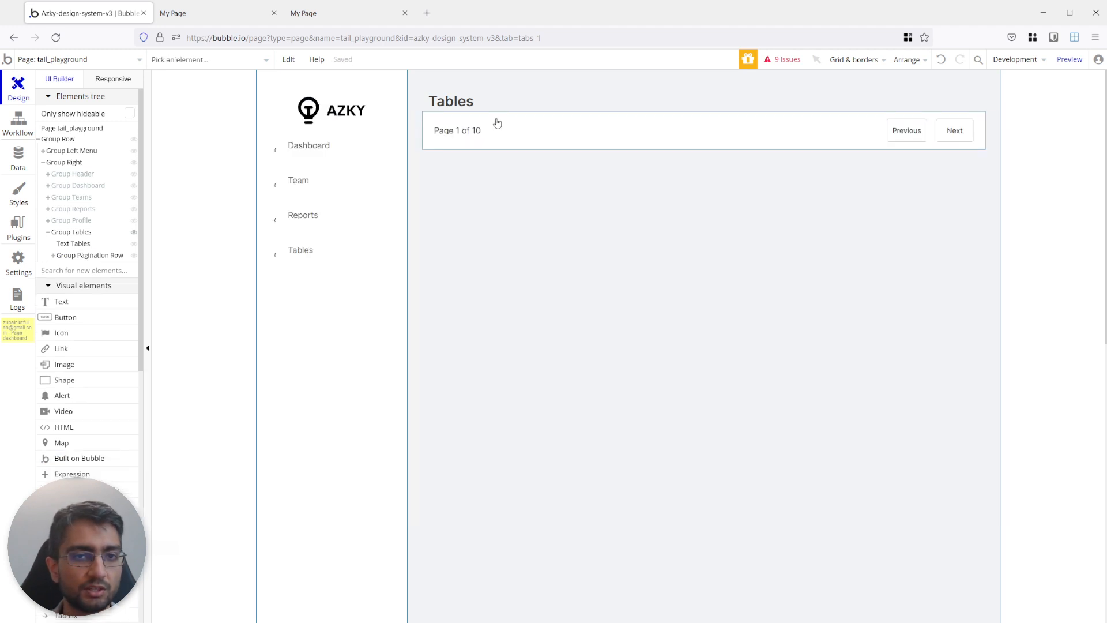
# Add a new Repeating Group to Group Tables, below the pagination row.
pyautogui.click(84, 271)
pyautogui.write('repe')
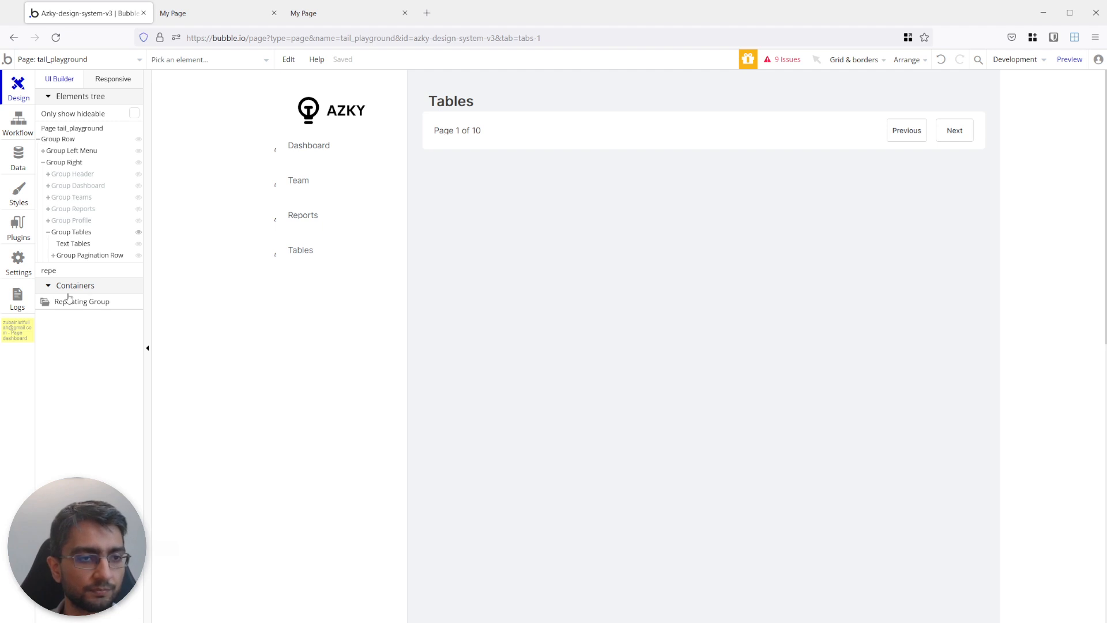
pyautogui.click(67, 299)
pyautogui.click(464, 187)
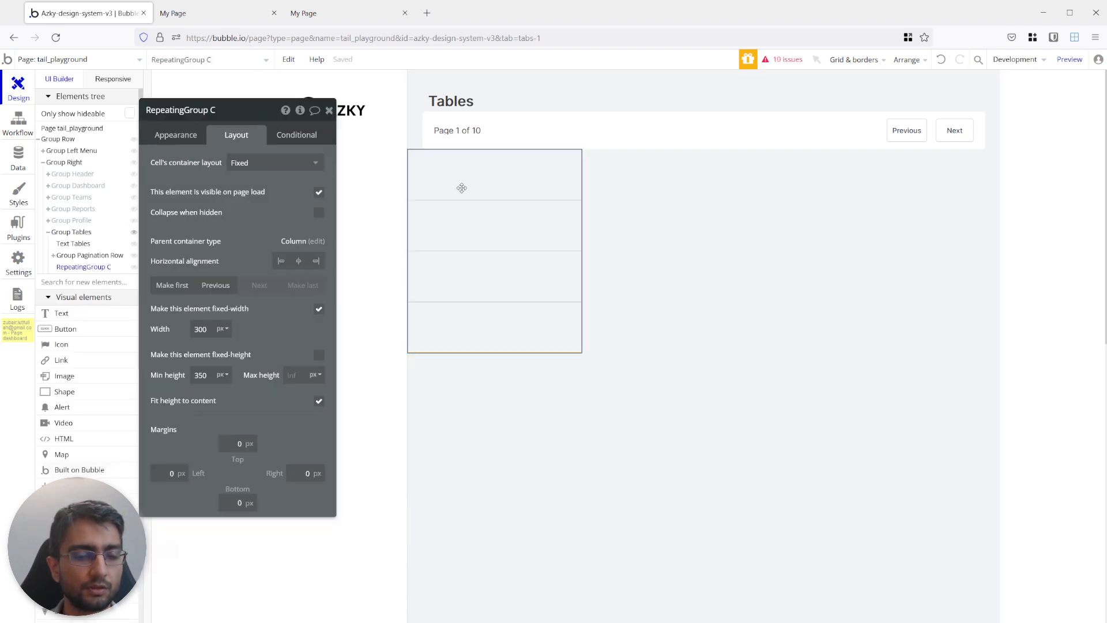
# Set the repeating group's cell container layout to Row and move the group ahead of the pagination row.
pyautogui.click(256, 160)
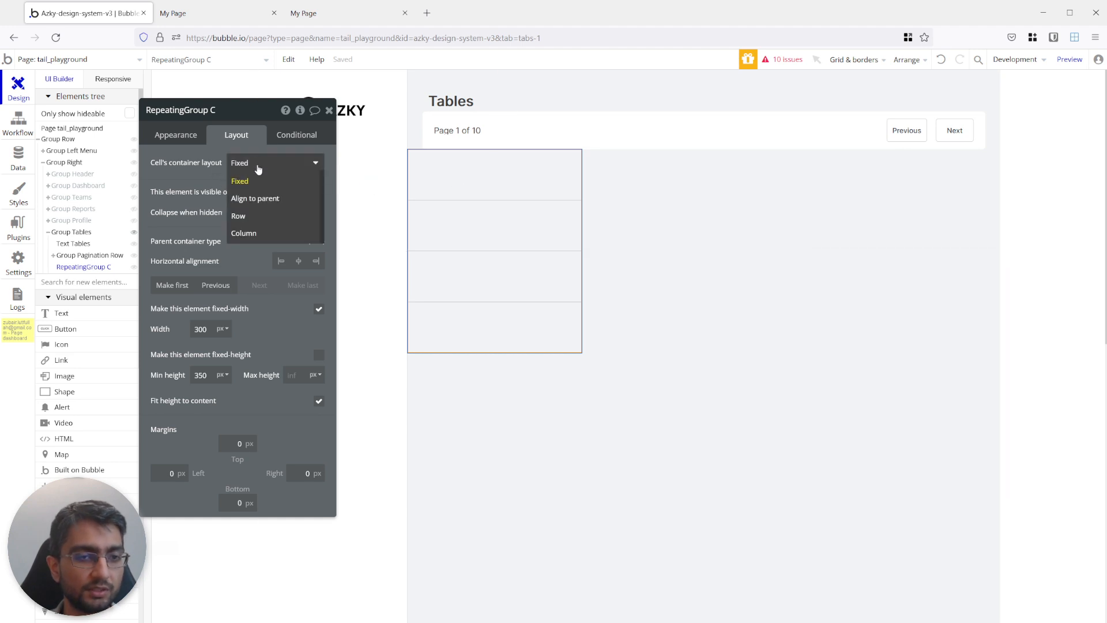
pyautogui.click(260, 222)
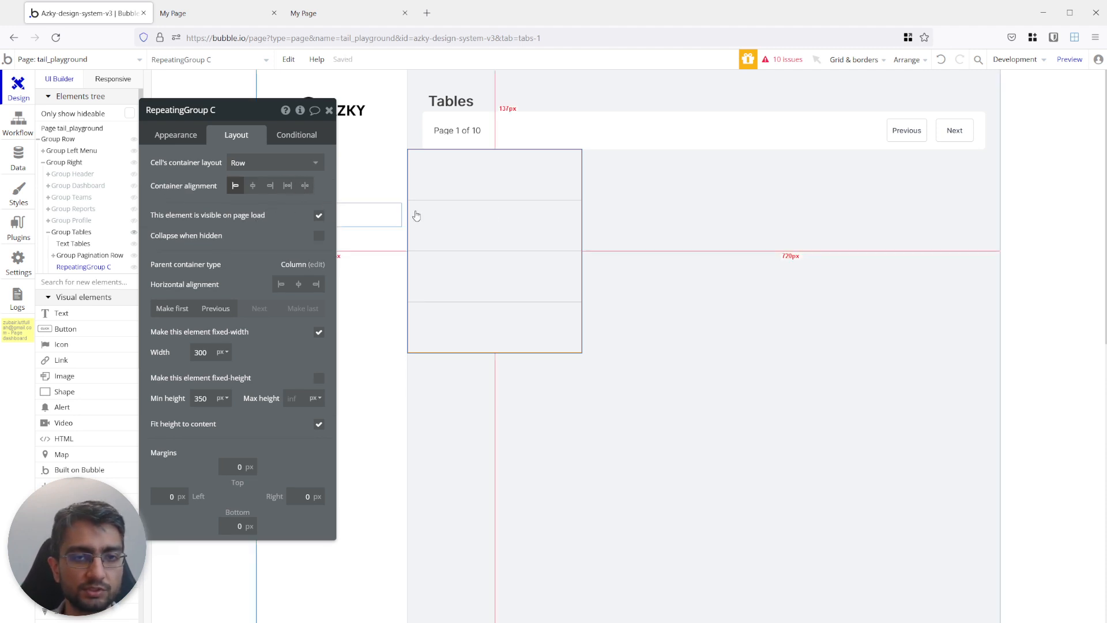
pyautogui.click(228, 310)
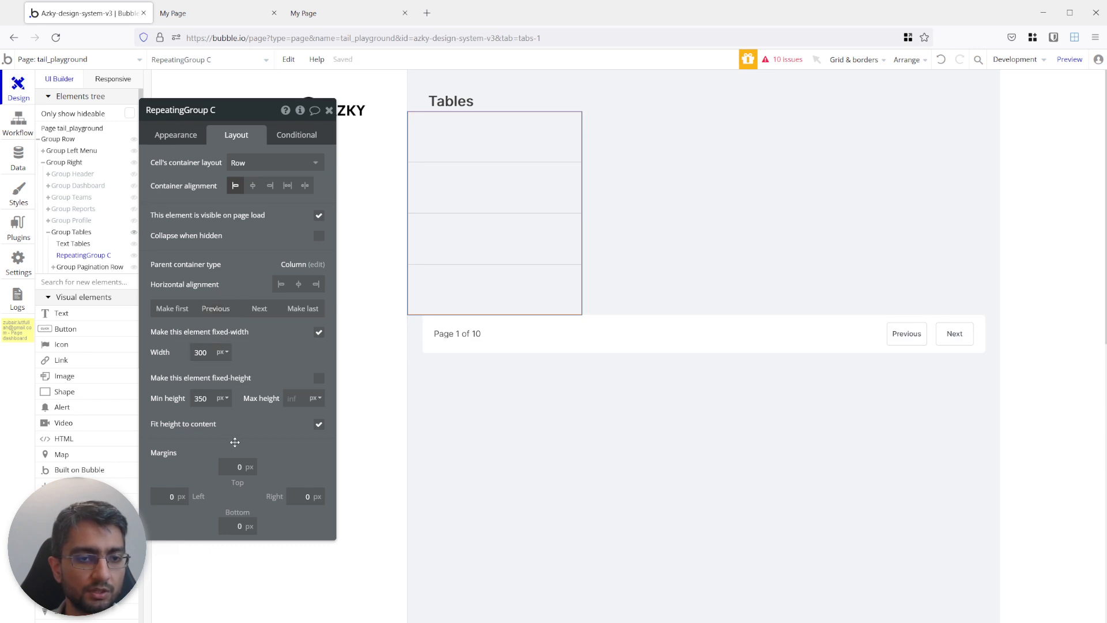
# Set the repeating group's margins to 20 px at the top and 30 px on the left and right.
pyautogui.click(239, 466)
pyautogui.write('20')
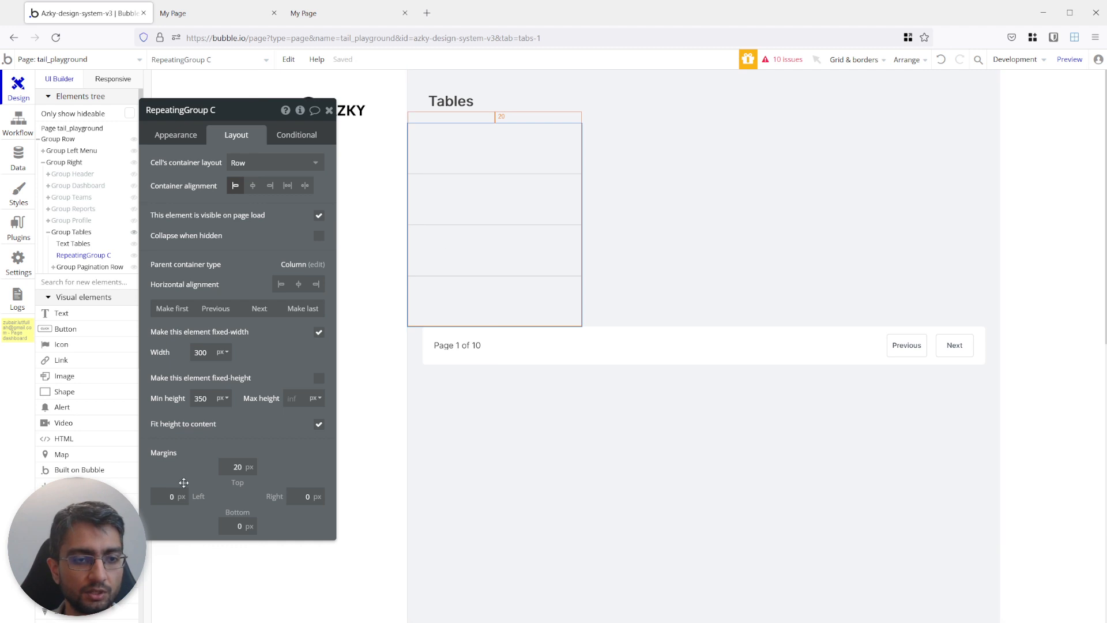
pyautogui.click(170, 496)
pyautogui.click(295, 495)
pyautogui.write('3')
pyautogui.click(289, 458)
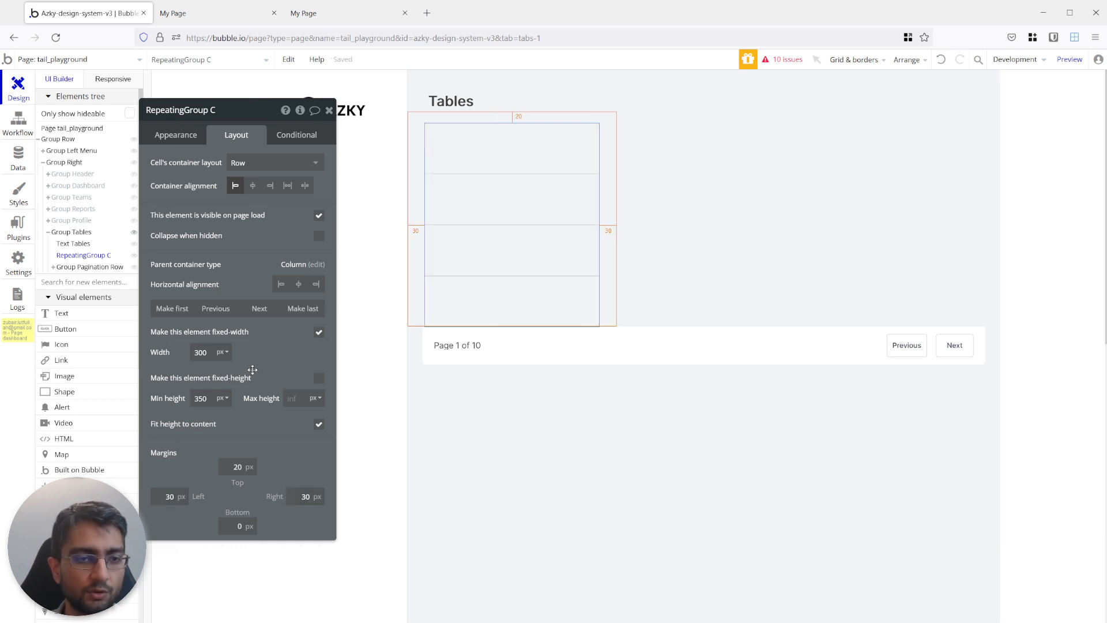
# Turn off the repeating group's fixed width and set its minimum width to 95%.
pyautogui.click(319, 333)
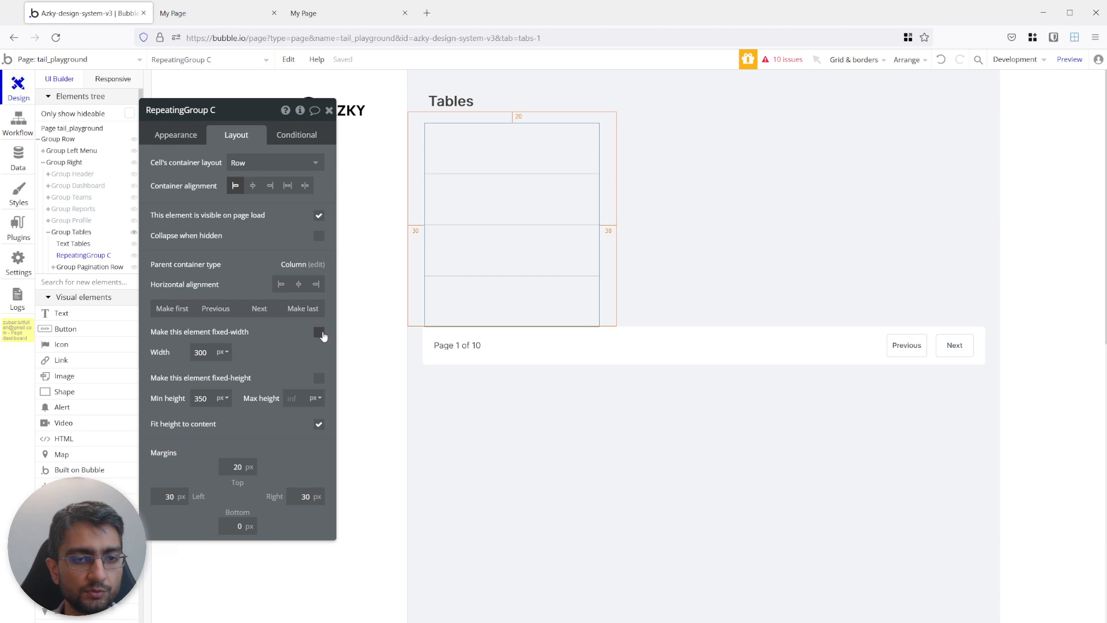
pyautogui.click(226, 354)
pyautogui.click(219, 389)
pyautogui.doubleClick(206, 353)
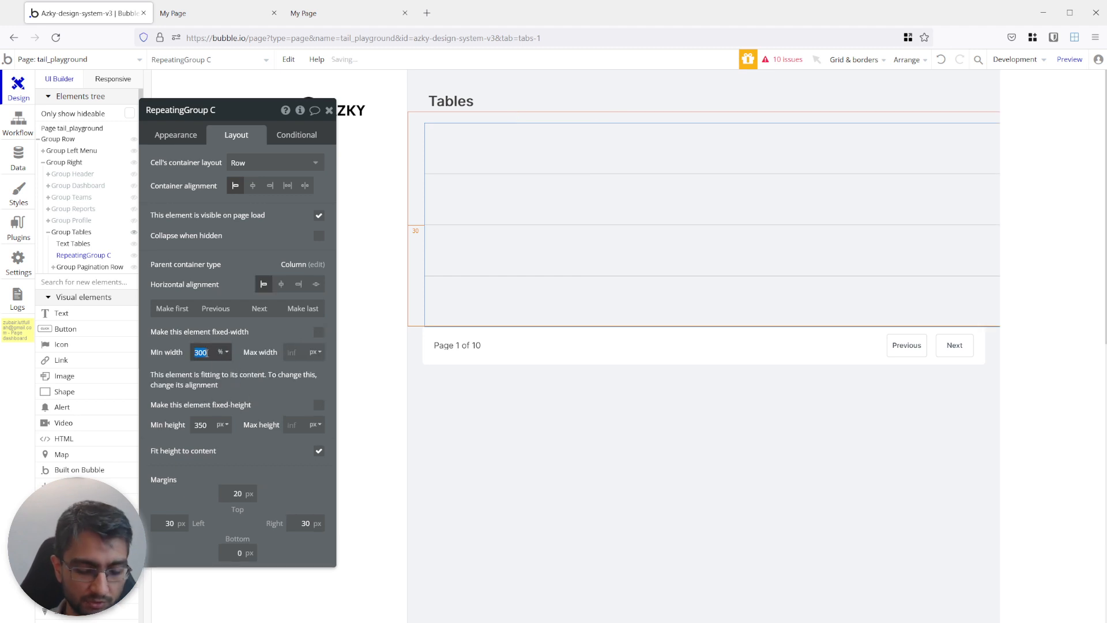
pyautogui.write('95')
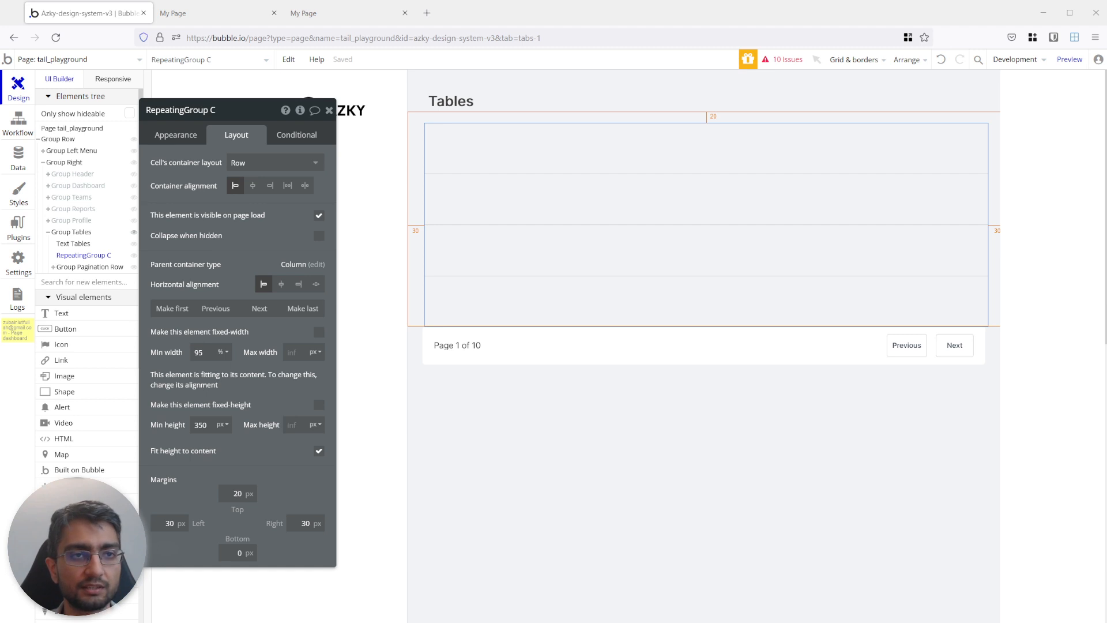
# Examine the finished table in the page preview at a width of about 1422 px and return to the editor.
pyautogui.hotkey('ctrl', 'Tab')
pyautogui.moveTo(959, 180)
pyautogui.mouseDown()
pyautogui.moveTo(684, 188)
pyautogui.moveTo(934, 178)
pyautogui.moveTo(669, 177)
pyautogui.moveTo(972, 170)
pyautogui.mouseUp()
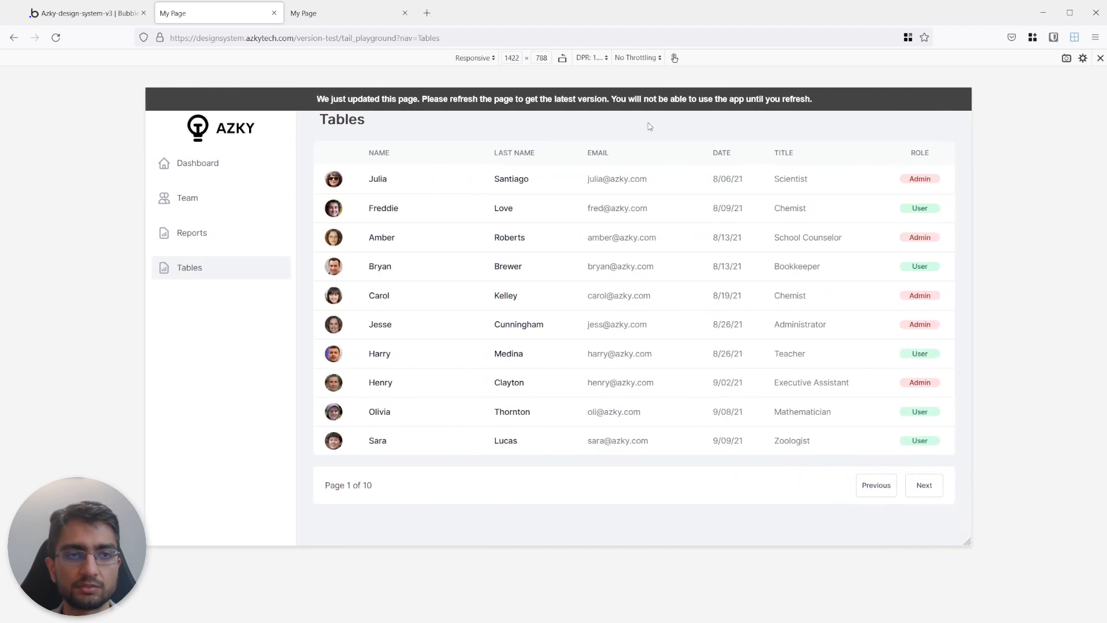
pyautogui.click(110, 17)
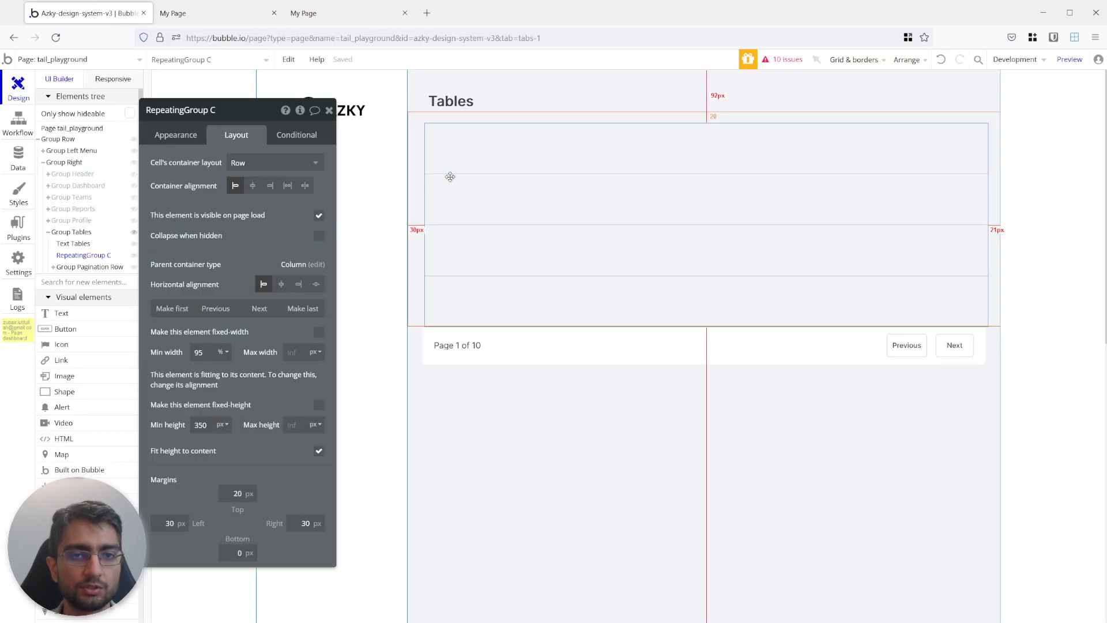
# Set the repeating group's content type to User and its data source to a search for Users.
pyautogui.click(172, 135)
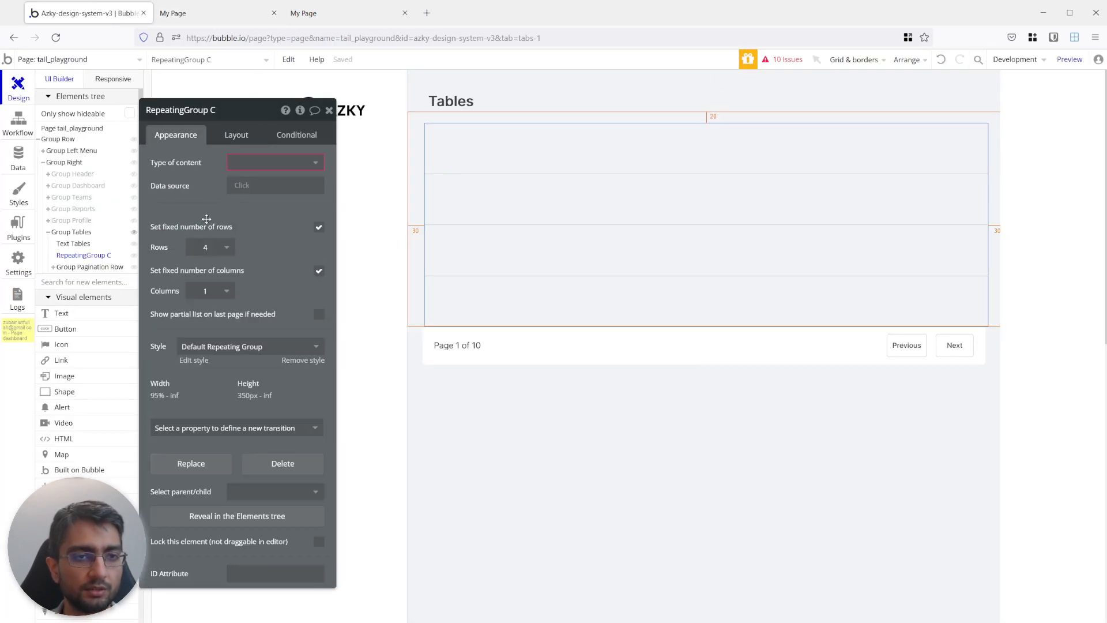
pyautogui.click(259, 163)
pyautogui.click(257, 183)
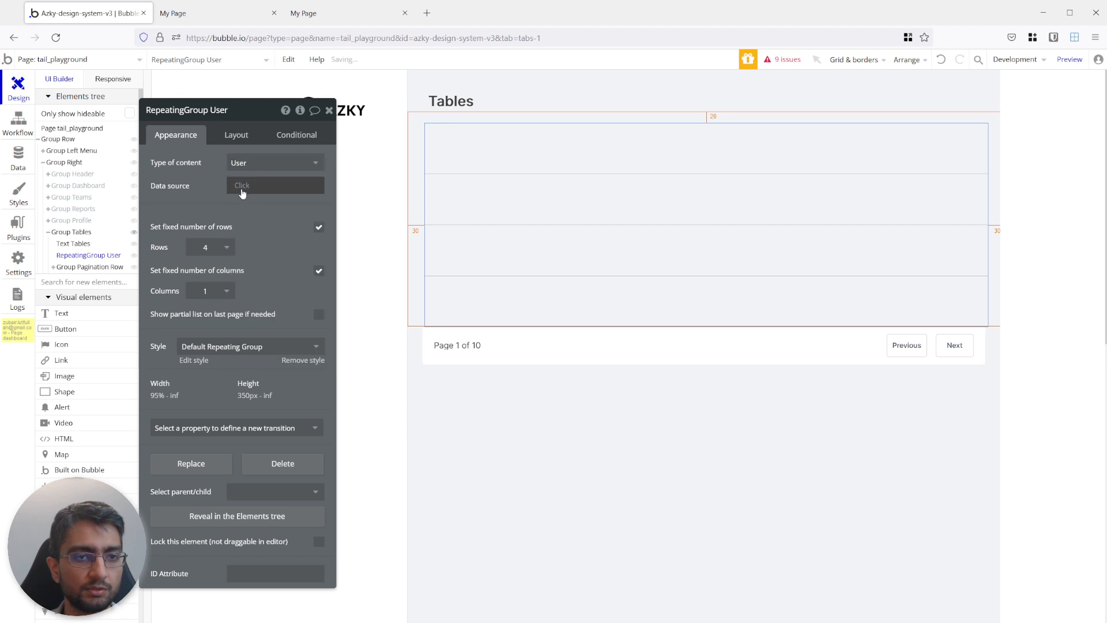
pyautogui.click(243, 186)
pyautogui.write('do')
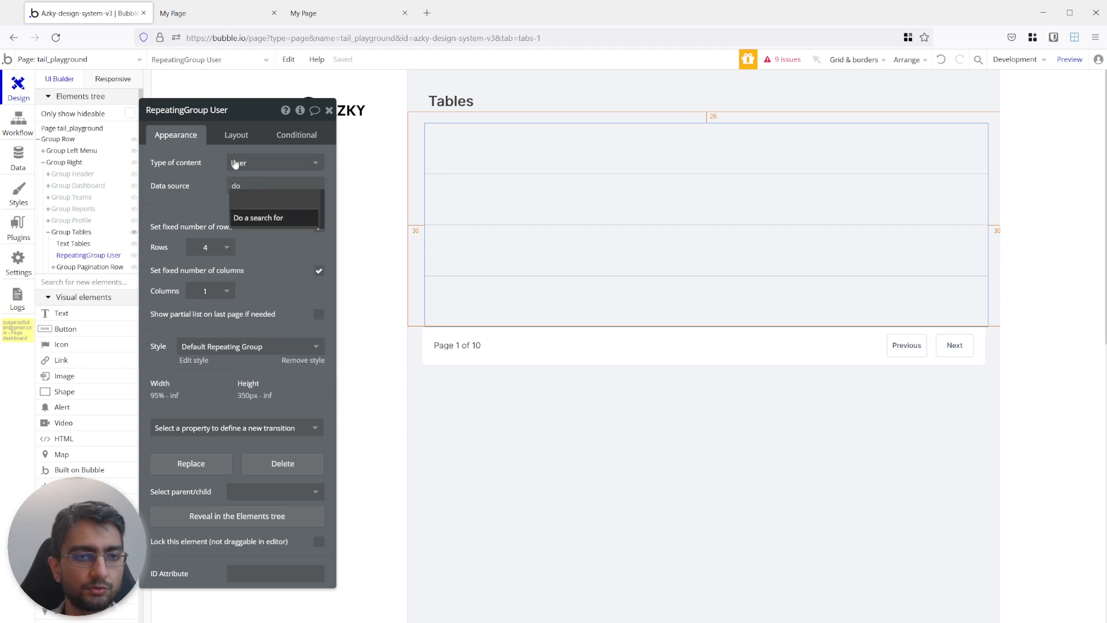
pyautogui.click(240, 223)
pyautogui.click(478, 137)
pyautogui.click(455, 154)
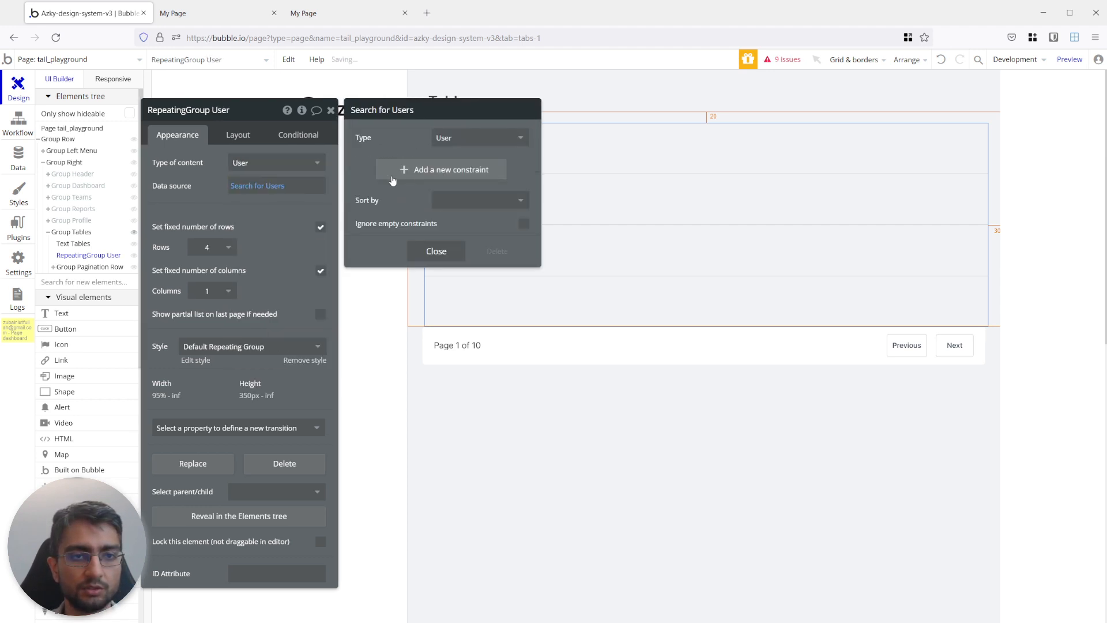
# Limit the repeating group's user search with items until #10.
pyautogui.click(297, 189)
pyautogui.write('unt')
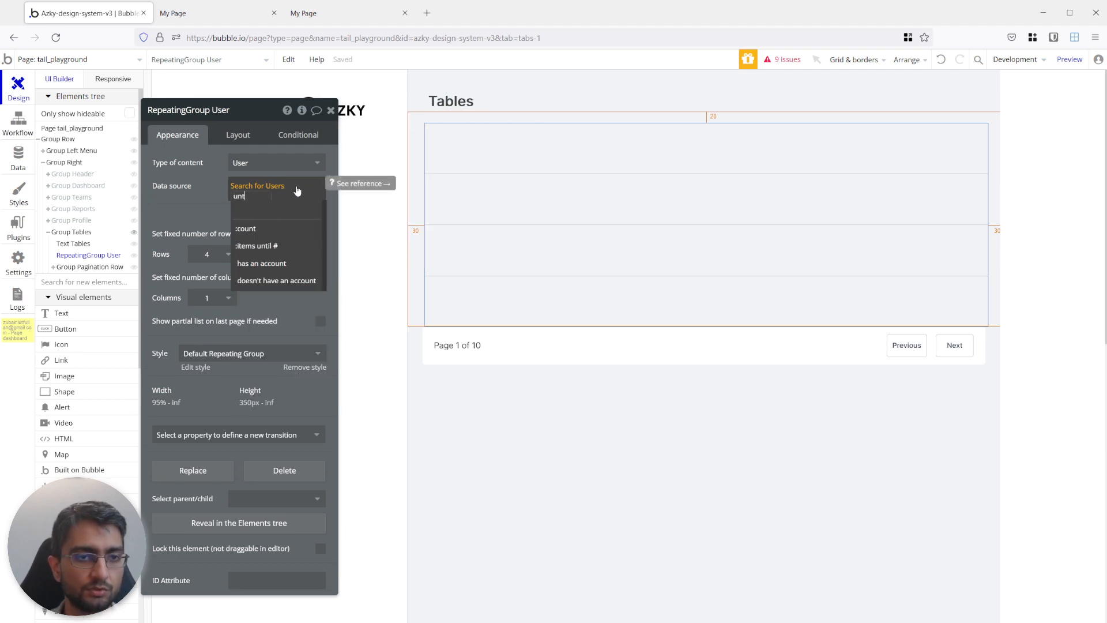
pyautogui.click(267, 246)
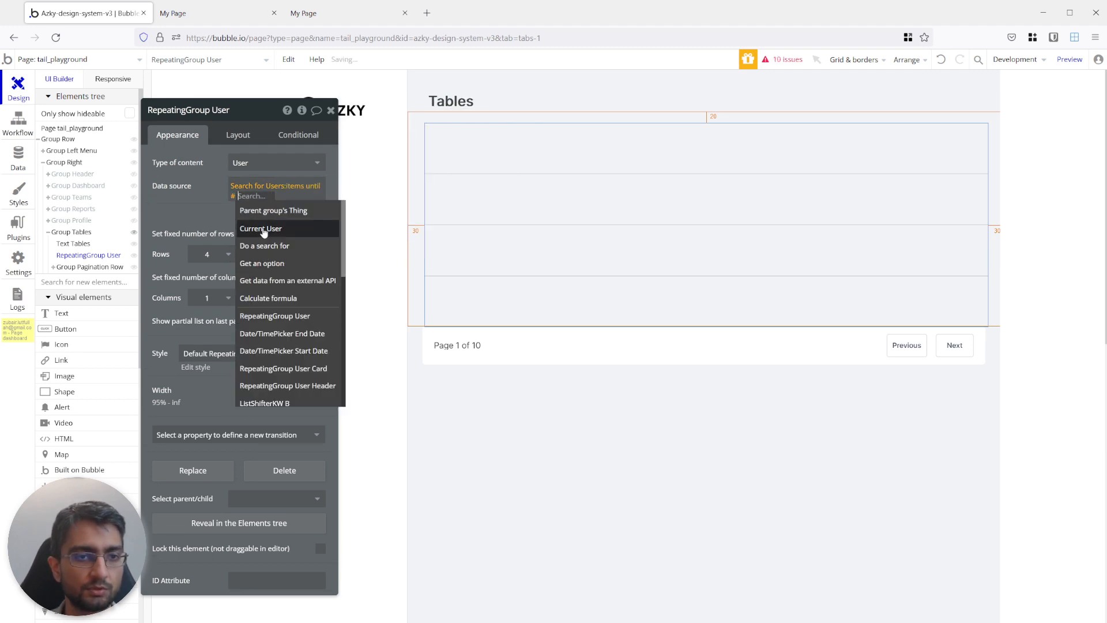
pyautogui.write('10')
pyautogui.click(209, 223)
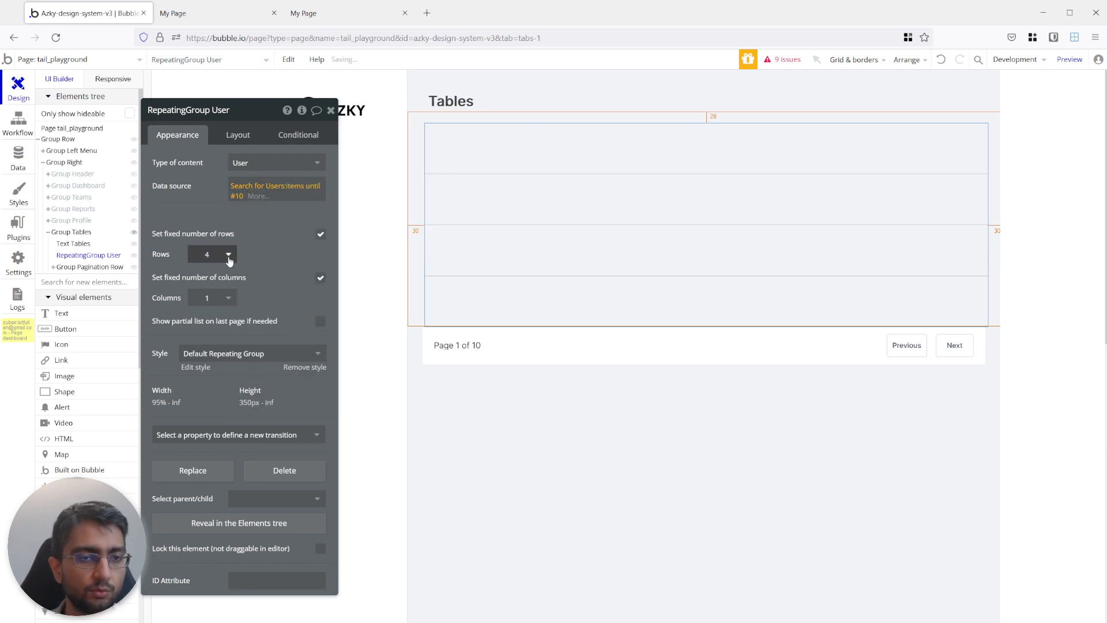
# Turn off the fixed numbers of rows and columns and switch the minimum row height and column width to 100%.
pyautogui.click(321, 234)
pyautogui.click(321, 279)
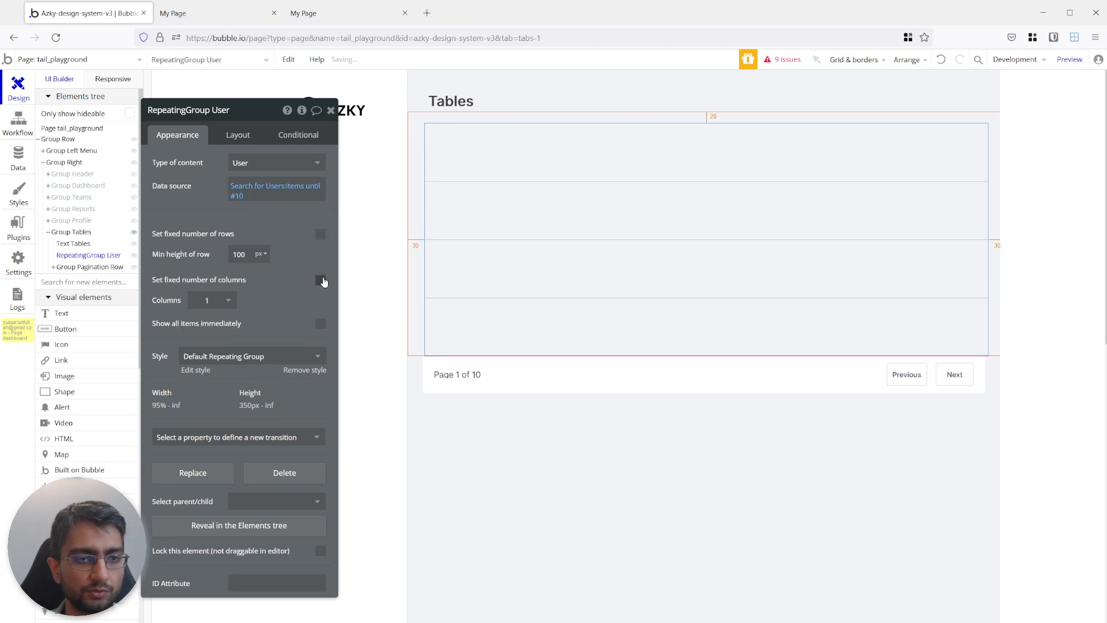
pyautogui.click(260, 255)
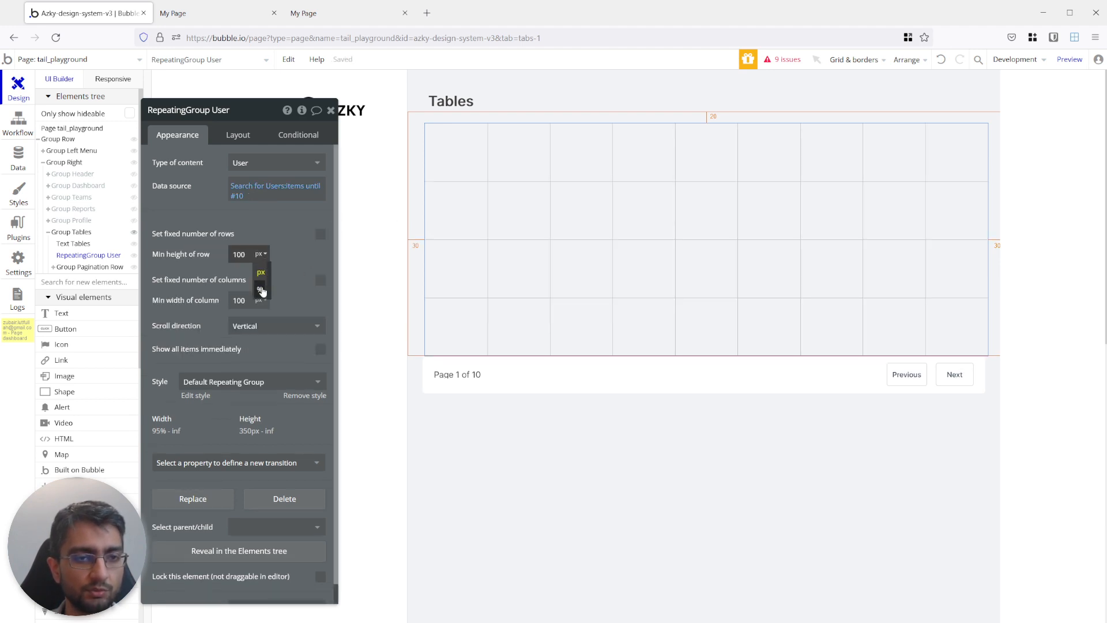
pyautogui.click(260, 294)
pyautogui.click(261, 300)
pyautogui.click(261, 336)
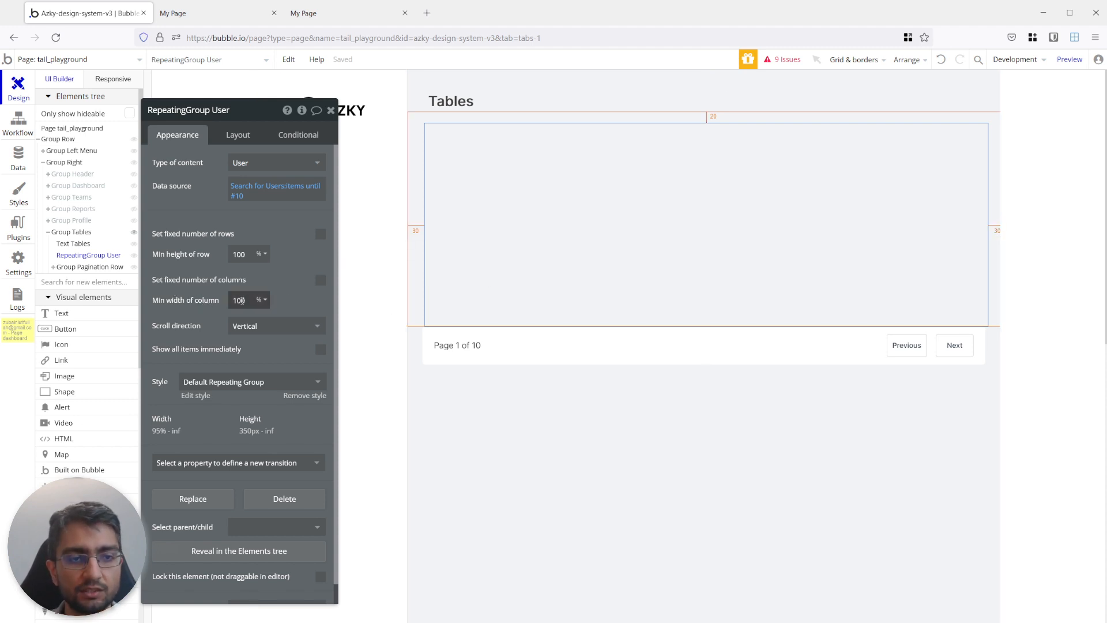
# Review the repeating group's layout and appearance settings against the finished table in the page preview.
pyautogui.click(238, 135)
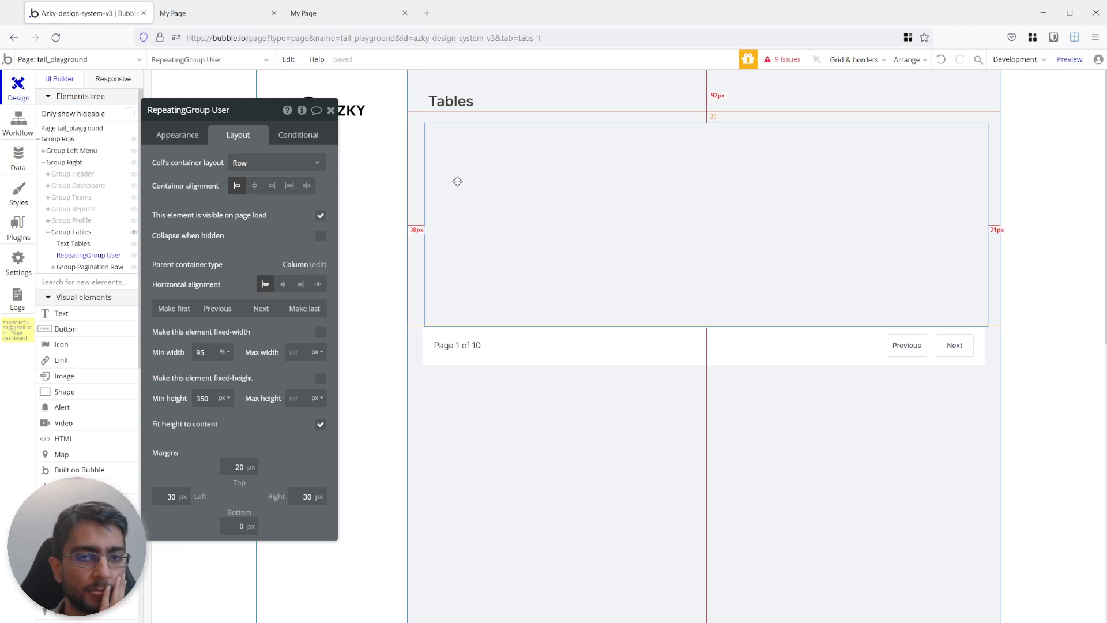
pyautogui.click(174, 138)
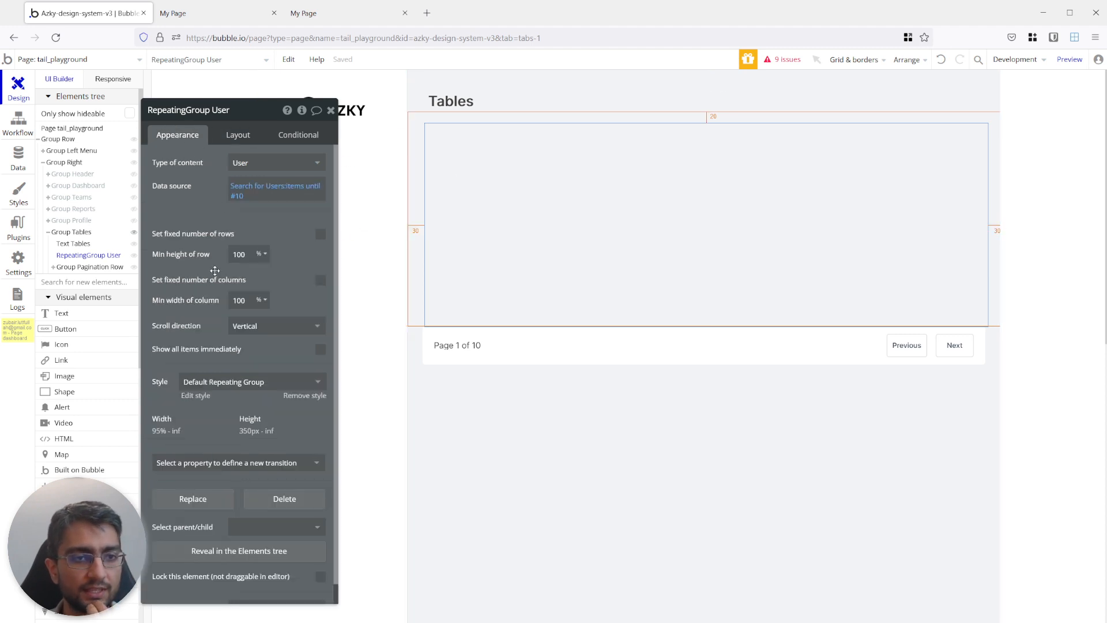
pyautogui.doubleClick(239, 255)
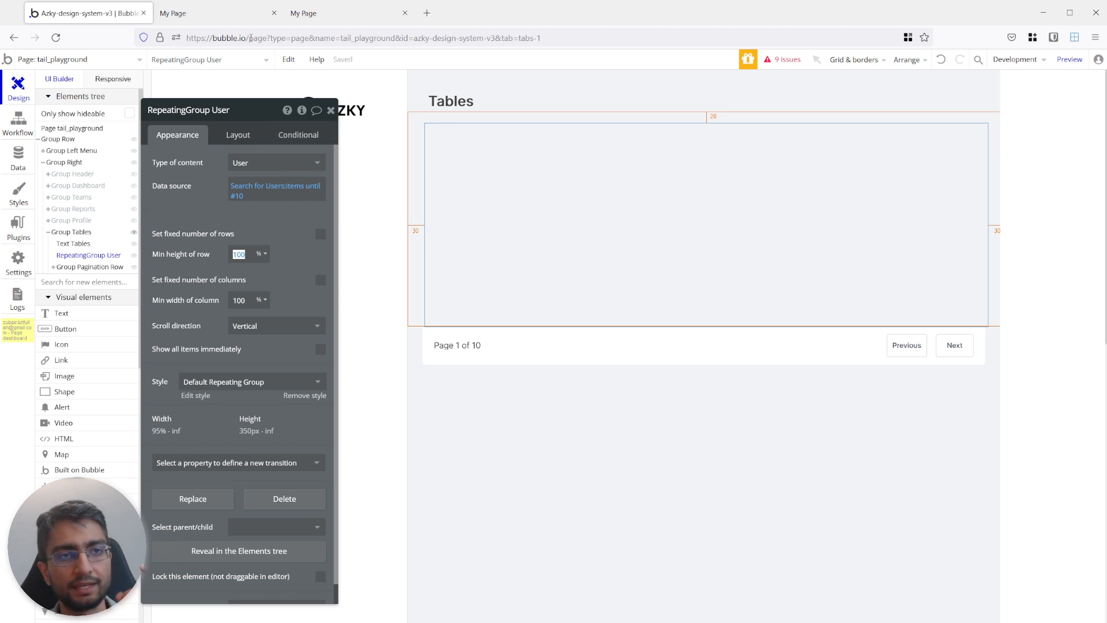
pyautogui.click(230, 13)
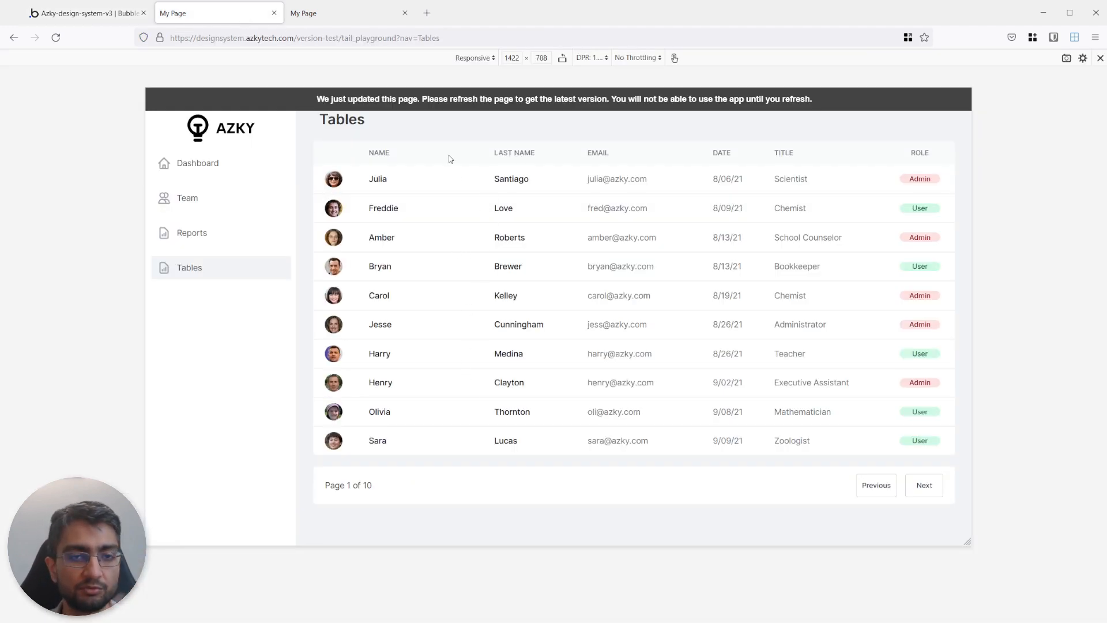
pyautogui.click(96, 16)
pyautogui.click(238, 135)
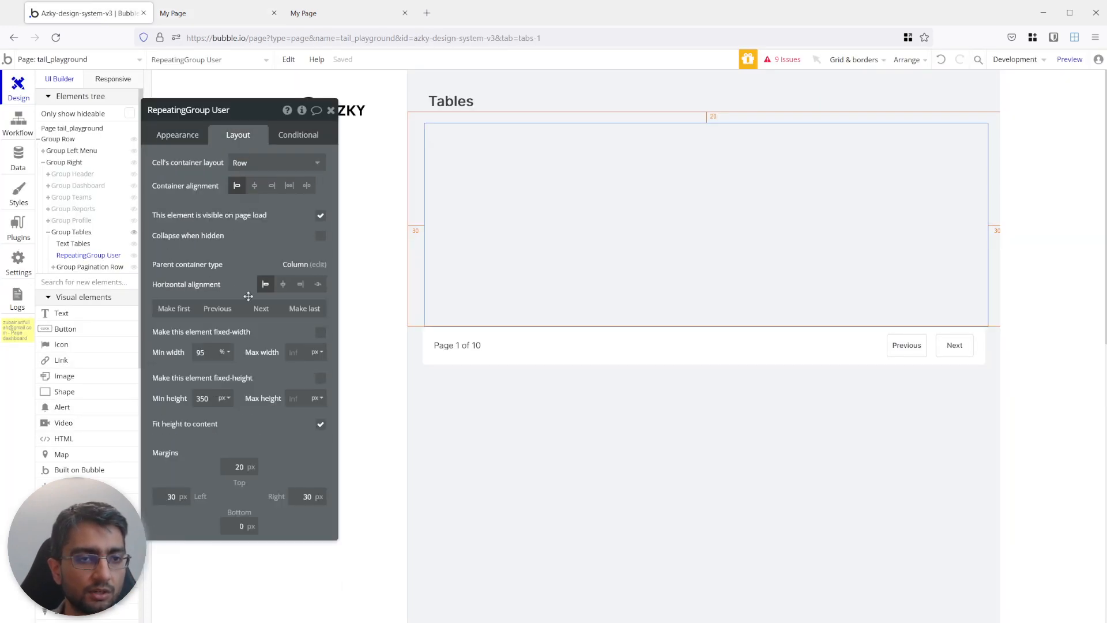
# Set the repeating group's minimum height to 500 px and its minimum row height to 10%.
pyautogui.click(199, 398)
pyautogui.write('500')
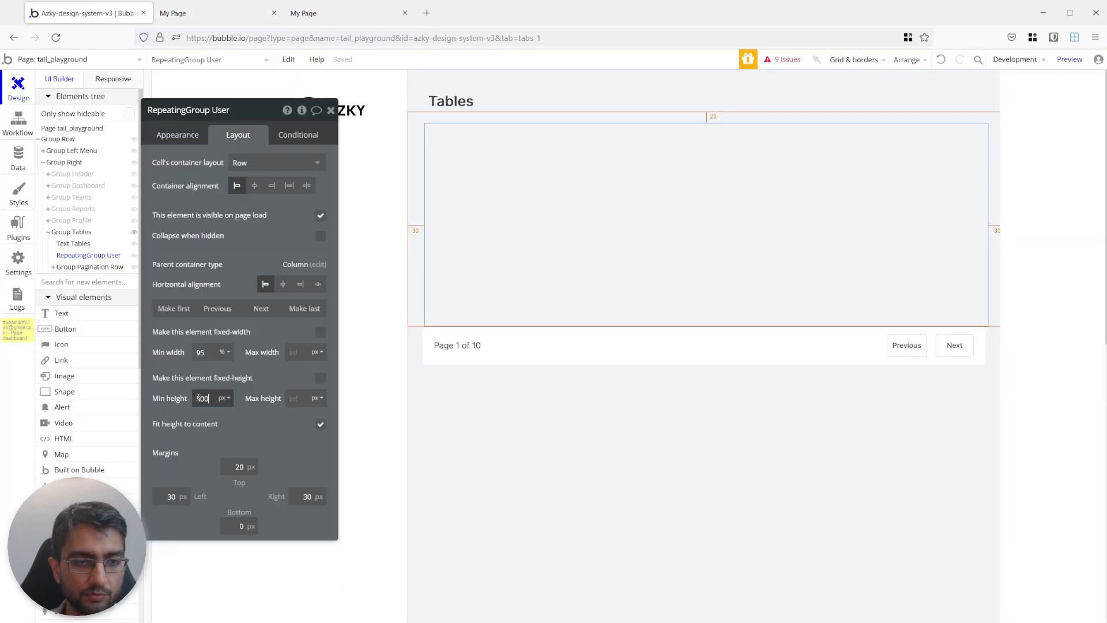
pyautogui.click(177, 135)
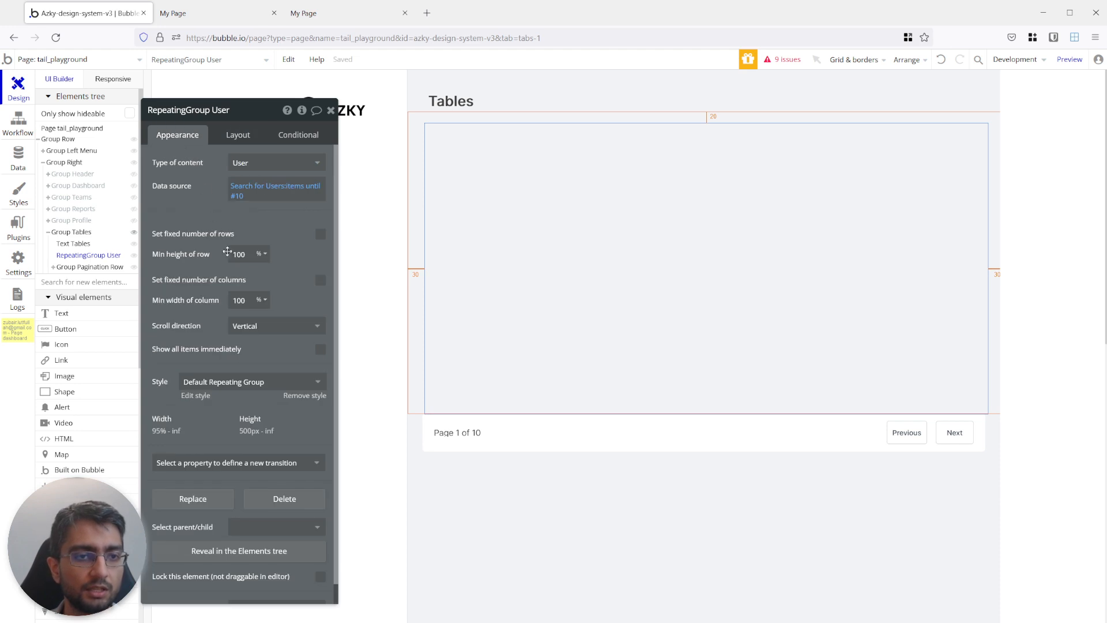
pyautogui.click(243, 254)
pyautogui.write('10')
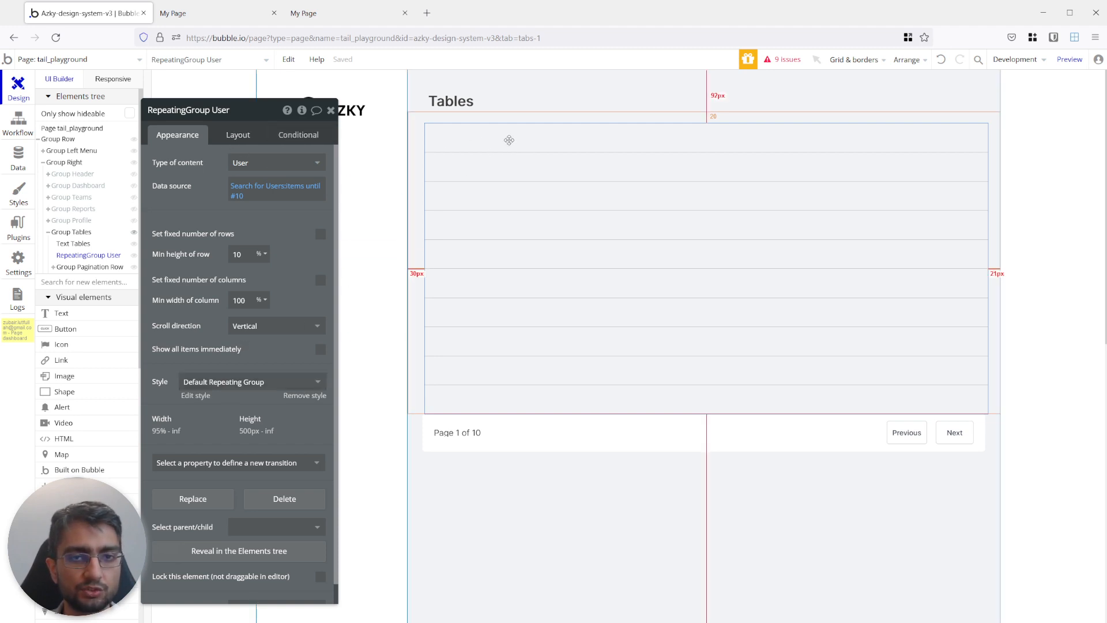
pyautogui.click(61, 314)
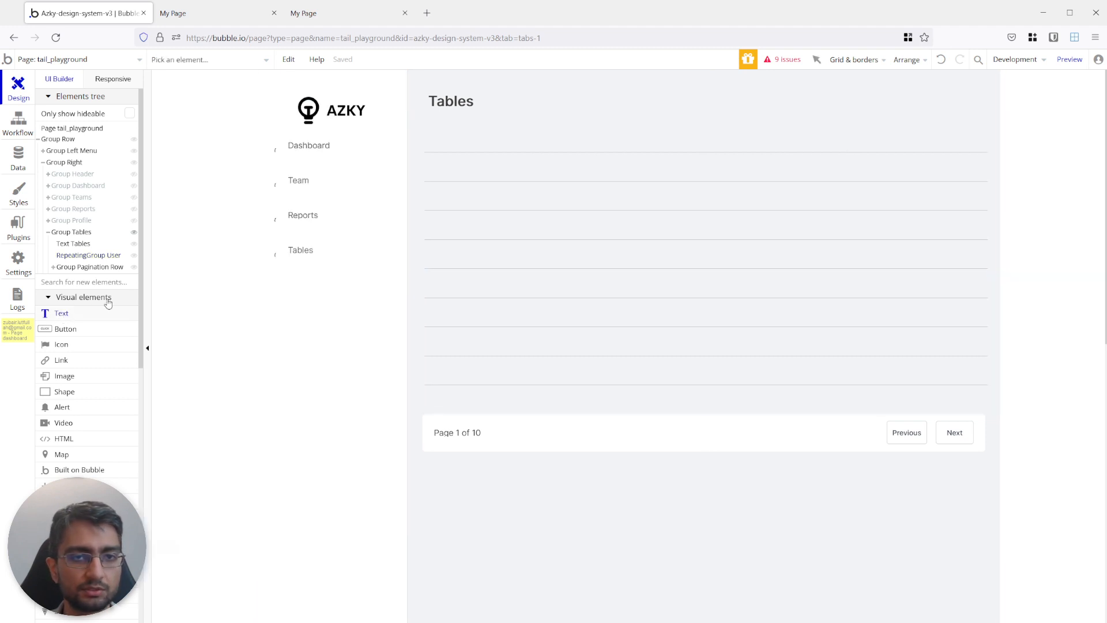
pyautogui.click(465, 185)
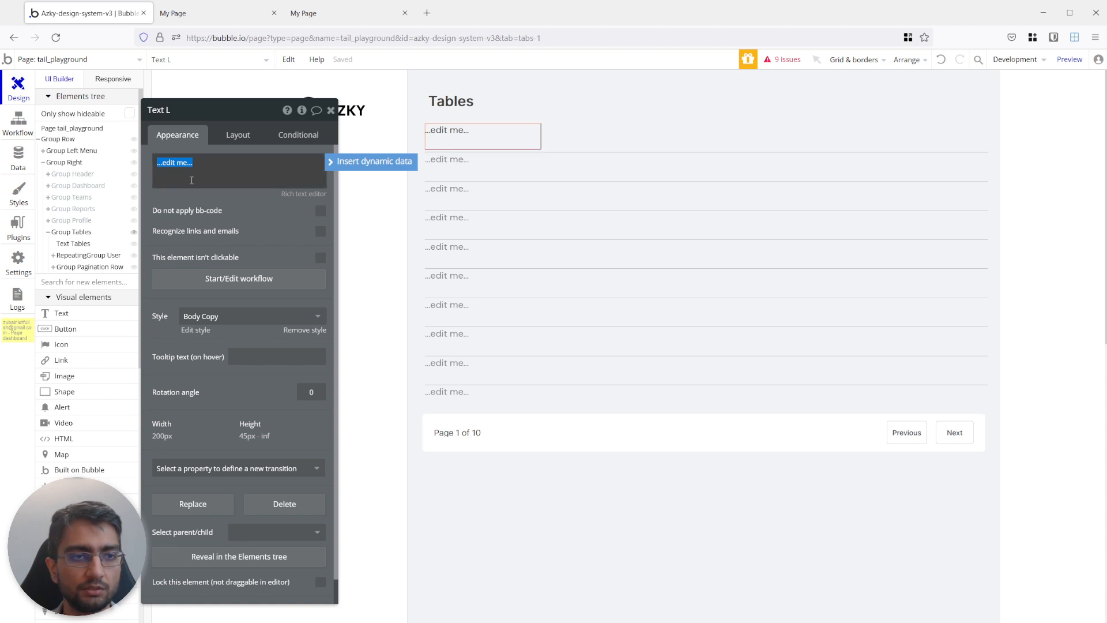
pyautogui.click(373, 164)
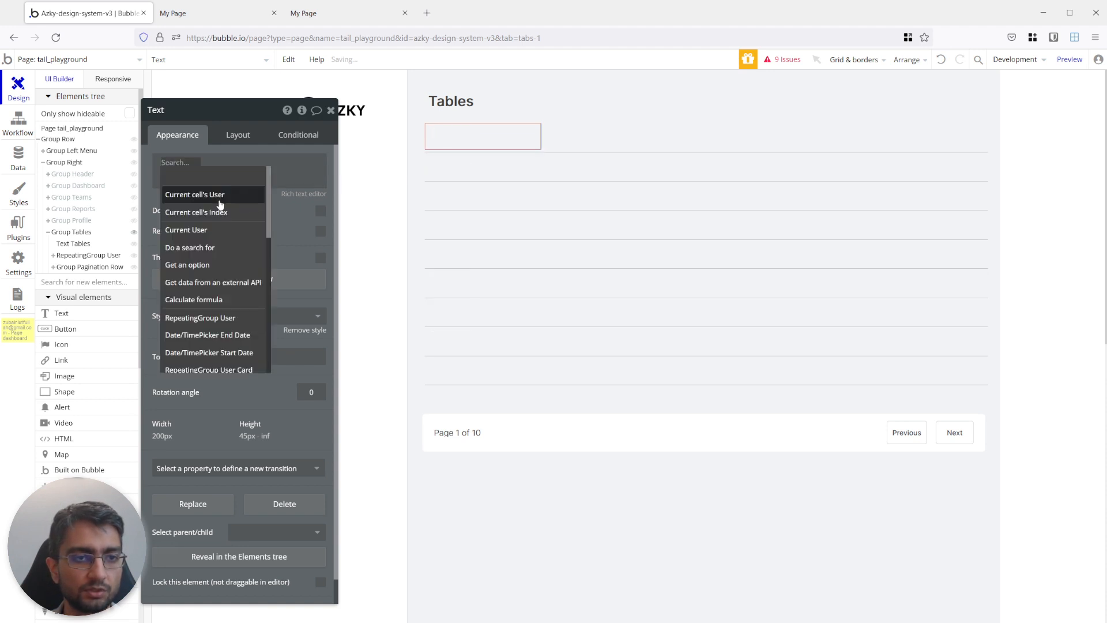
pyautogui.click(450, 139)
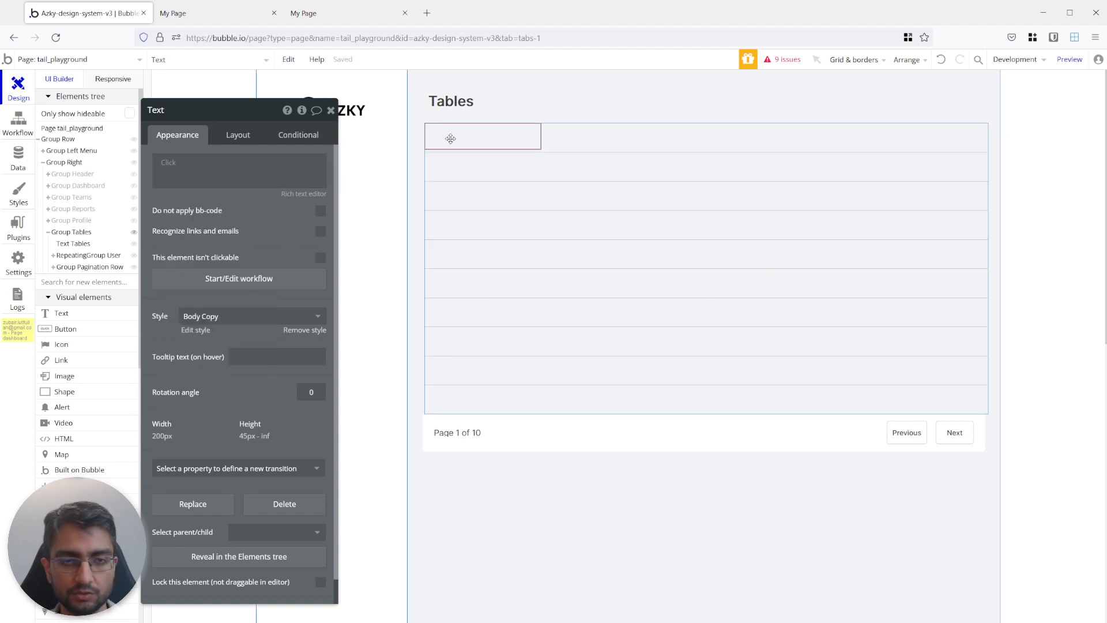
pyautogui.press('Escape')
# Find the Image element and place one at the start of the repeating group's first cell.
pyautogui.click(70, 283)
pyautogui.write('ima')
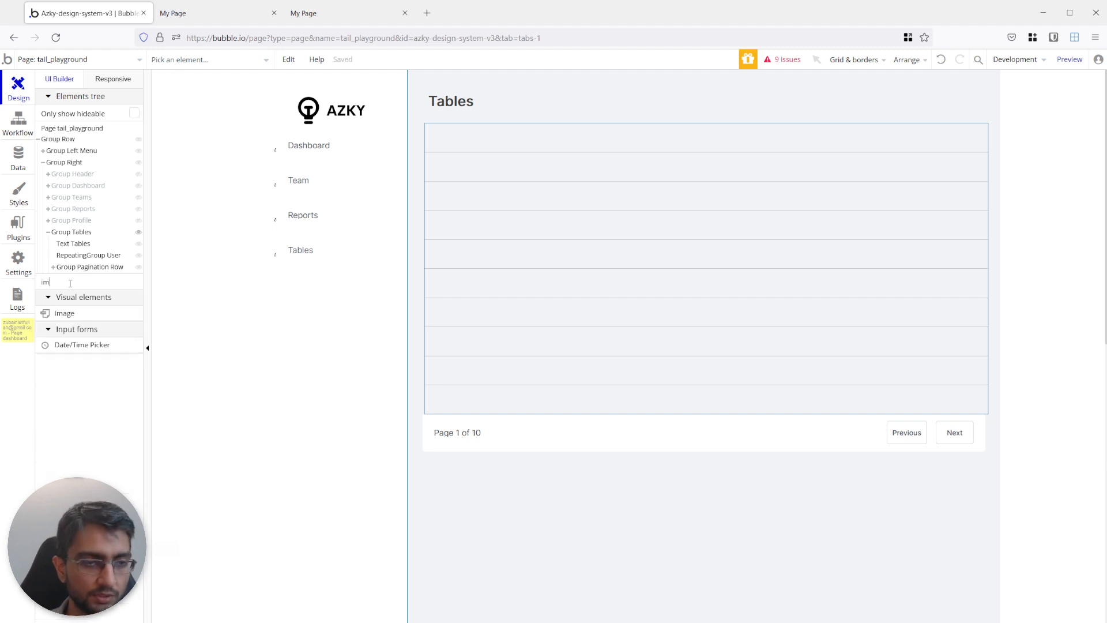
pyautogui.click(64, 313)
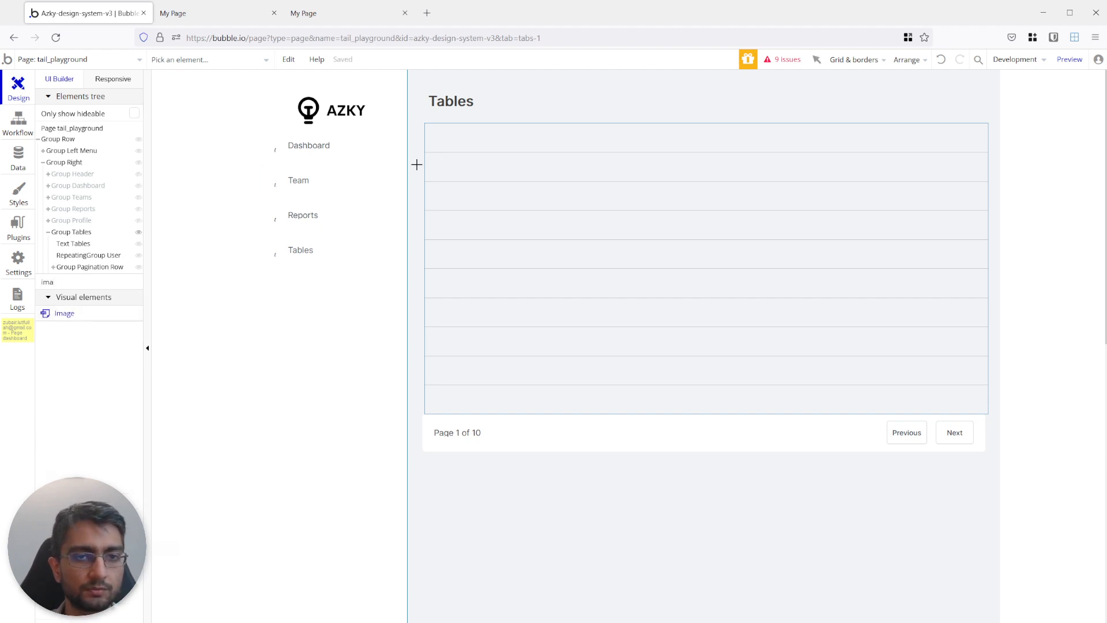
pyautogui.click(435, 130)
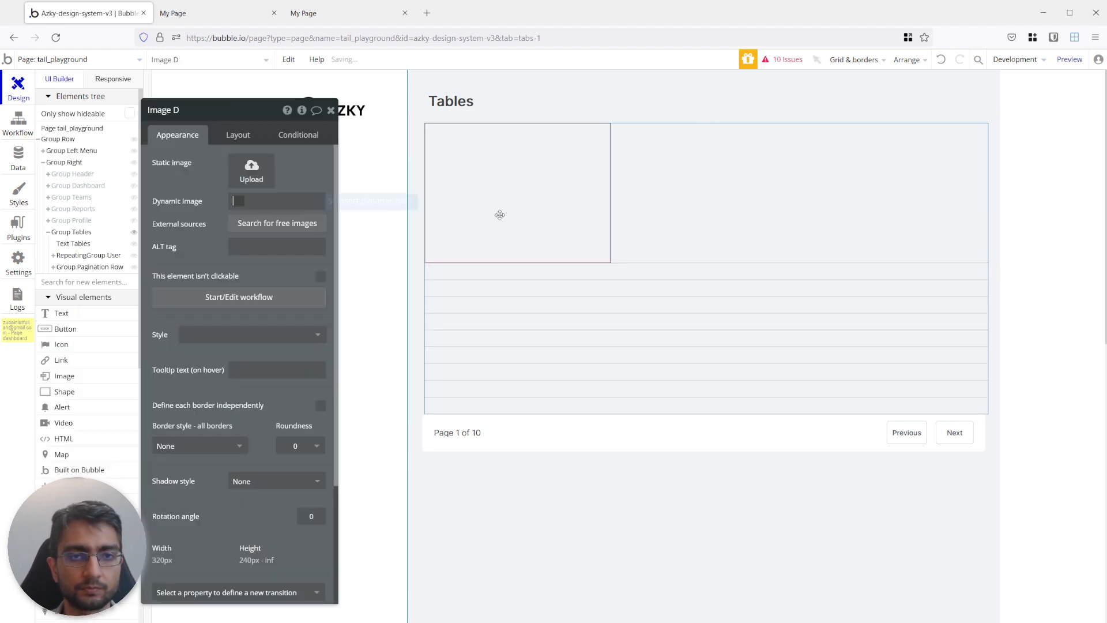
# Size the cell image to 30 px wide with a 30 px minimum height, give it a 20 px left margin, and center it vertically.
pyautogui.click(236, 136)
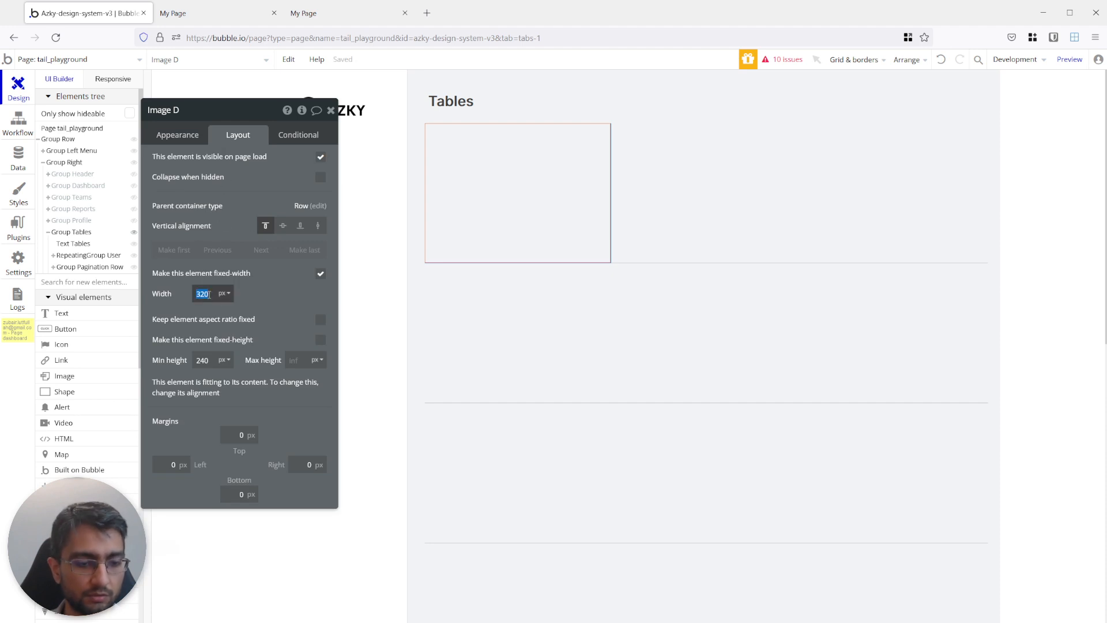
pyautogui.write('30')
pyautogui.press('Tab')
pyautogui.write('30')
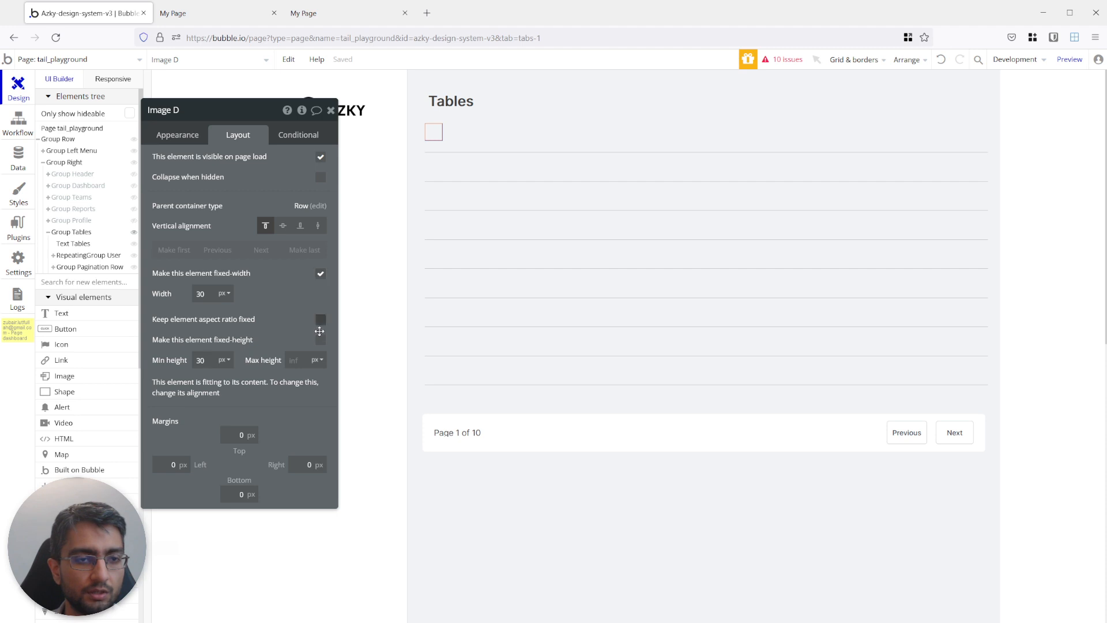
pyautogui.click(167, 468)
pyautogui.click(195, 429)
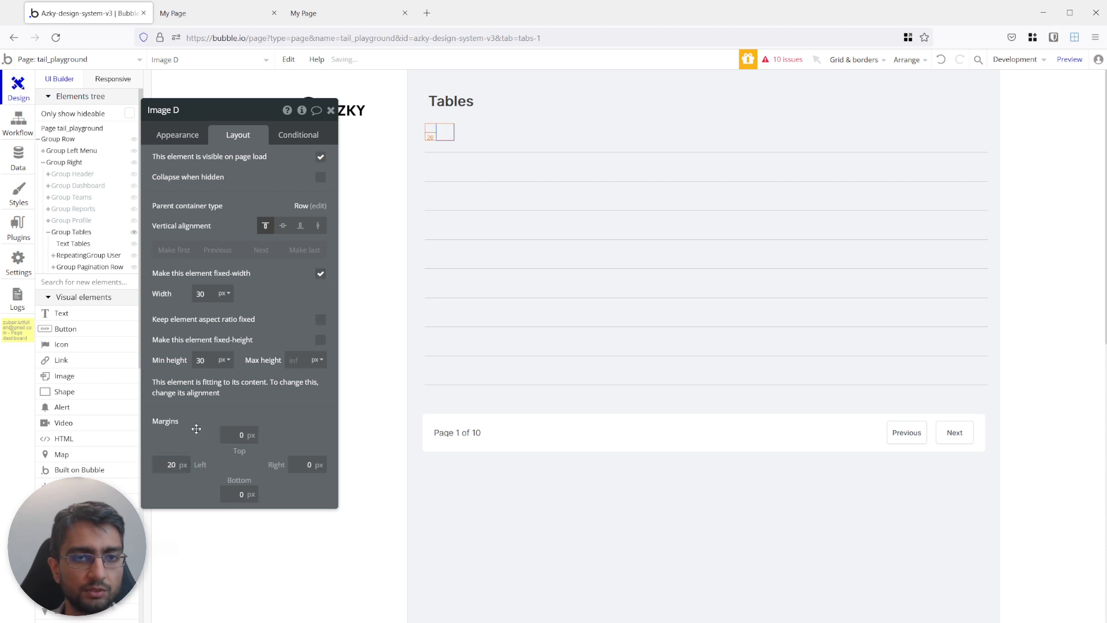
pyautogui.click(284, 226)
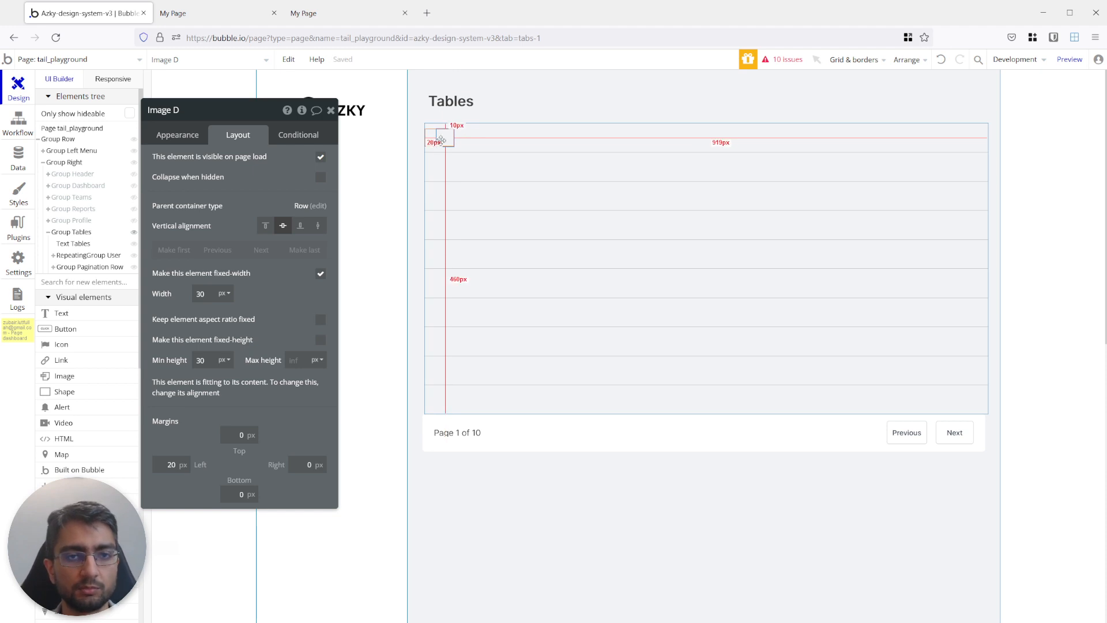
# Add a text element beside the image in the first cell showing Current cell's User's First Name.
pyautogui.click(66, 316)
pyautogui.click(455, 131)
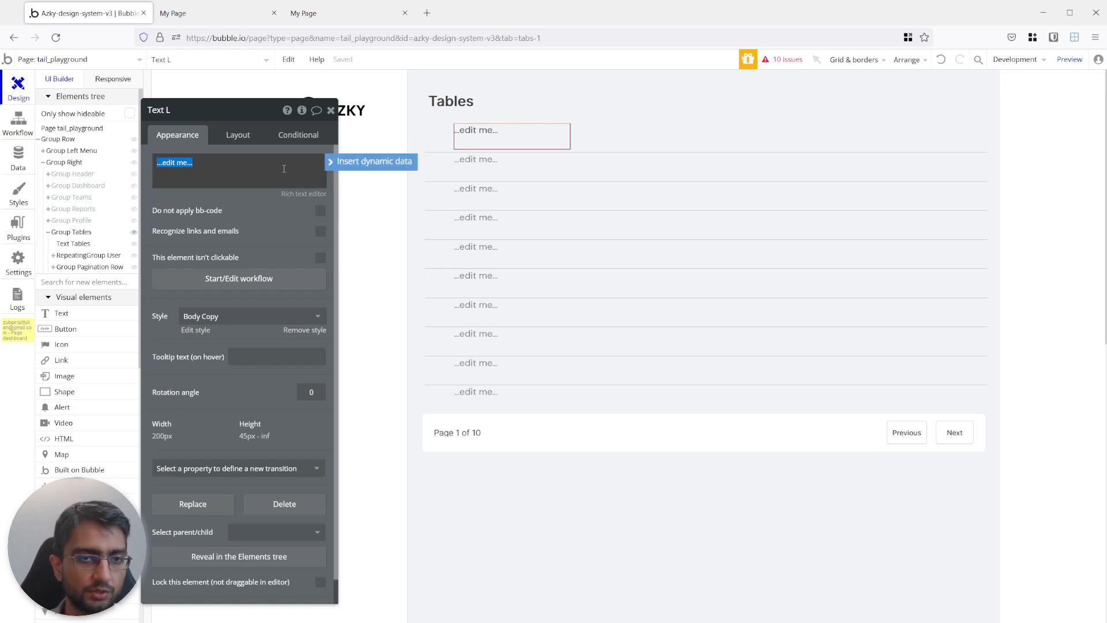
pyautogui.click(390, 163)
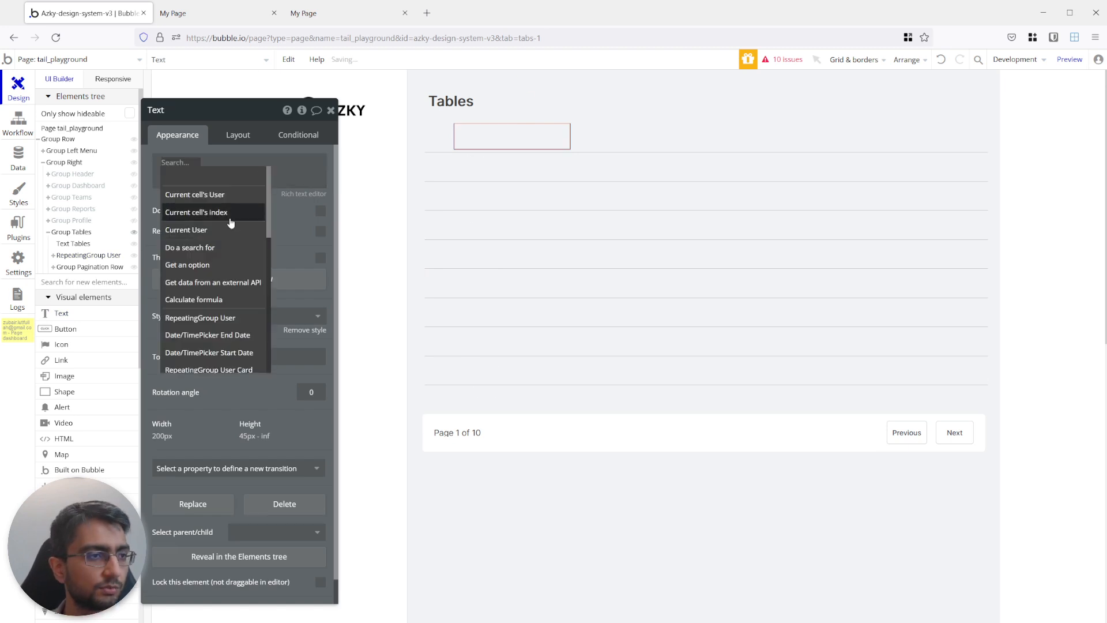
pyautogui.click(203, 196)
pyautogui.write('N')
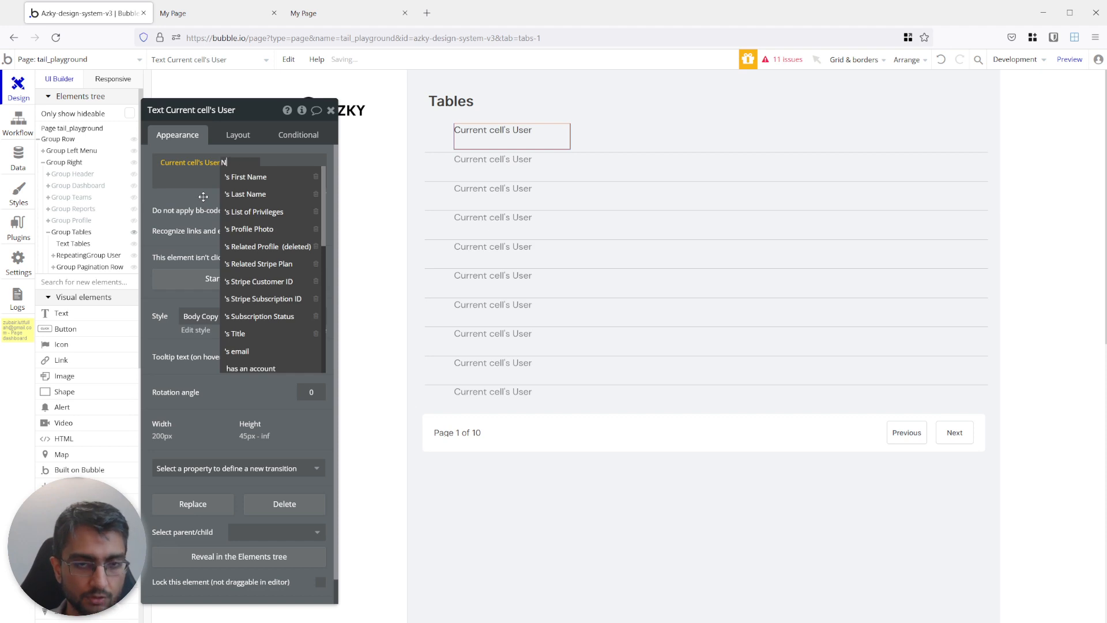
pyautogui.write('ame')
pyautogui.click(232, 179)
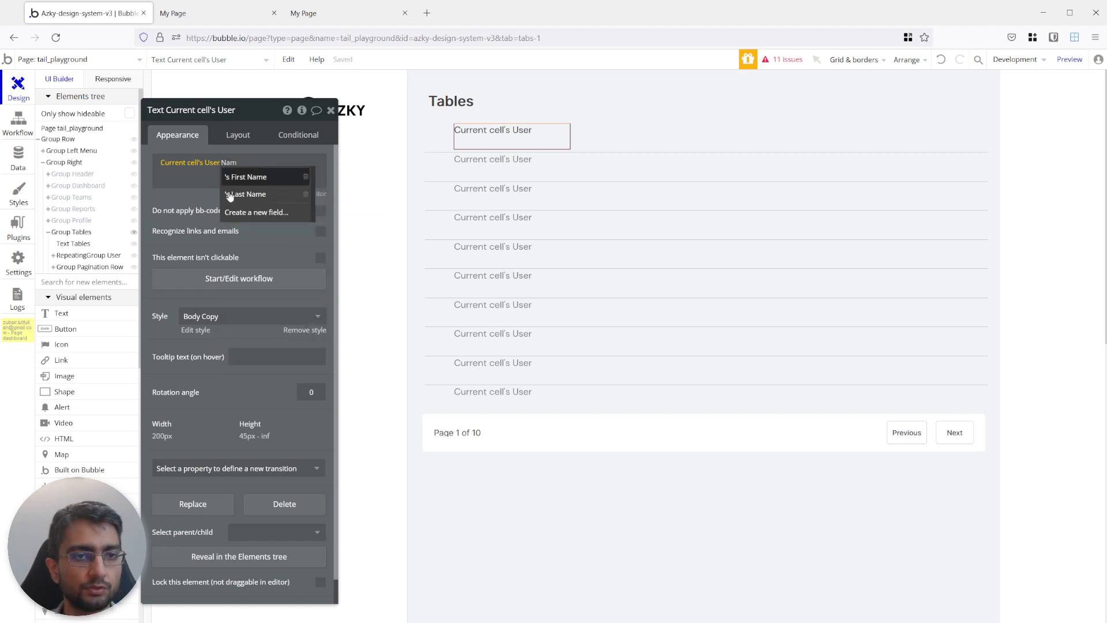
pyautogui.click(212, 224)
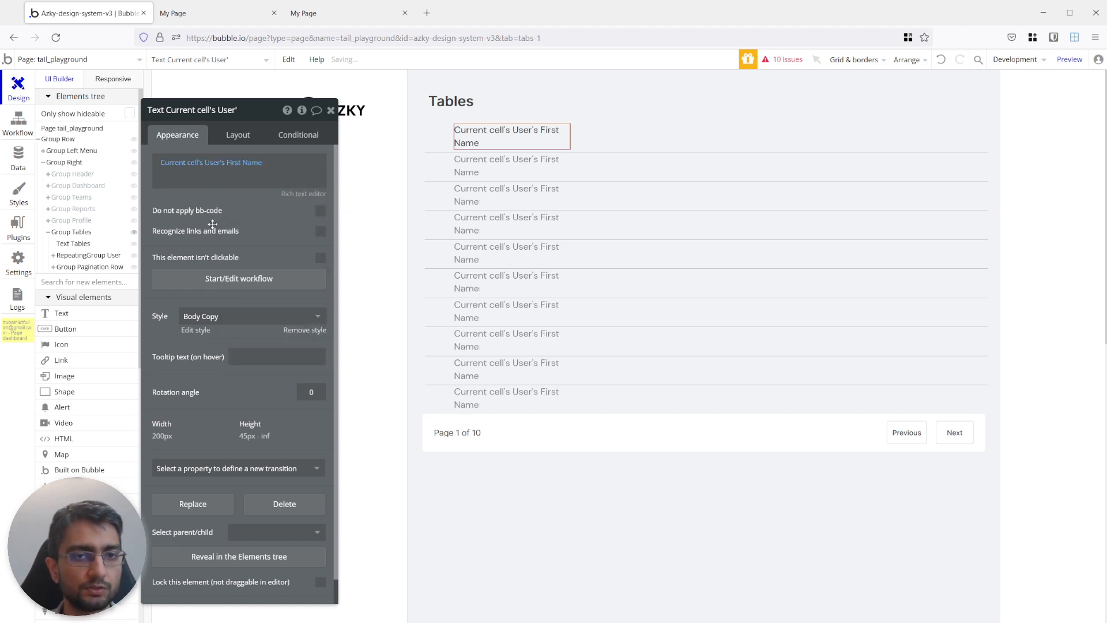
# Set the first-name text's width to 10% and its minimum height to 0 px, leaving its height not fixed.
pyautogui.click(254, 135)
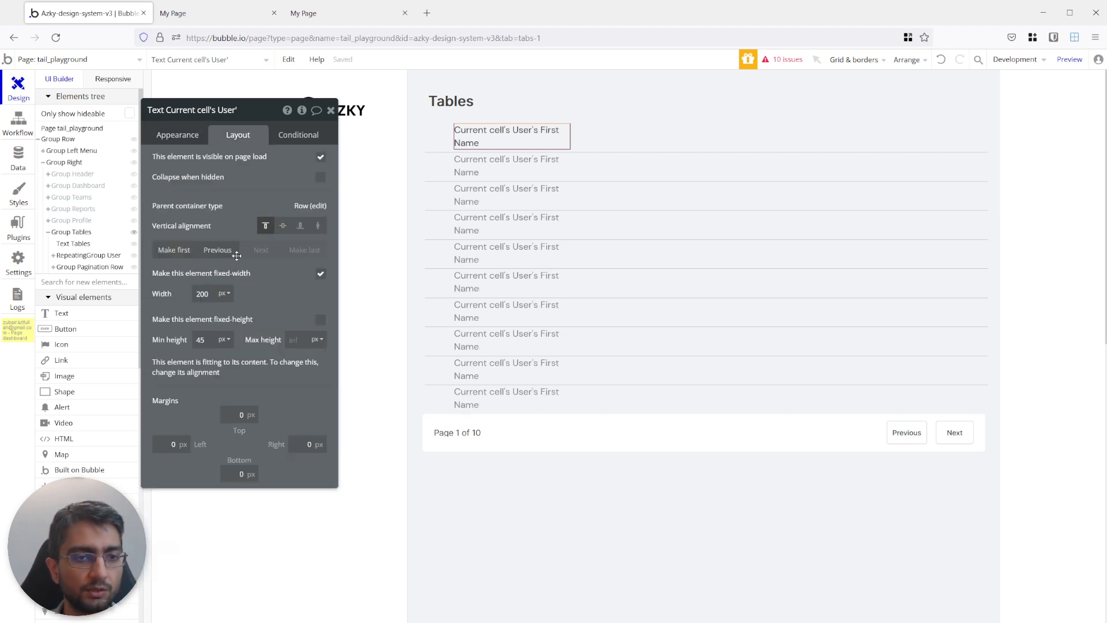
pyautogui.click(223, 293)
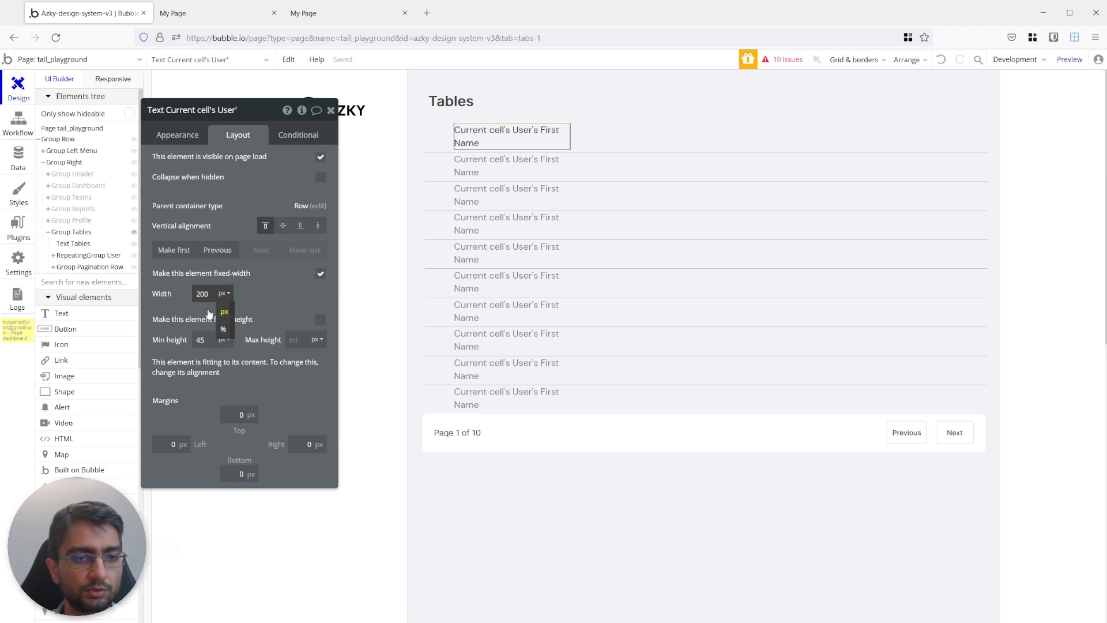
pyautogui.click(224, 329)
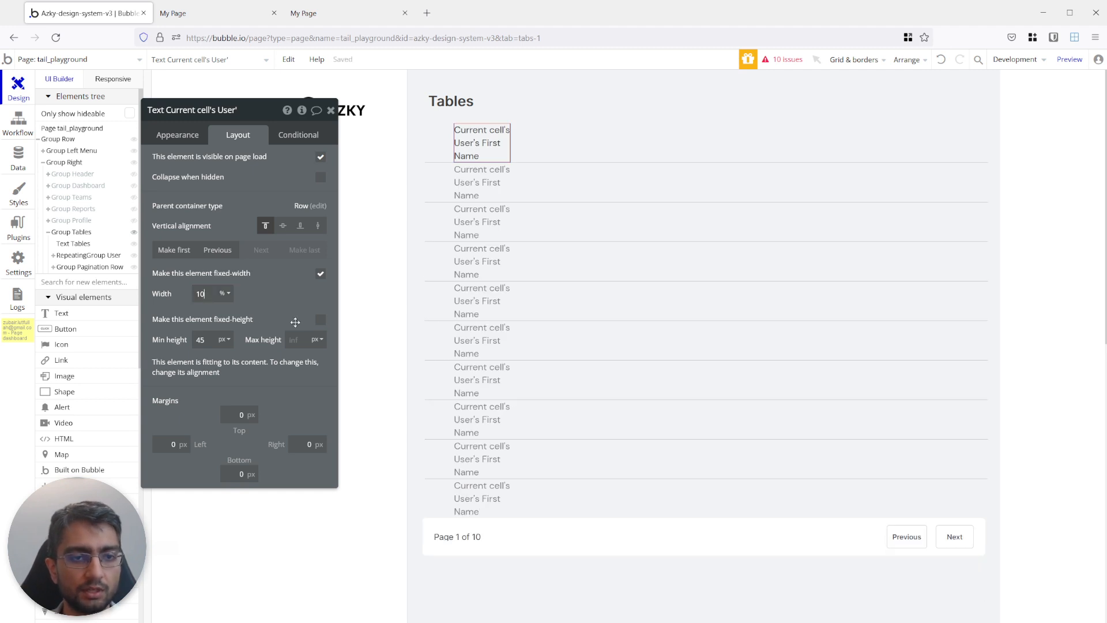
pyautogui.click(320, 319)
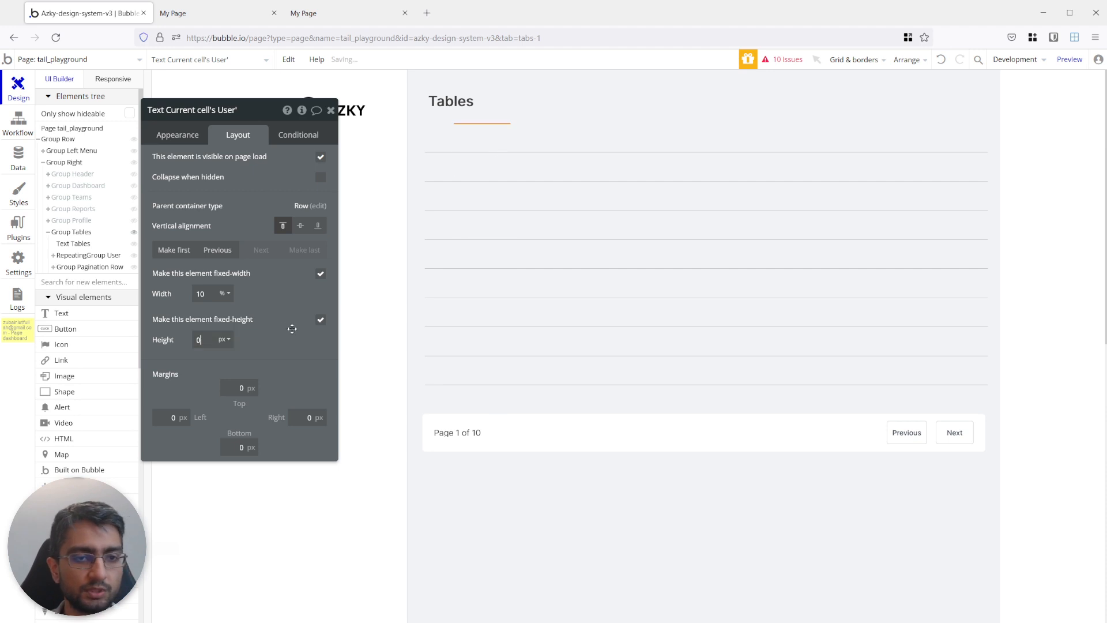
pyautogui.click(320, 320)
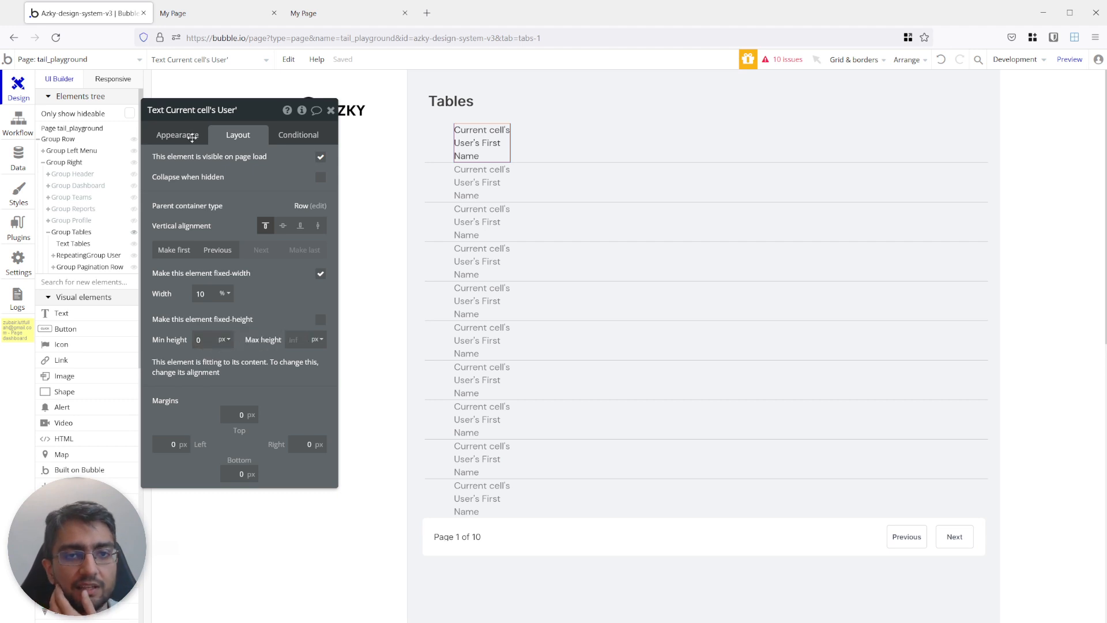
# Reload the page preview to compare the finished table with the rebuilt one, and return to the editor.
pyautogui.click(190, 22)
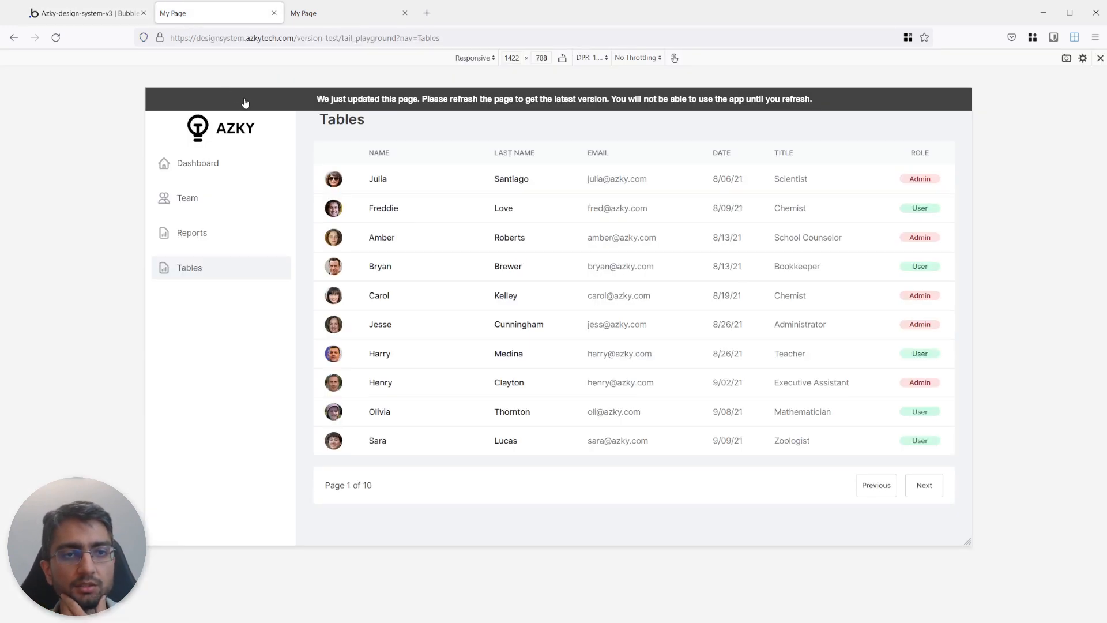
pyautogui.click(87, 13)
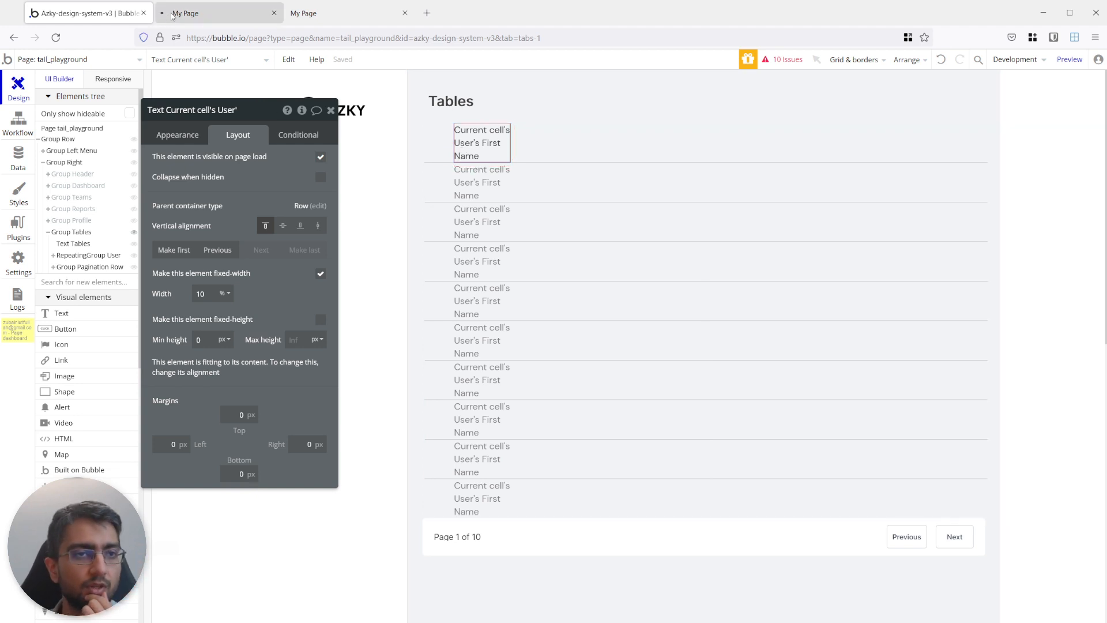
pyautogui.click(190, 13)
pyautogui.click(115, 13)
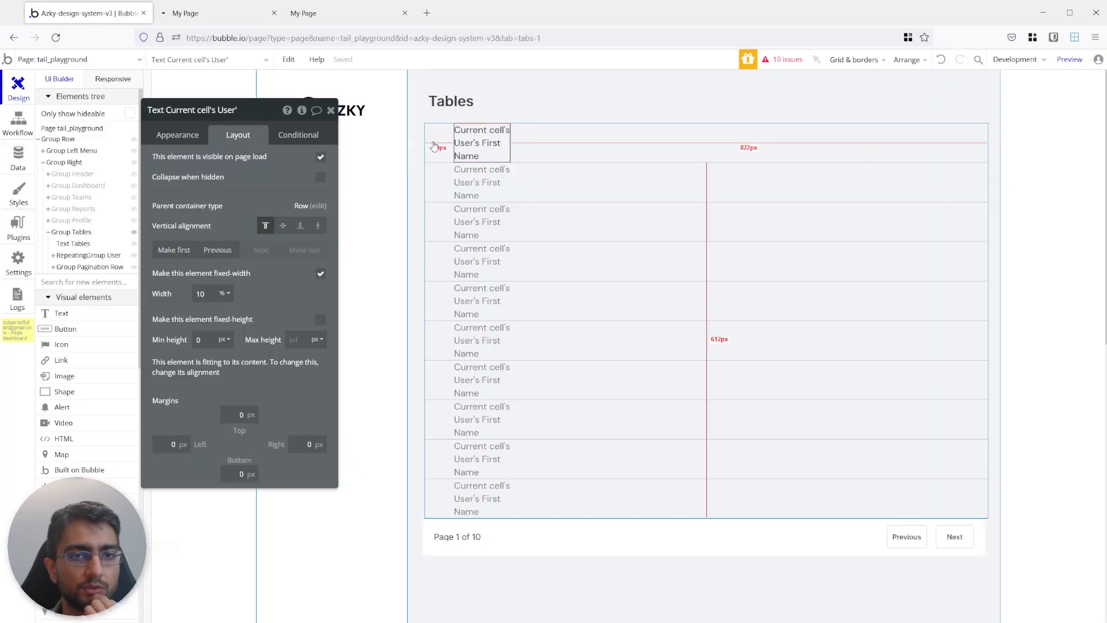
# Set the cell image's dynamic source to Current cell's User's Profile Photo.
pyautogui.click(435, 145)
pyautogui.click(446, 140)
pyautogui.click(177, 134)
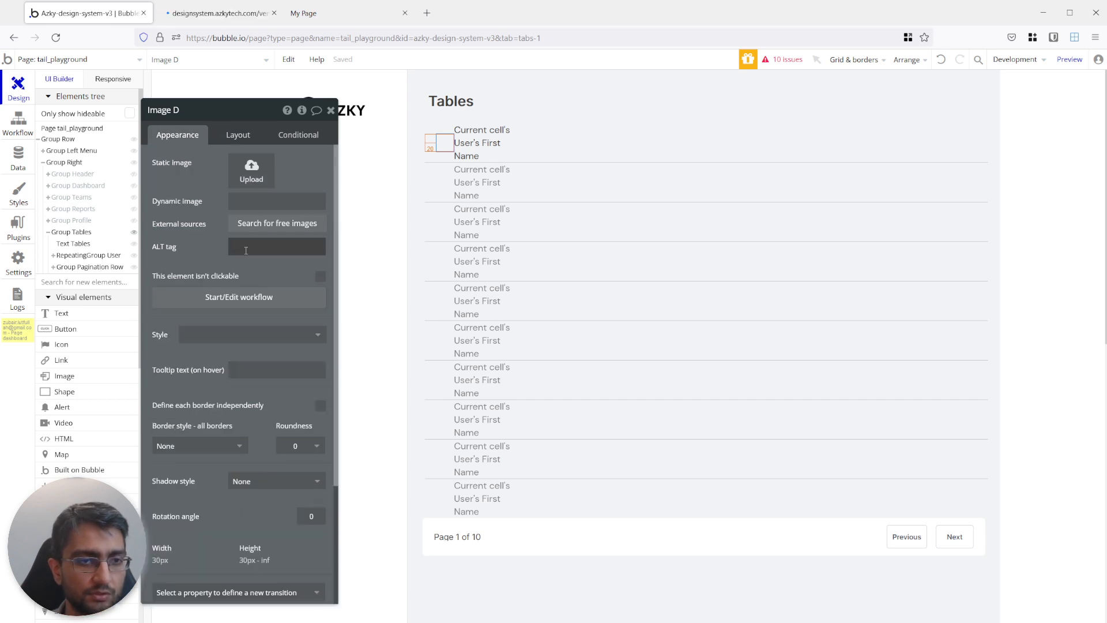
pyautogui.click(314, 202)
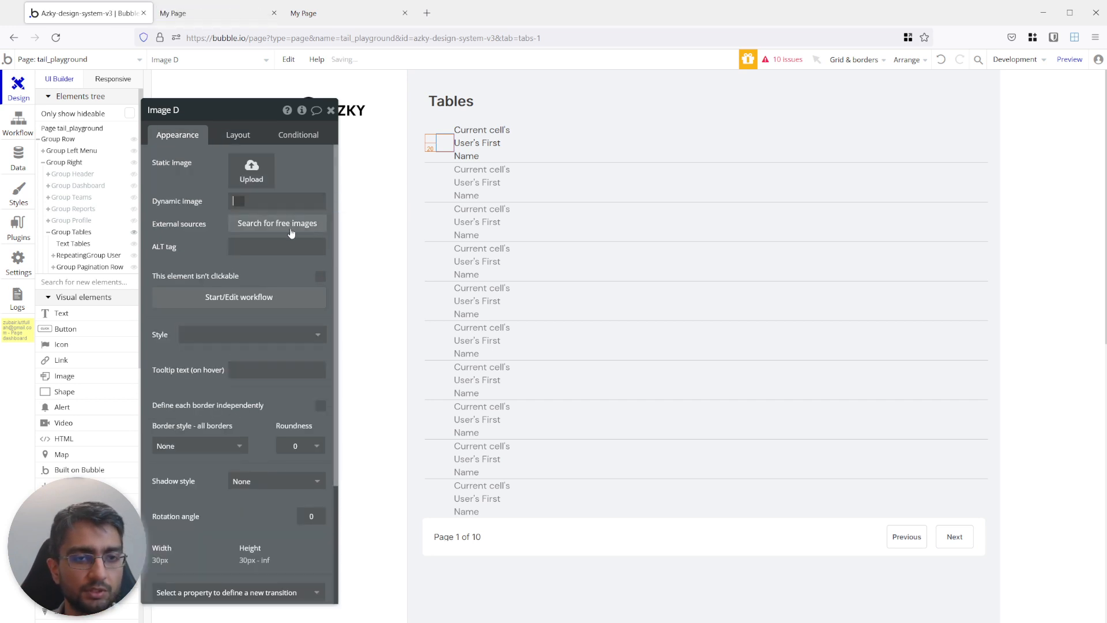
pyautogui.click(343, 203)
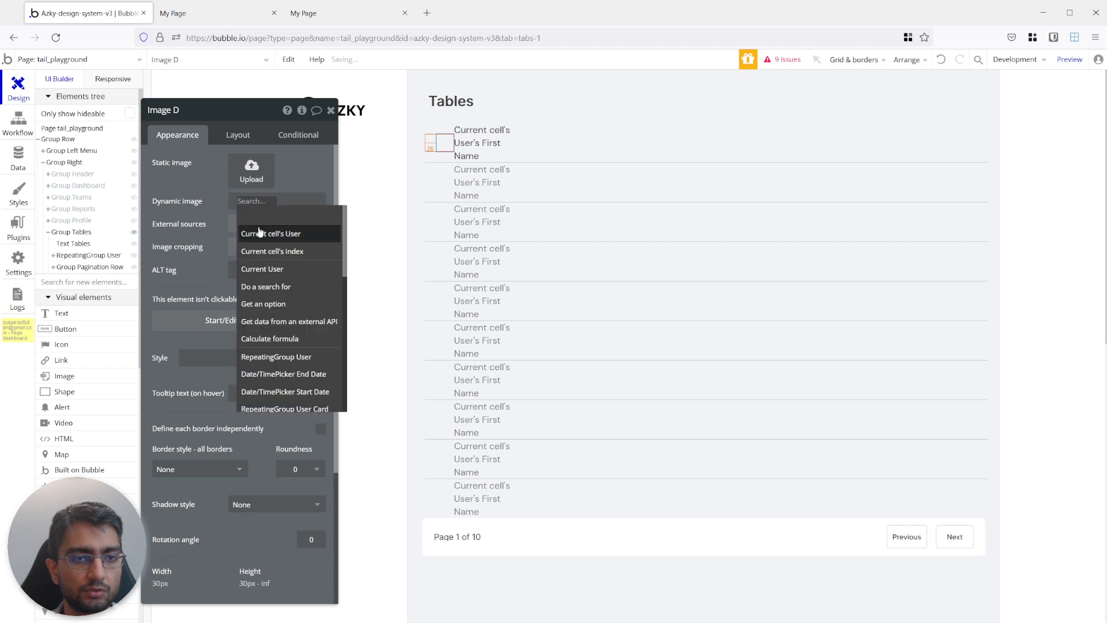
pyautogui.click(271, 222)
pyautogui.write('pro')
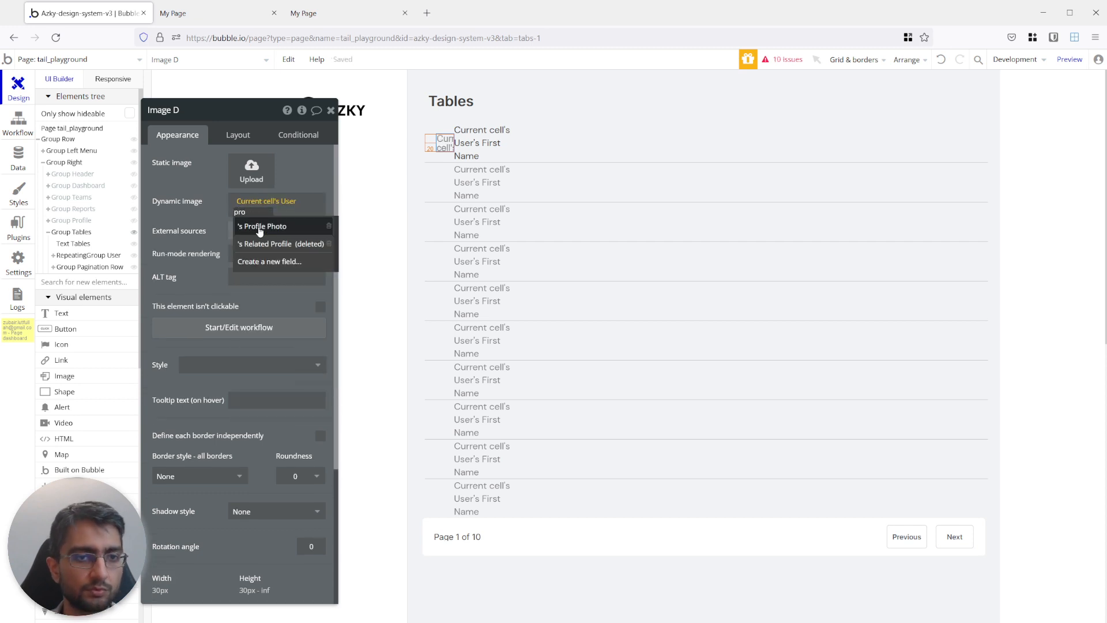
pyautogui.click(260, 229)
# Check the rows in the page preview and center the first-name text vertically in its cell.
pyautogui.click(203, 14)
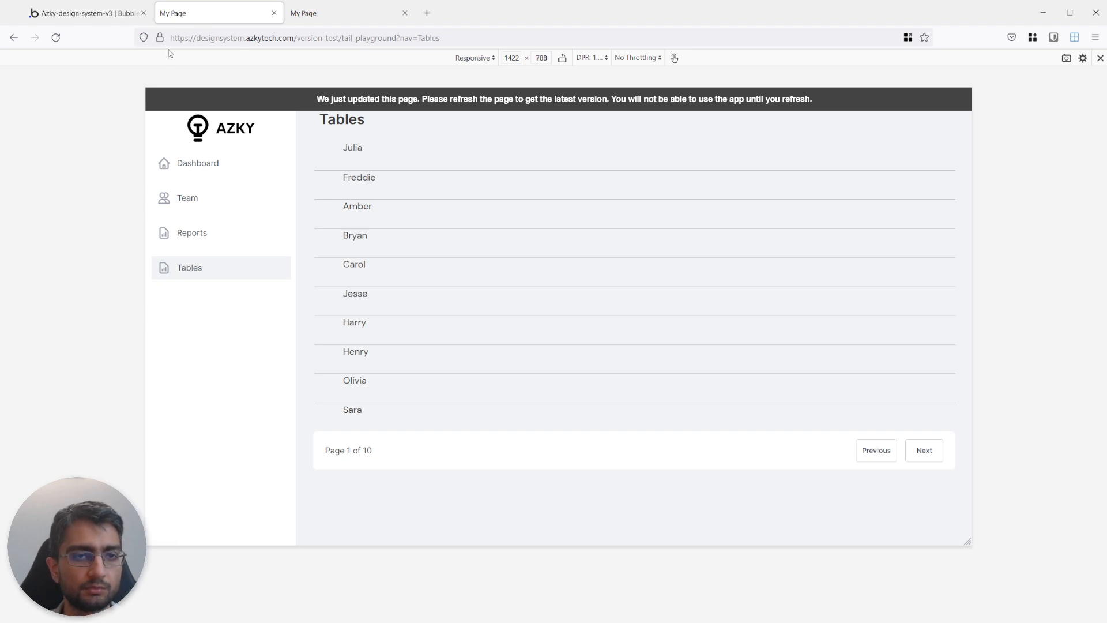
pyautogui.click(125, 16)
pyautogui.click(479, 143)
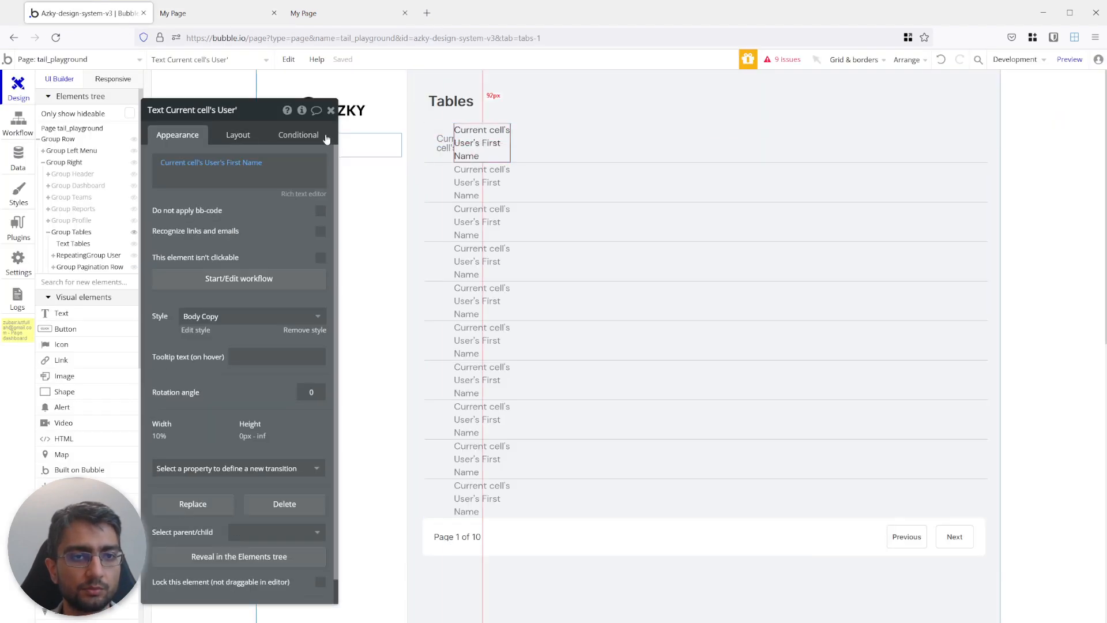
pyautogui.click(237, 133)
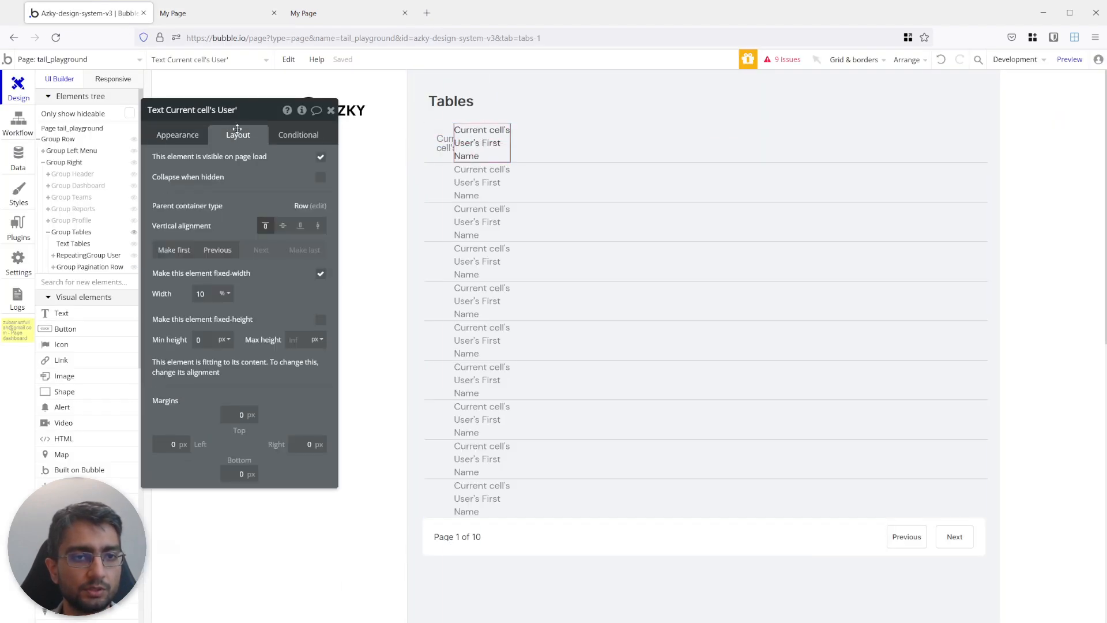
pyautogui.click(282, 227)
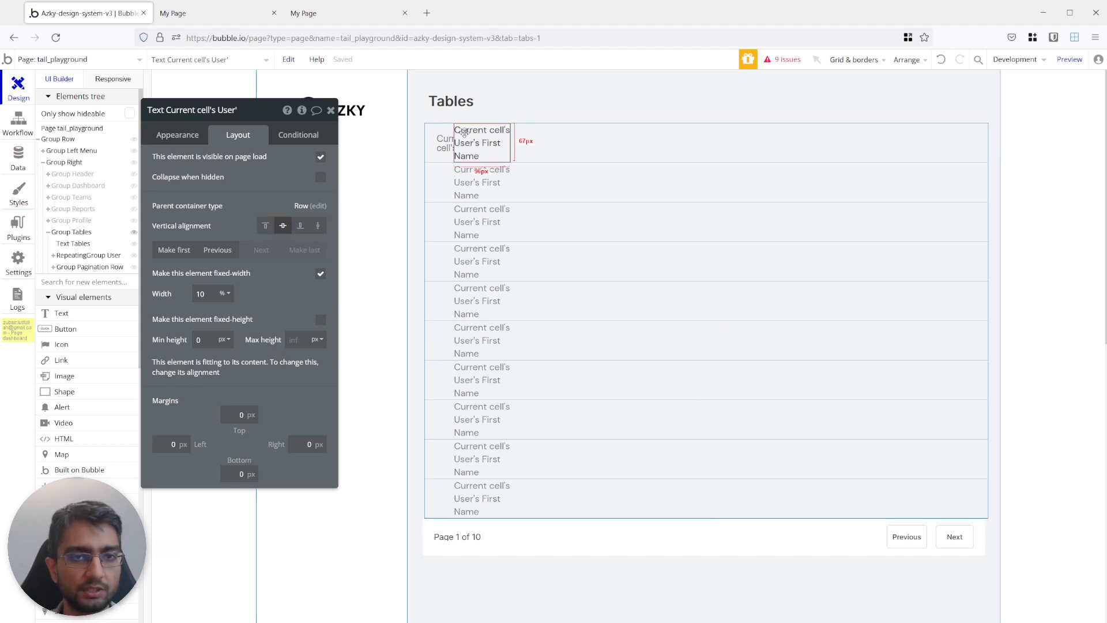
# Set the user repeating group's container alignment to distribute the cell elements across the row with equal space around each one.
pyautogui.click(569, 149)
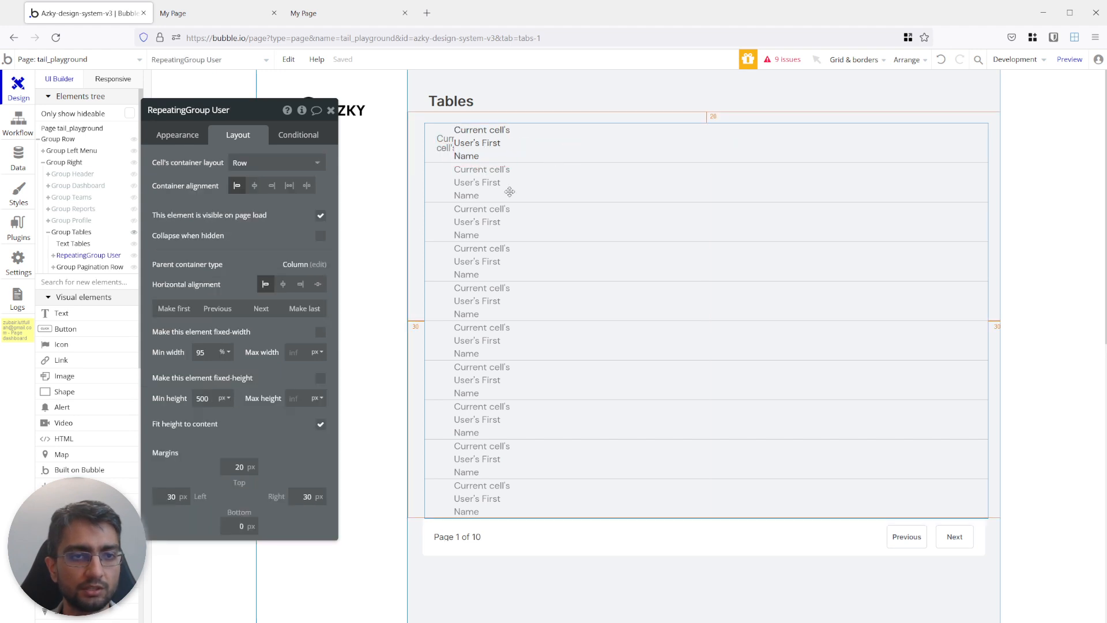
pyautogui.click(289, 186)
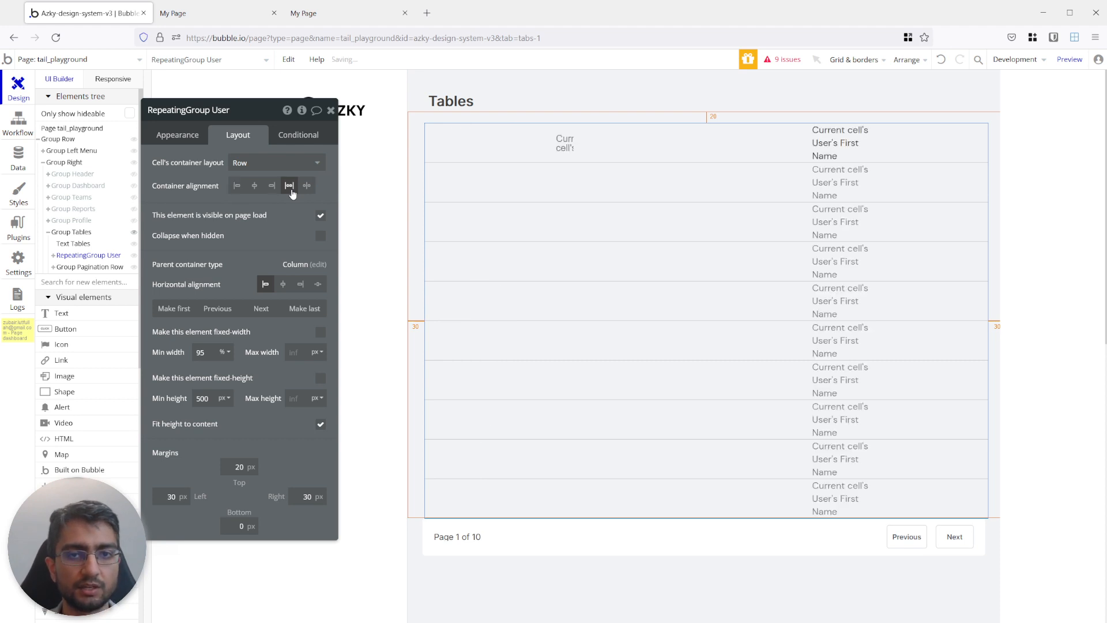
pyautogui.click(306, 186)
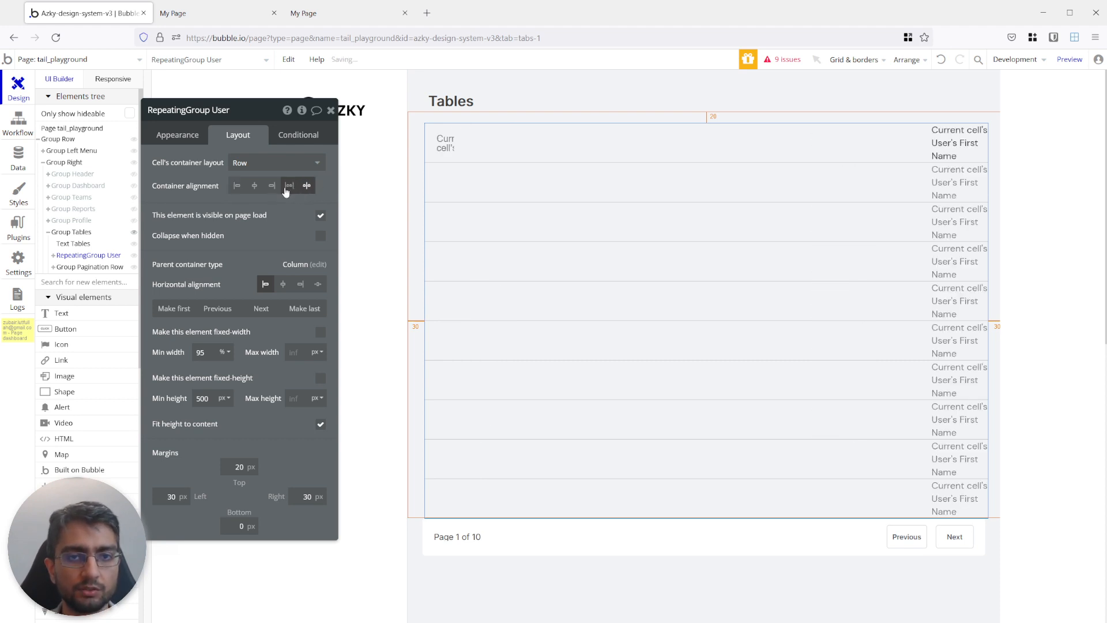
pyautogui.click(287, 188)
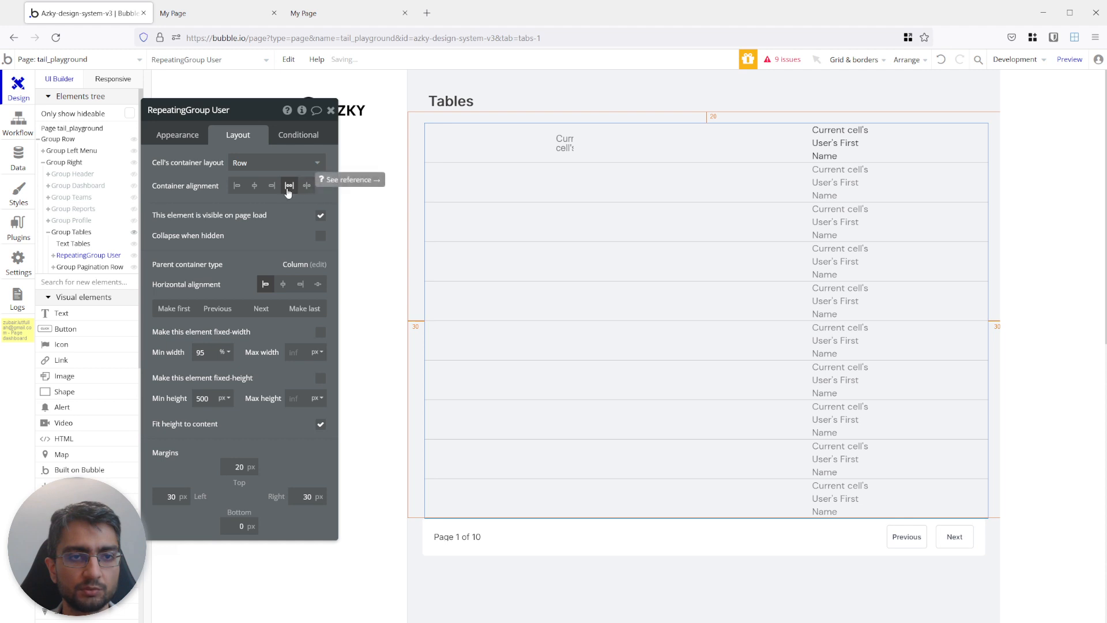
# Copy the first-name text and paste four duplicates of it into the user repeating group's cell.
pyautogui.click(825, 153)
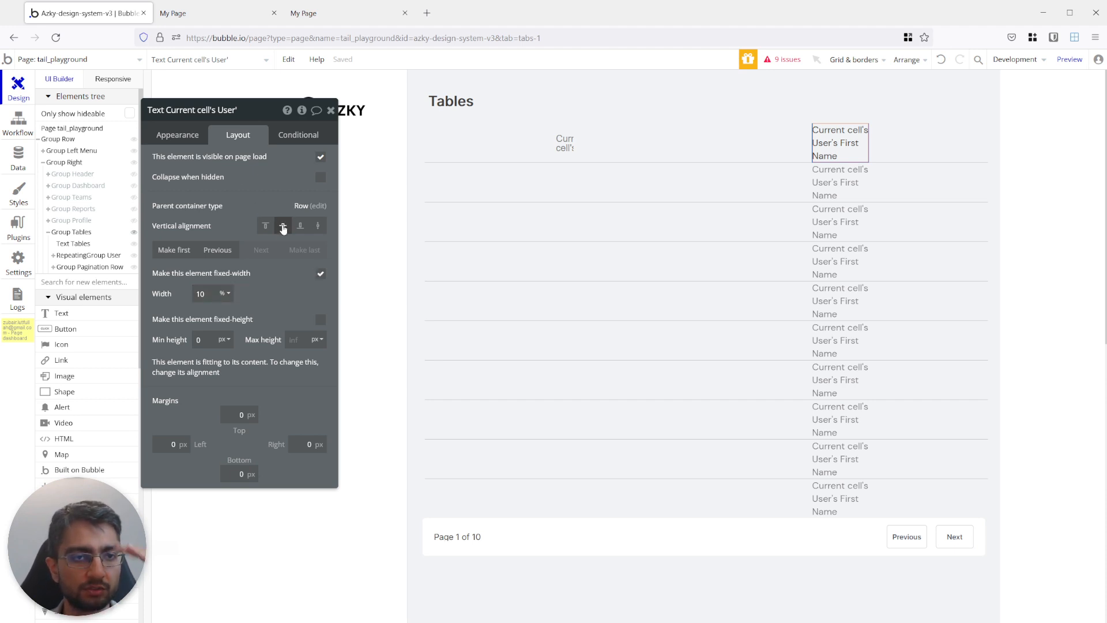
pyautogui.click(192, 138)
pyautogui.click(235, 141)
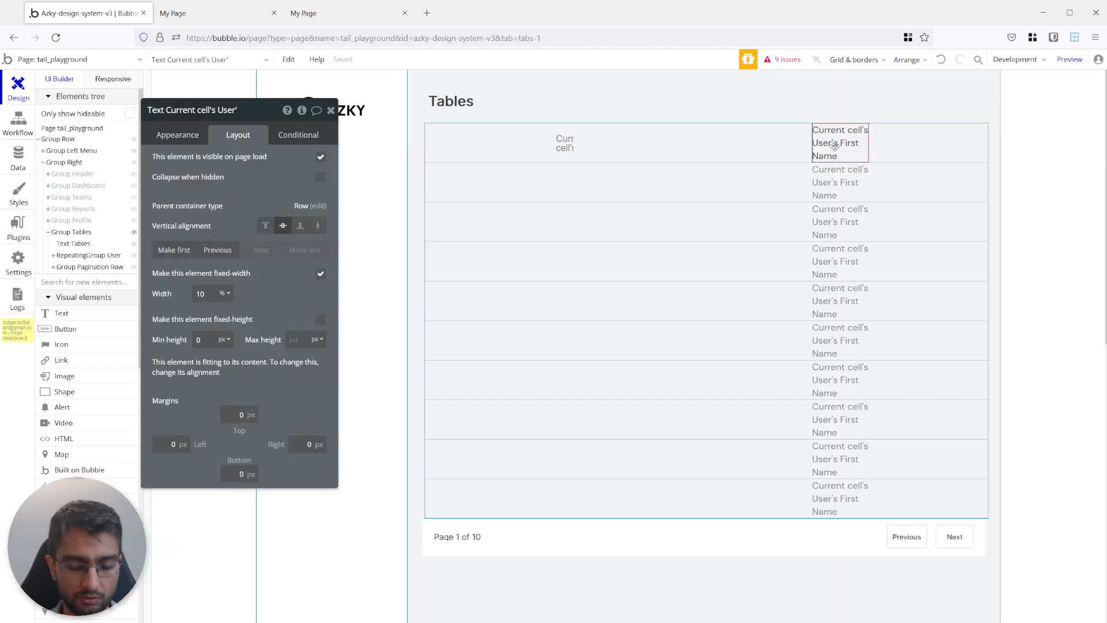
pyautogui.click(909, 146)
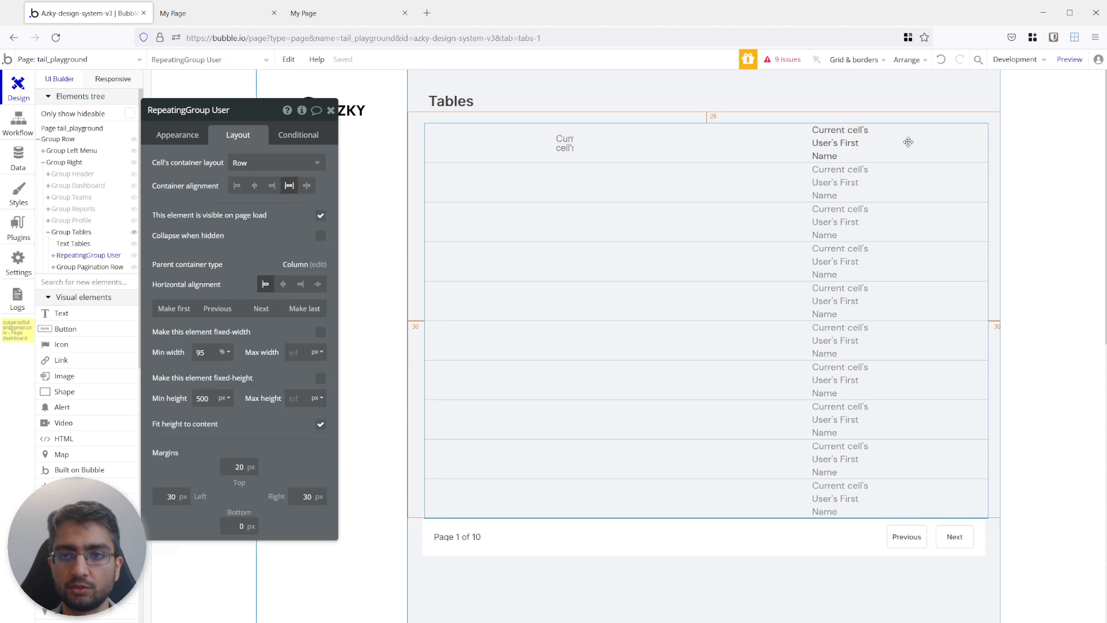
pyautogui.hotkey('ctrl', 'v')
pyautogui.click(933, 146)
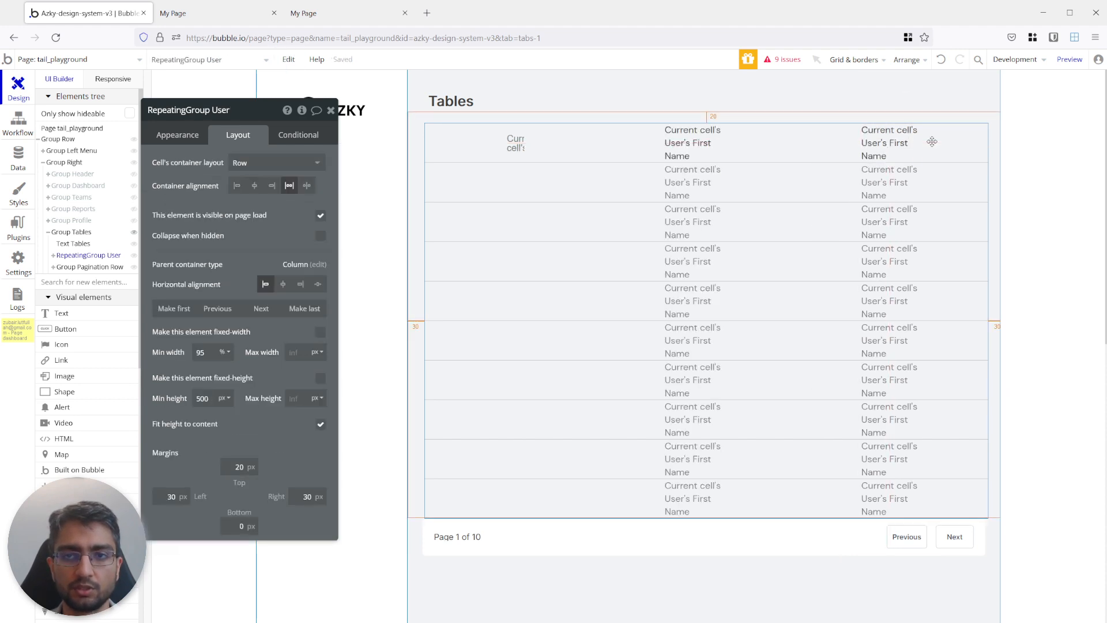
pyautogui.hotkey('ctrl', 'v')
pyautogui.click(953, 138)
pyautogui.hotkey('ctrl', 'v')
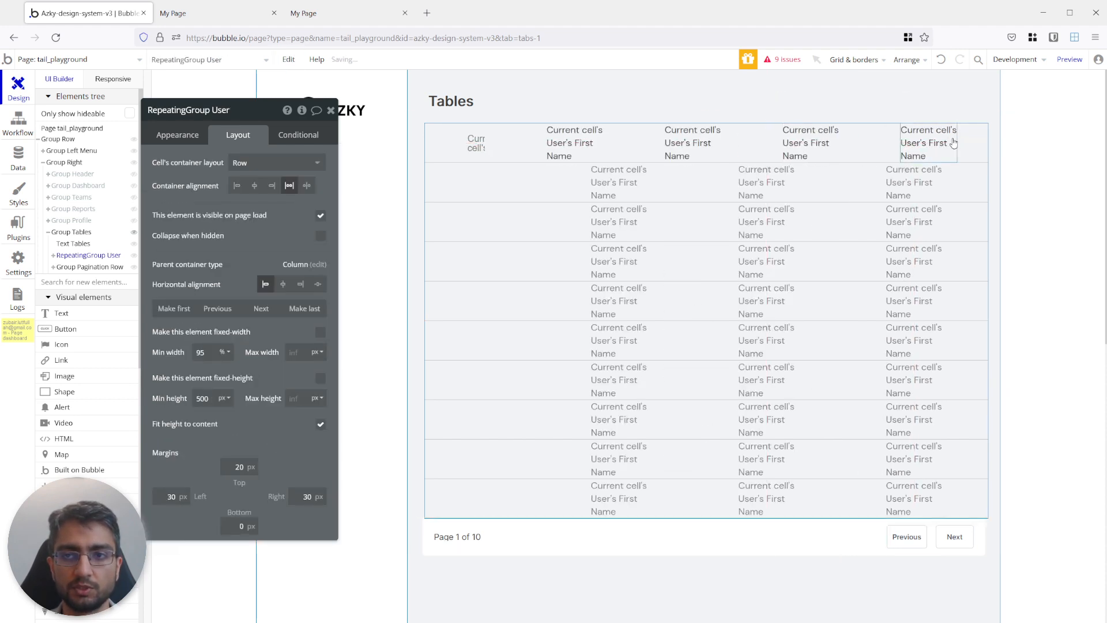
pyautogui.click(969, 142)
pyautogui.hotkey('ctrl', 'v')
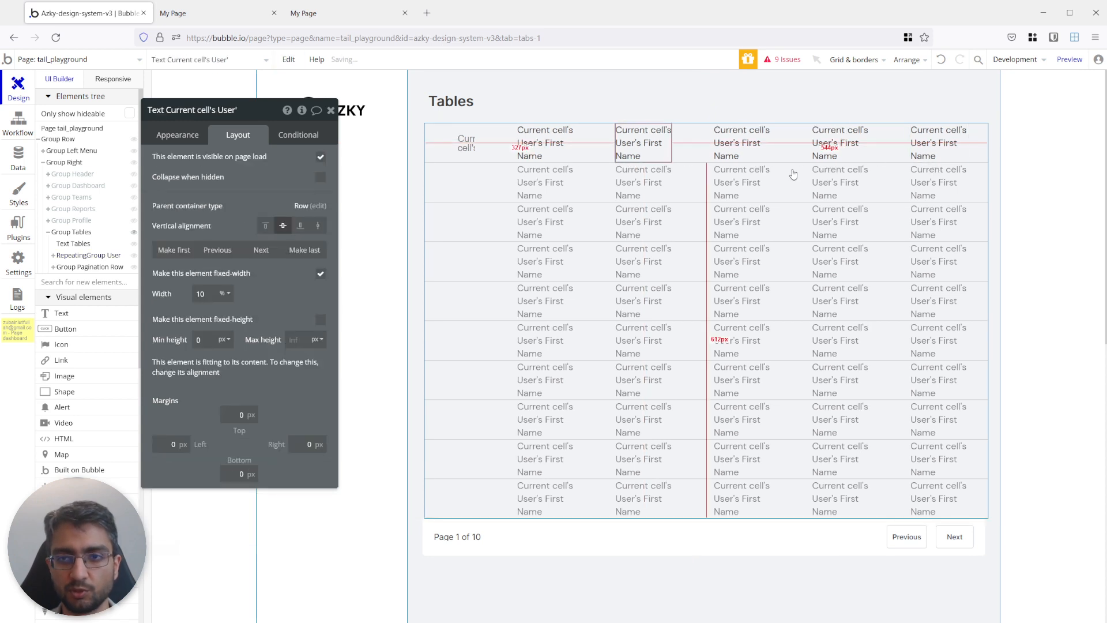
pyautogui.click(647, 143)
pyautogui.click(242, 164)
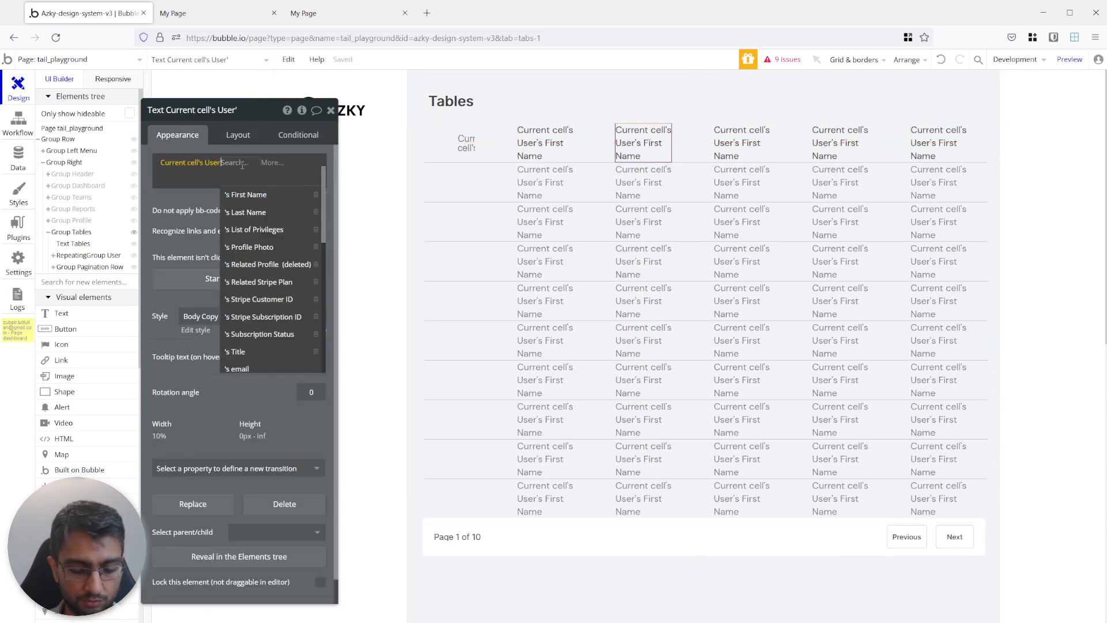
pyautogui.write('last')
pyautogui.click(247, 193)
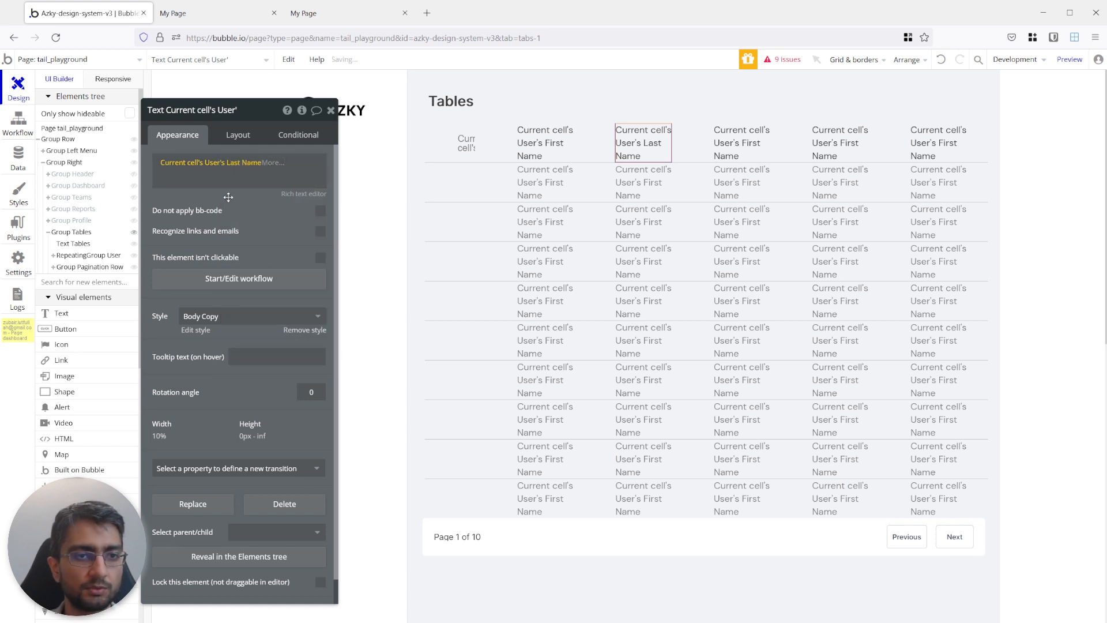
pyautogui.click(722, 142)
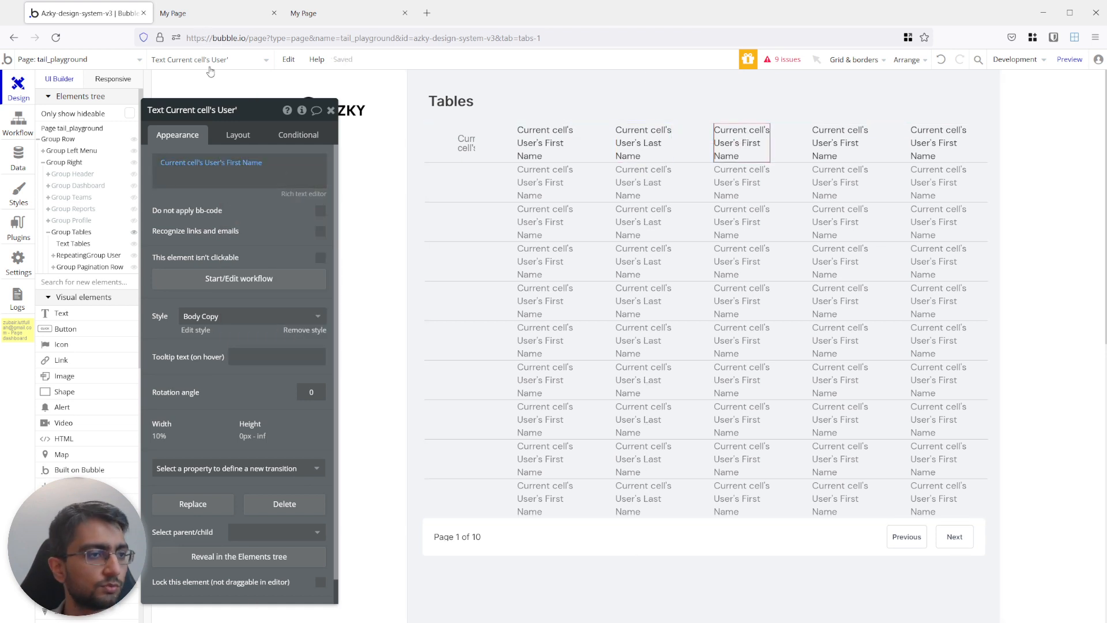
pyautogui.click(243, 163)
pyautogui.write('em')
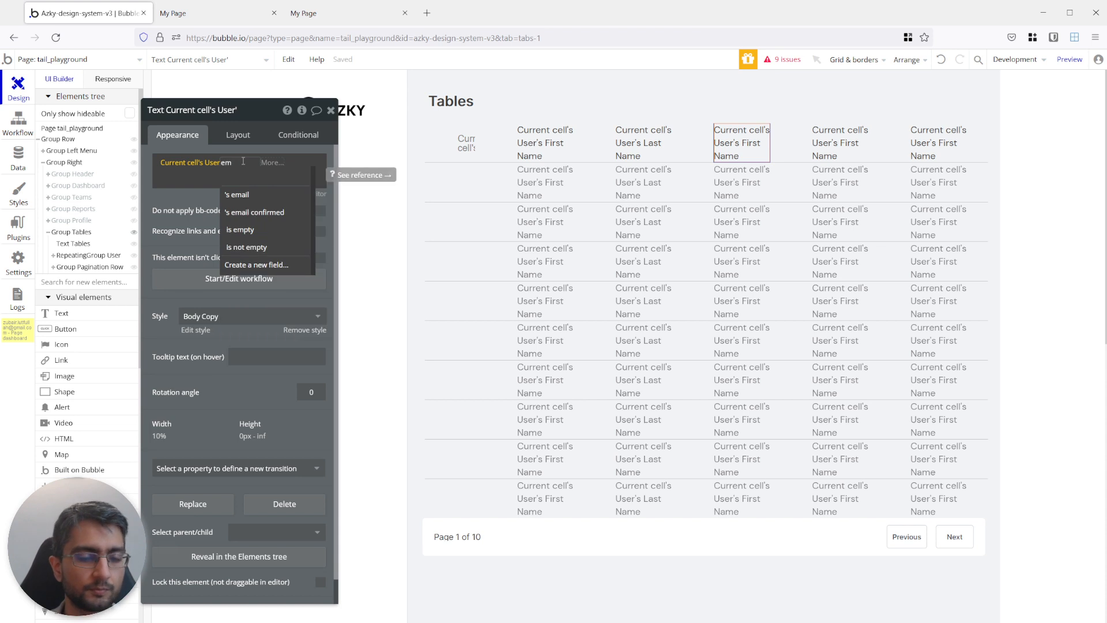
pyautogui.click(237, 195)
# Set the fourth text in the cell to Current cell's User's Creation Date and the fifth to Current cell's User's Title.
pyautogui.click(818, 140)
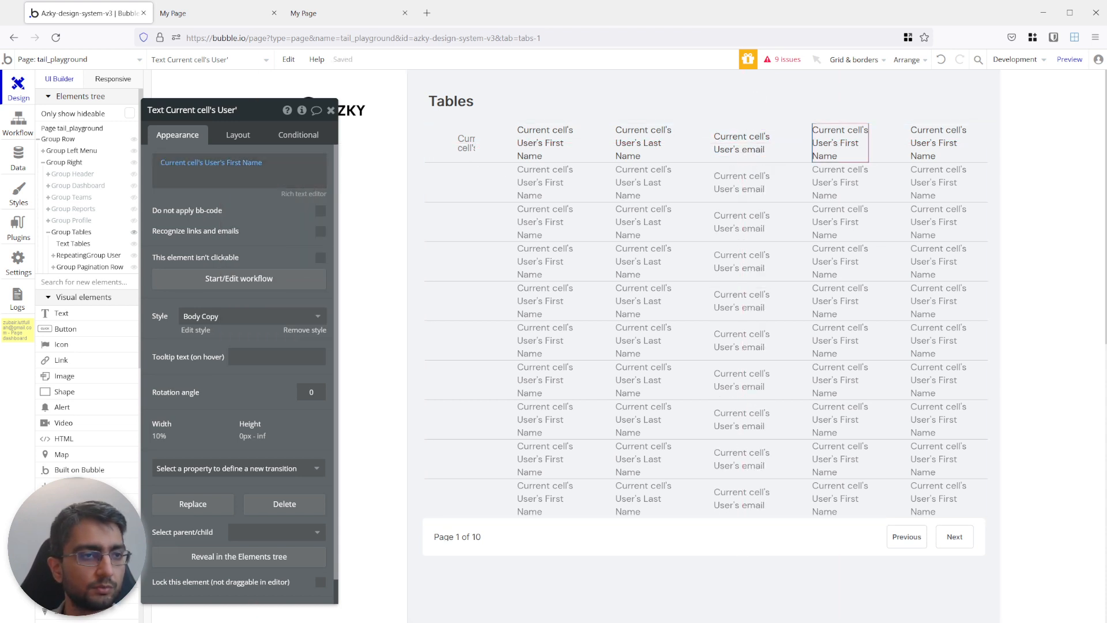
pyautogui.click(242, 163)
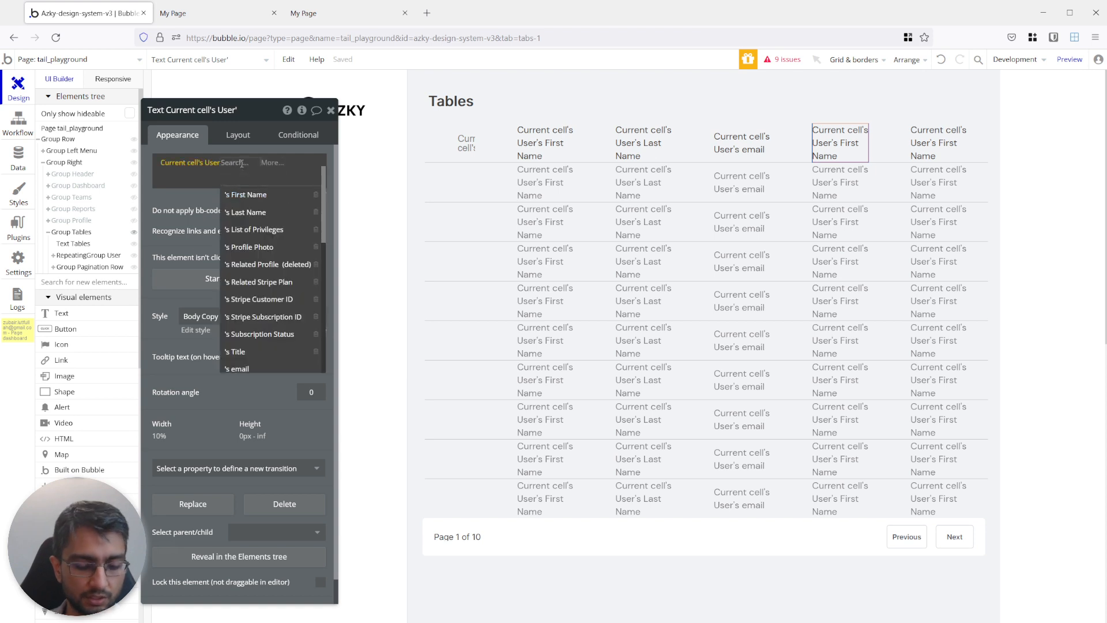
pyautogui.write('creat')
pyautogui.click(248, 195)
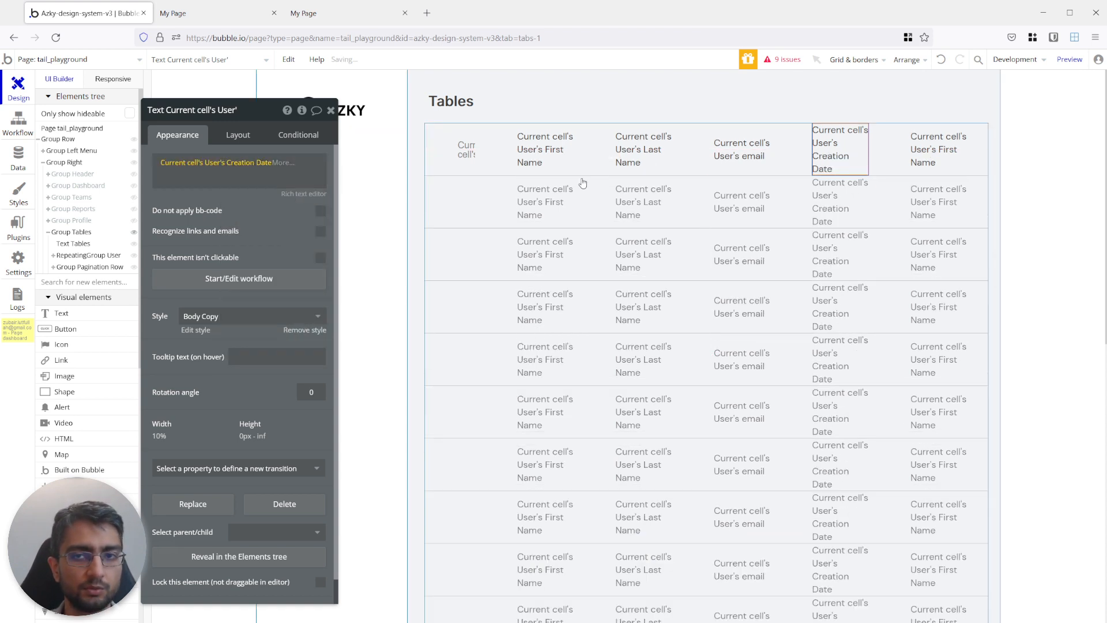
pyautogui.click(923, 152)
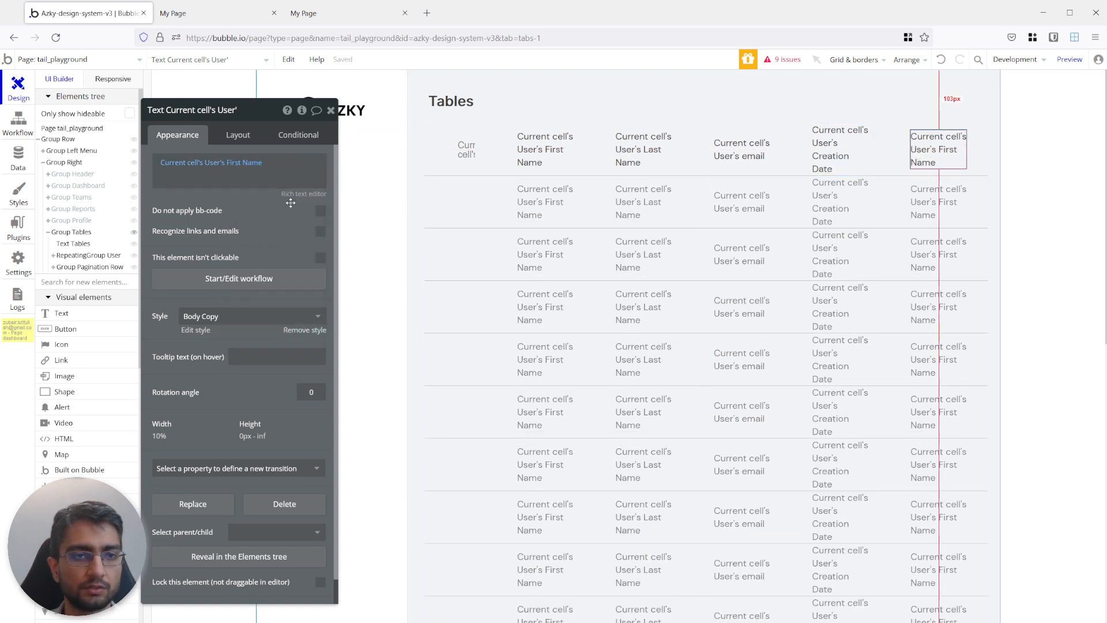
pyautogui.click(242, 163)
pyautogui.write('tit')
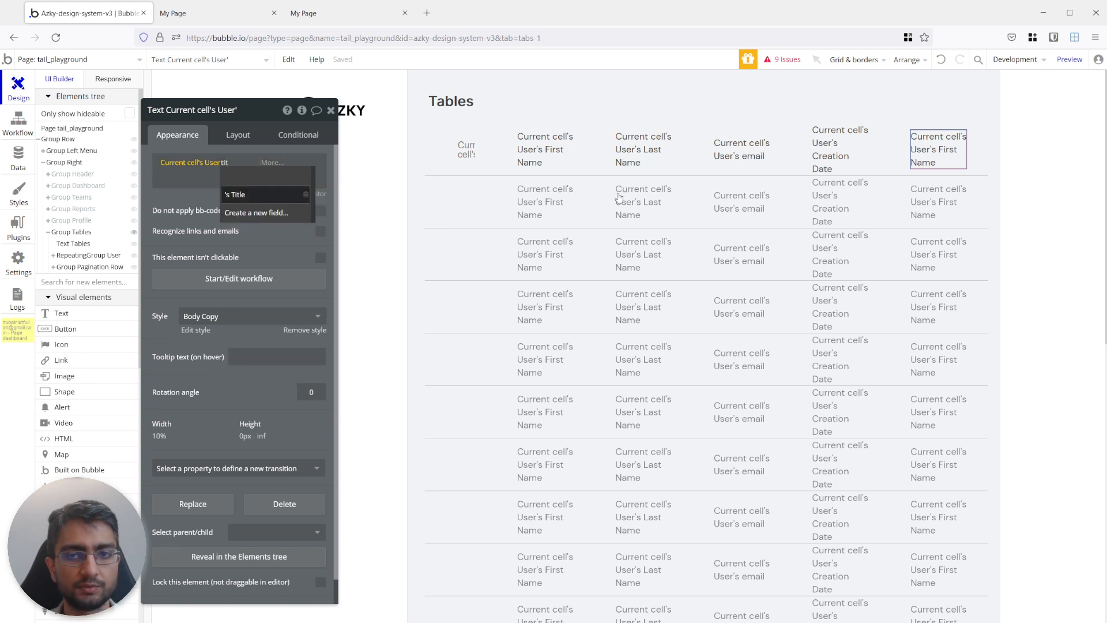
pyautogui.press('Return')
# Reload the page preview to check the new user columns, and return to the editor.
pyautogui.click(225, 14)
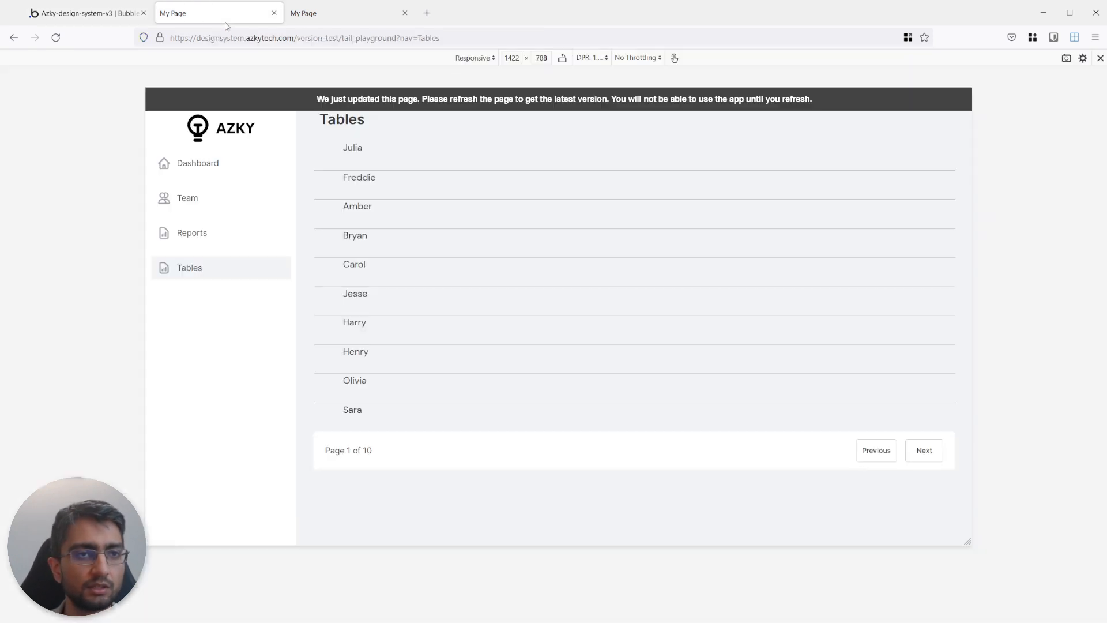
pyautogui.click(305, 98)
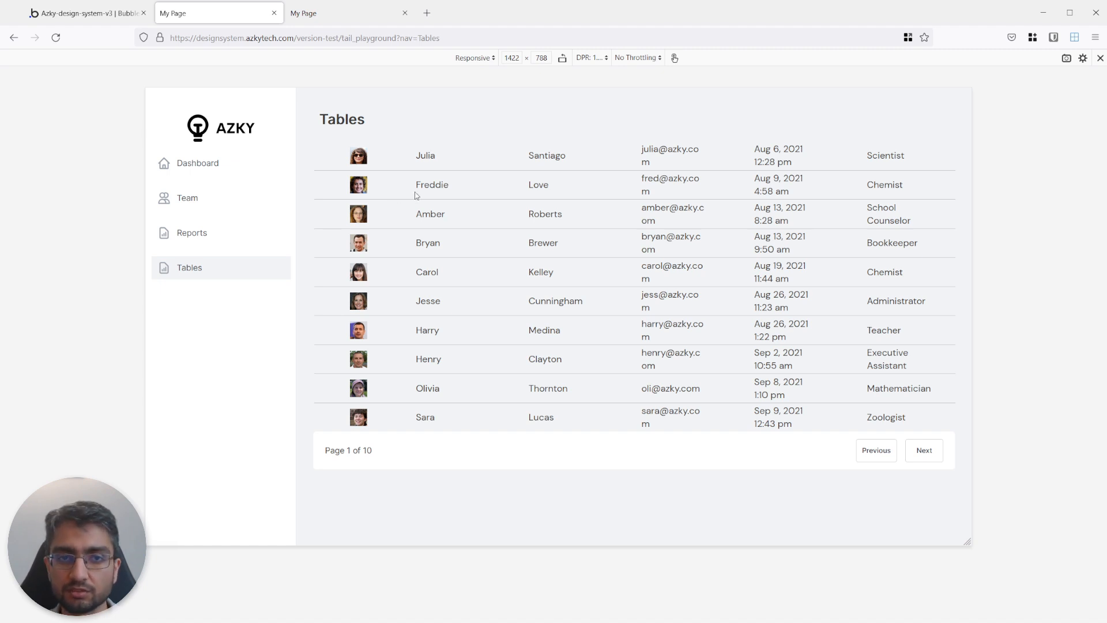
pyautogui.click(105, 18)
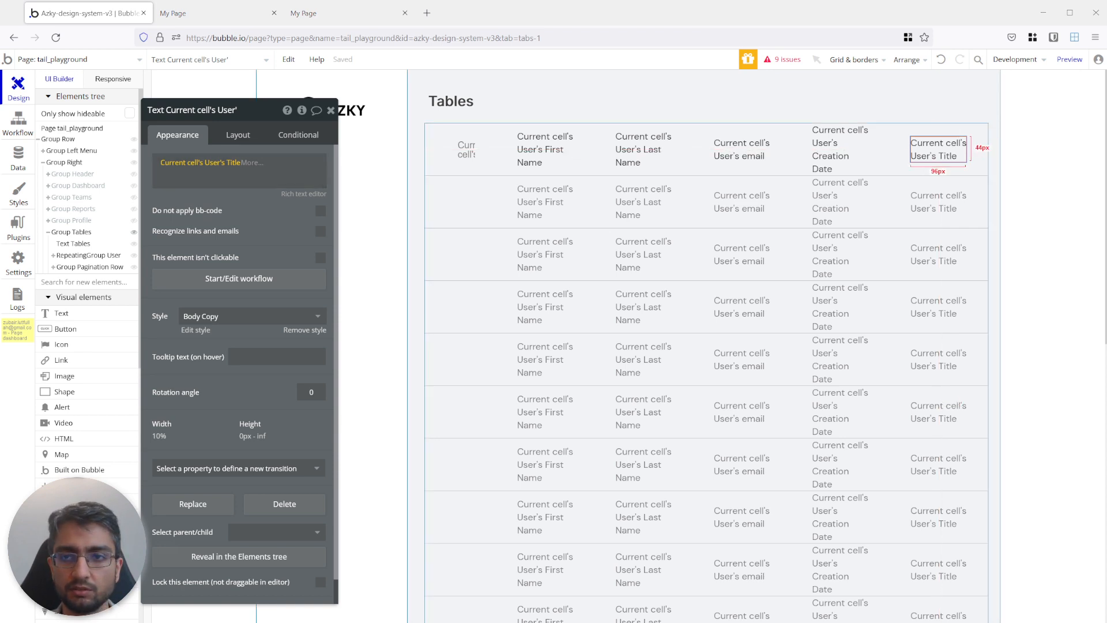
# Duplicate the Title text in the cell and set the copy to Current cell's User's List of Privileges's Display.
pyautogui.click(944, 145)
pyautogui.hotkey('ctrl', 'c')
pyautogui.hotkey('ctrl', 'v')
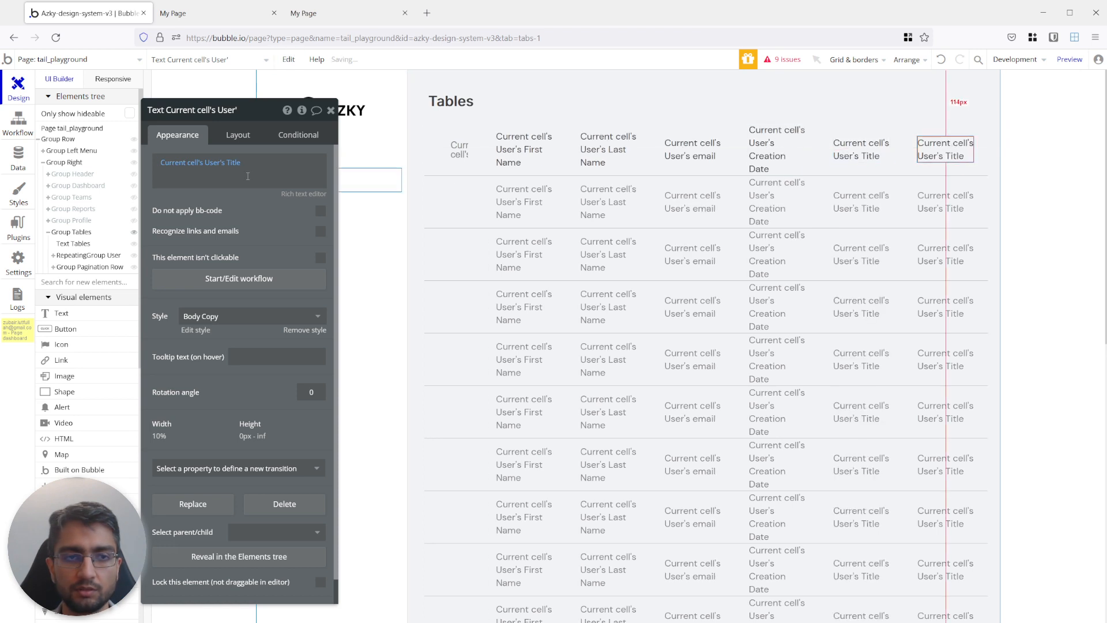
pyautogui.click(233, 167)
pyautogui.write('rol')
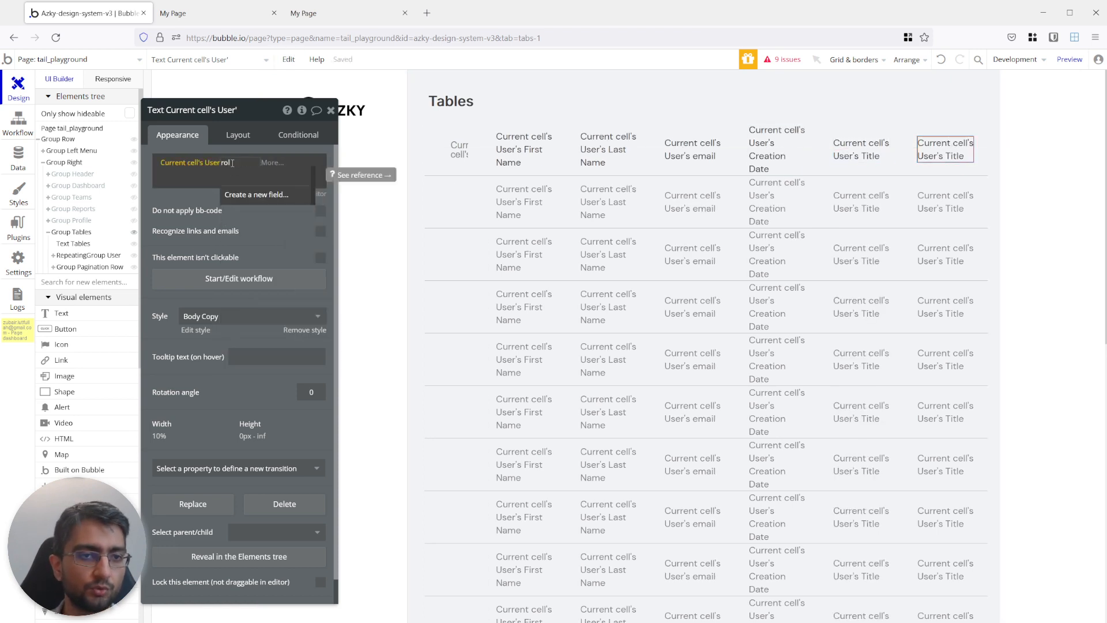
pyautogui.press('BackSpace')
pyautogui.press('BackSpace')
pyautogui.press('BackSpace')
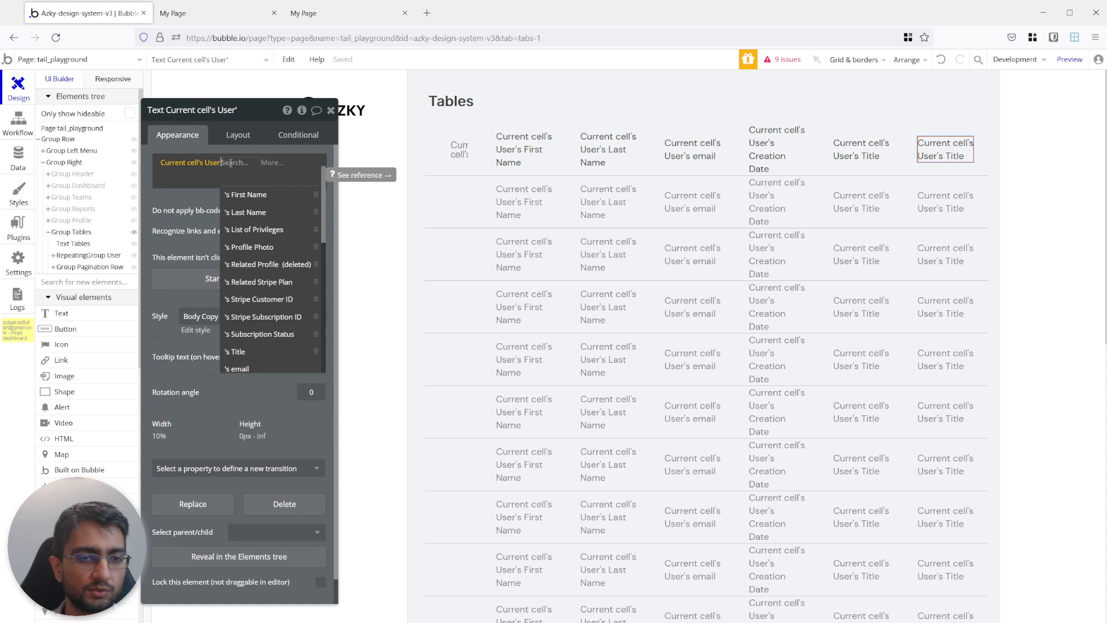
pyautogui.write('list')
pyautogui.click(250, 196)
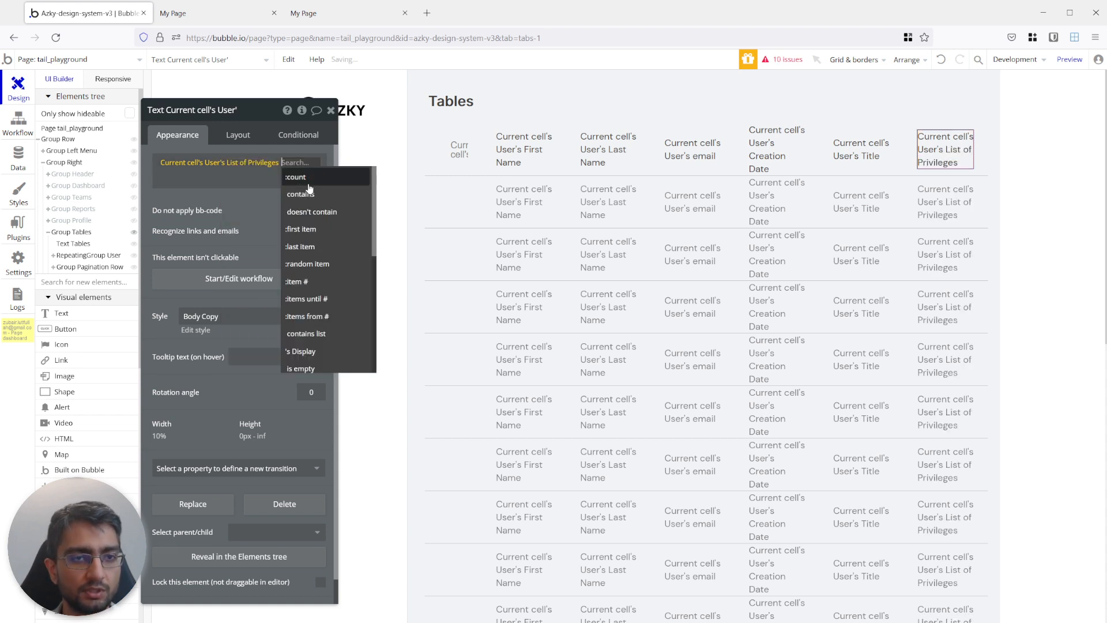
pyautogui.click(303, 351)
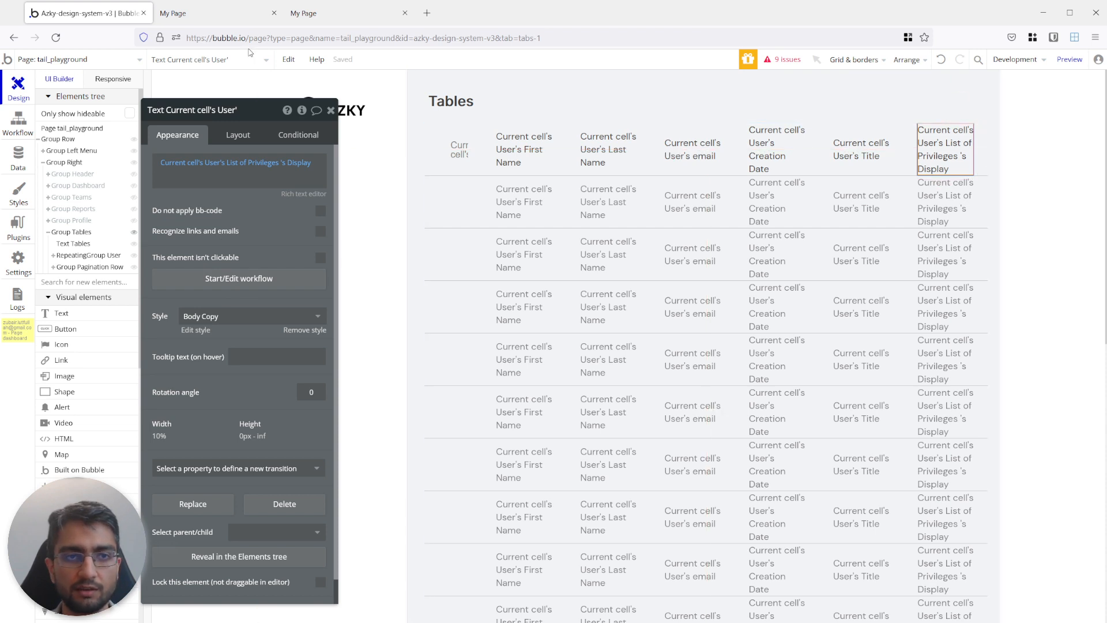
# Compare how the rebuilt and finished tables respond to different preview widths, and return to the editor.
pyautogui.click(213, 18)
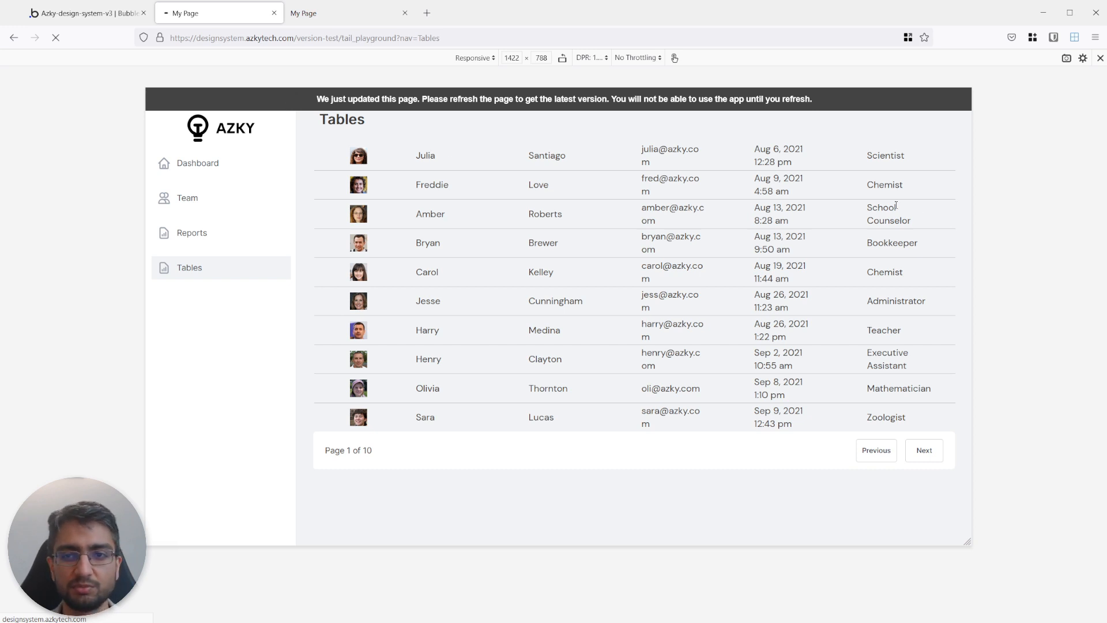
pyautogui.moveTo(973, 196); pyautogui.dragTo(793, 199)
pyautogui.moveTo(986, 193); pyautogui.dragTo(846, 193)
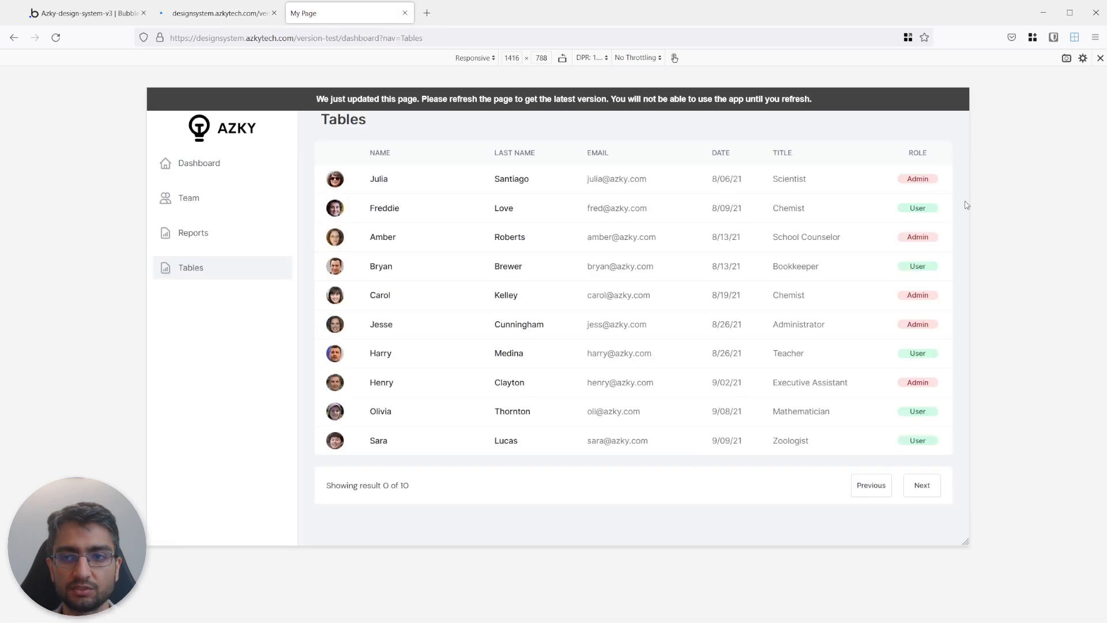
pyautogui.moveTo(967, 200)
pyautogui.mouseDown()
pyautogui.moveTo(845, 193)
pyautogui.moveTo(982, 195)
pyautogui.mouseUp()
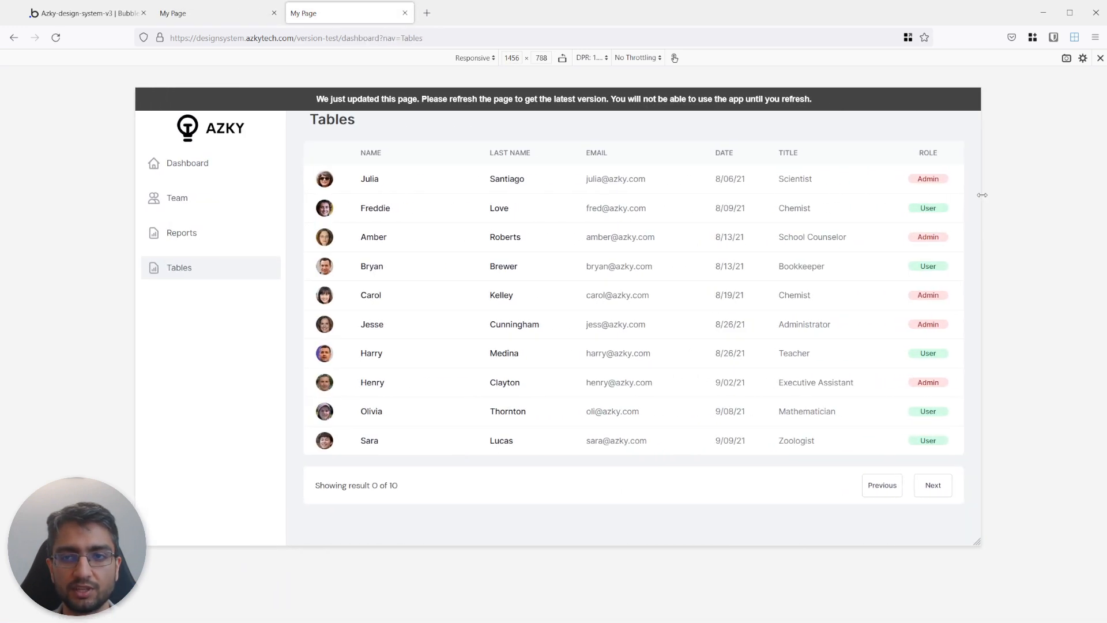
pyautogui.click(213, 13)
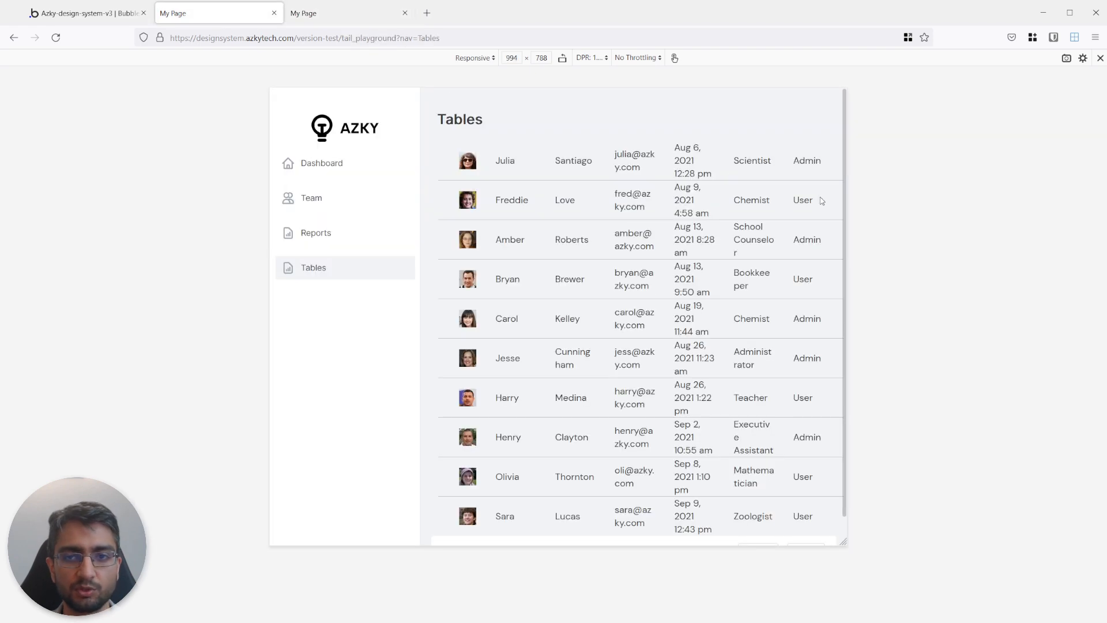
pyautogui.moveTo(847, 206); pyautogui.dragTo(942, 188)
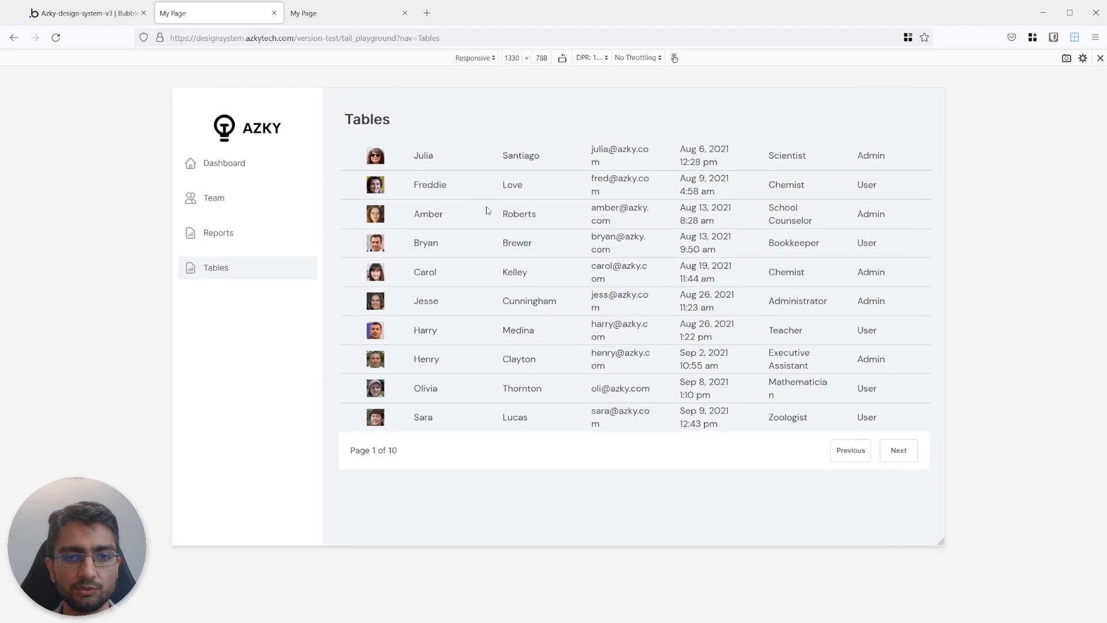
pyautogui.click(130, 13)
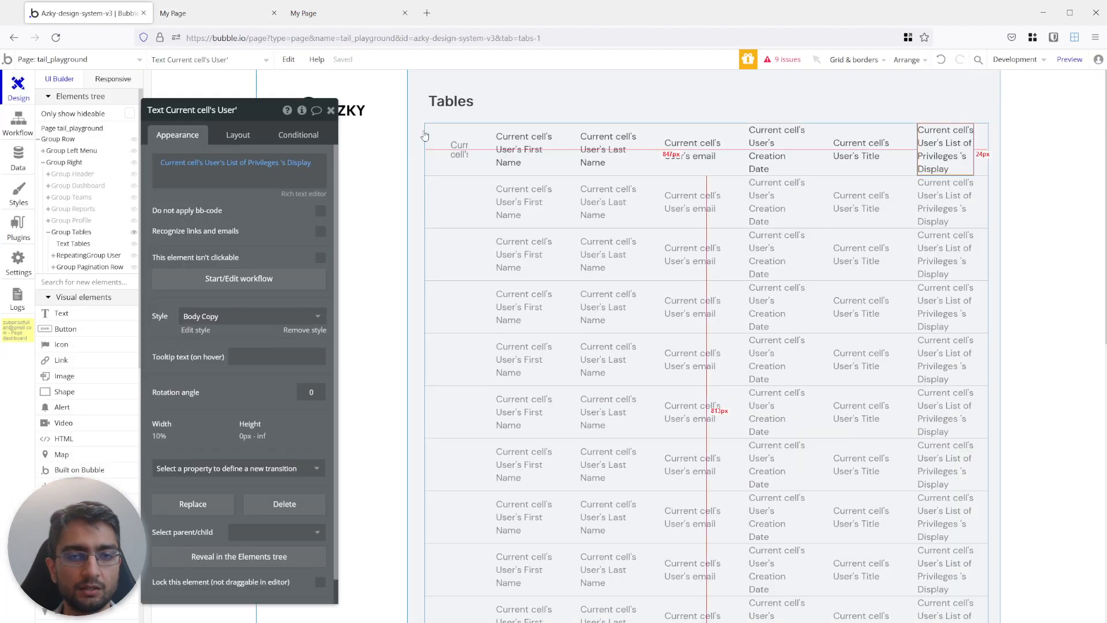
# Process the cell's dynamic profile photo with Imgix and apply a circle/ellipse mask.
pyautogui.click(444, 149)
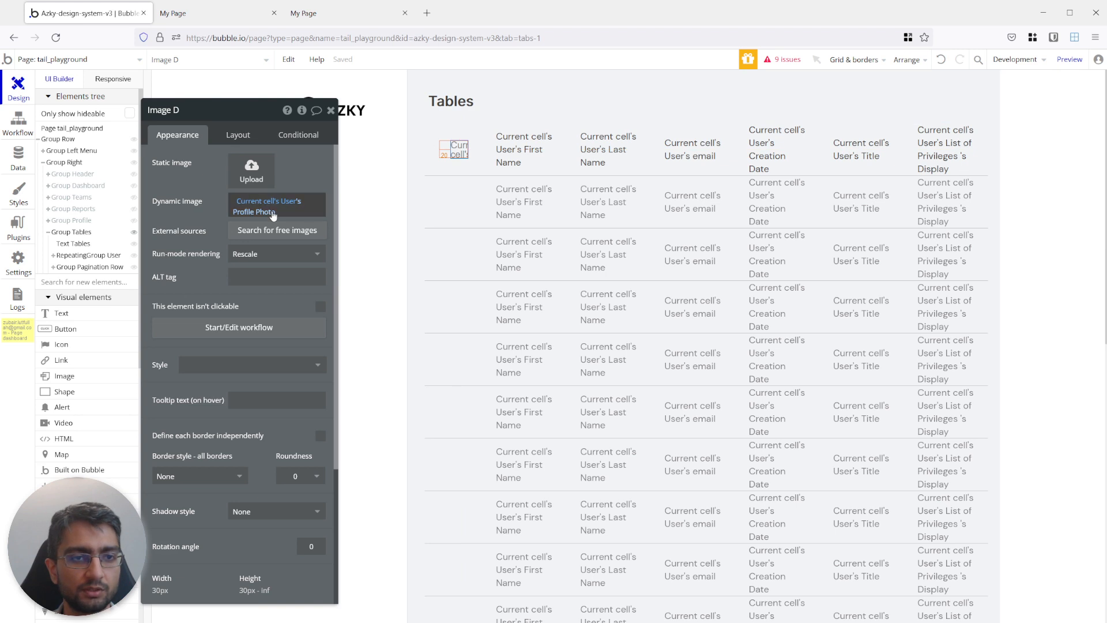
pyautogui.click(278, 212)
pyautogui.click(314, 314)
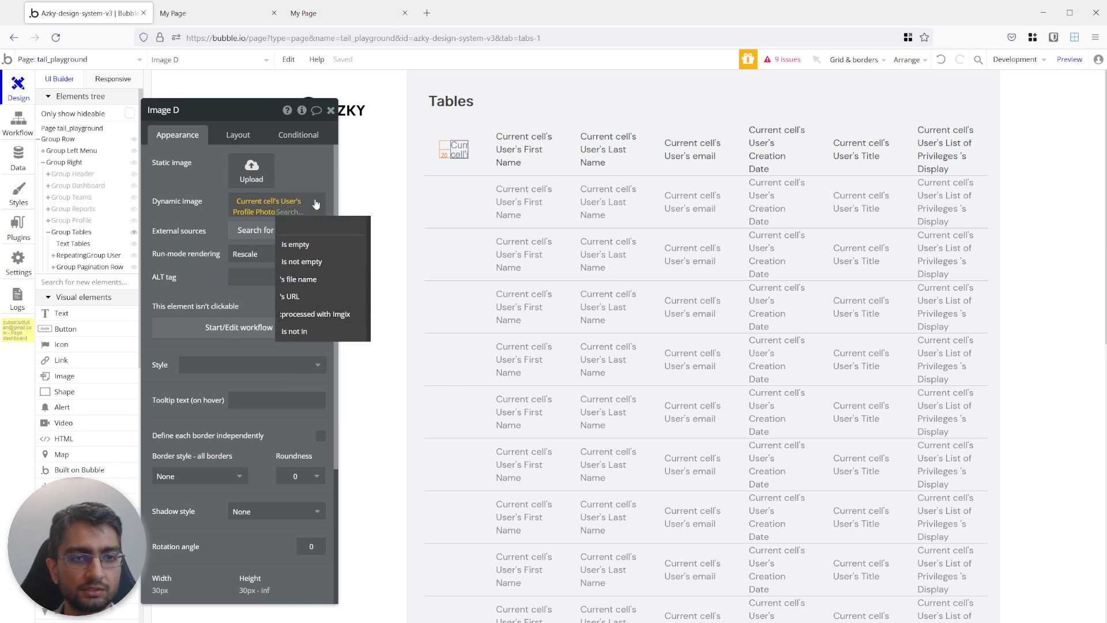
pyautogui.click(523, 272)
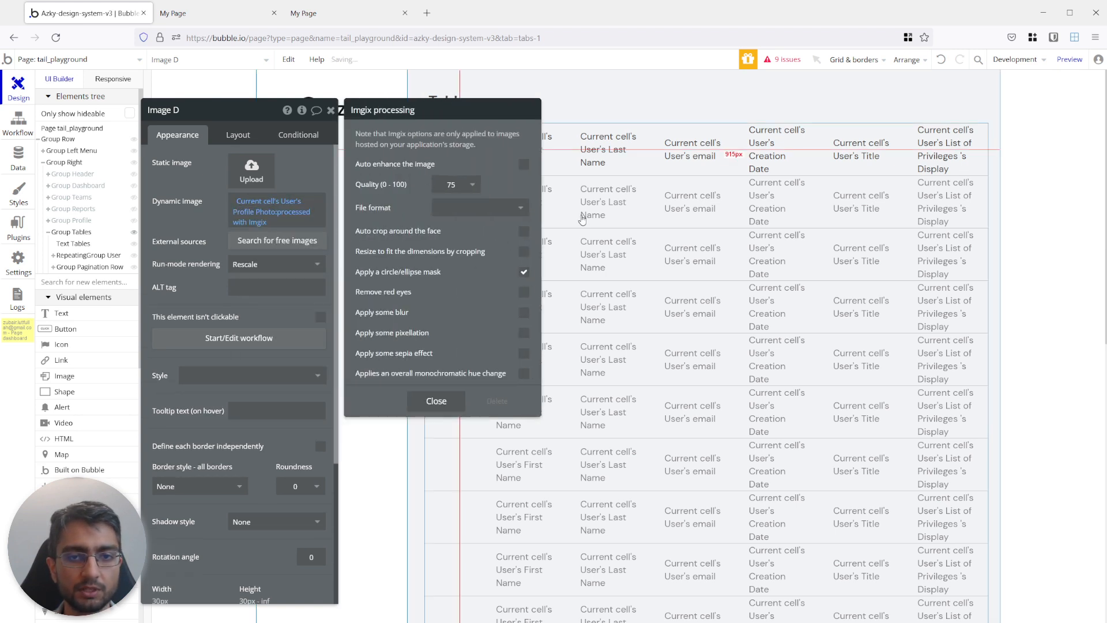
# Apply the Table Repeating Group style to the user repeating group.
pyautogui.click(545, 151)
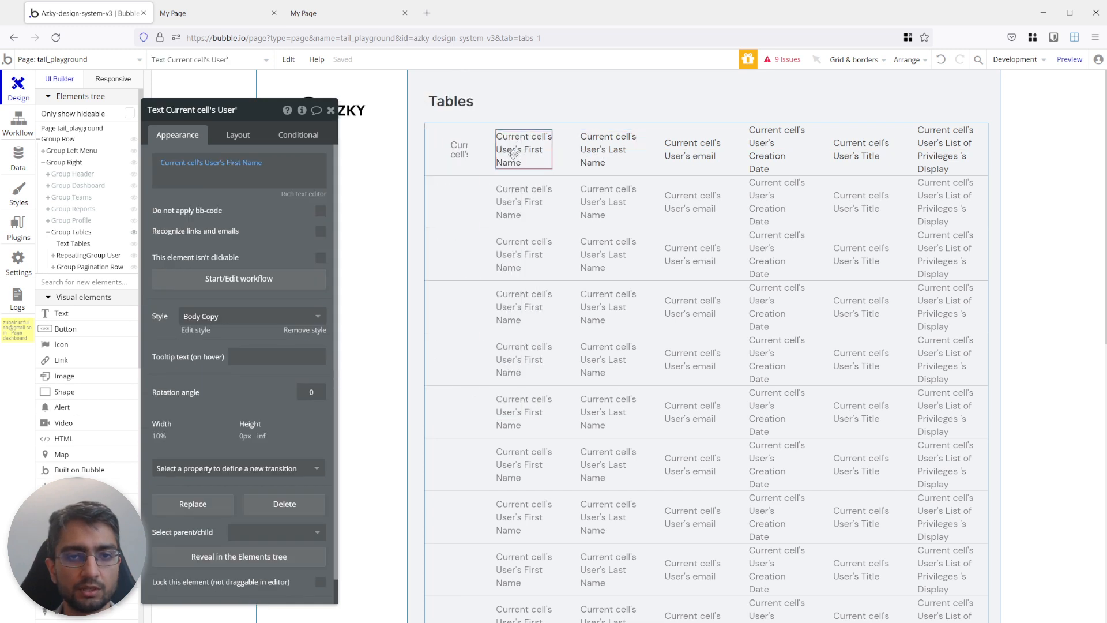
pyautogui.click(559, 166)
pyautogui.click(228, 383)
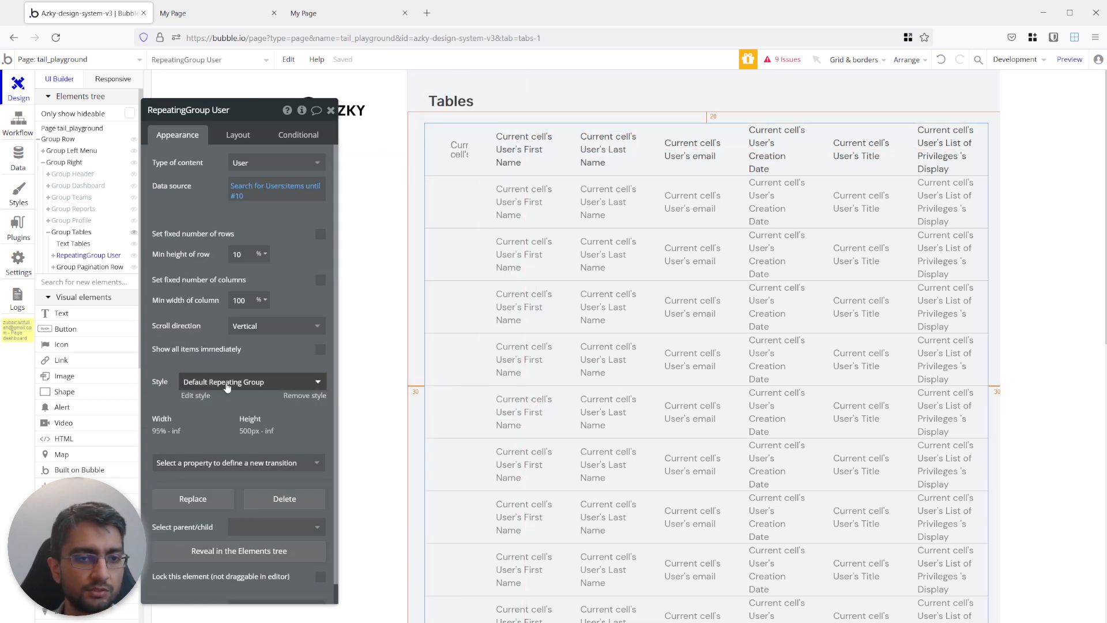
pyautogui.write('tabl')
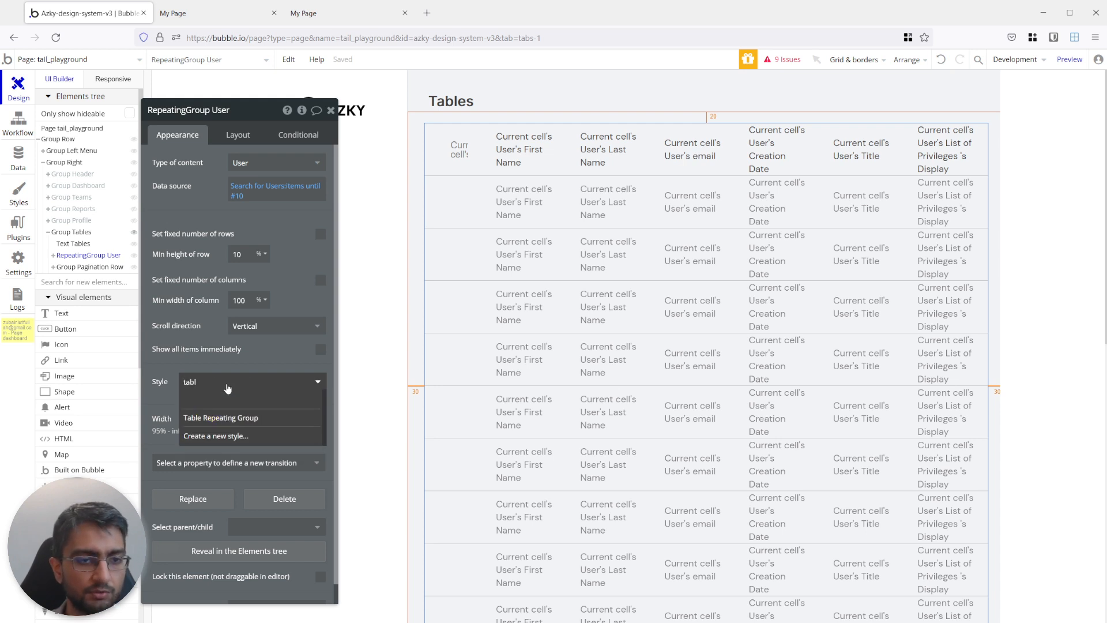
pyautogui.click(227, 419)
# Apply the G9 W500 Left 14px style to the First Name and Last Name texts in the cell.
pyautogui.click(462, 154)
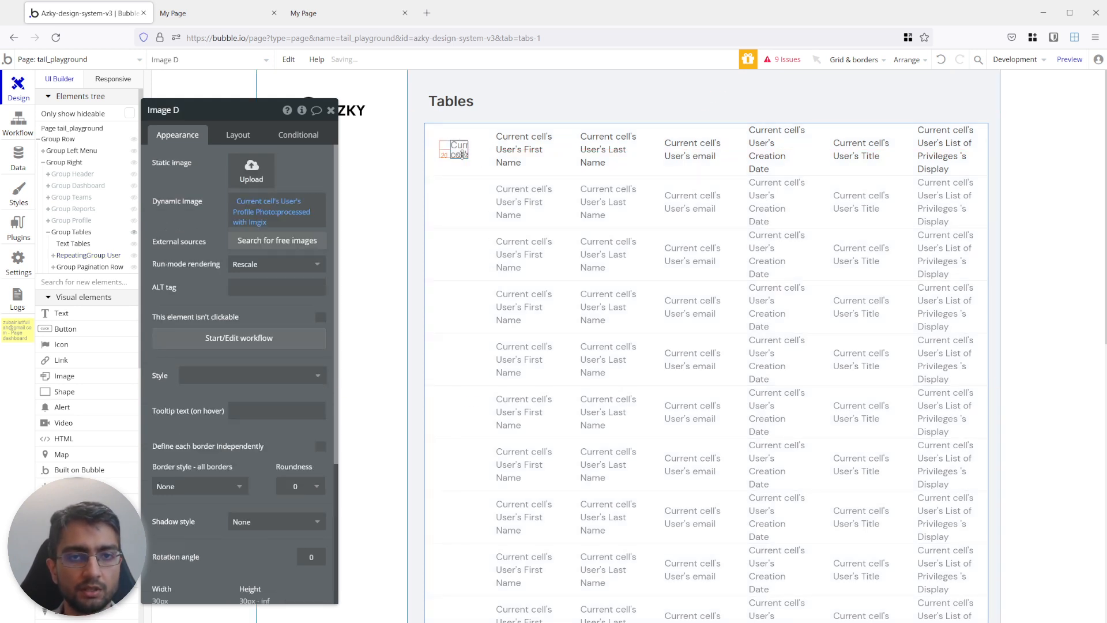
pyautogui.click(523, 149)
pyautogui.click(230, 317)
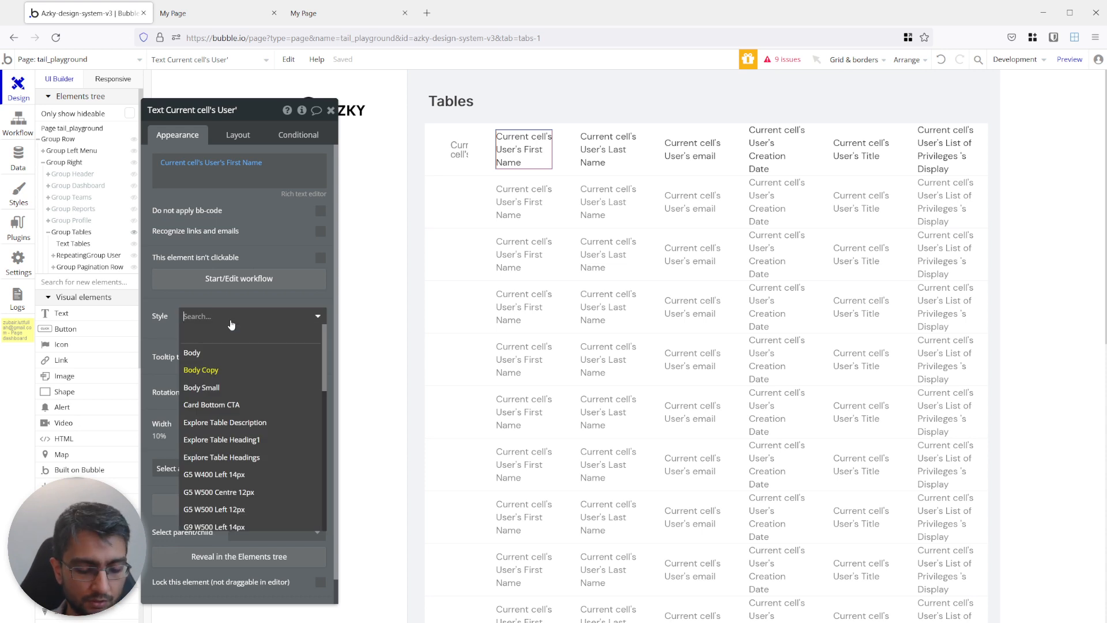
pyautogui.write('g')
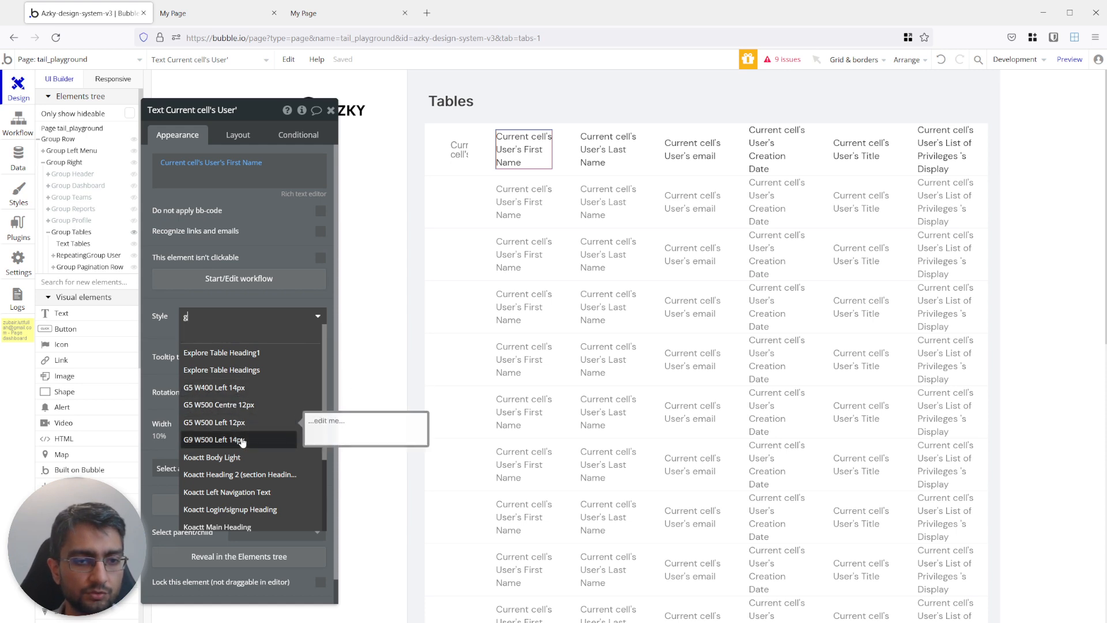
pyautogui.click(239, 439)
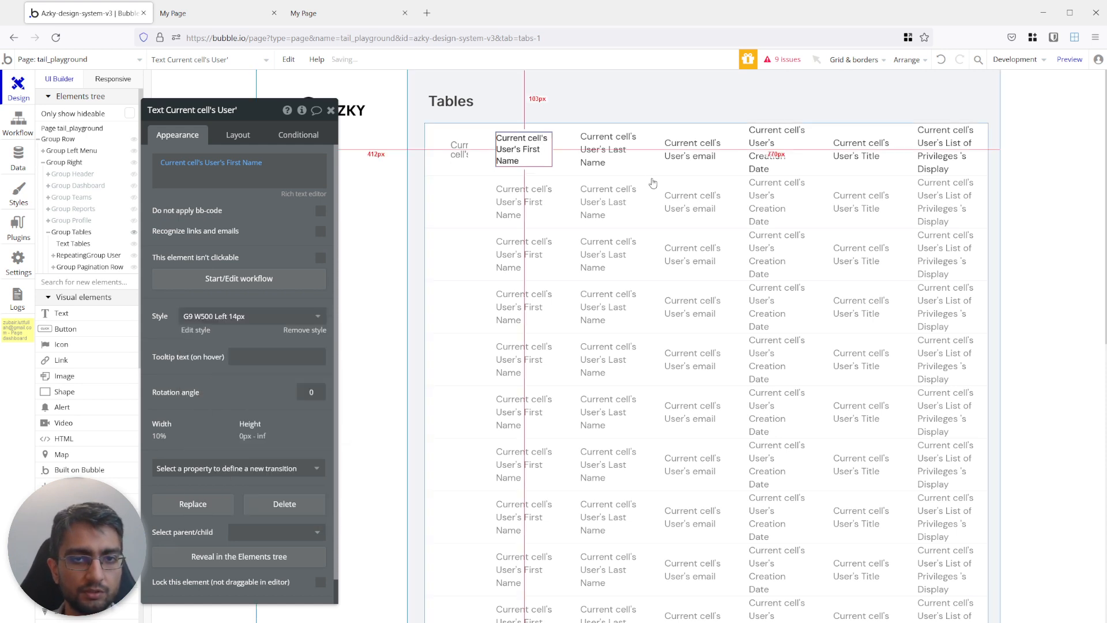
pyautogui.click(608, 148)
pyautogui.click(222, 317)
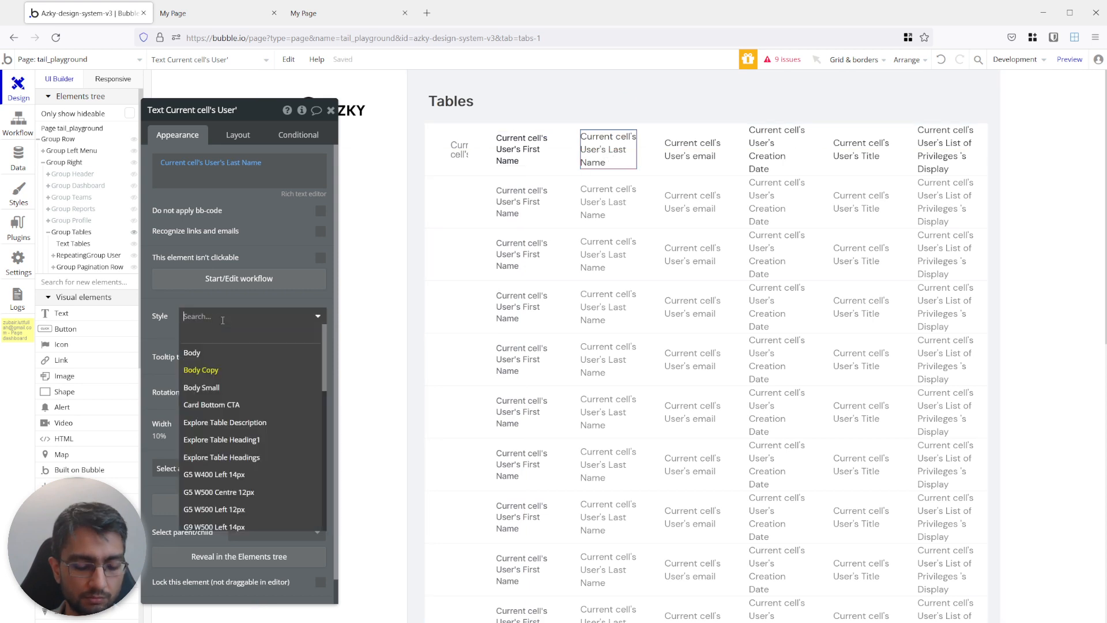
pyautogui.write('g9')
pyautogui.click(231, 354)
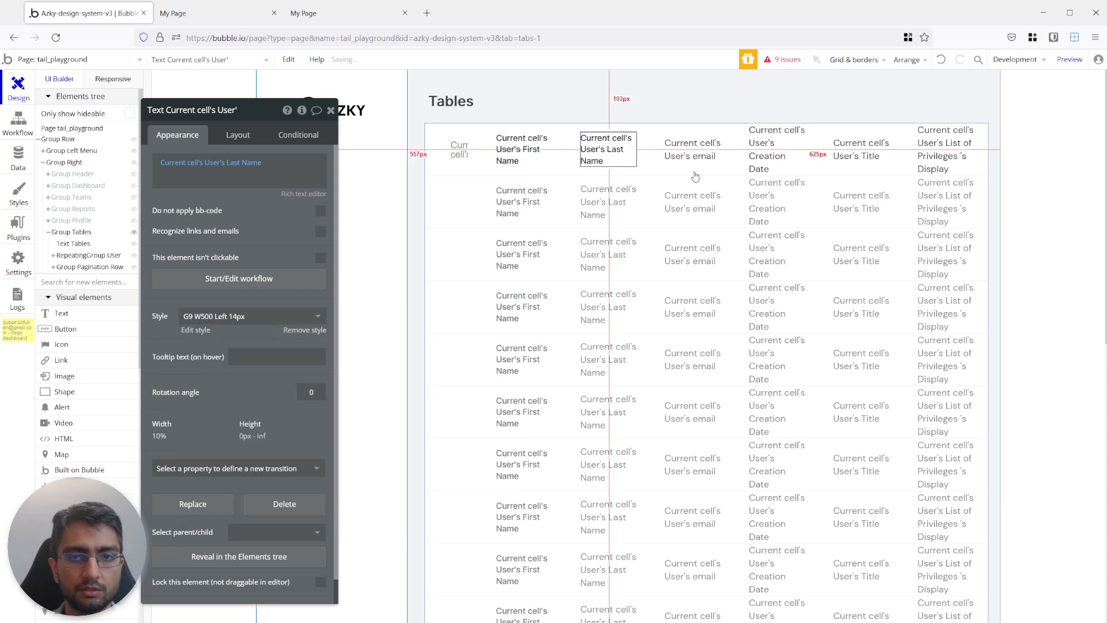
# Apply the G5 W400 Left 14px style to the email and Creation Date texts in the cell.
pyautogui.click(692, 149)
pyautogui.click(200, 317)
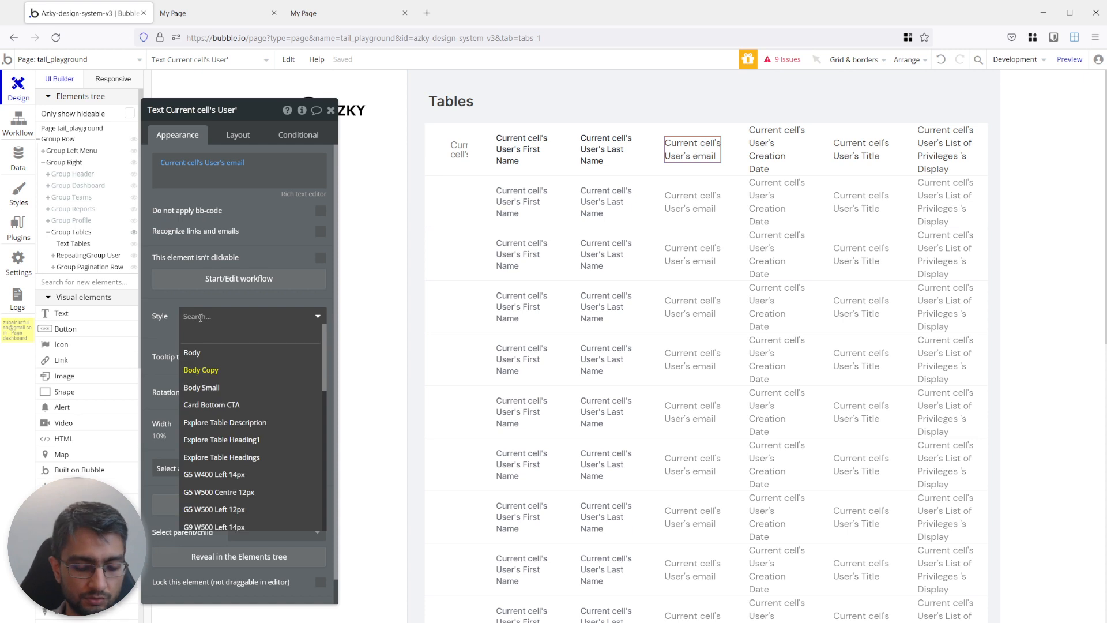
pyautogui.write('g5')
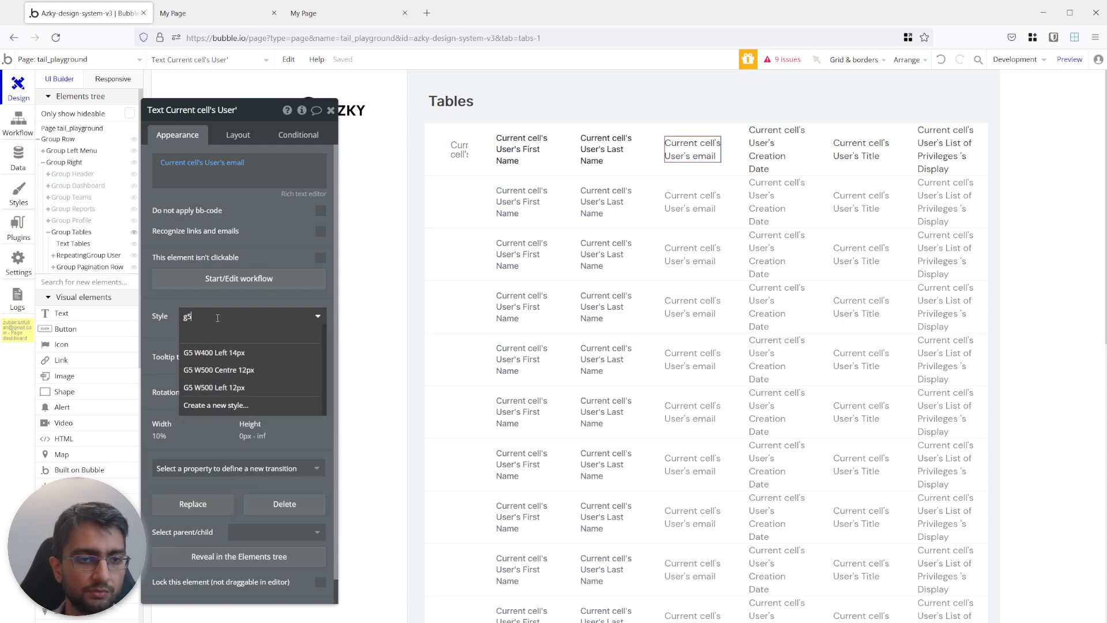
pyautogui.click(231, 353)
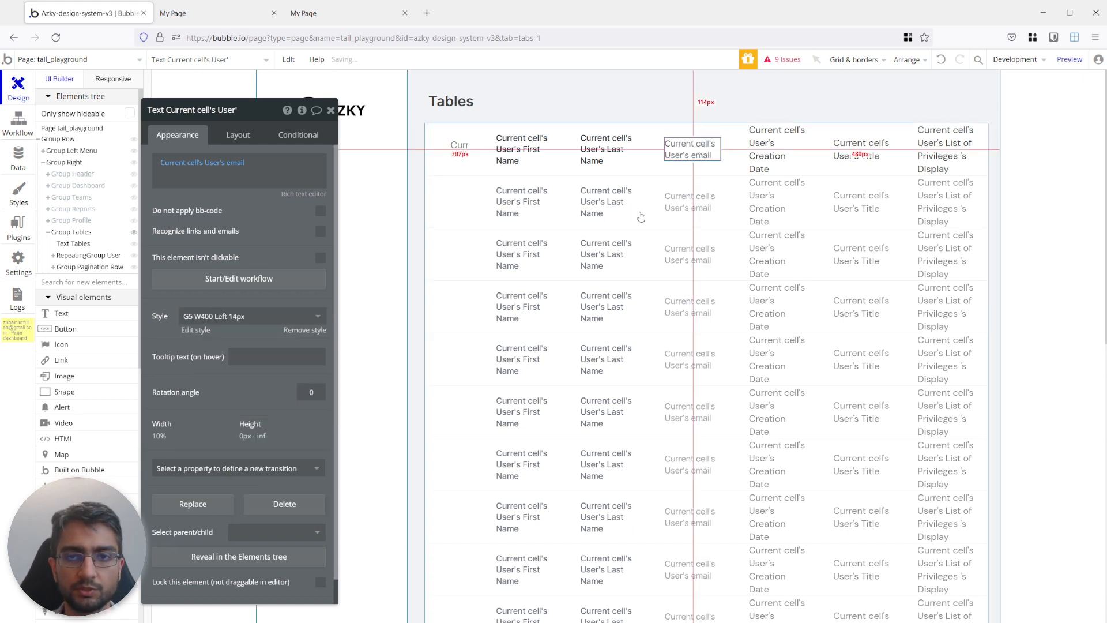
pyautogui.click(776, 150)
pyautogui.click(212, 316)
pyautogui.write('g5')
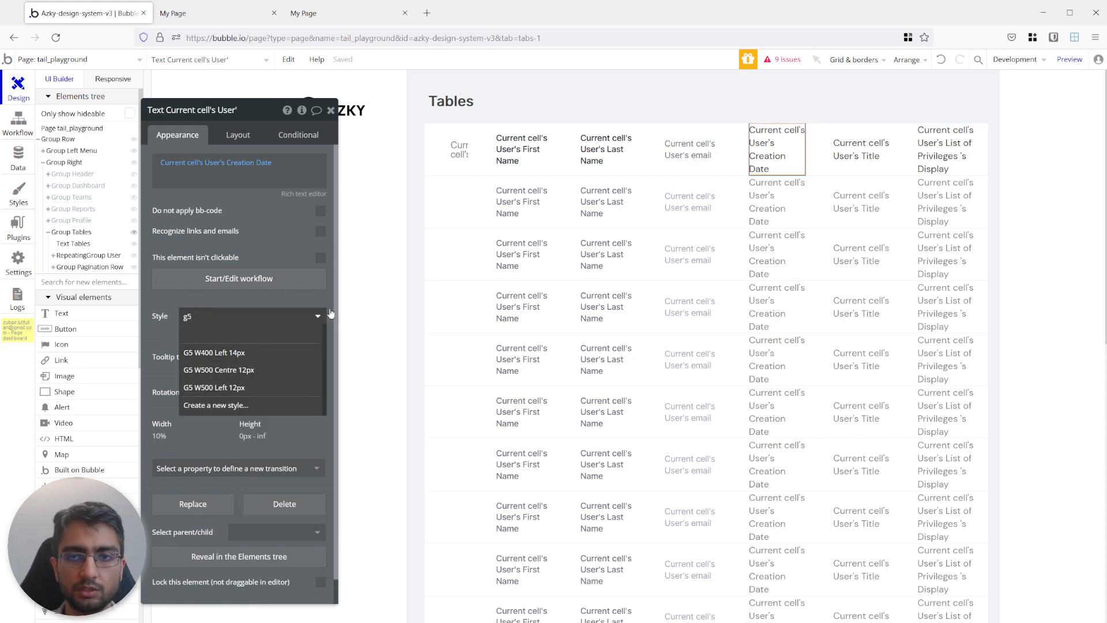
pyautogui.click(219, 353)
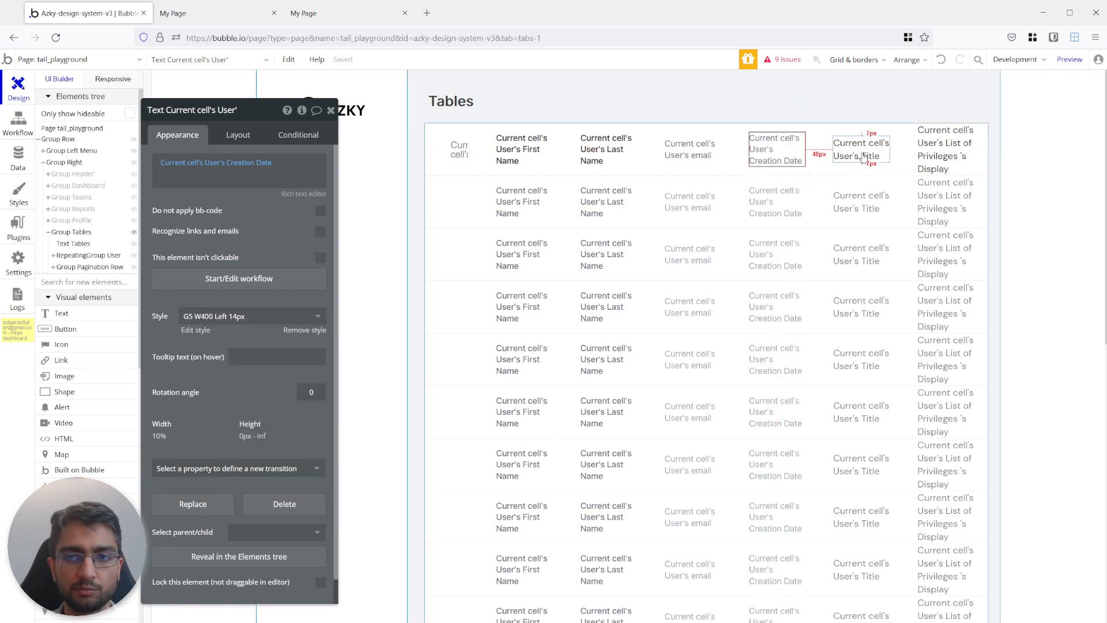
# Apply the G5 W400 Left 14px style to the Title text in the cell.
pyautogui.click(863, 157)
pyautogui.click(236, 319)
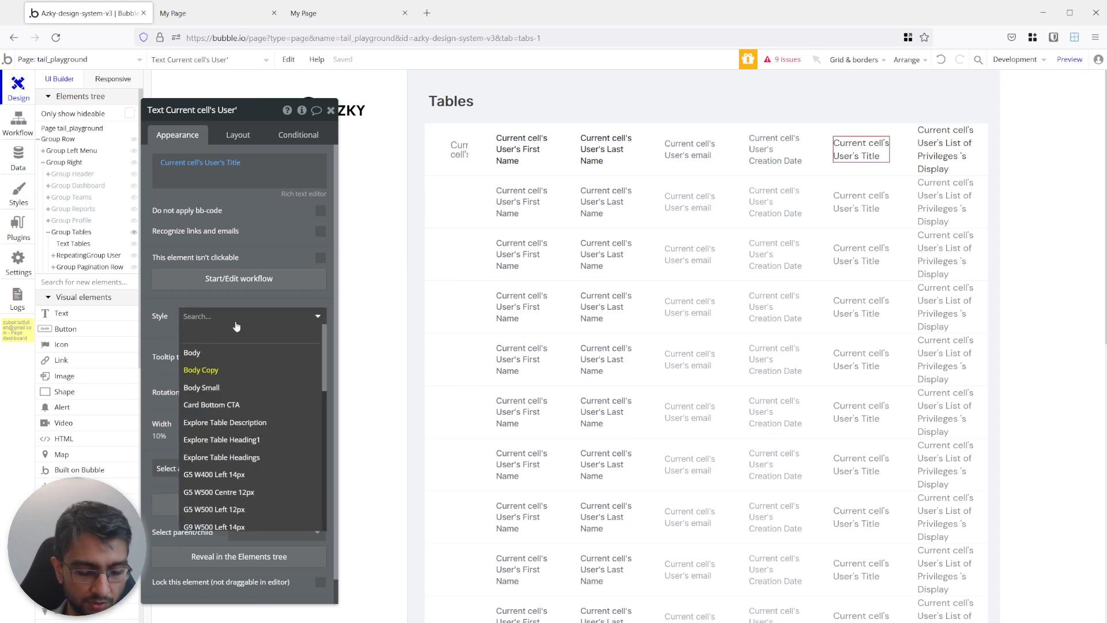
pyautogui.write('g5')
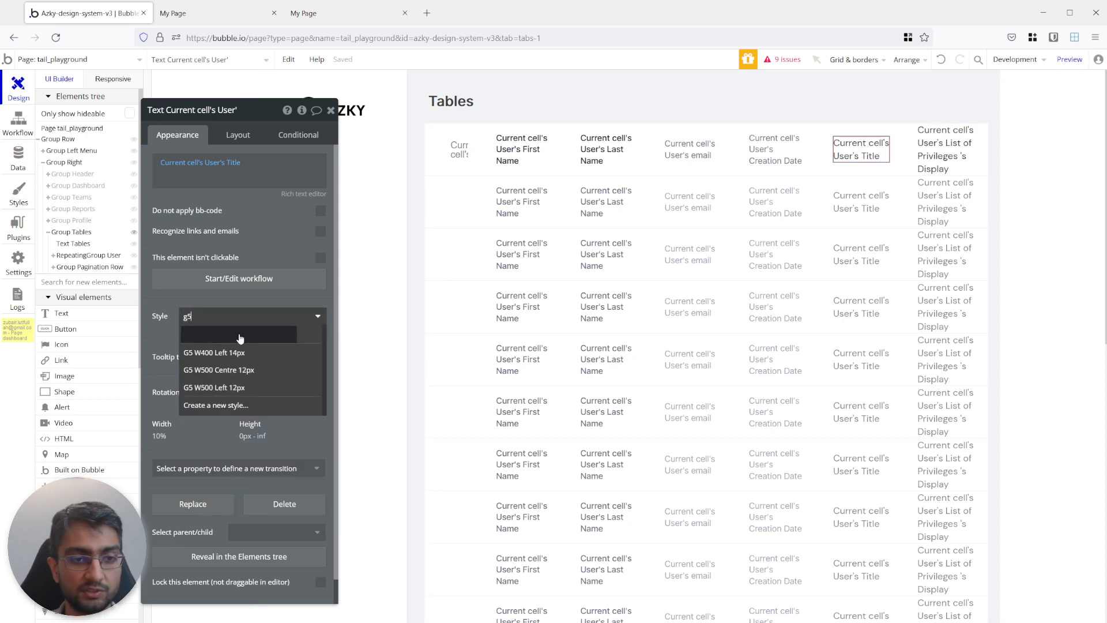
pyautogui.click(252, 353)
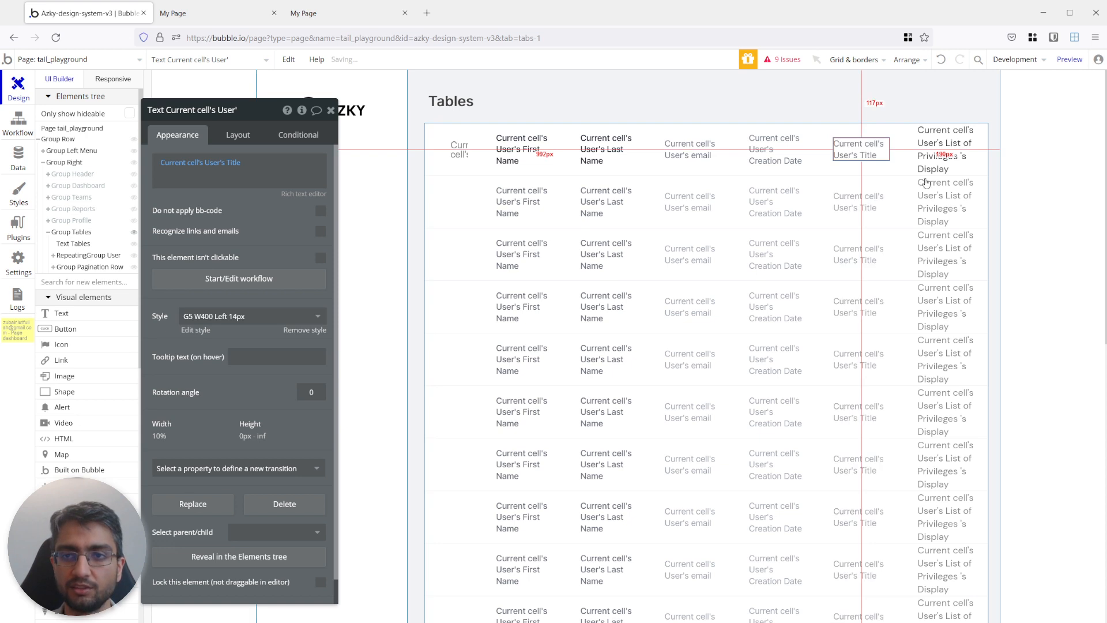
# Apply the Pill 12 style to the List of Privileges text in the cell.
pyautogui.click(938, 151)
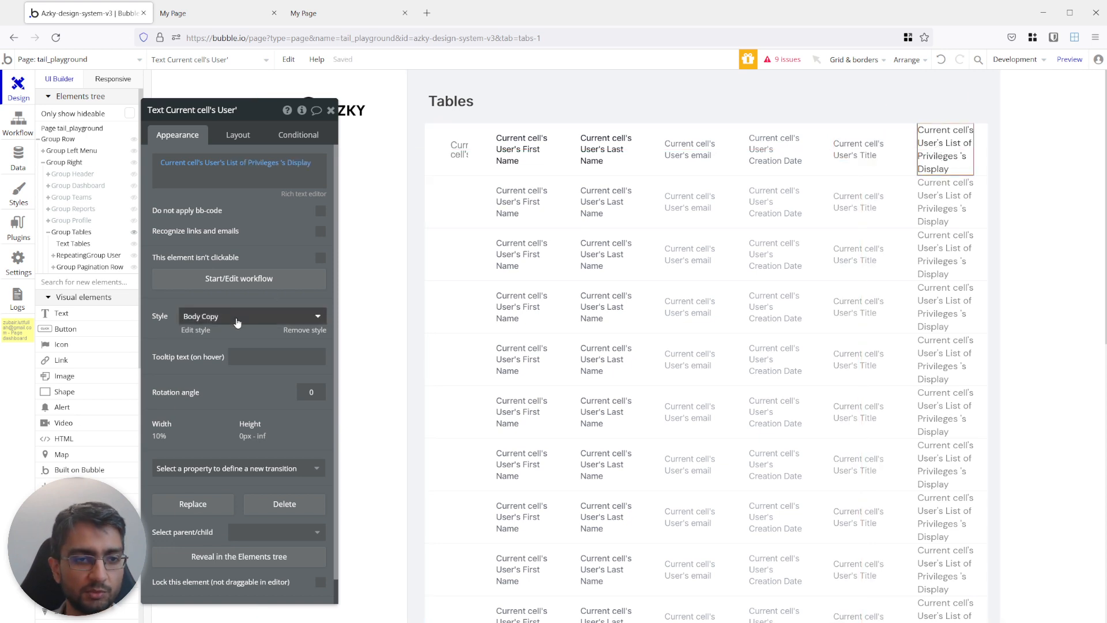
pyautogui.click(237, 317)
pyautogui.write('pil')
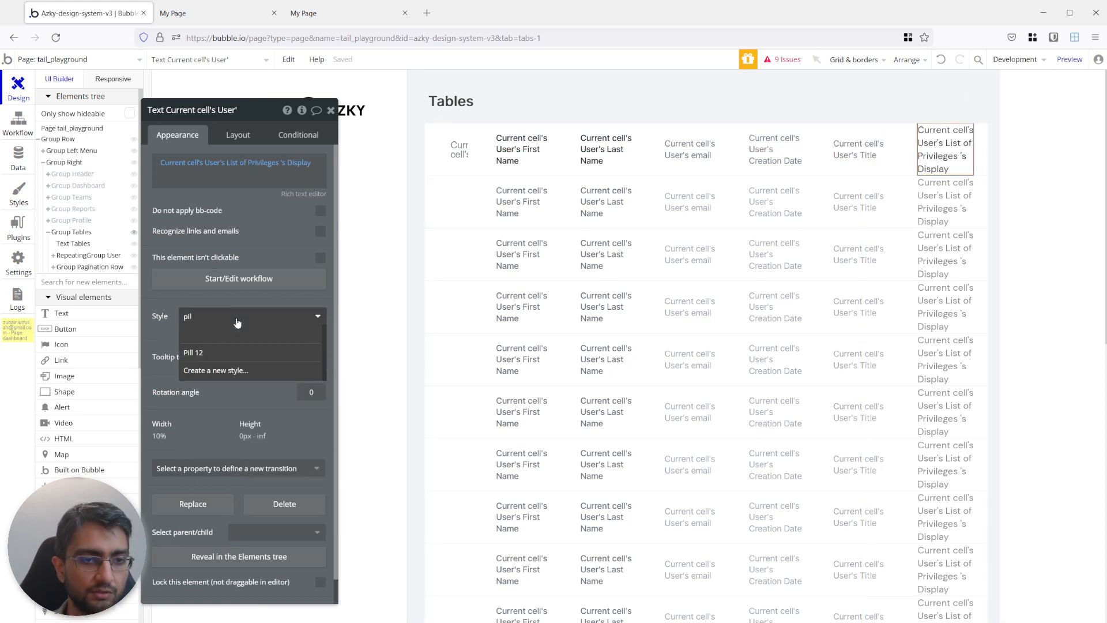
pyautogui.click(222, 353)
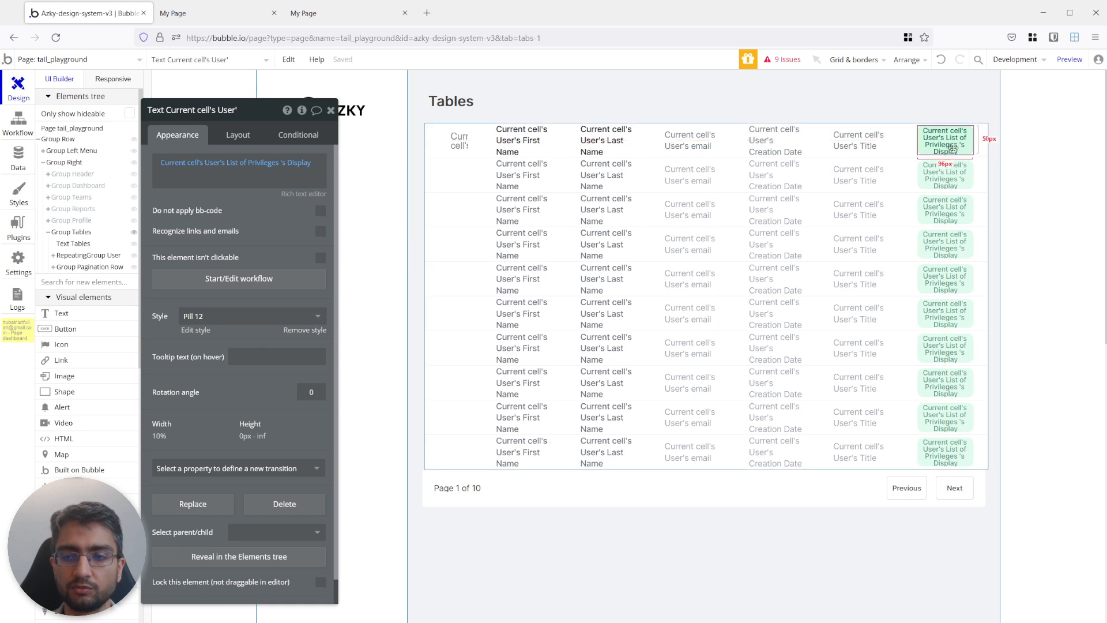
# Check the restyled table in the preview at a narrower width, compare it with the finished table, and return to the editor.
pyautogui.click(213, 15)
pyautogui.click(357, 103)
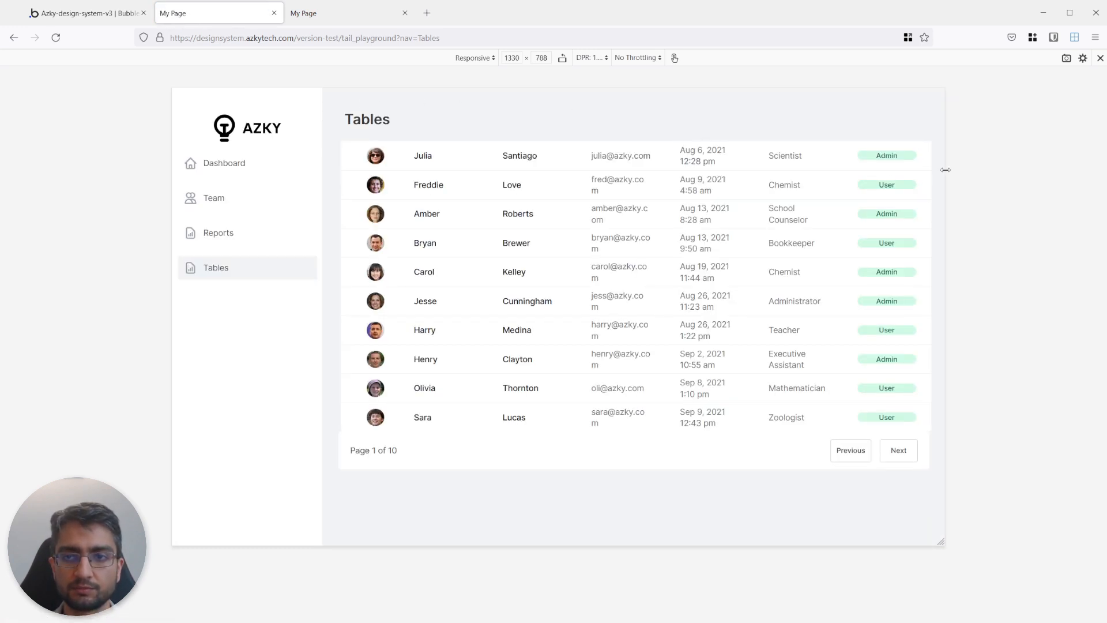
pyautogui.moveTo(946, 169); pyautogui.dragTo(905, 169)
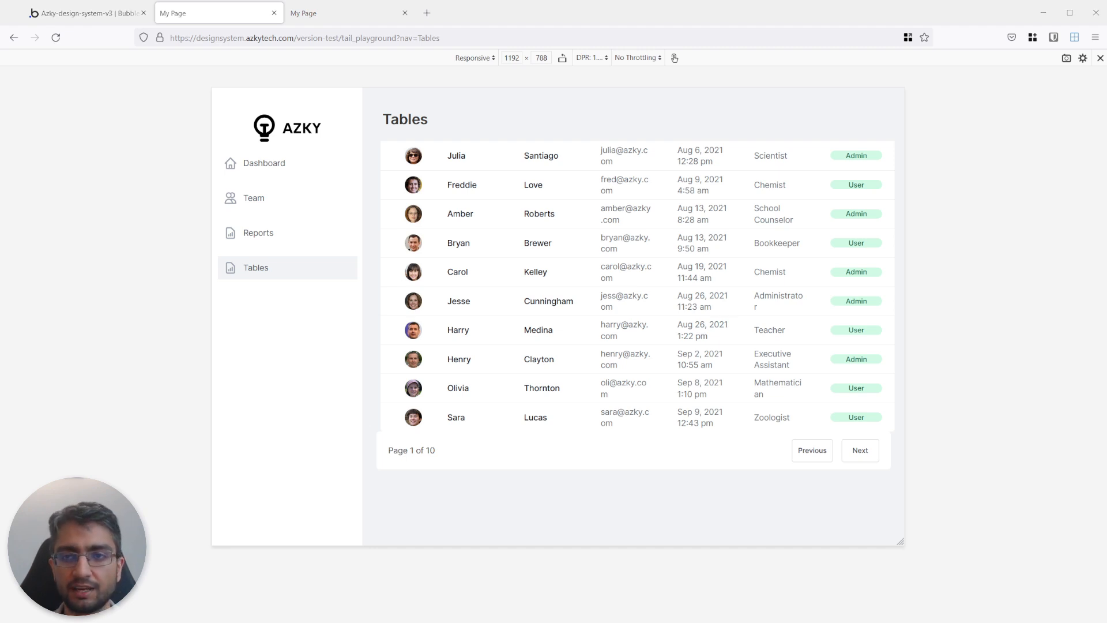
pyautogui.hotkey('ctrl', 'Tab')
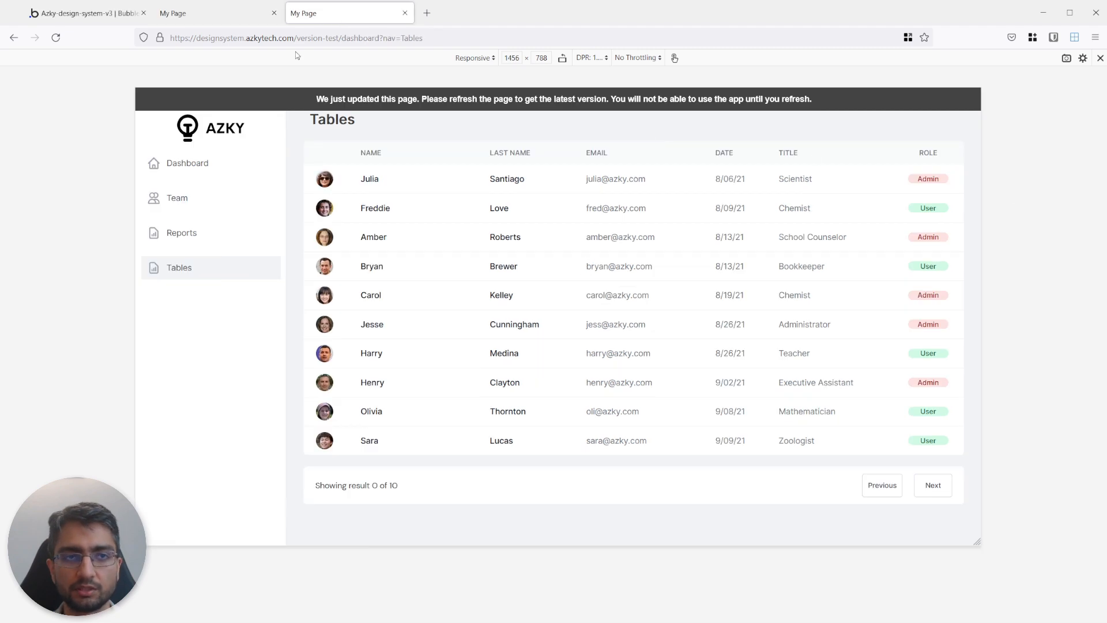
pyautogui.click(104, 15)
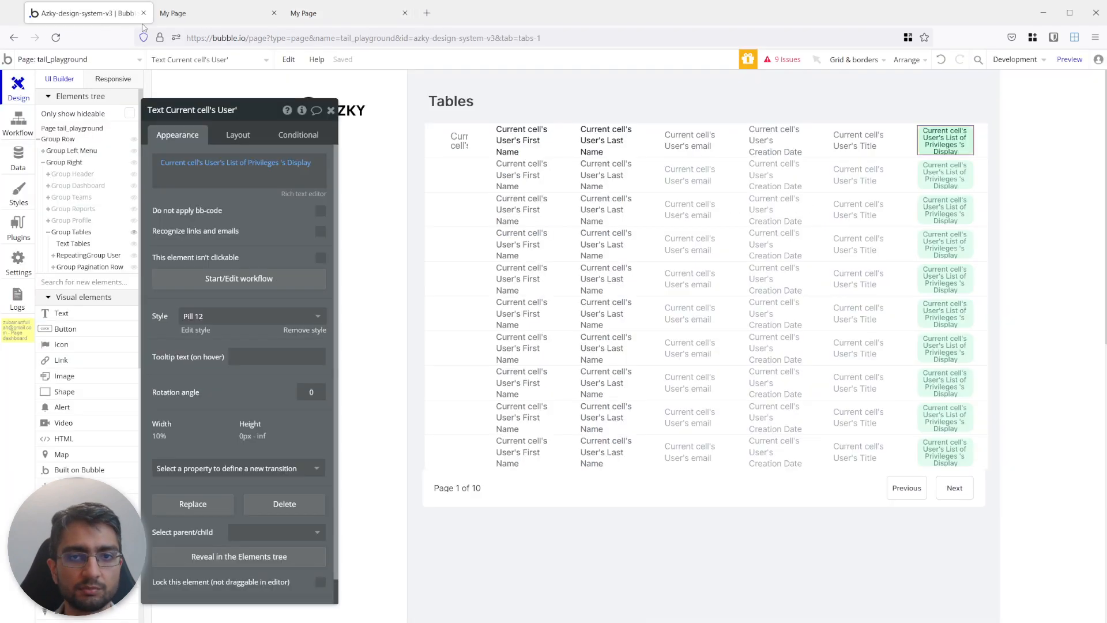
pyautogui.click(225, 139)
pyautogui.click(275, 140)
pyautogui.rightClick(237, 137)
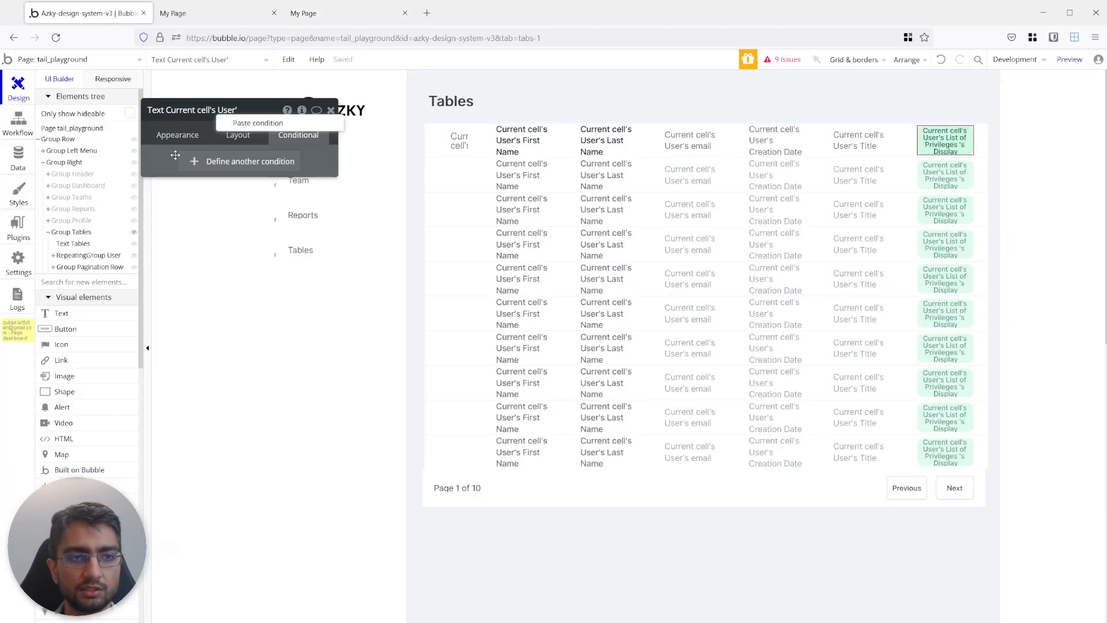
pyautogui.click(251, 125)
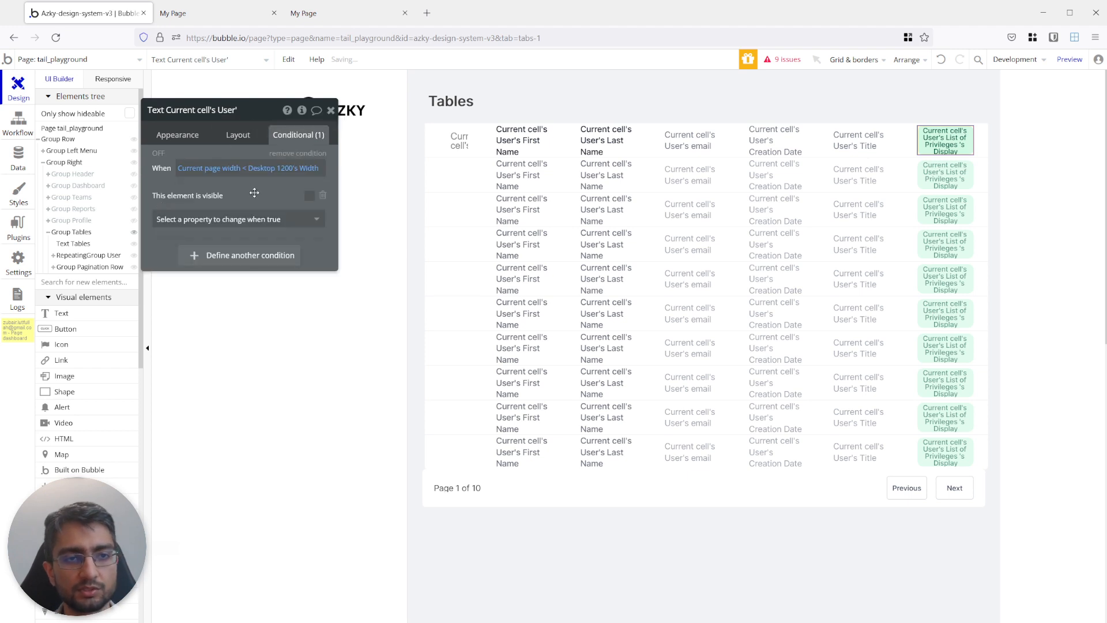
pyautogui.click(298, 153)
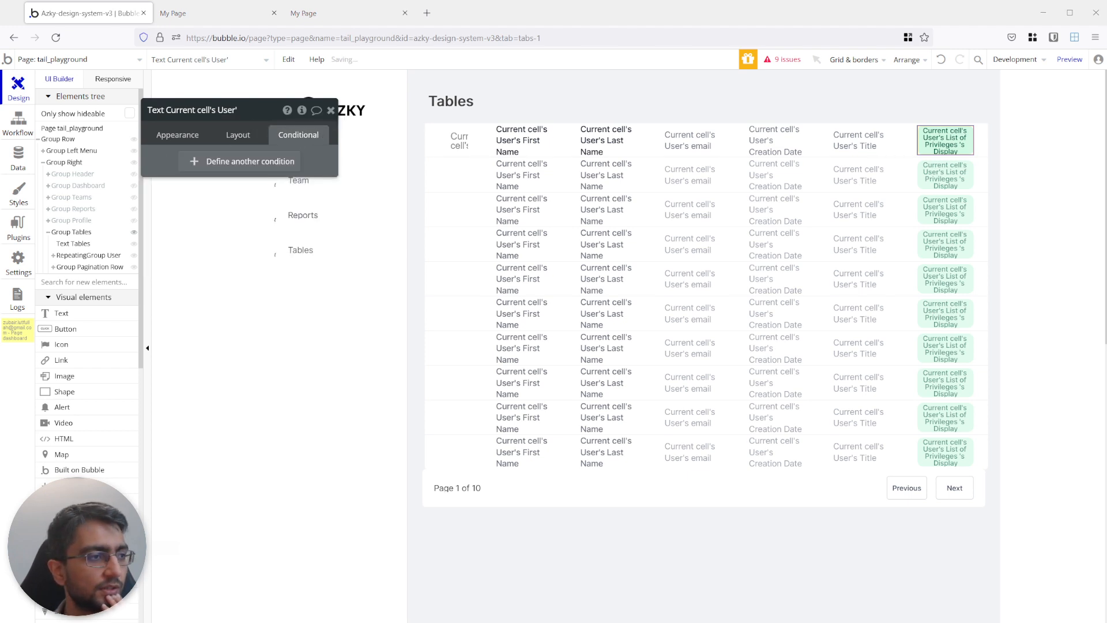
pyautogui.rightClick(233, 131)
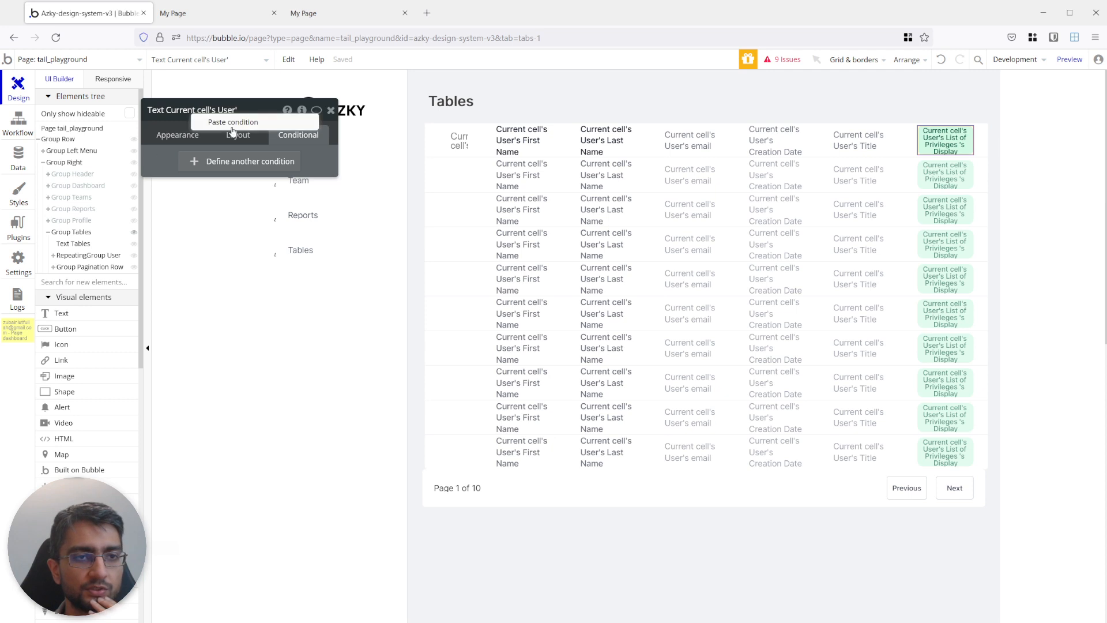
pyautogui.click(233, 123)
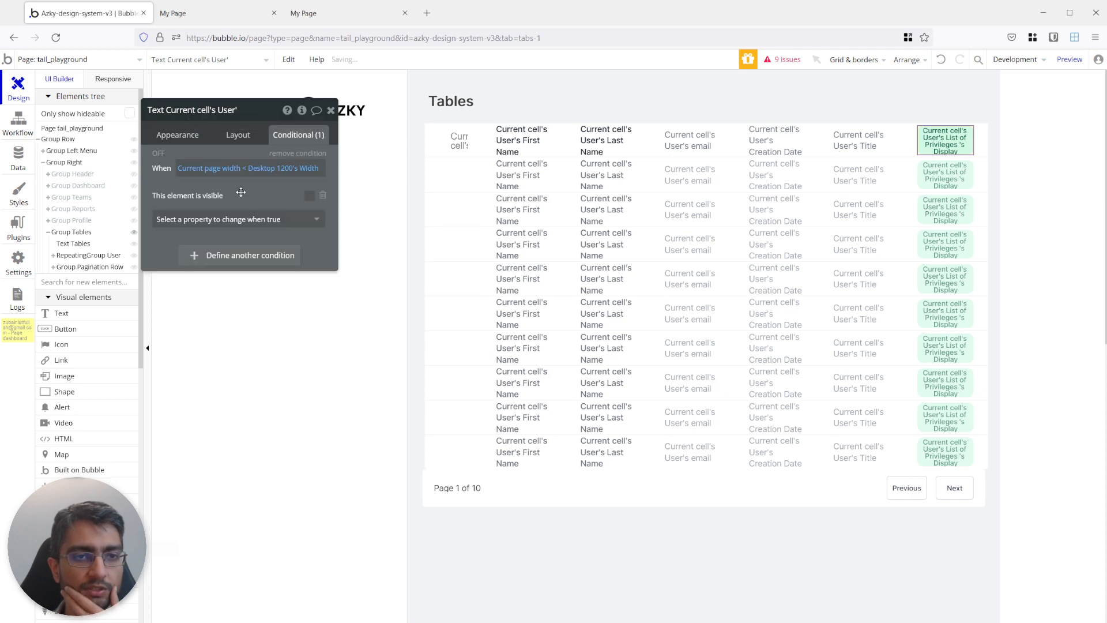
pyautogui.click(298, 153)
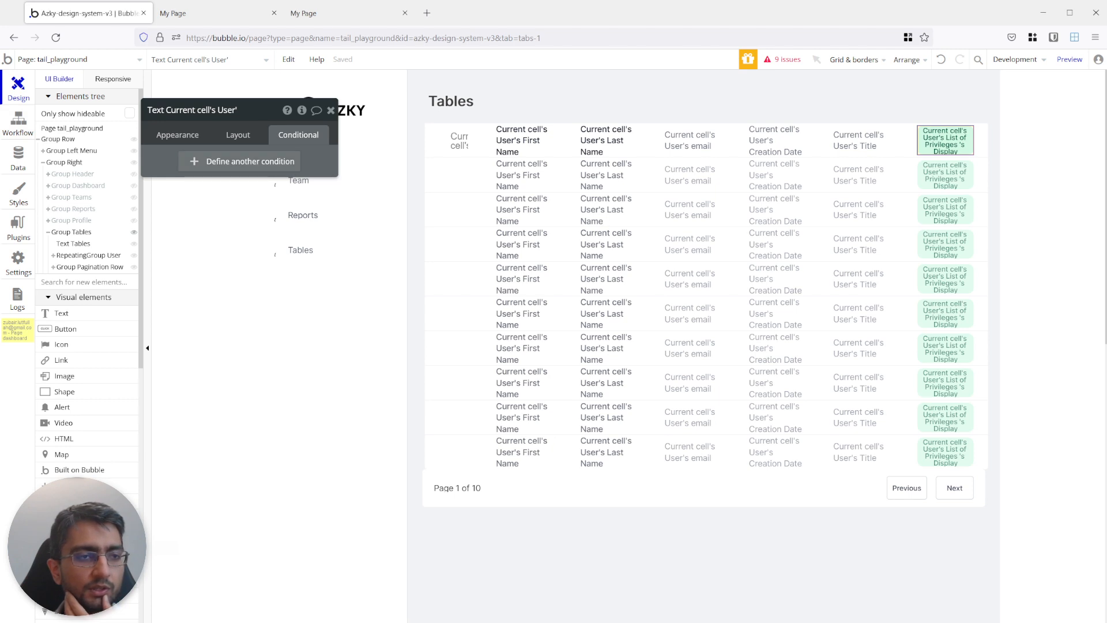
# Add a condition to the List of Privileges pill for when Current cell's User's List of Privileges contains Admin.
pyautogui.click(206, 162)
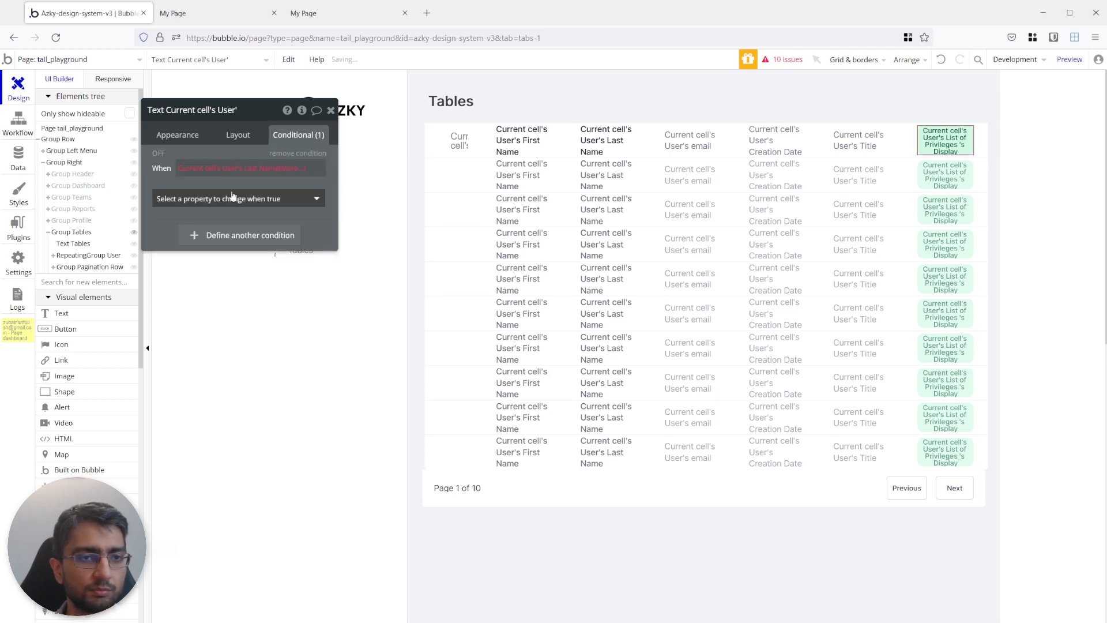
pyautogui.click(266, 169)
pyautogui.write('l')
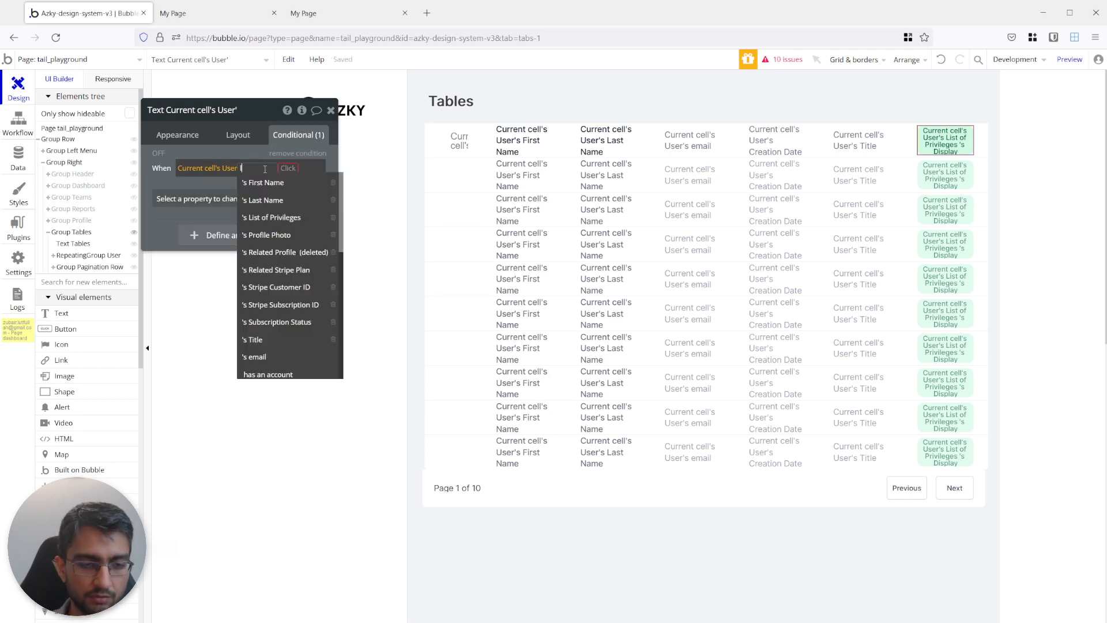
pyautogui.write('is')
pyautogui.click(279, 183)
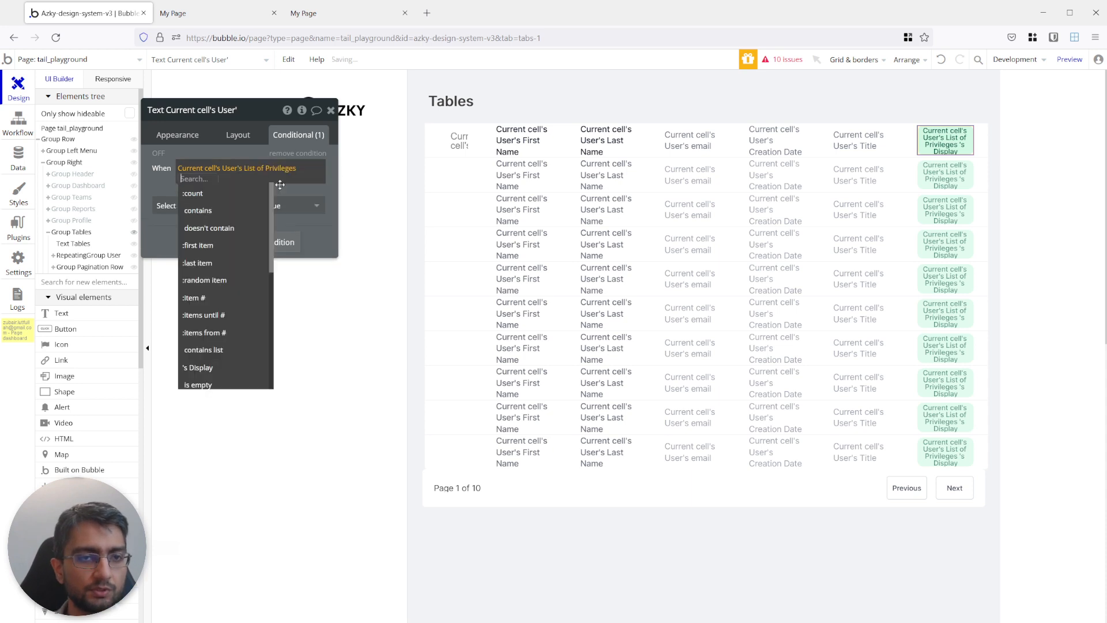
pyautogui.click(210, 210)
pyautogui.write('ad')
pyautogui.click(227, 196)
# Set the Admin condition's font color to #991B1B and turn on the condition's preview in the editor.
pyautogui.click(194, 207)
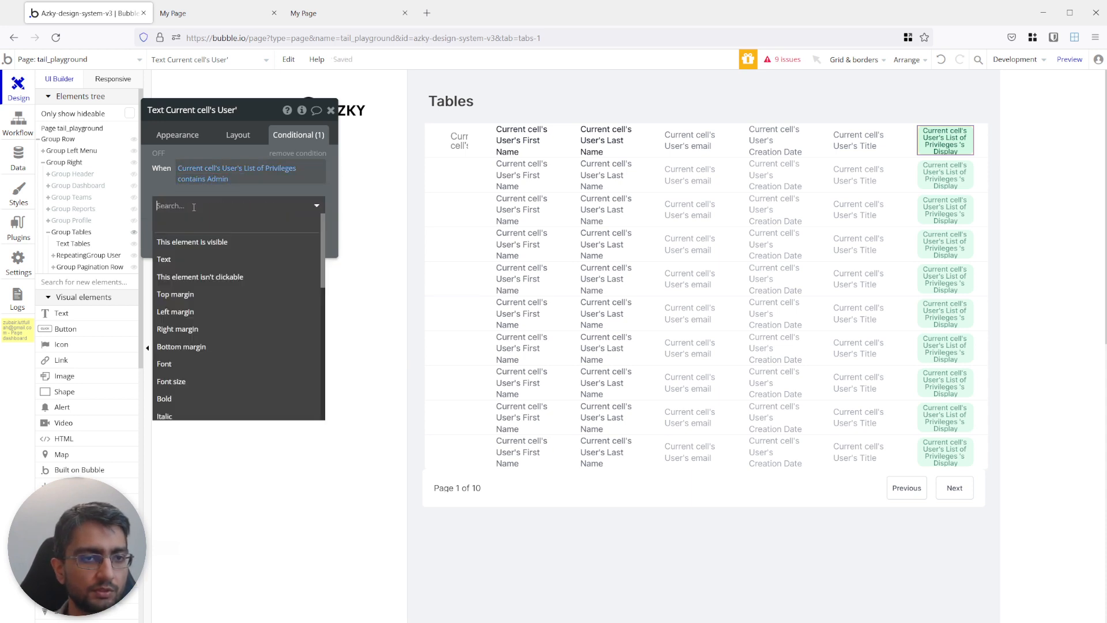
pyautogui.write('font')
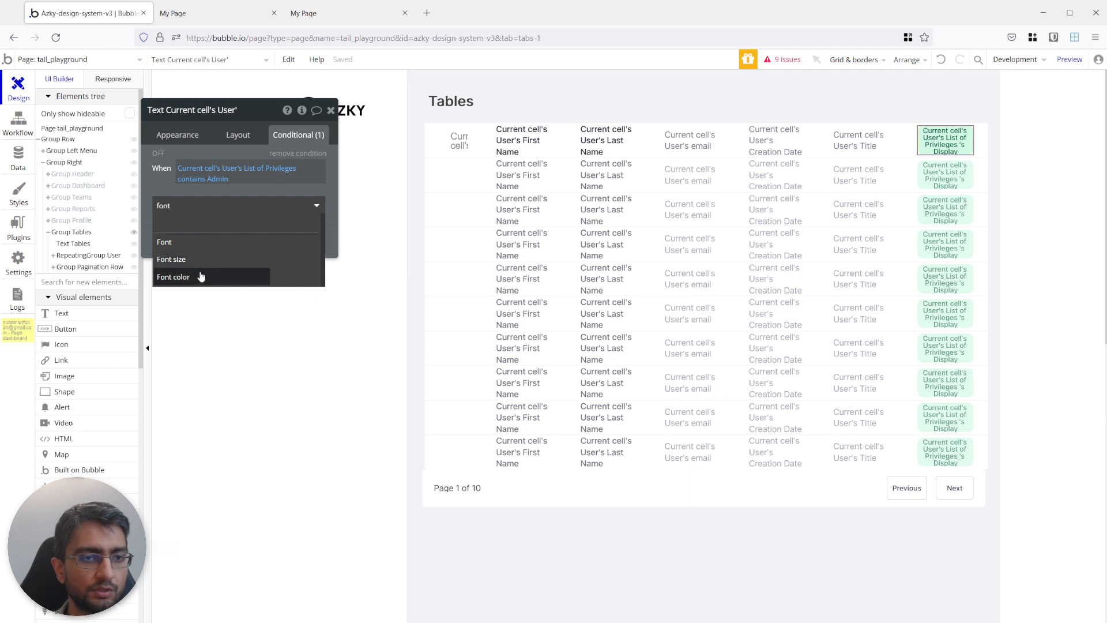
pyautogui.click(204, 274)
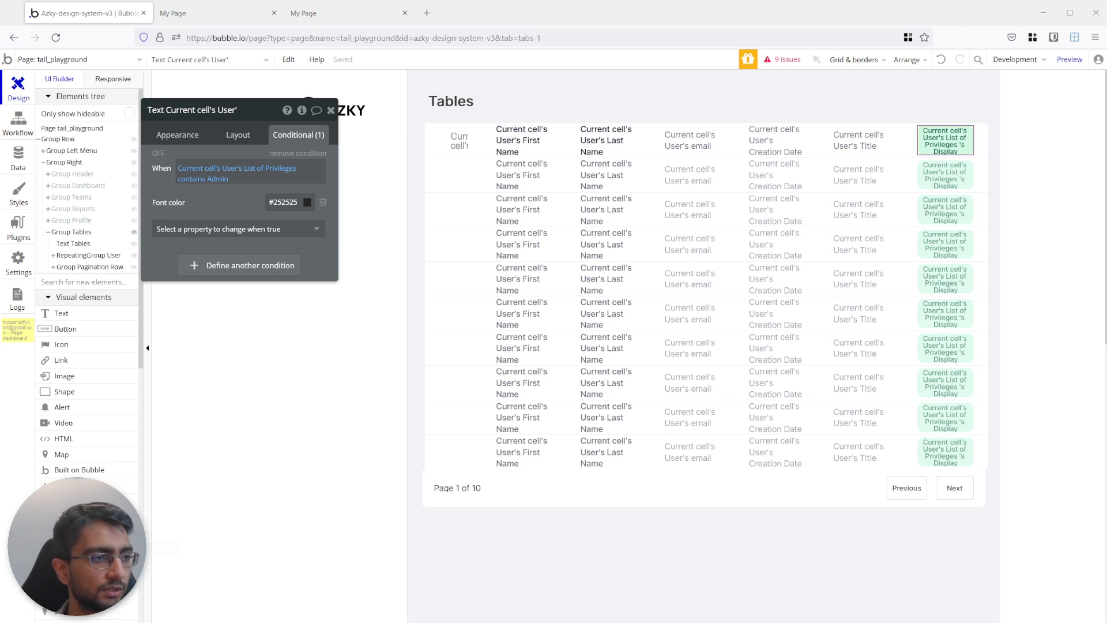
pyautogui.doubleClick(285, 202)
pyautogui.write('991B1B')
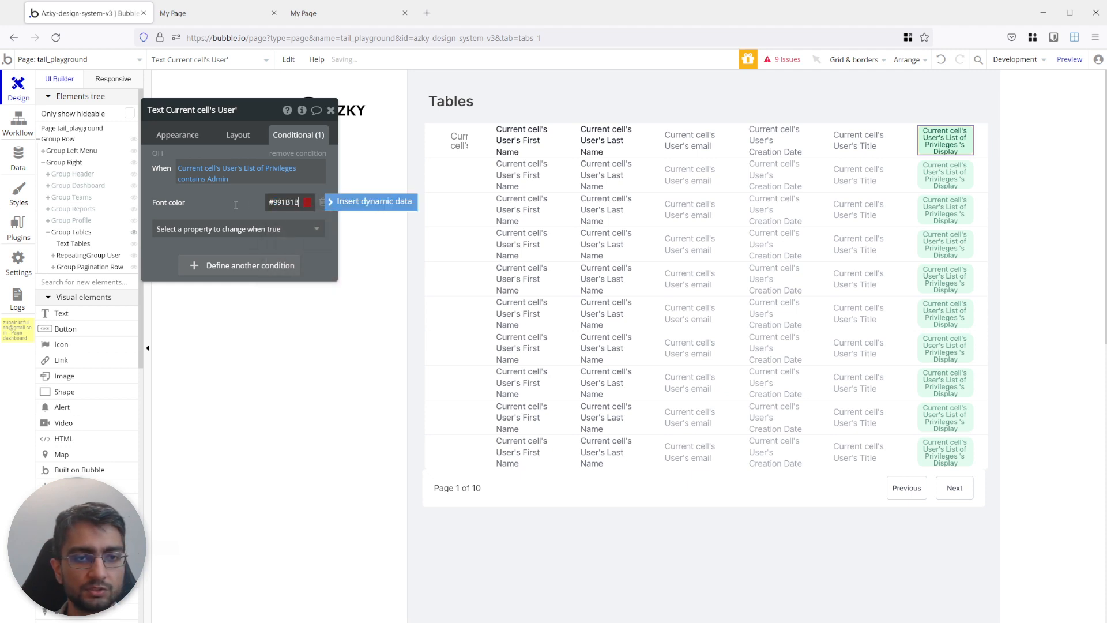
pyautogui.press('Return')
pyautogui.click(156, 154)
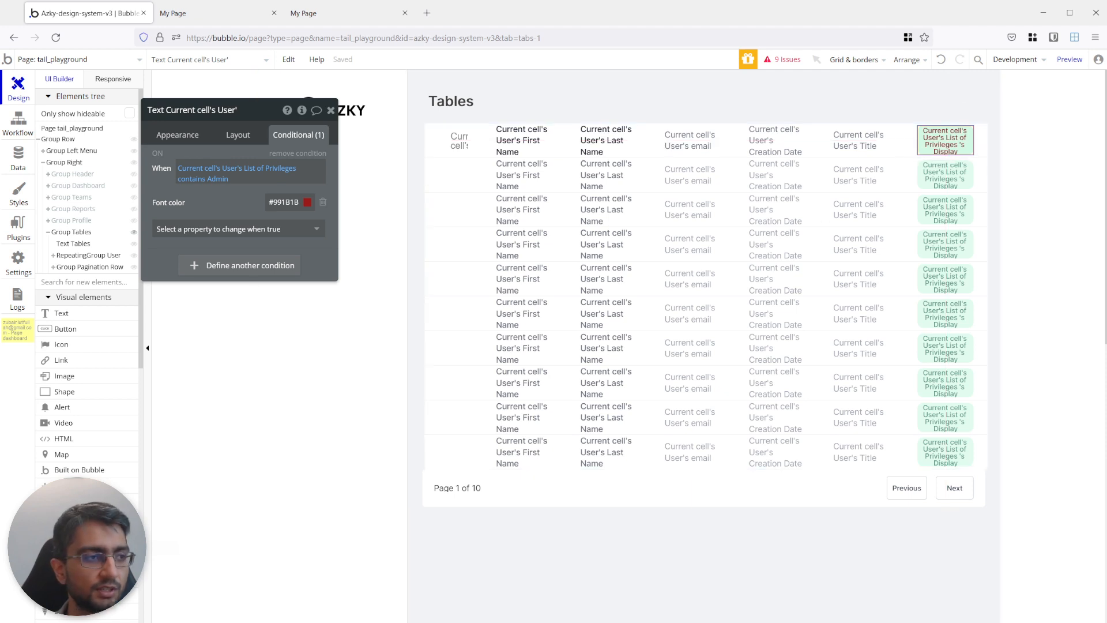
# Add a background color of #FEE2E2 to the pill's Admin condition.
pyautogui.click(206, 229)
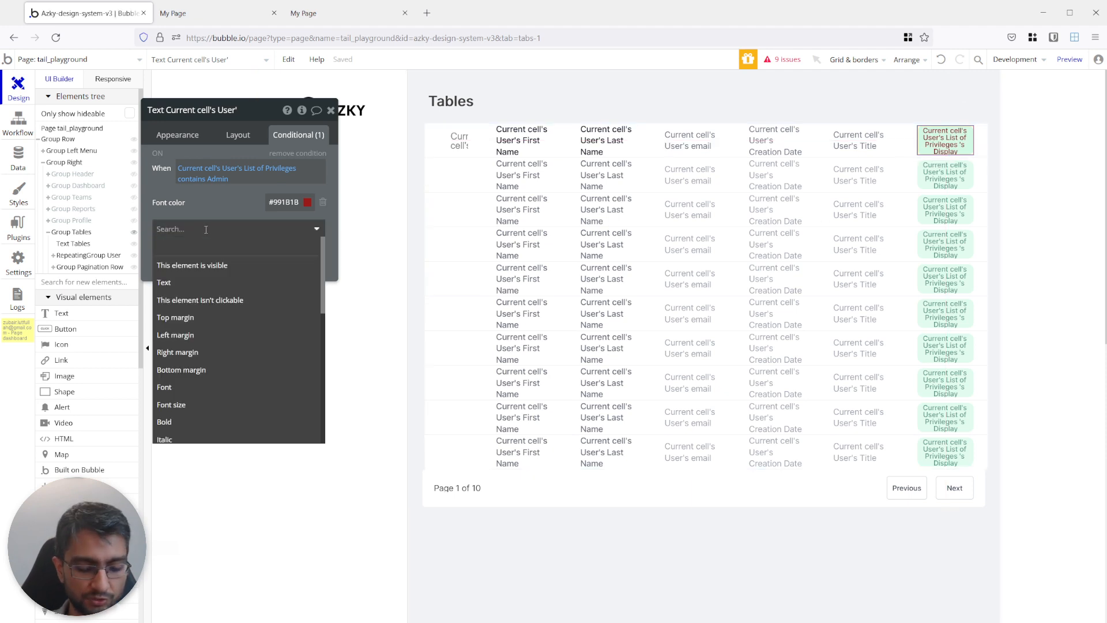
pyautogui.write('font')
pyautogui.hotkey('ctrl', 'a')
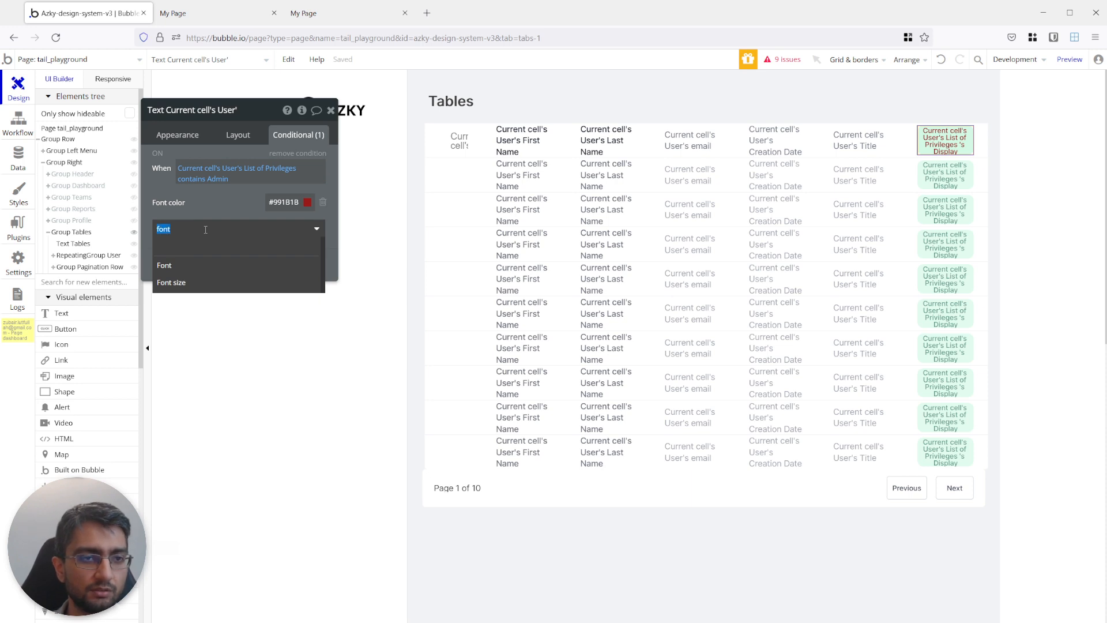
pyautogui.write('bac')
pyautogui.click(231, 286)
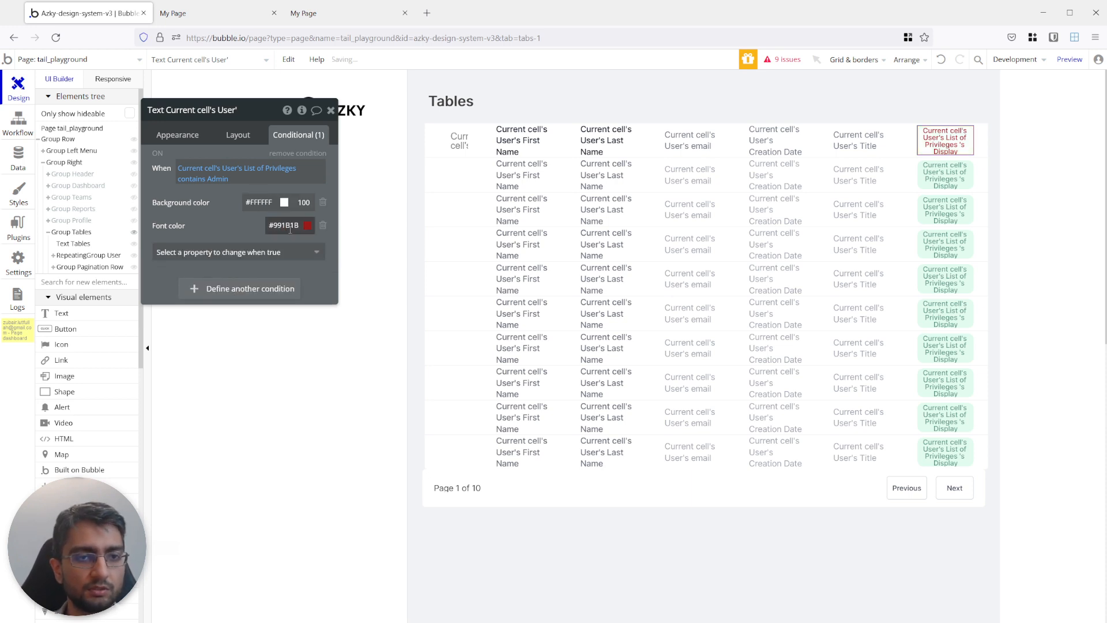
pyautogui.click(260, 203)
pyautogui.hotkey('ctrl', 'a')
pyautogui.write('#FEE2E2')
pyautogui.click(219, 205)
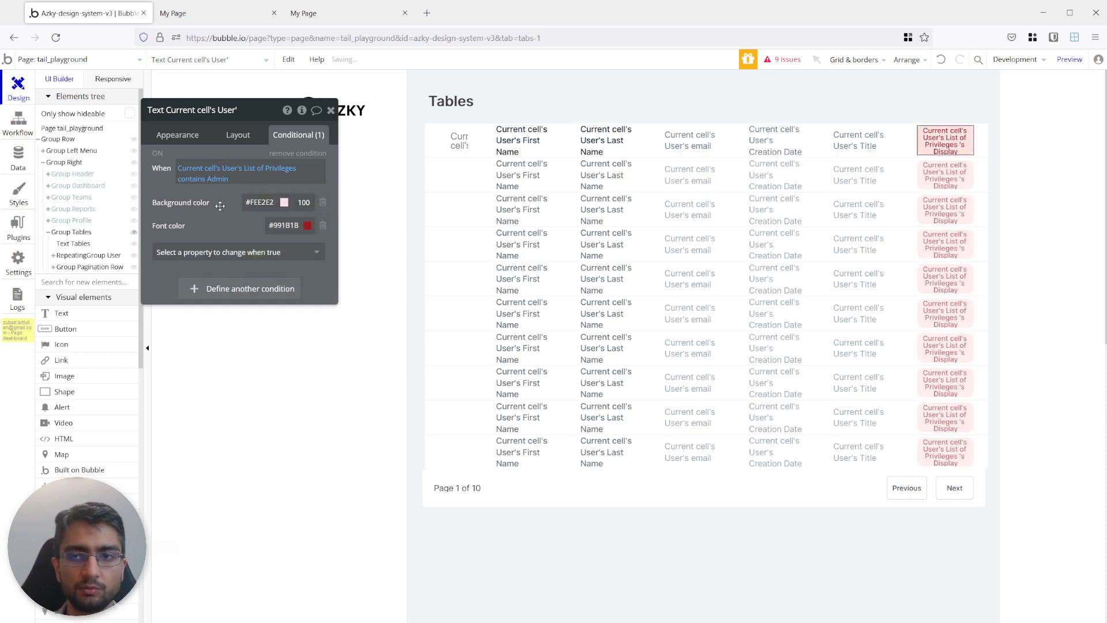
# Switch the Admin condition's editor preview on and off to check the pill's colors.
pyautogui.click(162, 155)
pyautogui.click(162, 155)
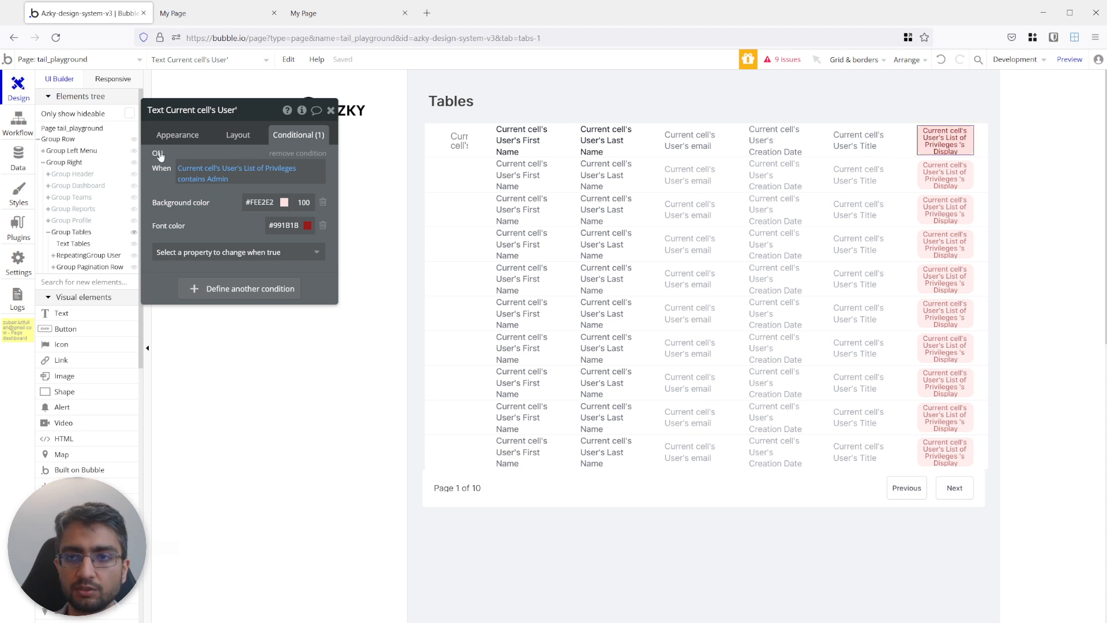
pyautogui.click(161, 155)
pyautogui.click(160, 156)
pyautogui.click(160, 156)
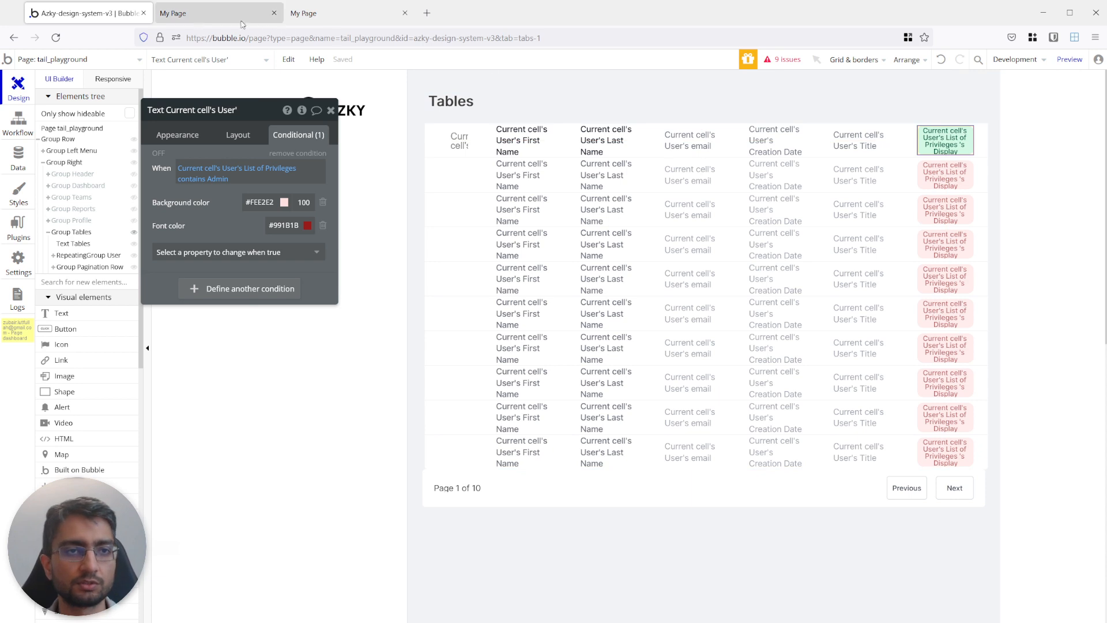
# Reload the preview, compare its role pills and dates with the finished table, and return to the editor.
pyautogui.click(195, 14)
pyautogui.press('F5')
pyautogui.click(311, 13)
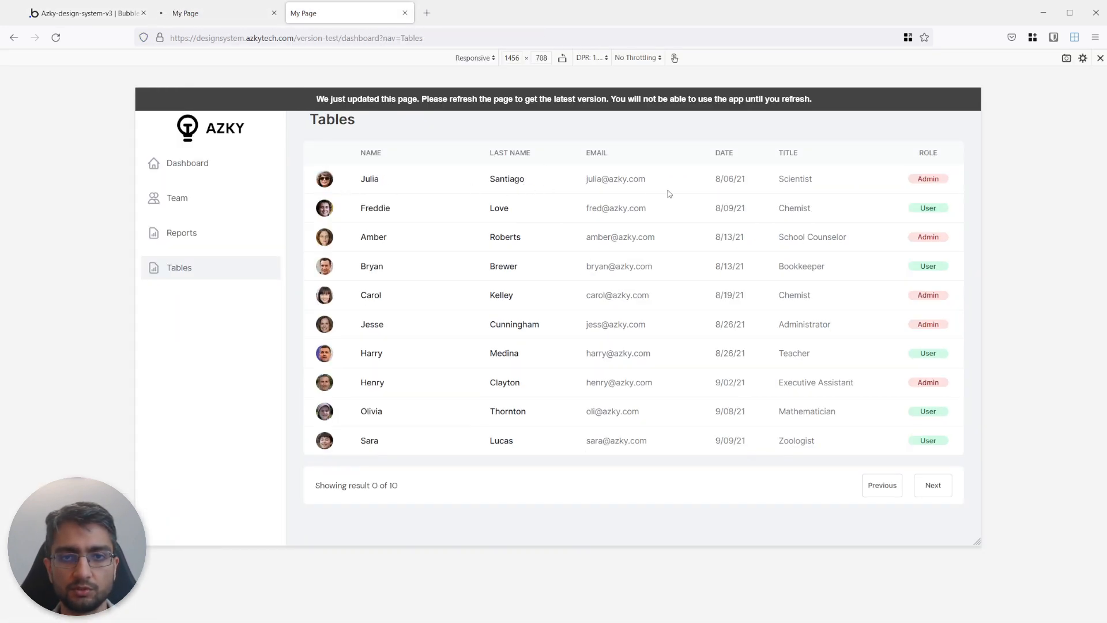
pyautogui.click(218, 18)
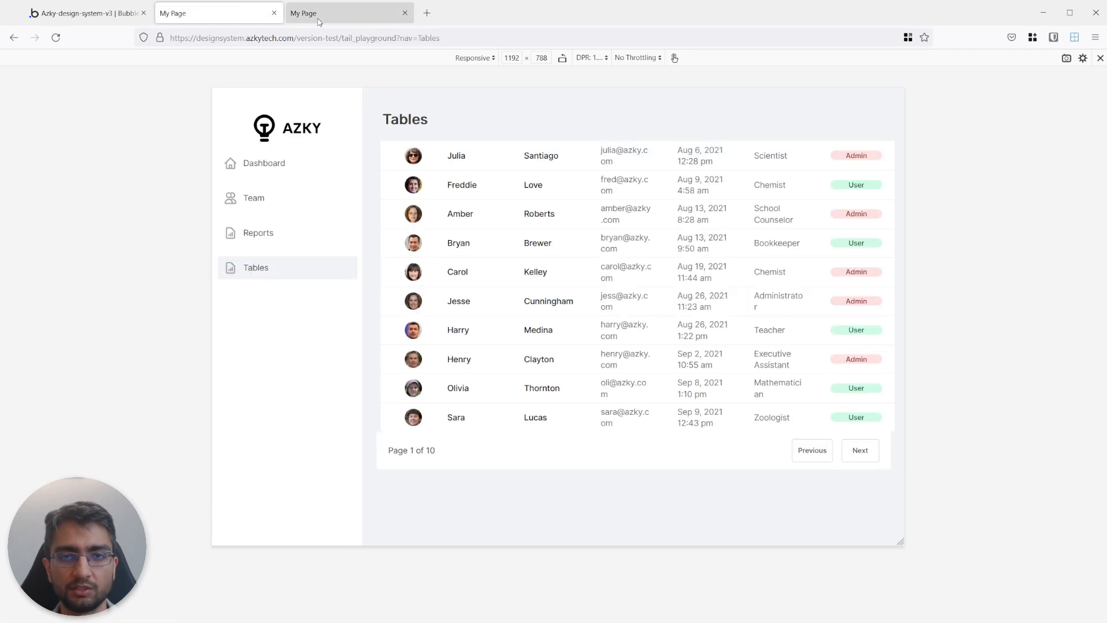
pyautogui.click(112, 18)
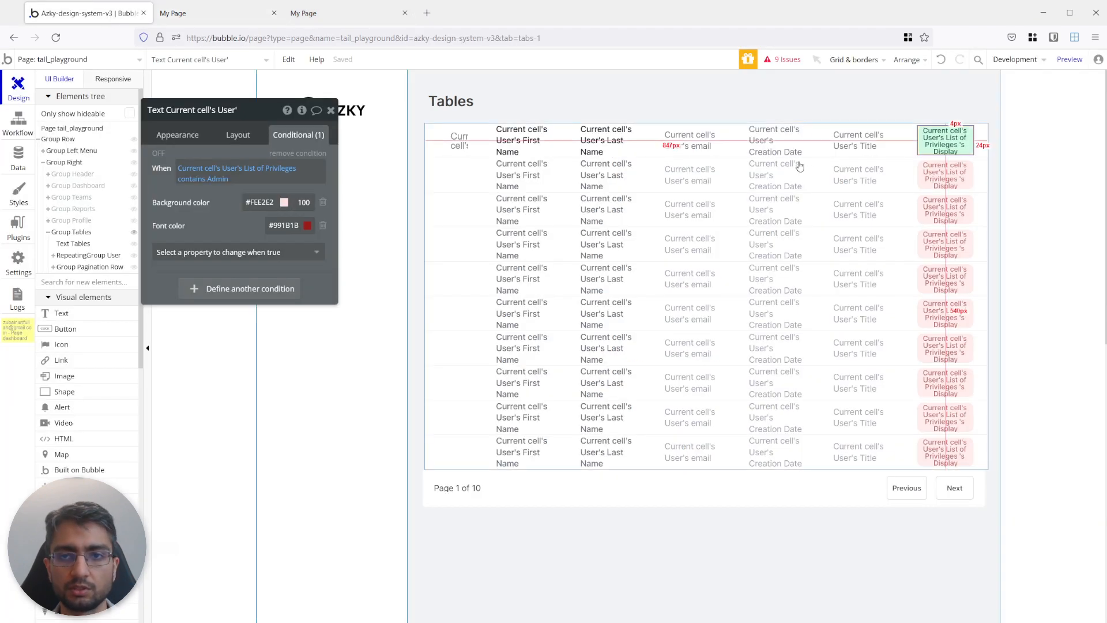
# Format the cell's Creation Date text as 11/12/21, reload the preview and return to the editor.
pyautogui.click(177, 135)
pyautogui.click(278, 165)
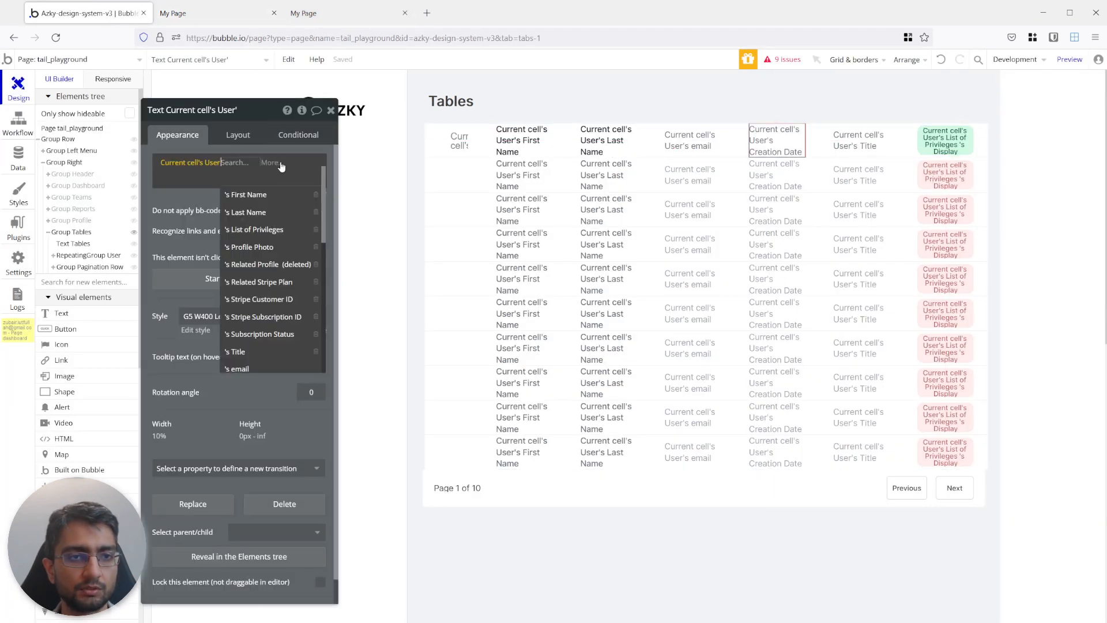
pyautogui.click(282, 165)
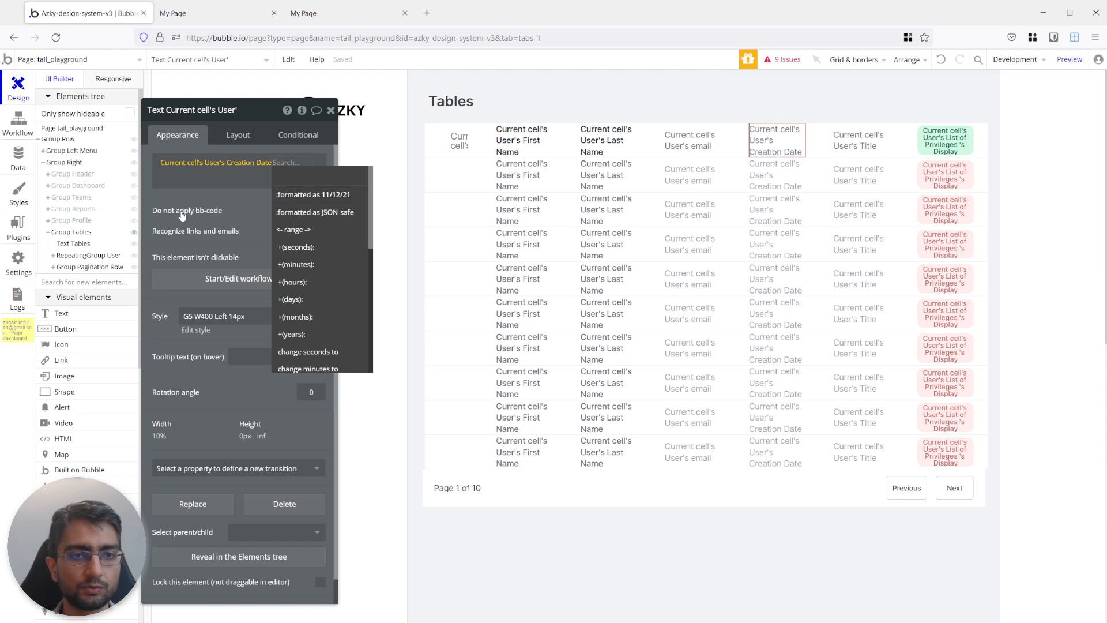
pyautogui.click(288, 195)
pyautogui.click(437, 191)
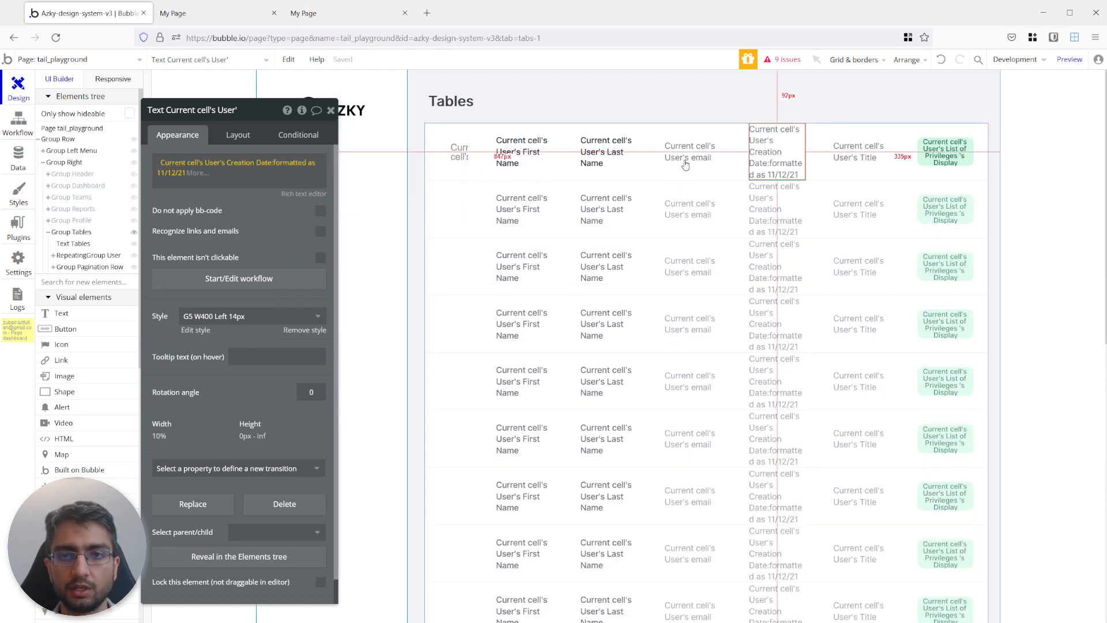
pyautogui.click(219, 18)
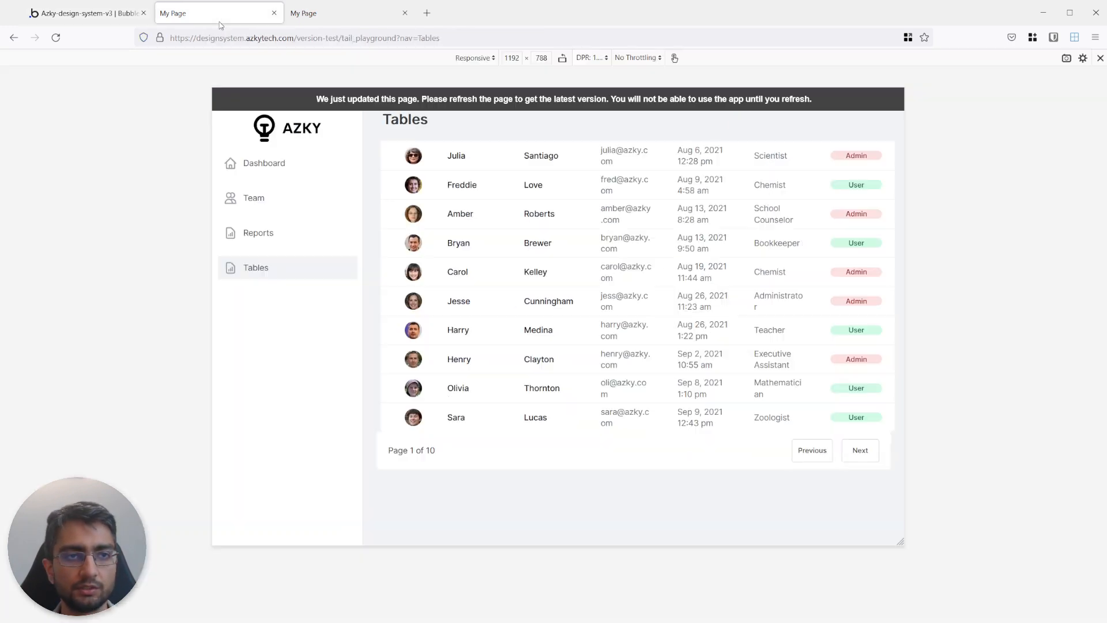
pyautogui.click(508, 113)
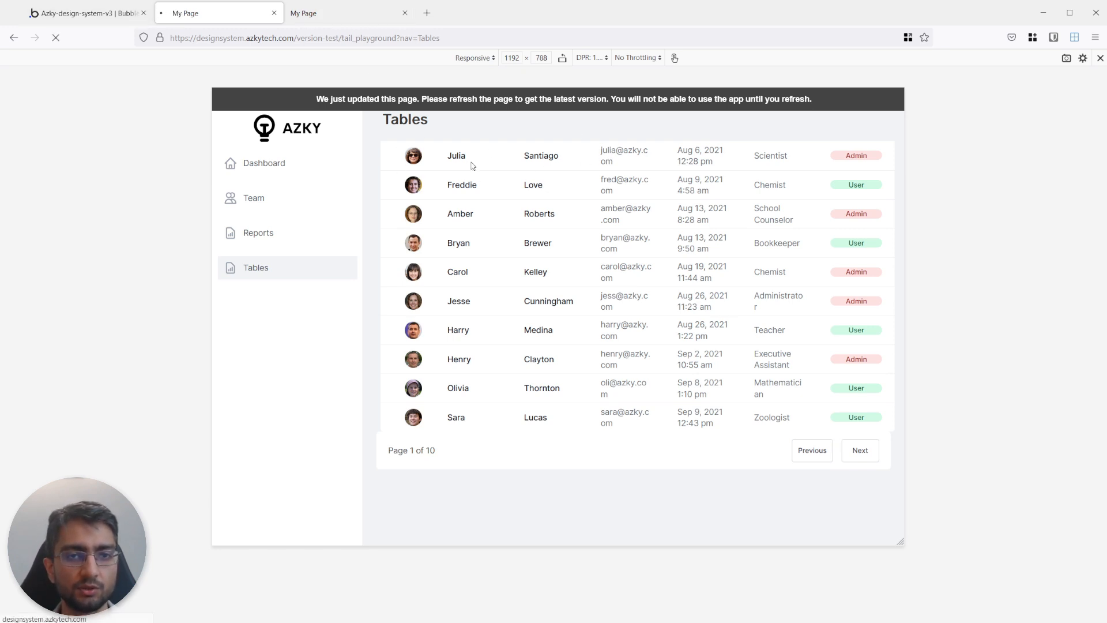
pyautogui.click(53, 20)
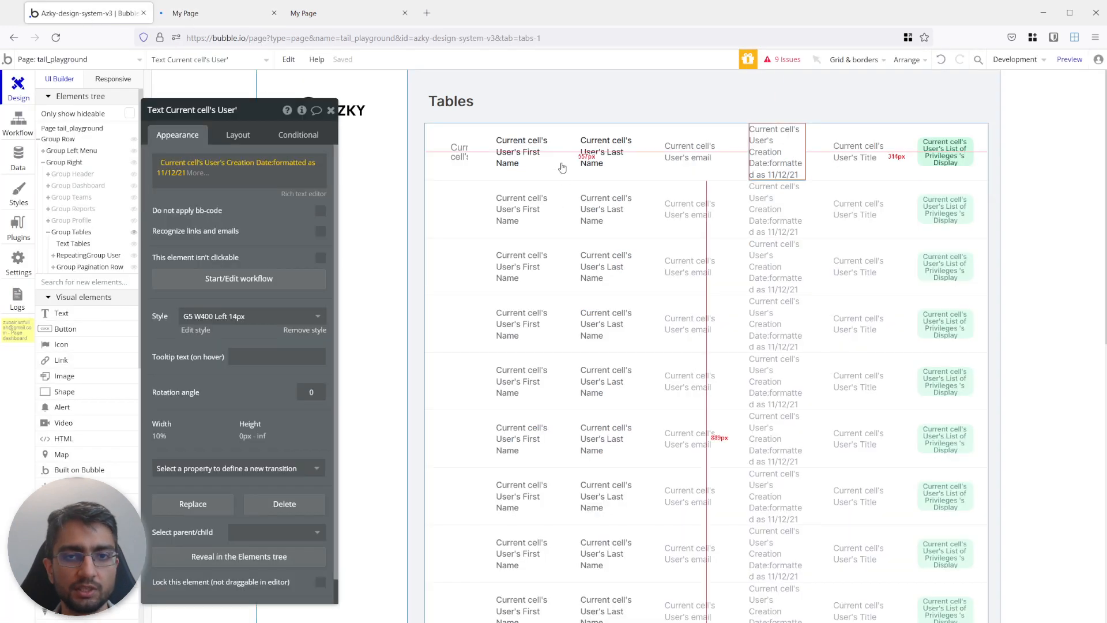
# Review the widths of the cell's texts and set both the email and Title texts to 15% wide.
pyautogui.click(522, 151)
pyautogui.click(237, 135)
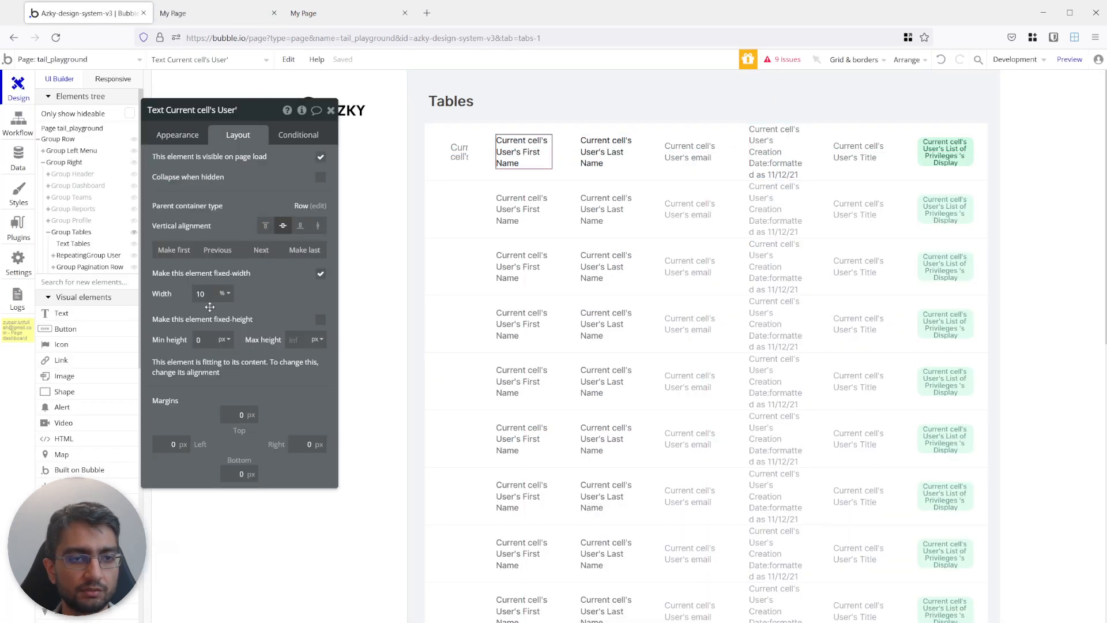
pyautogui.click(619, 157)
pyautogui.click(701, 158)
pyautogui.click(778, 154)
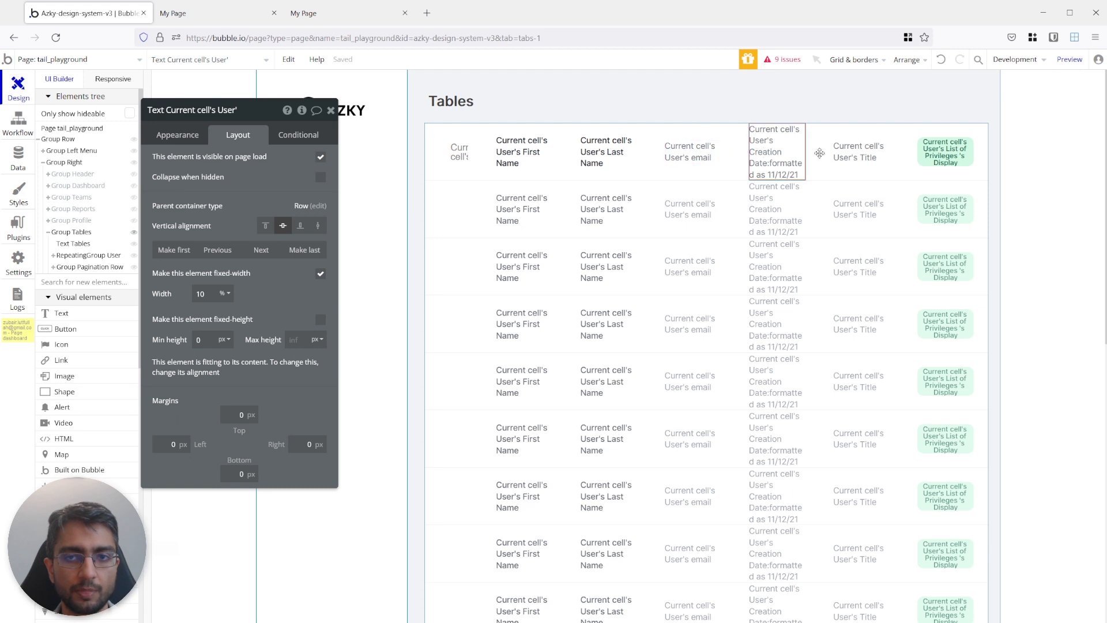
pyautogui.click(858, 151)
pyautogui.click(945, 151)
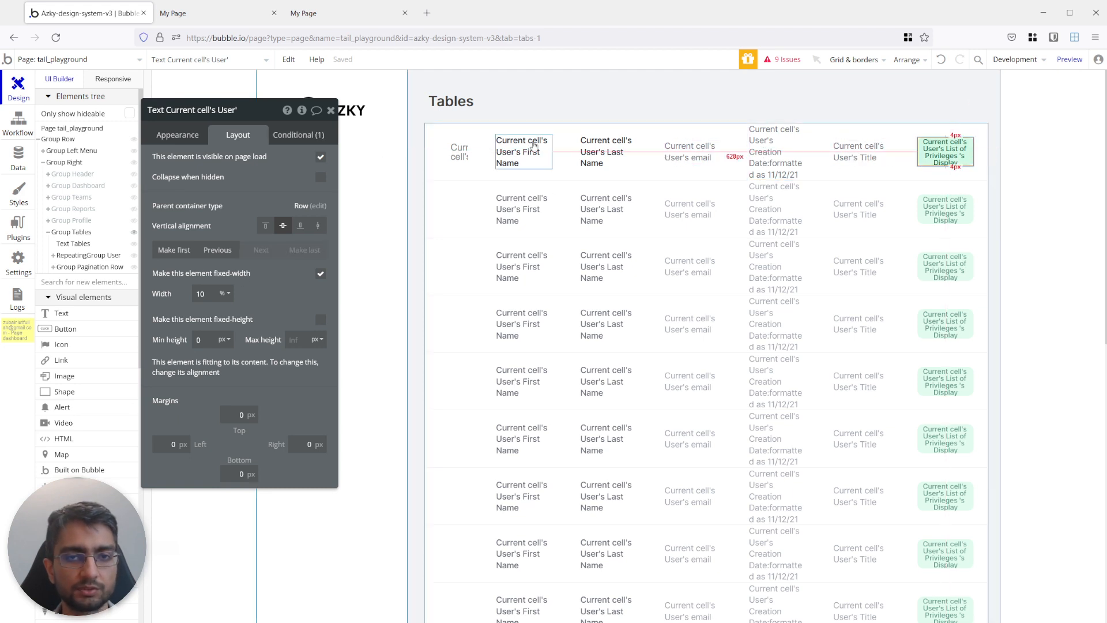
pyautogui.click(691, 152)
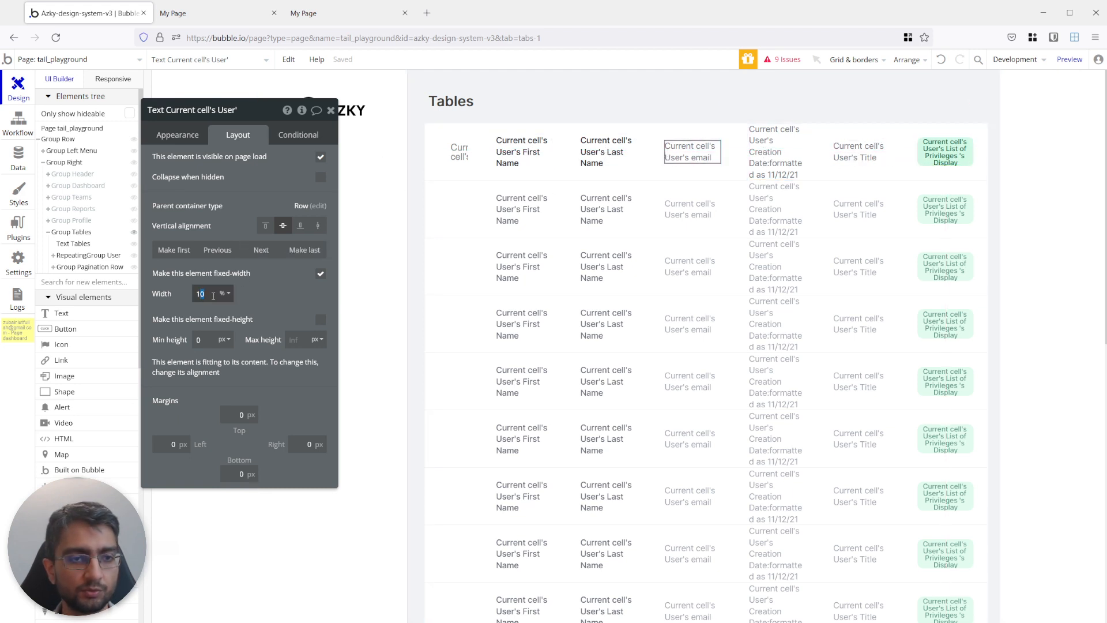
pyautogui.write('15')
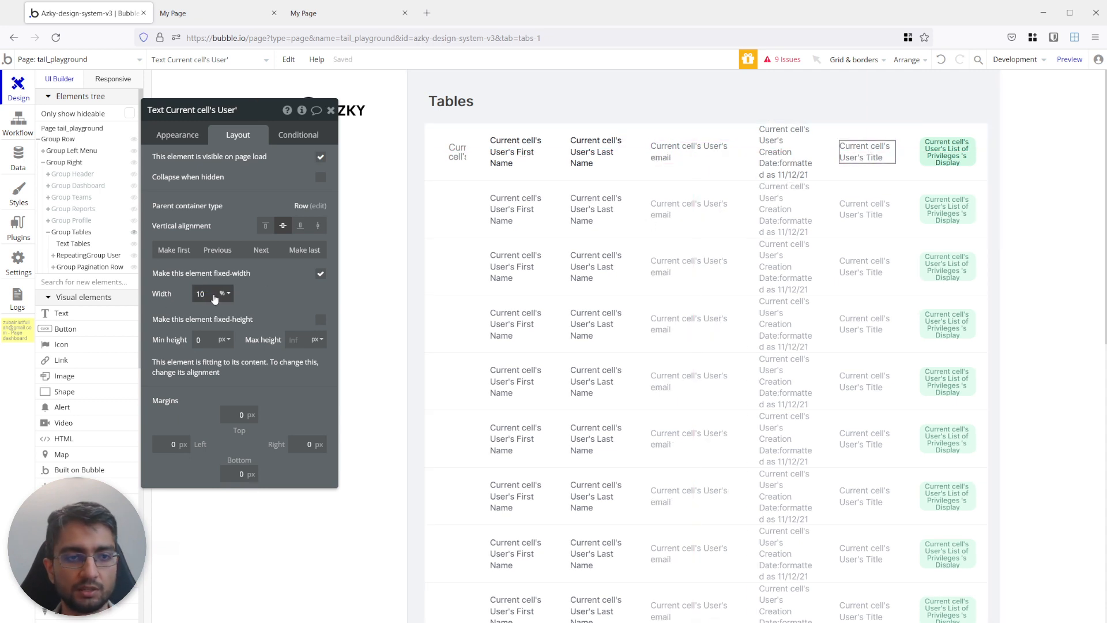
pyautogui.moveTo(201, 293); pyautogui.dragTo(273, 294)
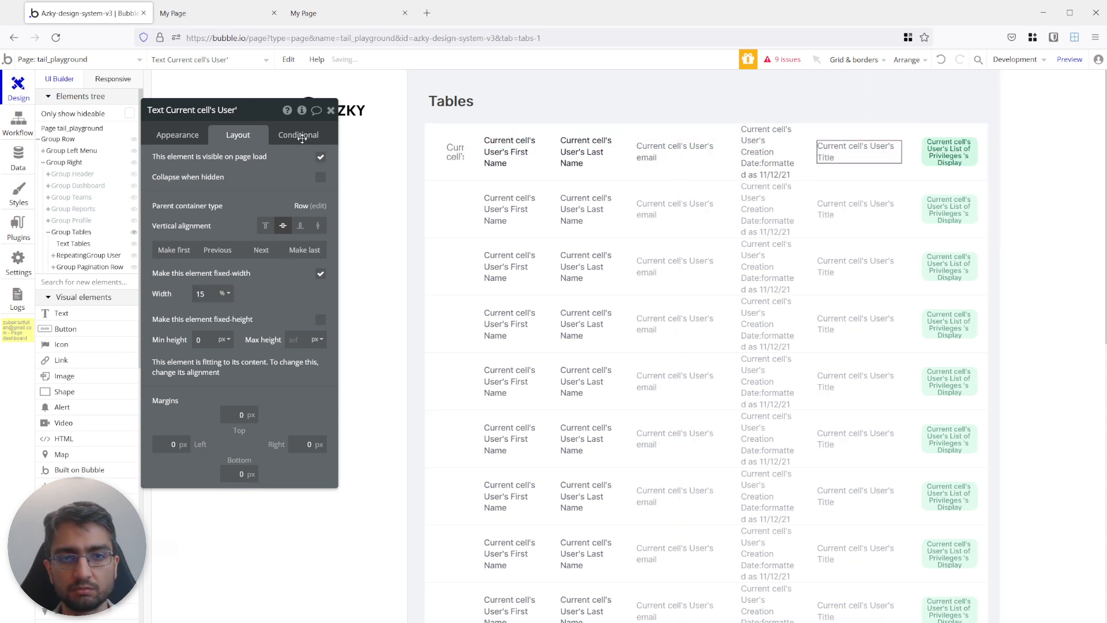
# Reload the preview, check the table at wider and narrower page widths, and compare it with the finished table.
pyautogui.click(230, 15)
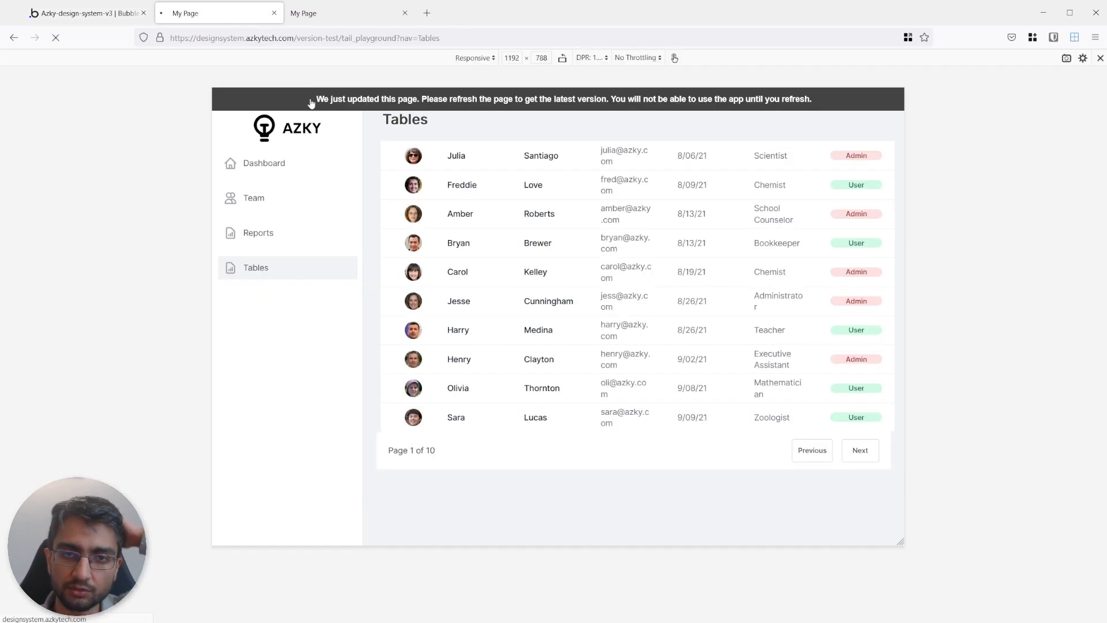
pyautogui.moveTo(906, 214); pyautogui.dragTo(974, 215)
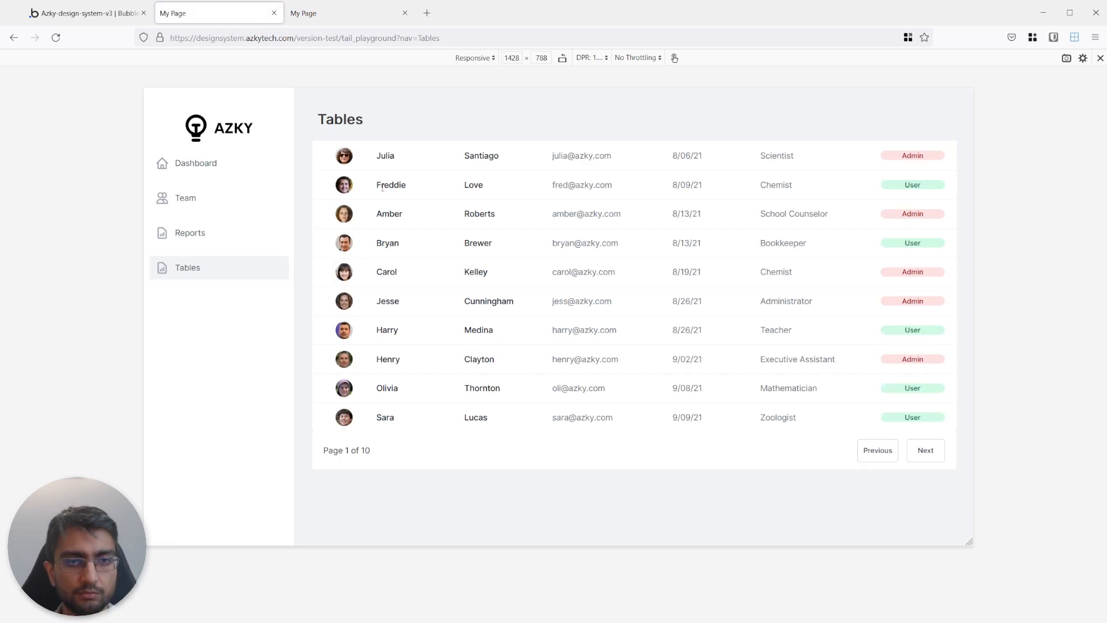
pyautogui.click(309, 18)
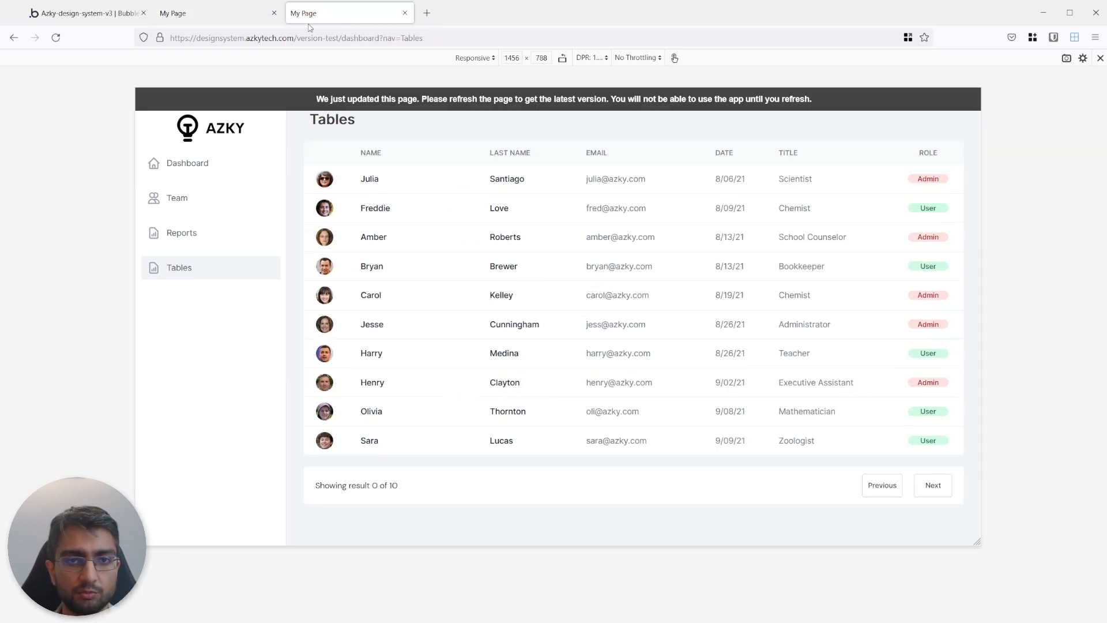
pyautogui.click(246, 18)
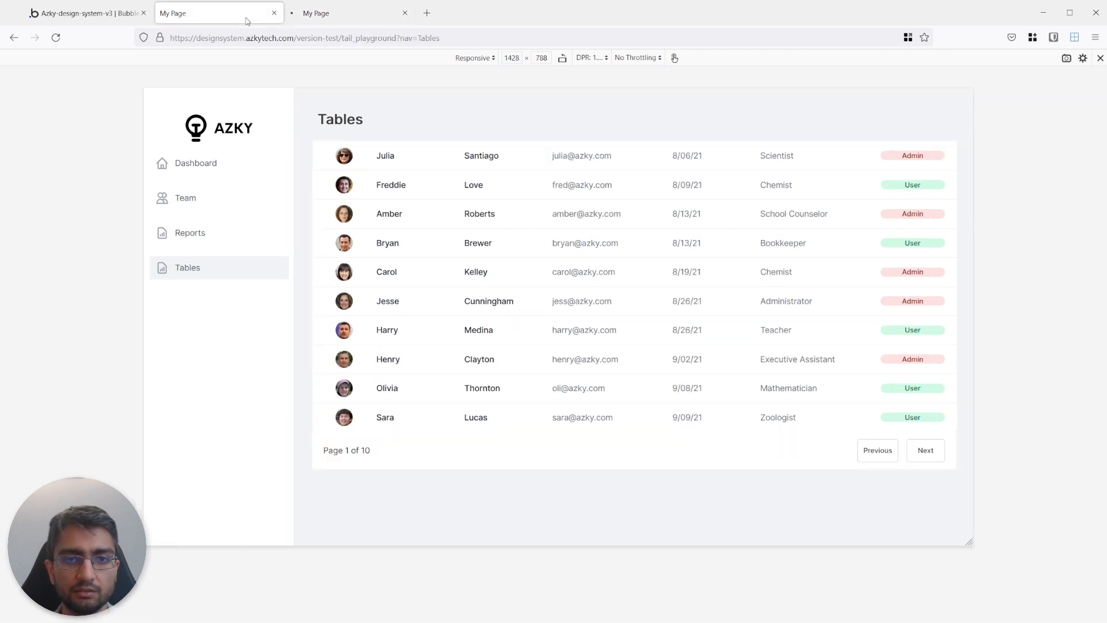
pyautogui.moveTo(974, 223); pyautogui.dragTo(897, 226)
pyautogui.click(311, 14)
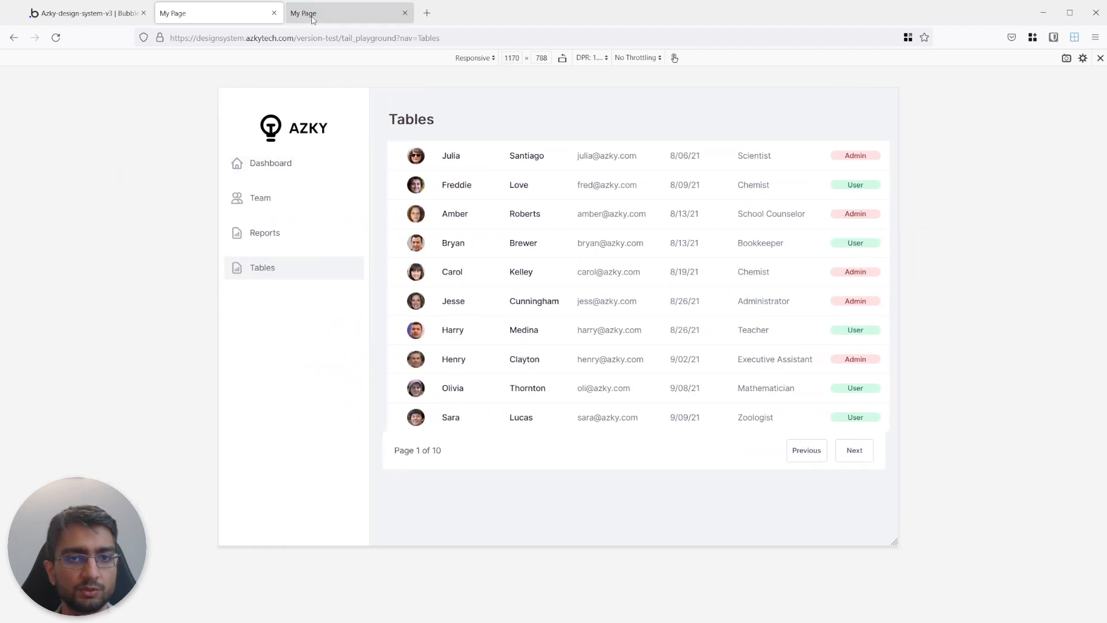
pyautogui.click(218, 17)
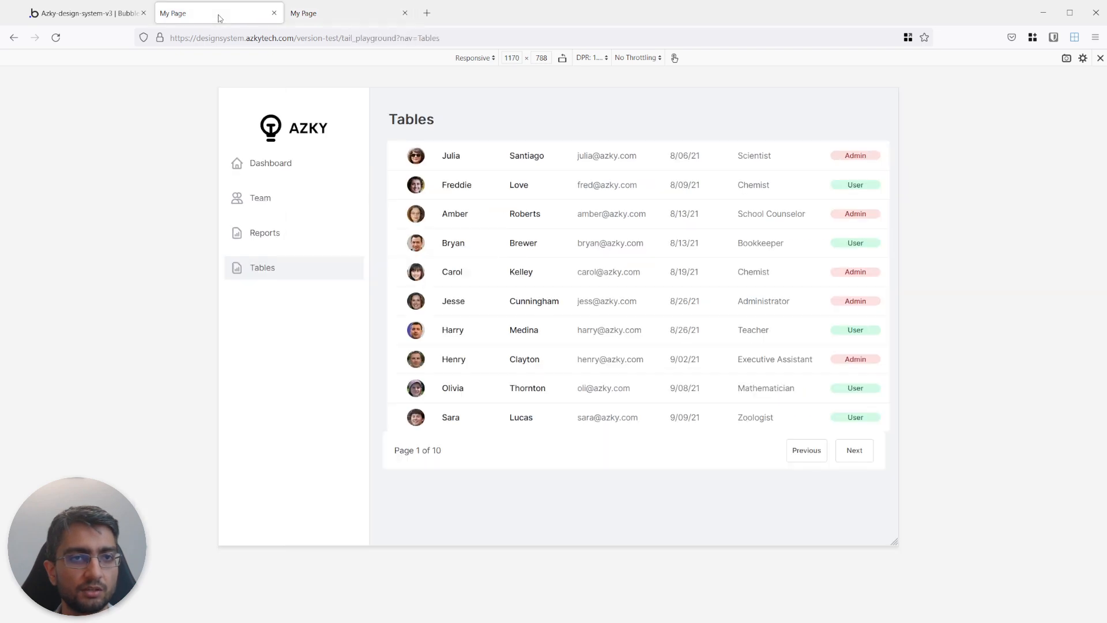
# Return to the editor and set the top margin of the pagination row below the table to 20 px.
pyautogui.click(82, 14)
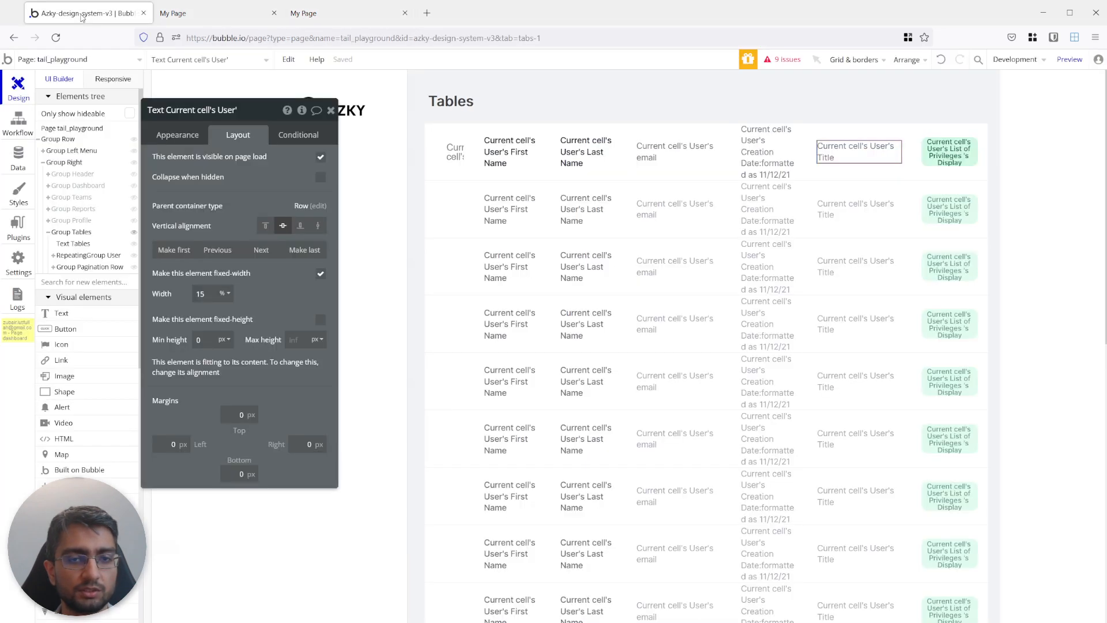
pyautogui.scroll(-5, 520, 166)
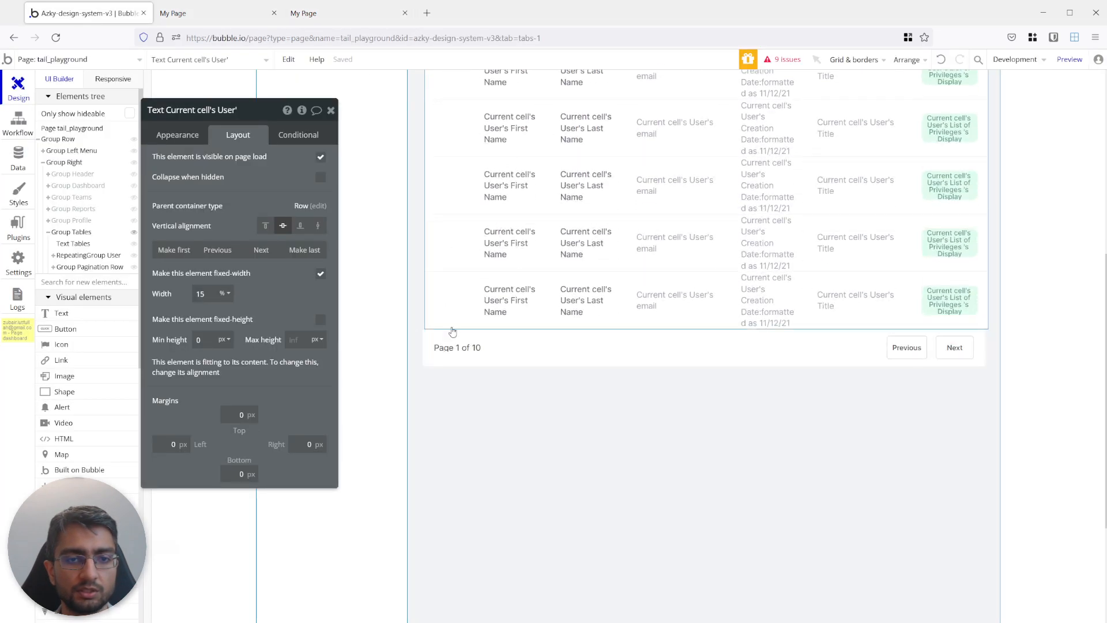
pyautogui.click(452, 332)
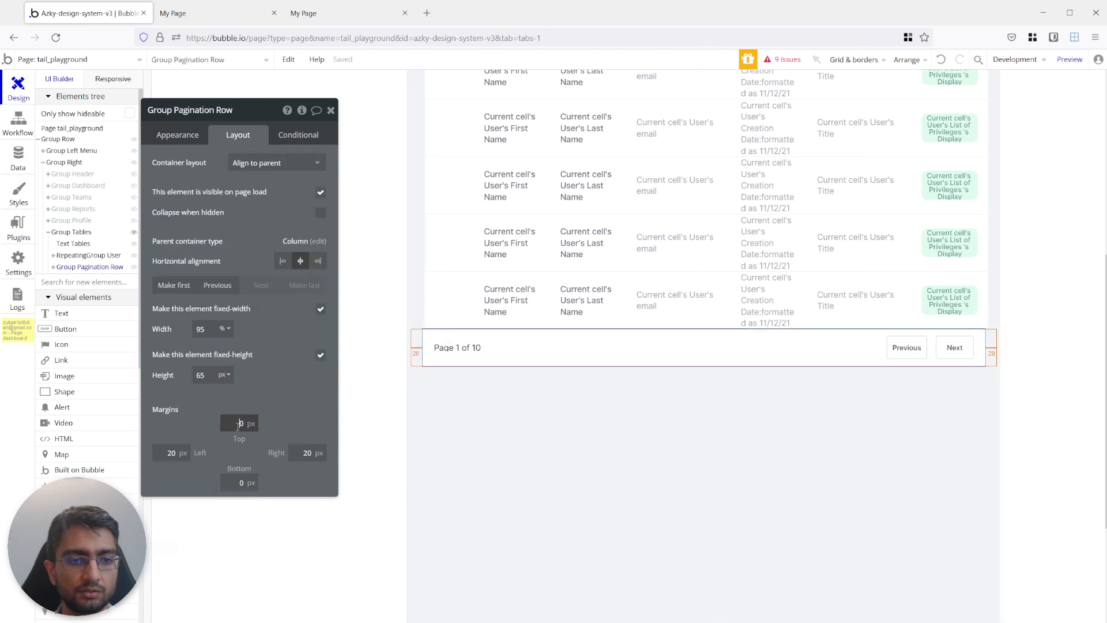
pyautogui.write('2')
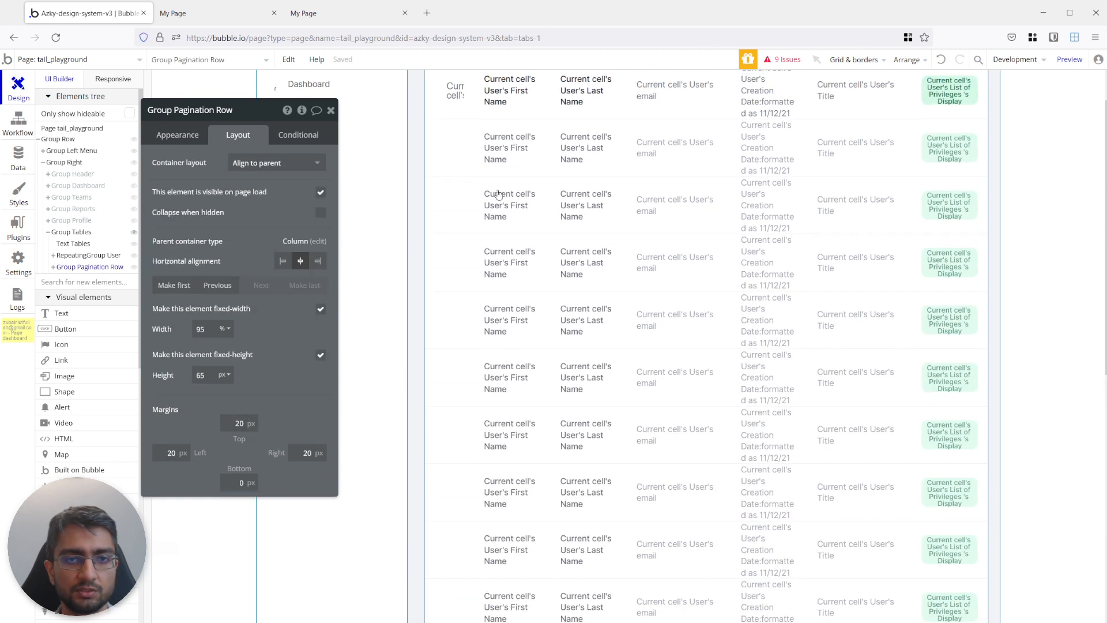
# Add a new group to Group Tables and move it up in order between the Tables title and the user repeating group.
pyautogui.scroll(2, 429, 142)
pyautogui.click(431, 149)
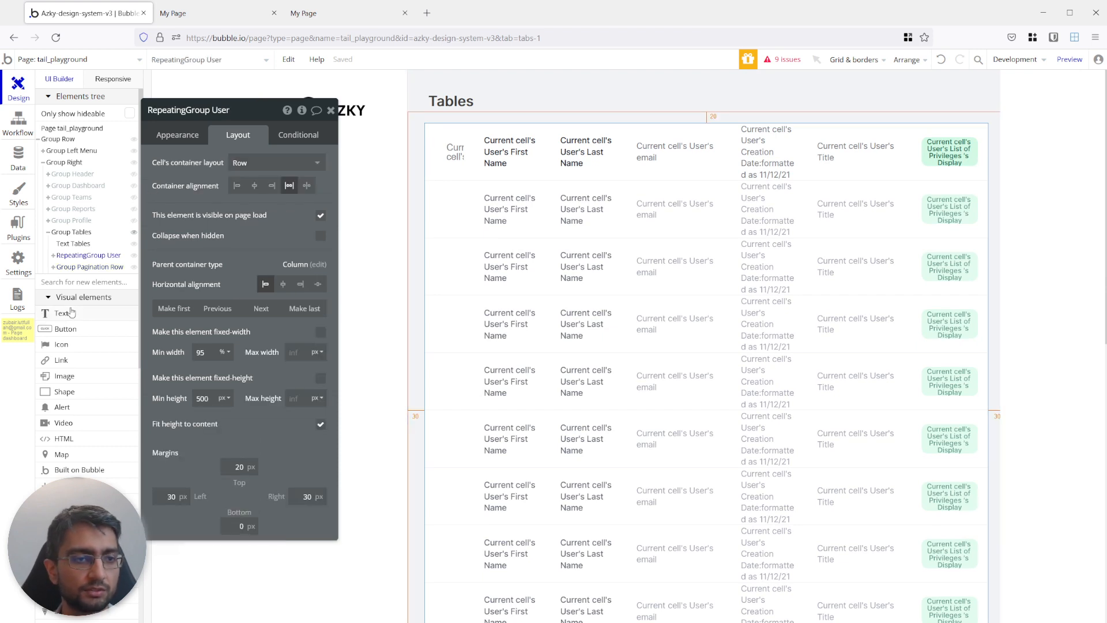
pyautogui.click(69, 280)
pyautogui.write('grou')
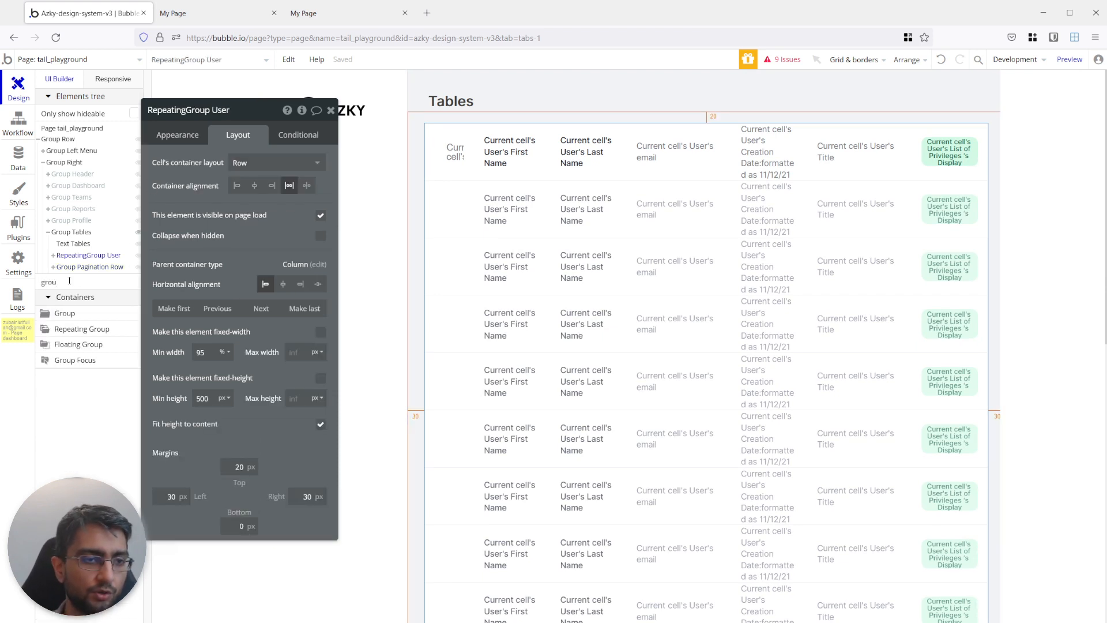
pyautogui.click(64, 313)
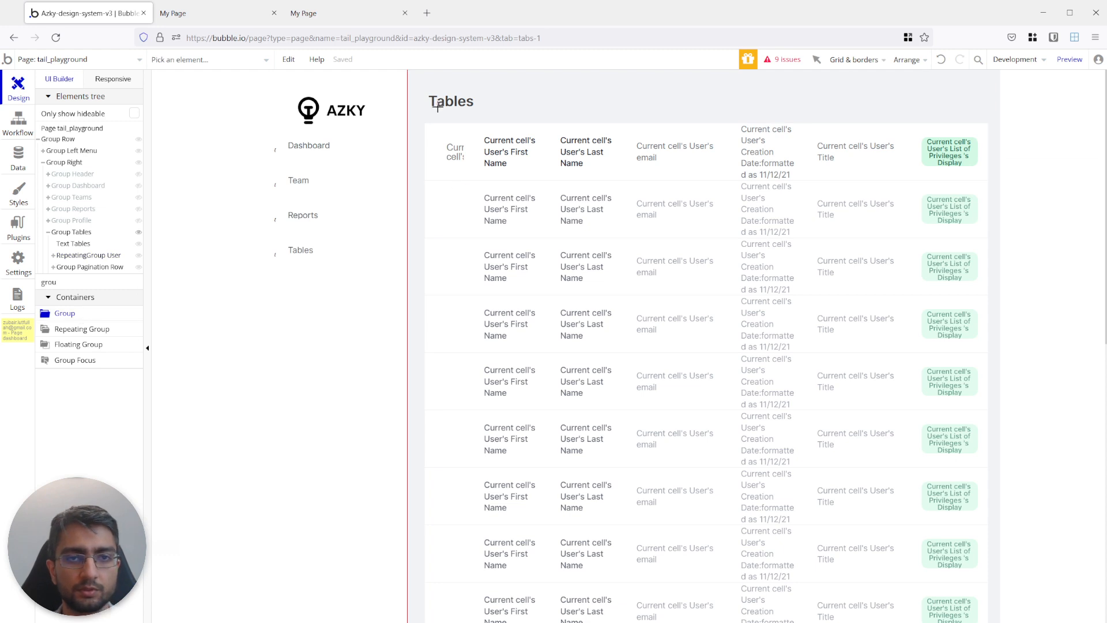
pyautogui.click(433, 112)
pyautogui.scroll(-6, 450, 166)
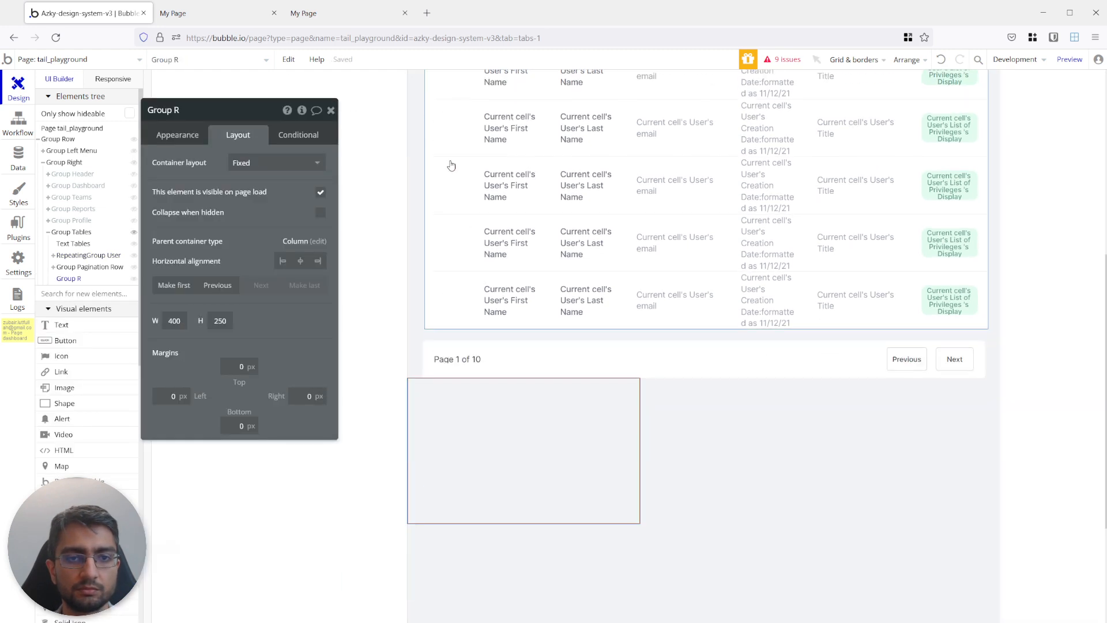
pyautogui.click(216, 285)
pyautogui.click(211, 288)
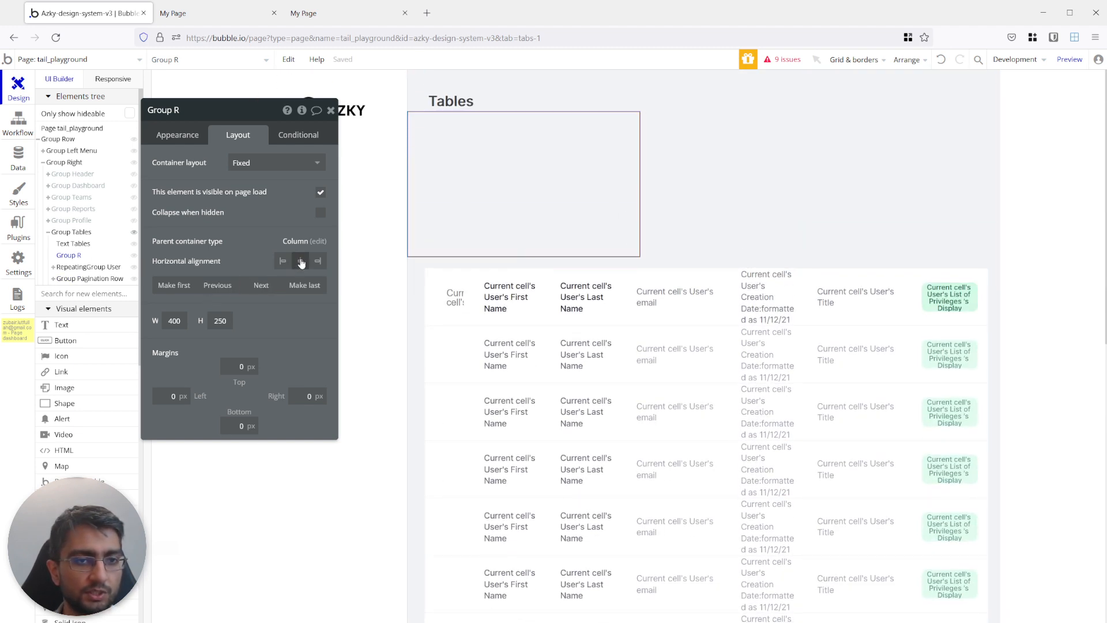
# Center the new group horizontally, give it a Row layout and make it non-fixed in width with a 95% minimum width.
pyautogui.click(301, 261)
pyautogui.click(273, 162)
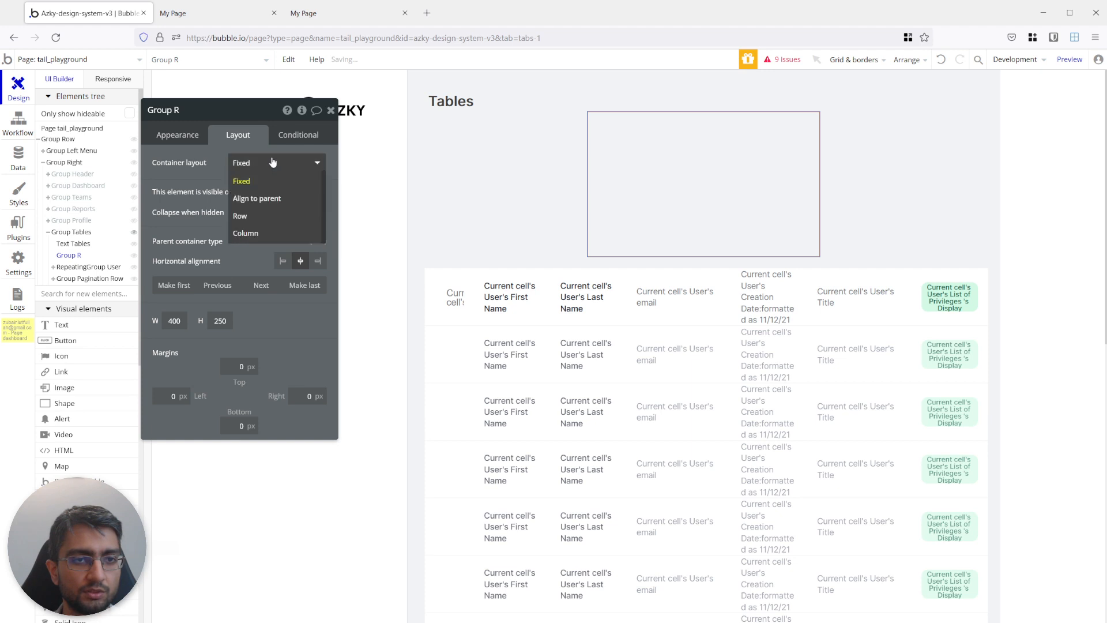
pyautogui.click(248, 216)
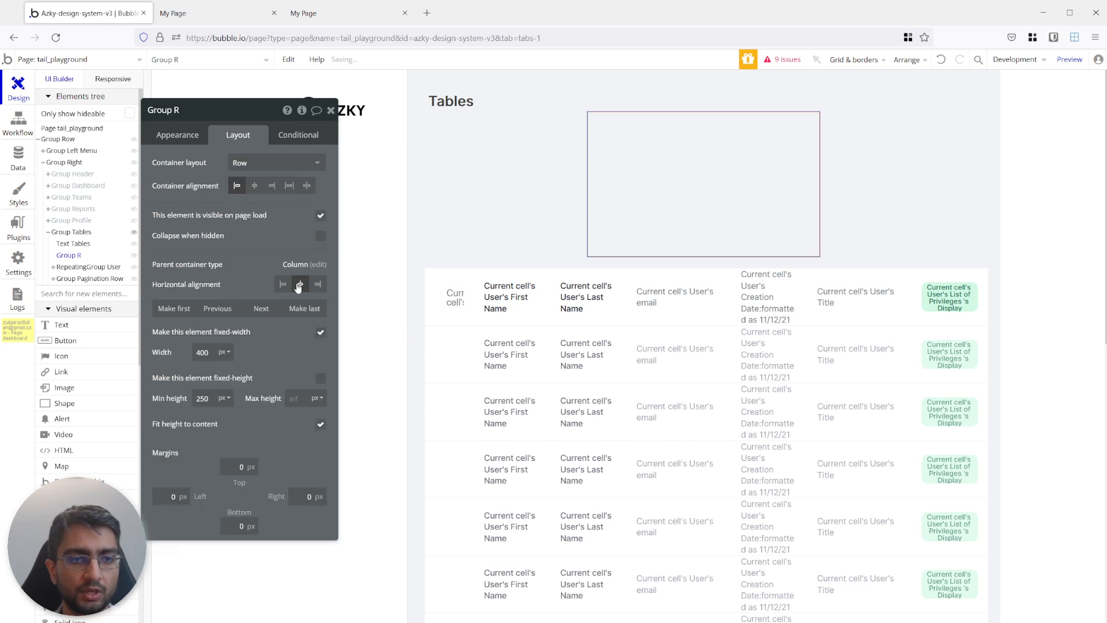
pyautogui.click(320, 332)
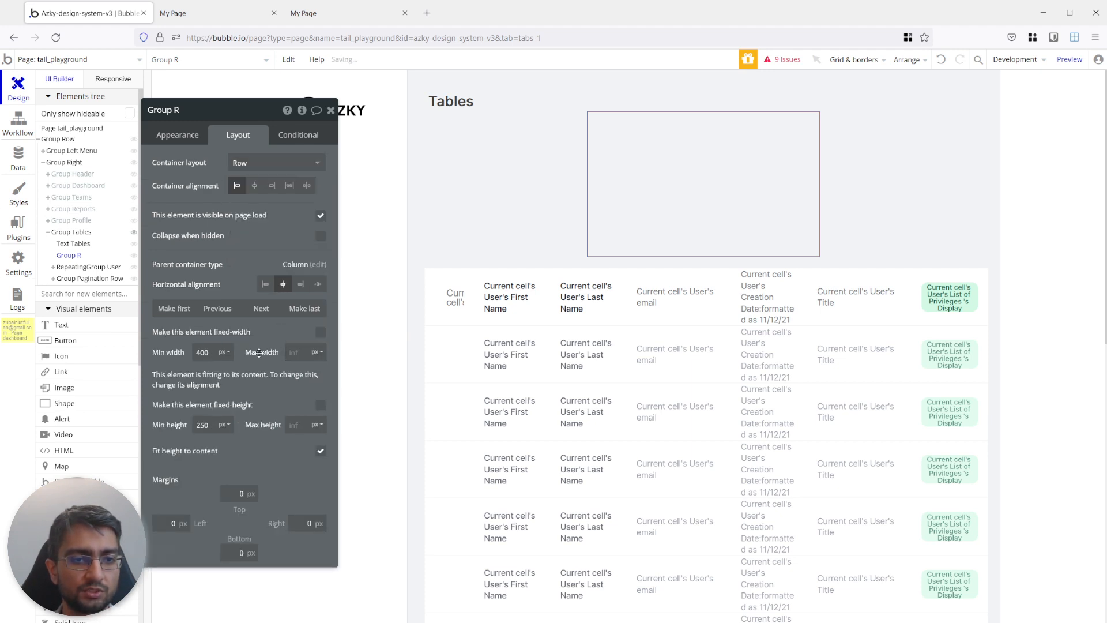
pyautogui.click(225, 352)
pyautogui.click(225, 387)
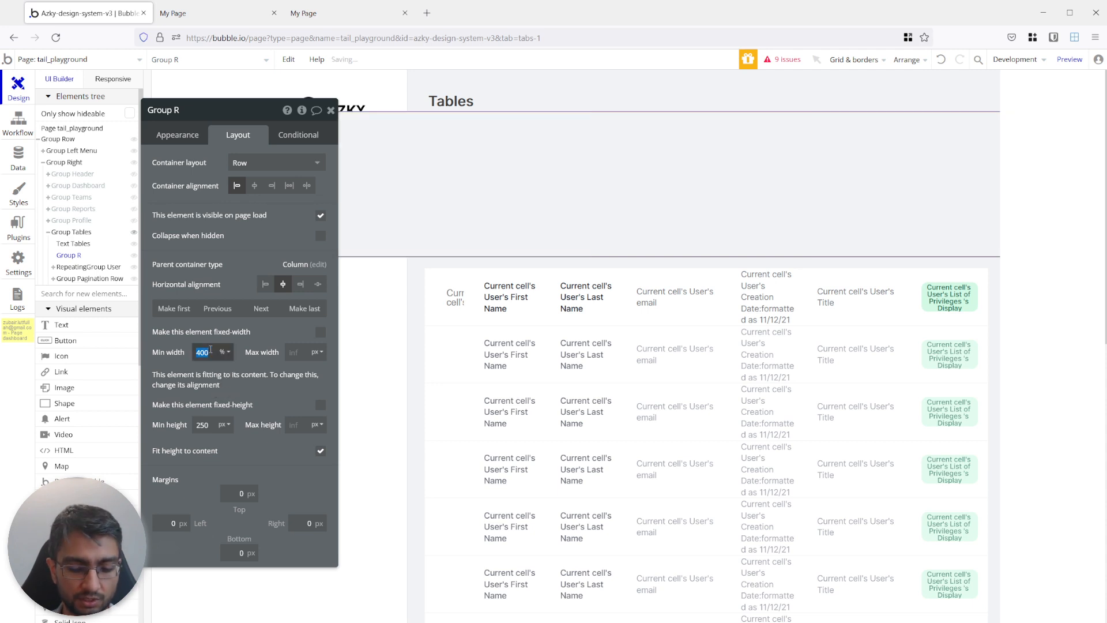
pyautogui.write('95')
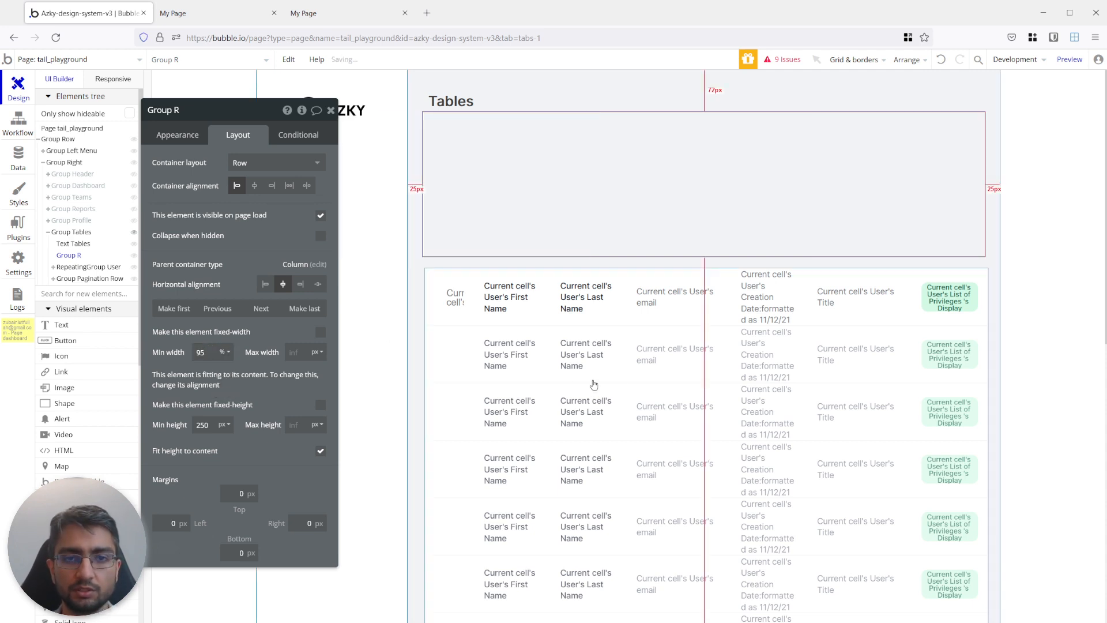
# Center the user repeating group horizontally and set its left and right margins to 20 px.
pyautogui.click(439, 346)
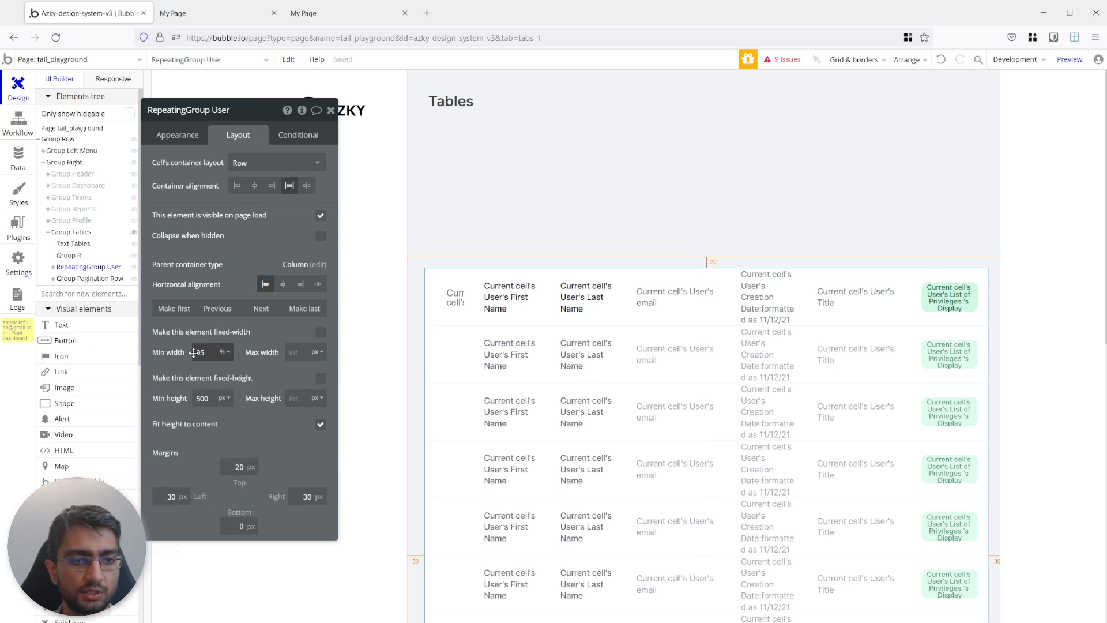
pyautogui.click(282, 285)
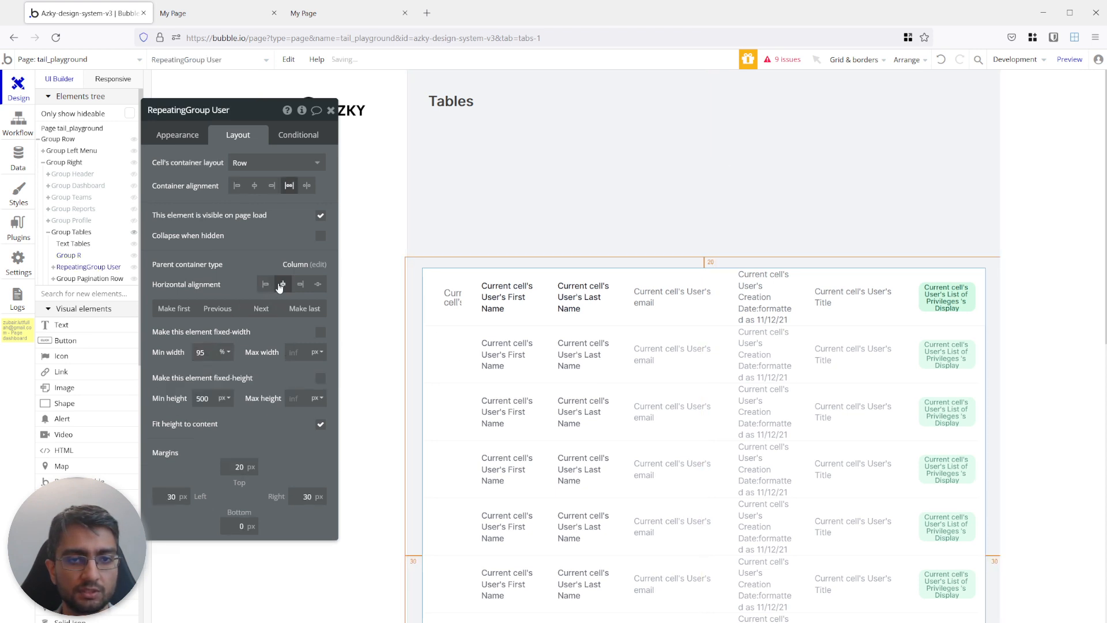
pyautogui.scroll(-5, 461, 323)
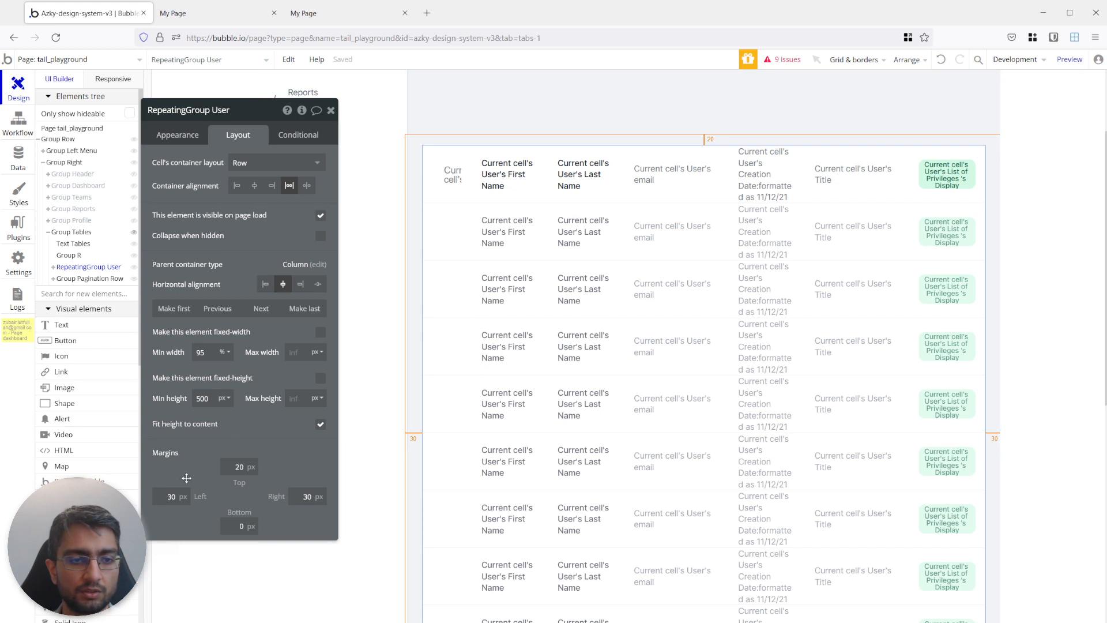
pyautogui.scroll(-3, 449, 396)
pyautogui.click(432, 444)
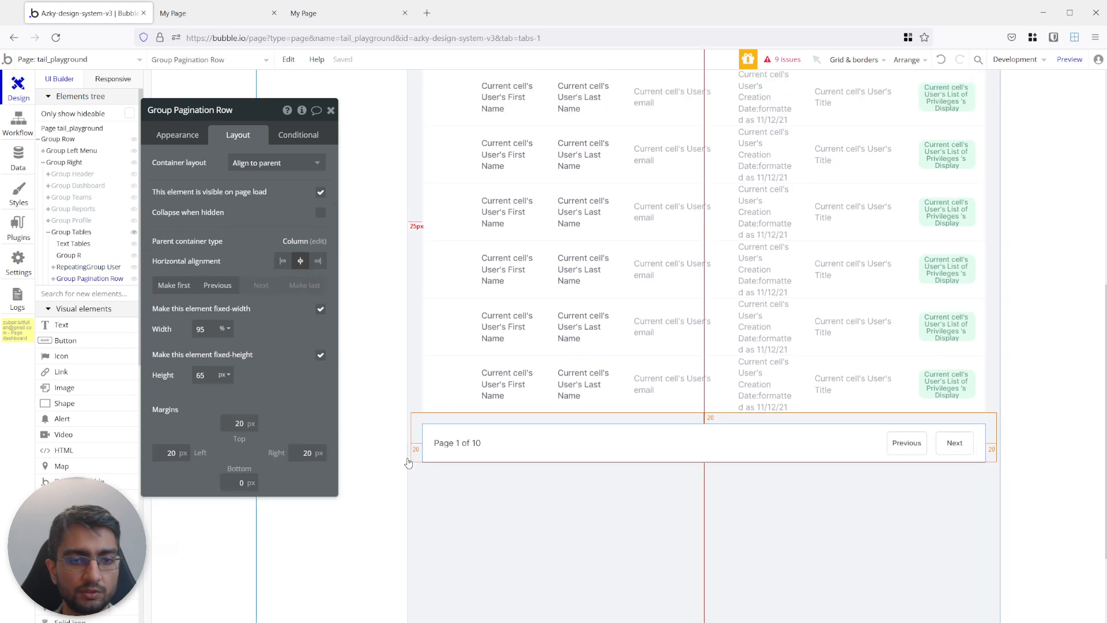
pyautogui.click(435, 347)
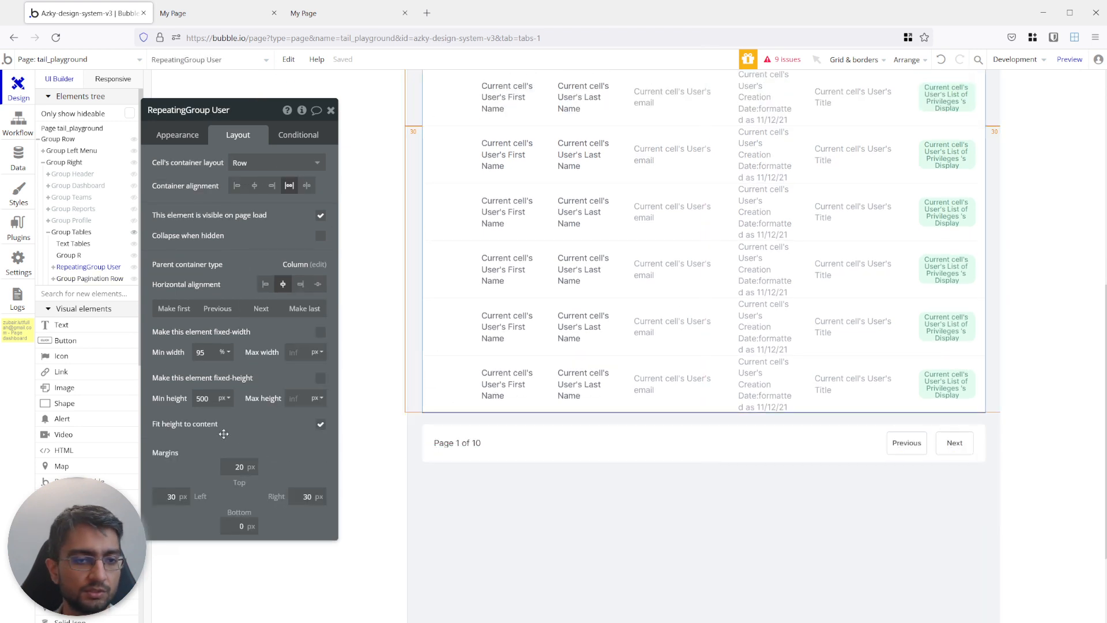
pyautogui.click(192, 497)
pyautogui.write('20')
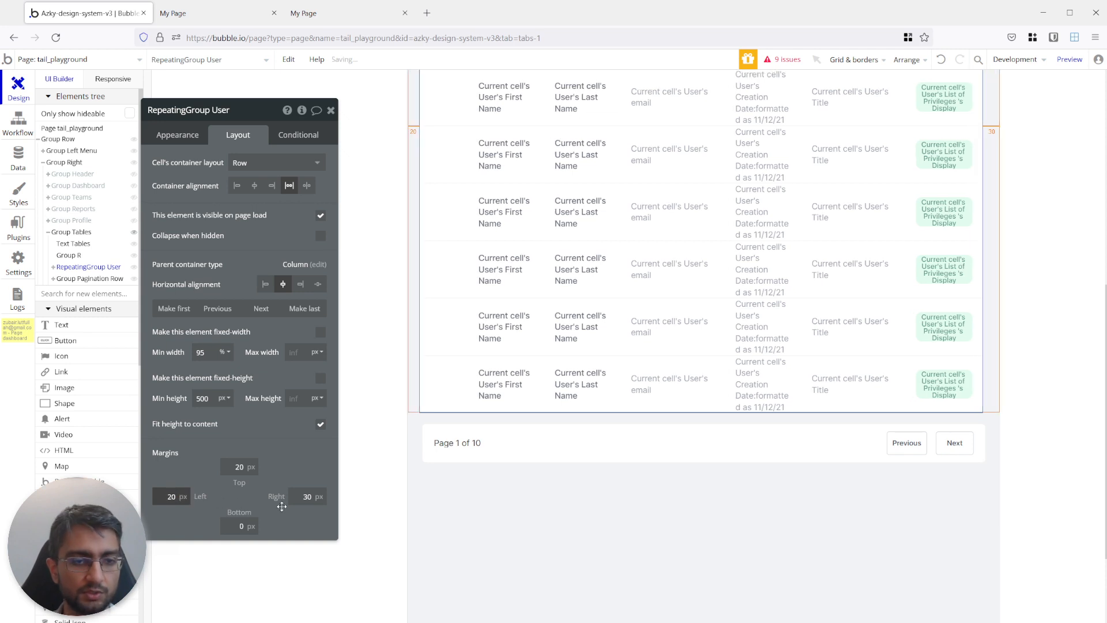
pyautogui.click(317, 499)
pyautogui.write('20')
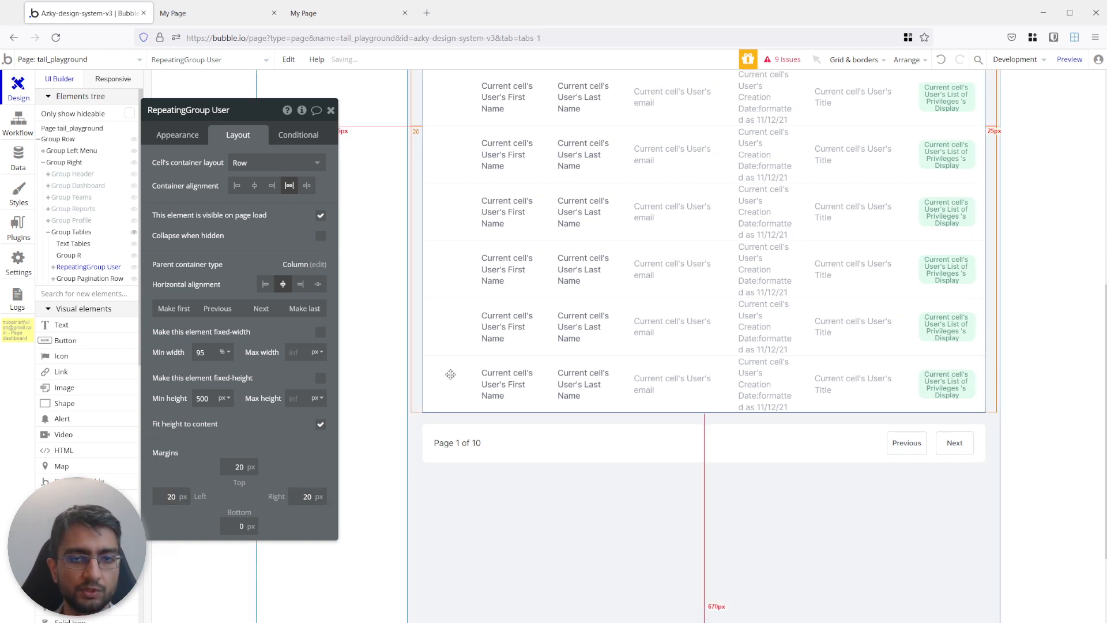
# Set the top margin of the user repeating group to 0 px so it meets the group above.
pyautogui.scroll(2, 456, 363)
pyautogui.click(488, 118)
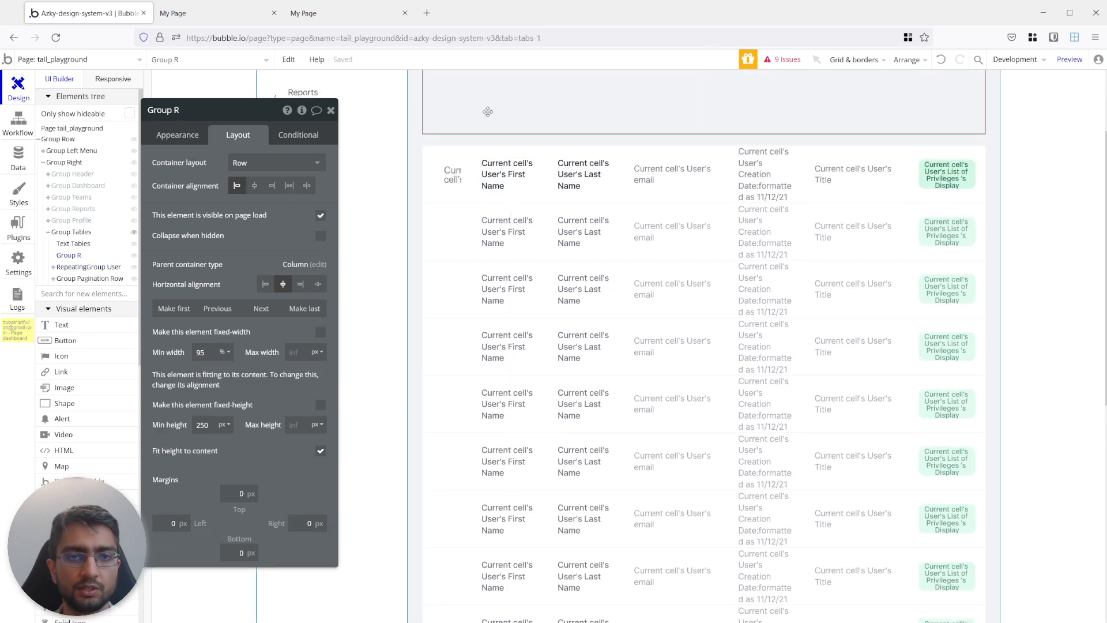
pyautogui.click(544, 207)
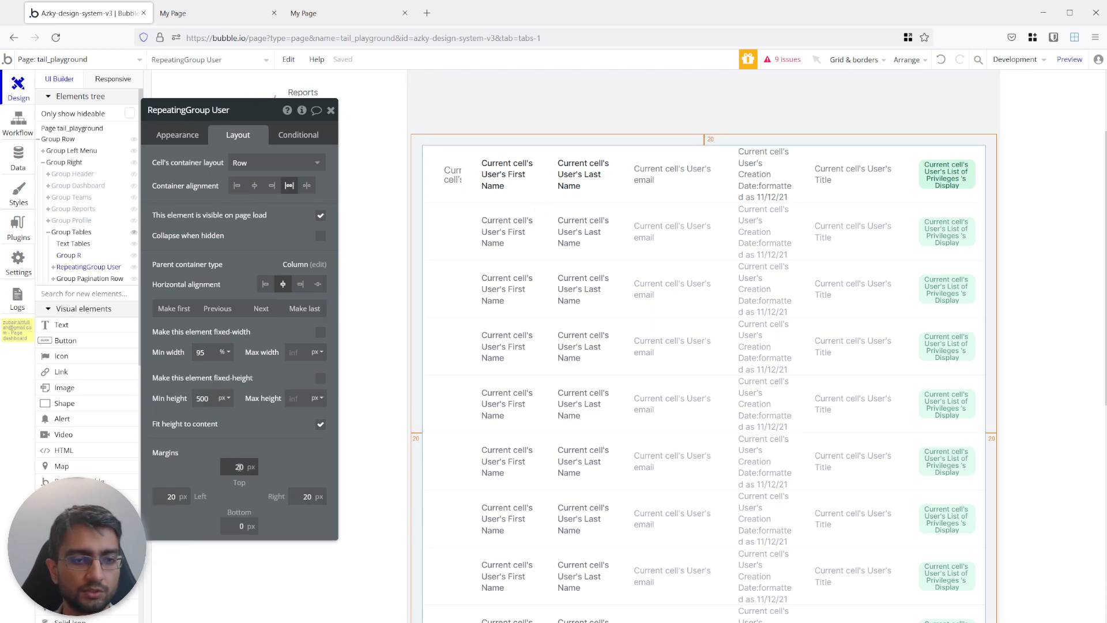
pyautogui.scroll(3, 563, 156)
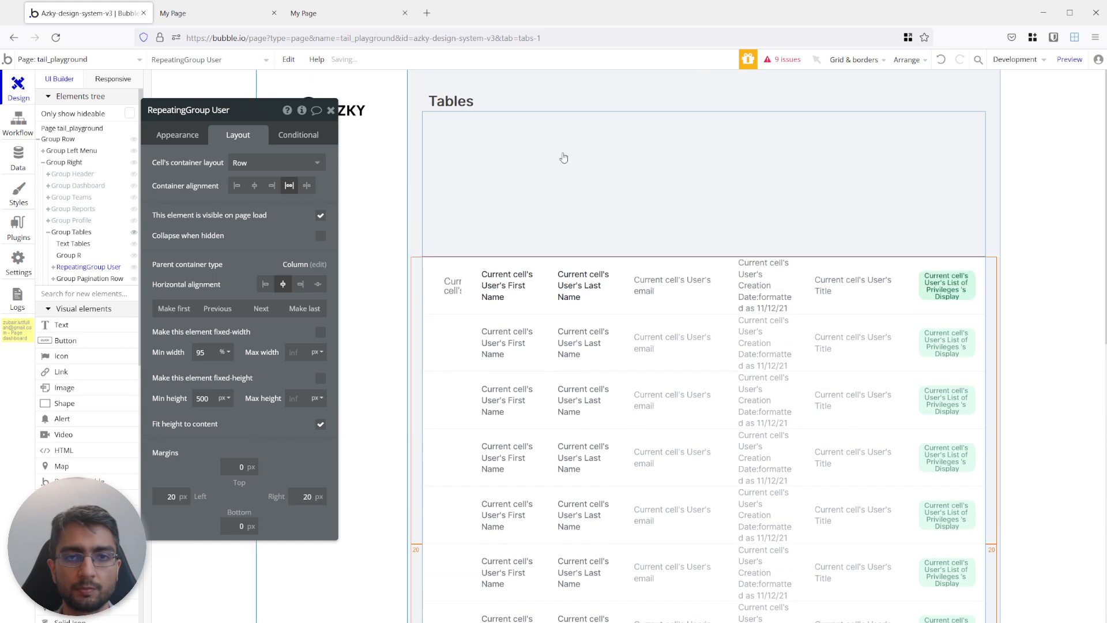
# Turn off fitting height to content for the new group above the table and give it a fixed height of 50 px.
pyautogui.click(539, 173)
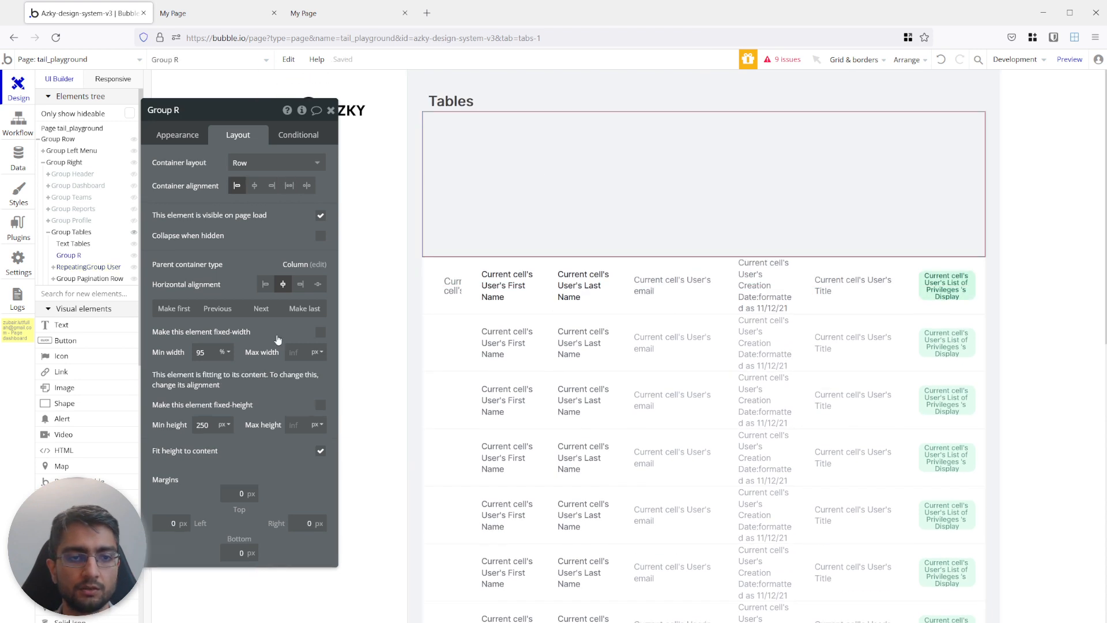
pyautogui.click(320, 451)
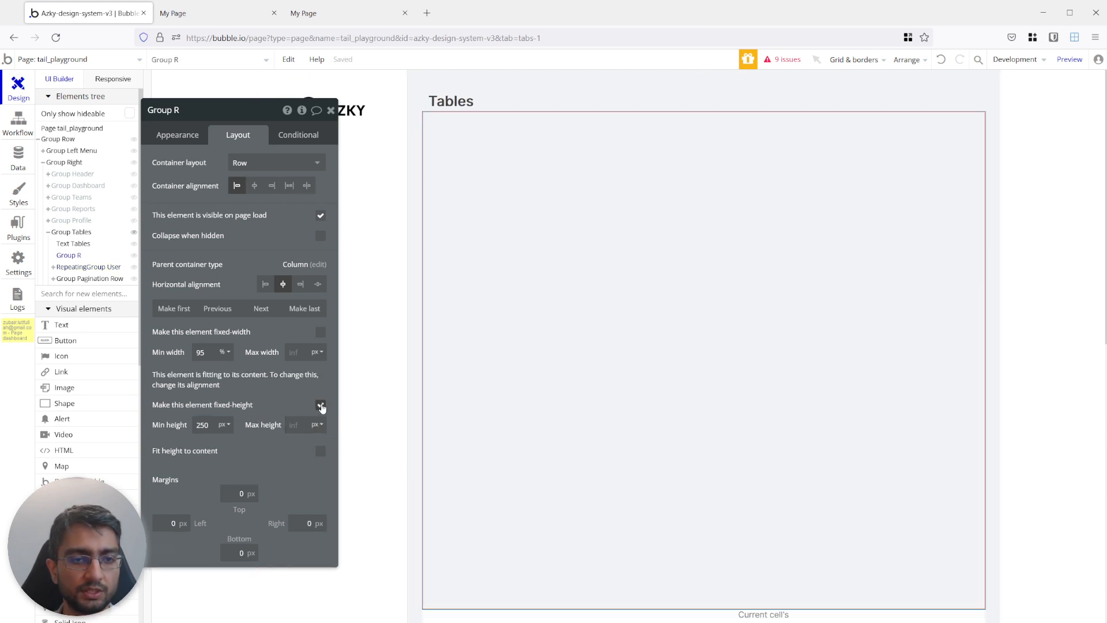
pyautogui.click(321, 405)
pyautogui.click(215, 424)
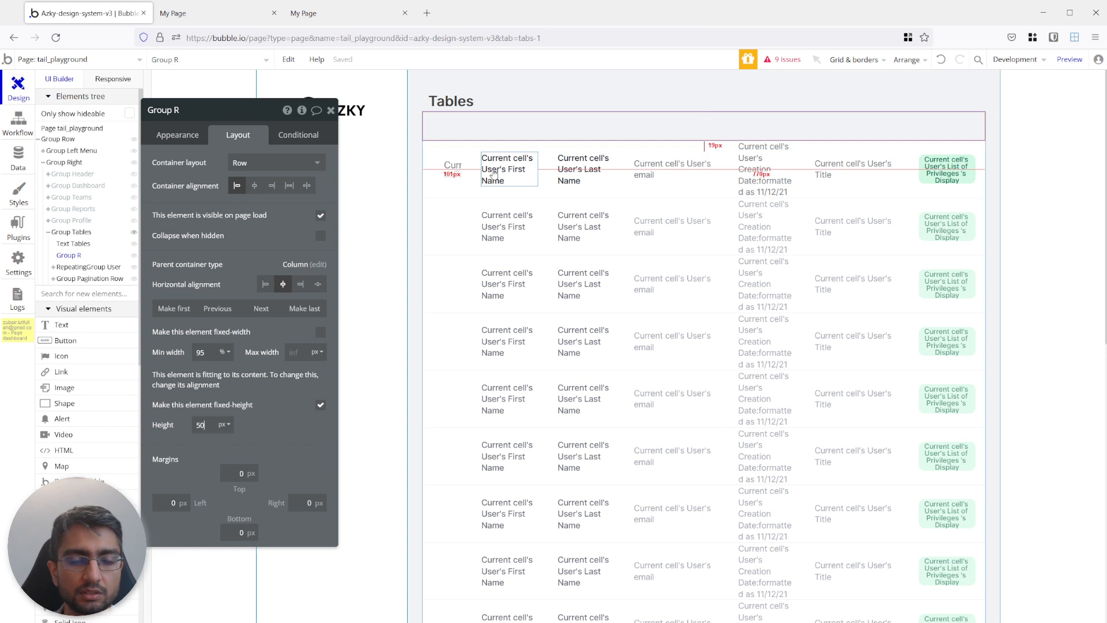
# Review the layout of the cell's image and name texts, and rename the group above the table as Group Header.
pyautogui.click(444, 171)
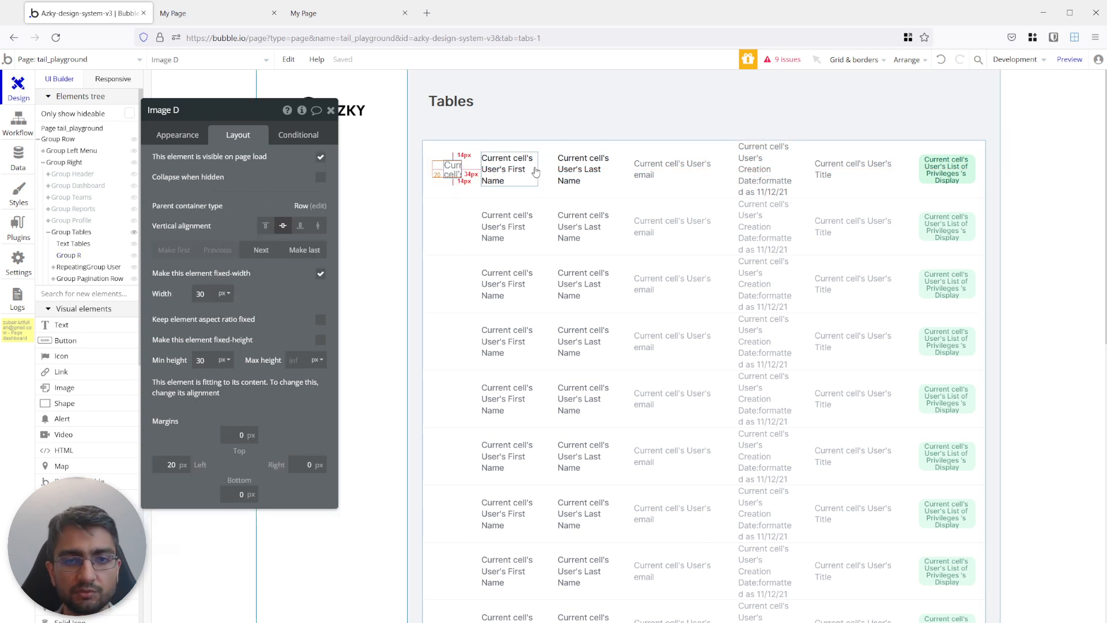
pyautogui.click(584, 168)
pyautogui.click(498, 169)
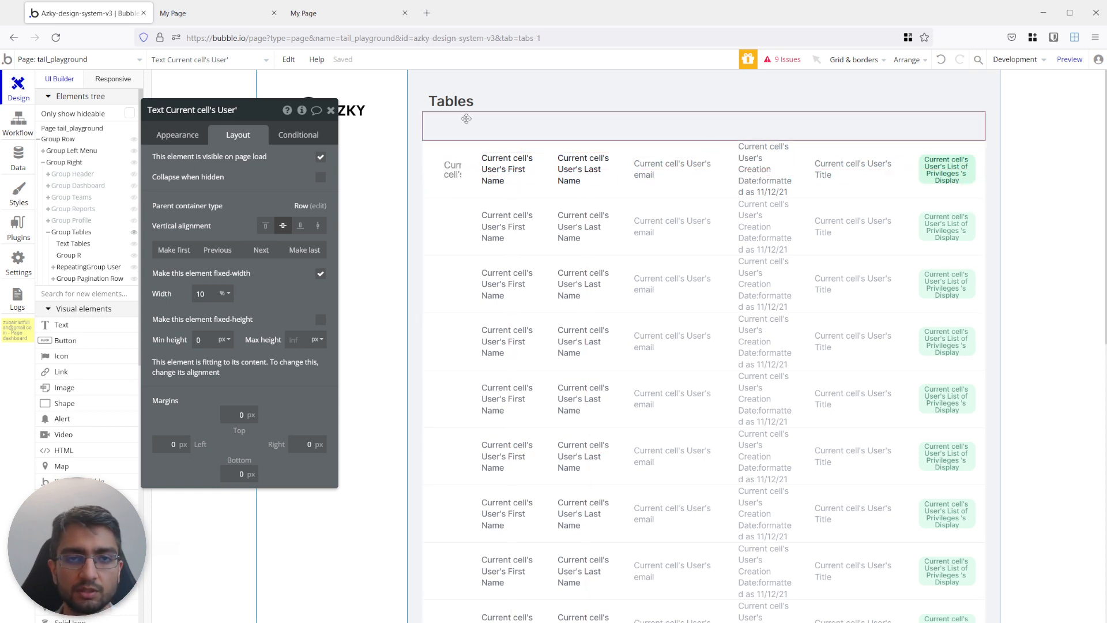
pyautogui.click(490, 119)
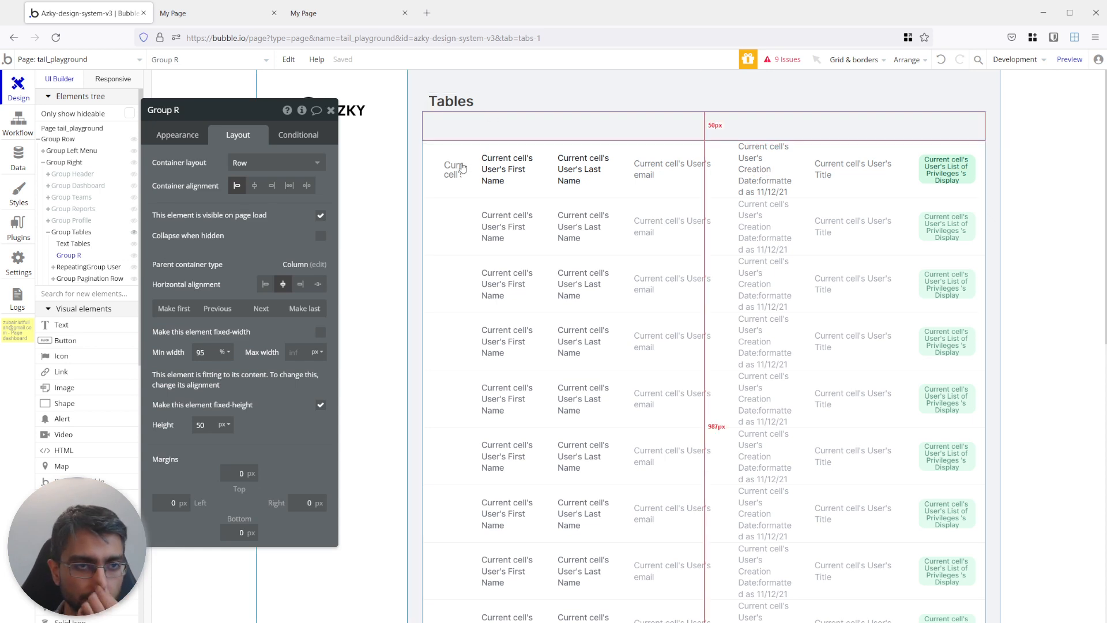
pyautogui.click(201, 114)
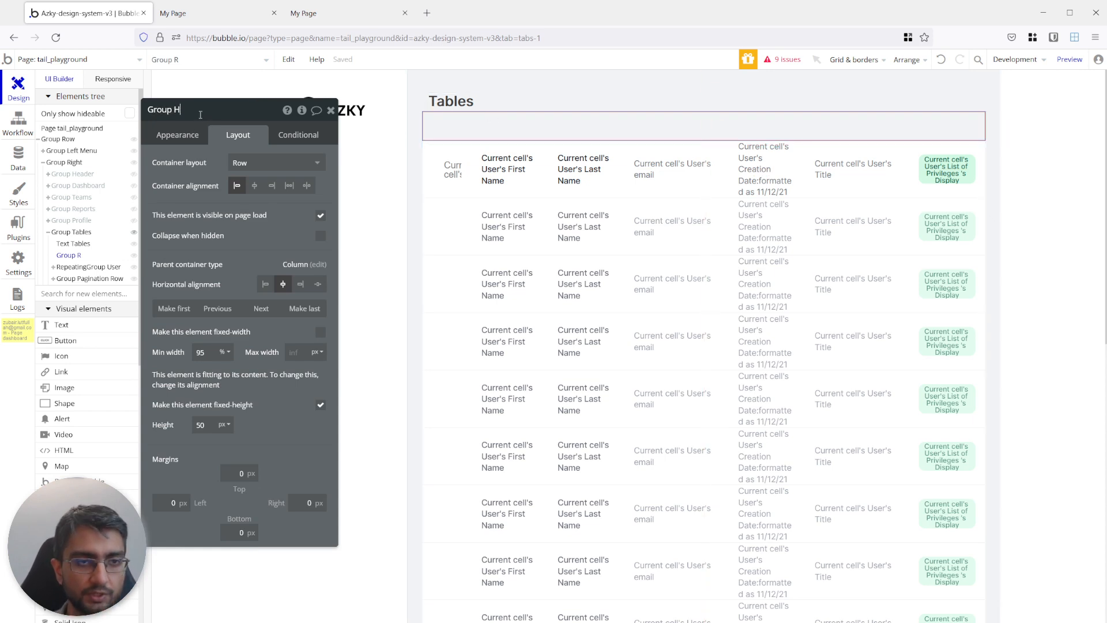
pyautogui.write('Header')
pyautogui.press('Return')
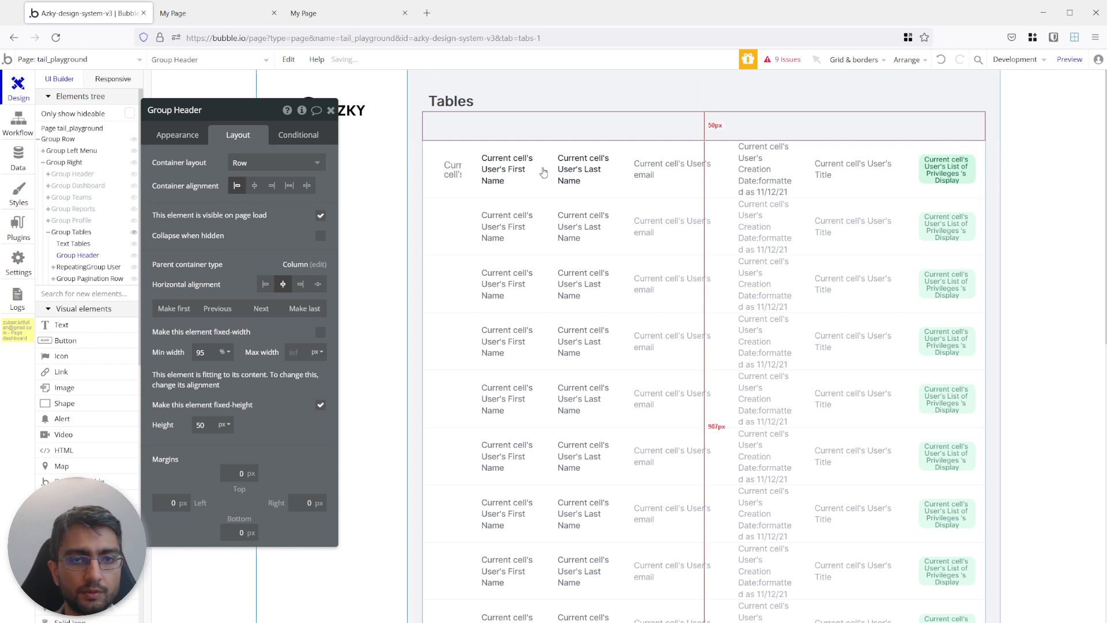
# Copy the image, five field texts and role pill from the first user cell into Group Header.
pyautogui.click(447, 169)
pyautogui.keyDown('shift'); pyautogui.click(508, 170); pyautogui.keyUp('shift')
pyautogui.keyDown('shift'); pyautogui.click(567, 178); pyautogui.keyUp('shift')
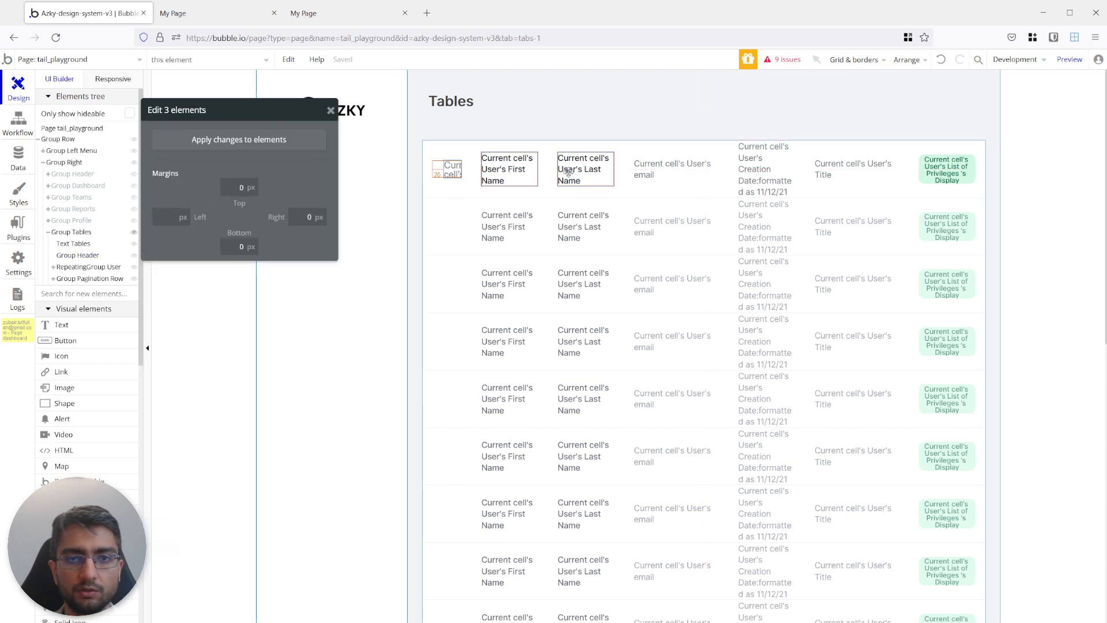
pyautogui.keyDown('shift'); pyautogui.click(655, 176); pyautogui.keyUp('shift')
pyautogui.keyDown('shift'); pyautogui.click(758, 179); pyautogui.keyUp('shift')
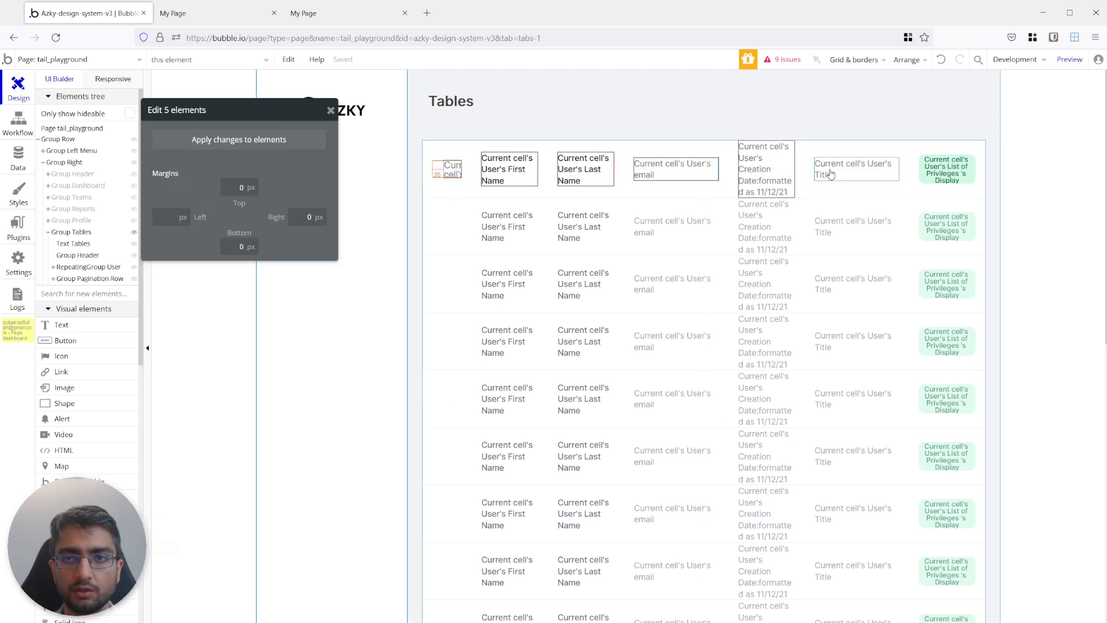
pyautogui.keyDown('shift'); pyautogui.click(843, 168); pyautogui.keyUp('shift')
pyautogui.keyDown('shift'); pyautogui.click(933, 165); pyautogui.keyUp('shift')
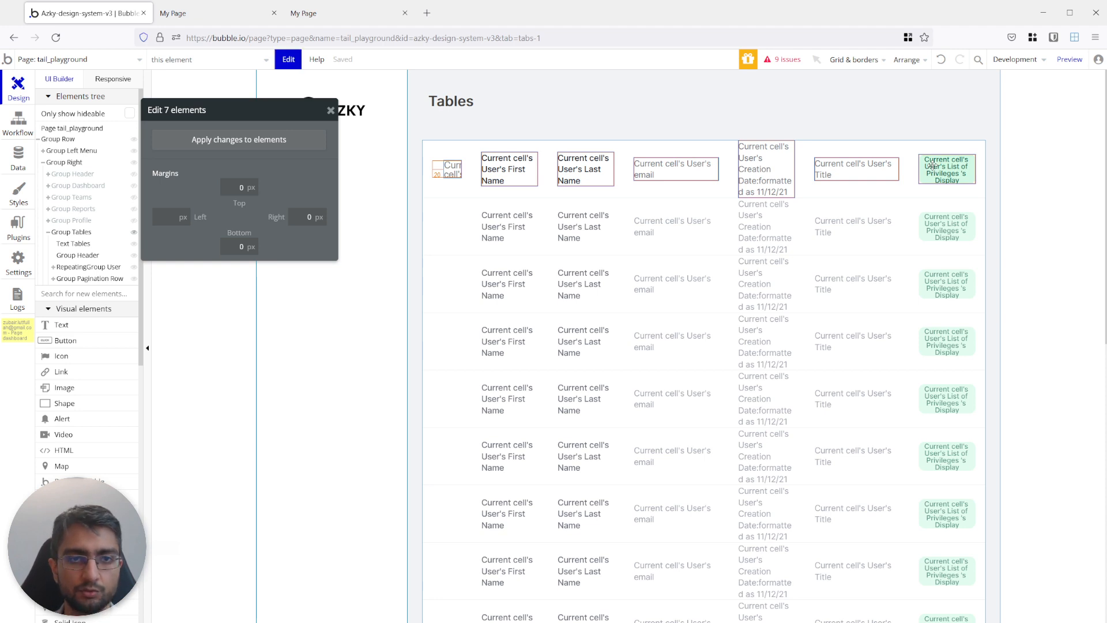
pyautogui.click(505, 121)
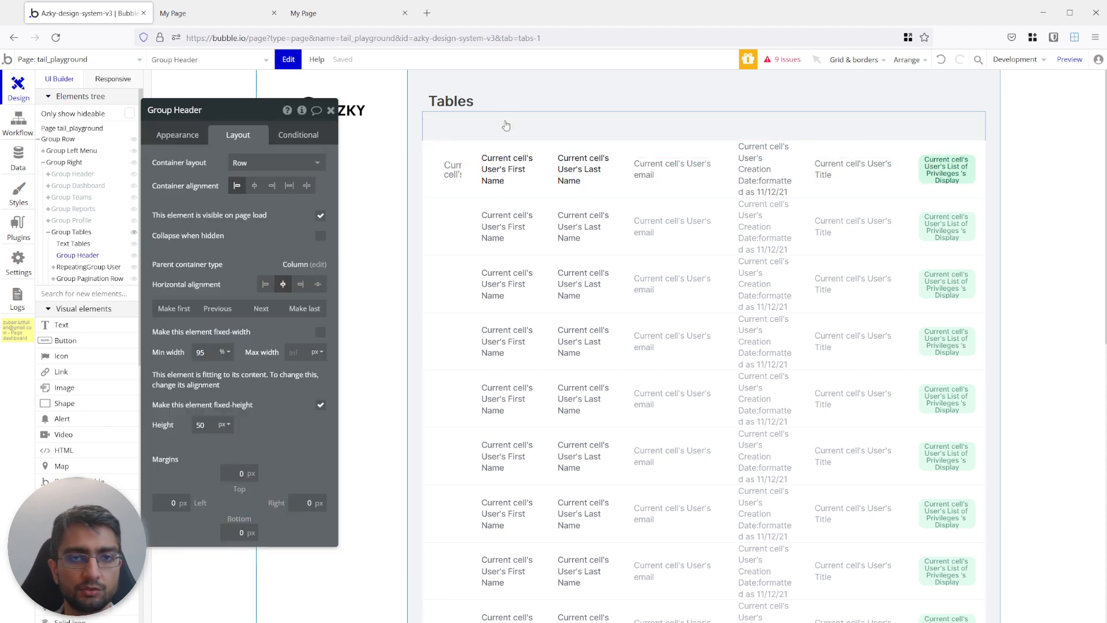
pyautogui.hotkey('ctrl', 'v')
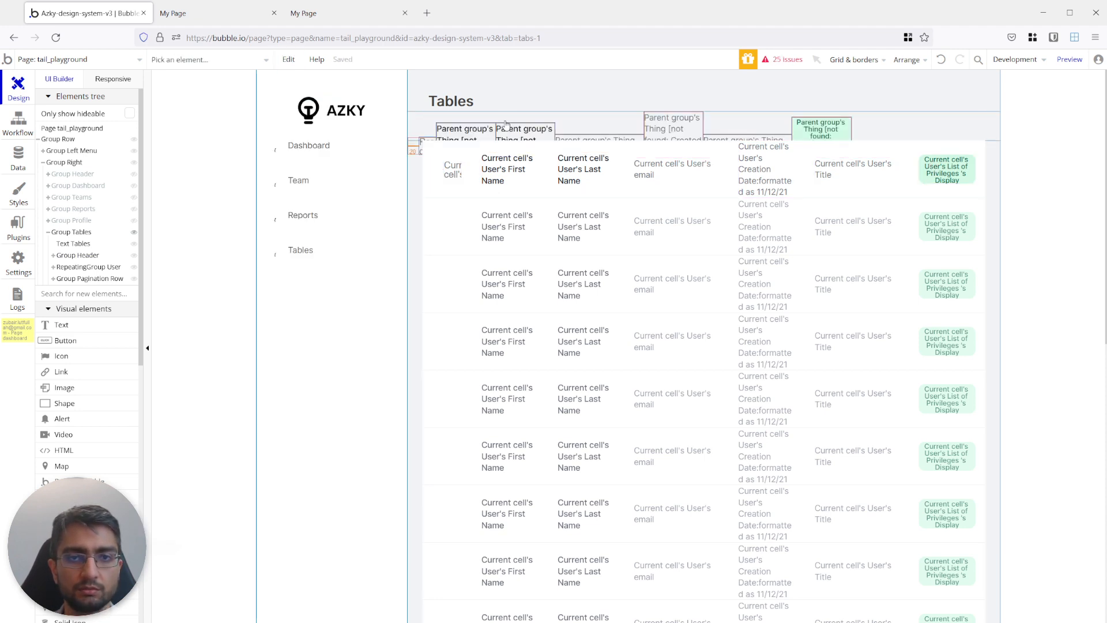
# Set the container alignment of Group Header to space between, after trying space around.
pyautogui.click(571, 121)
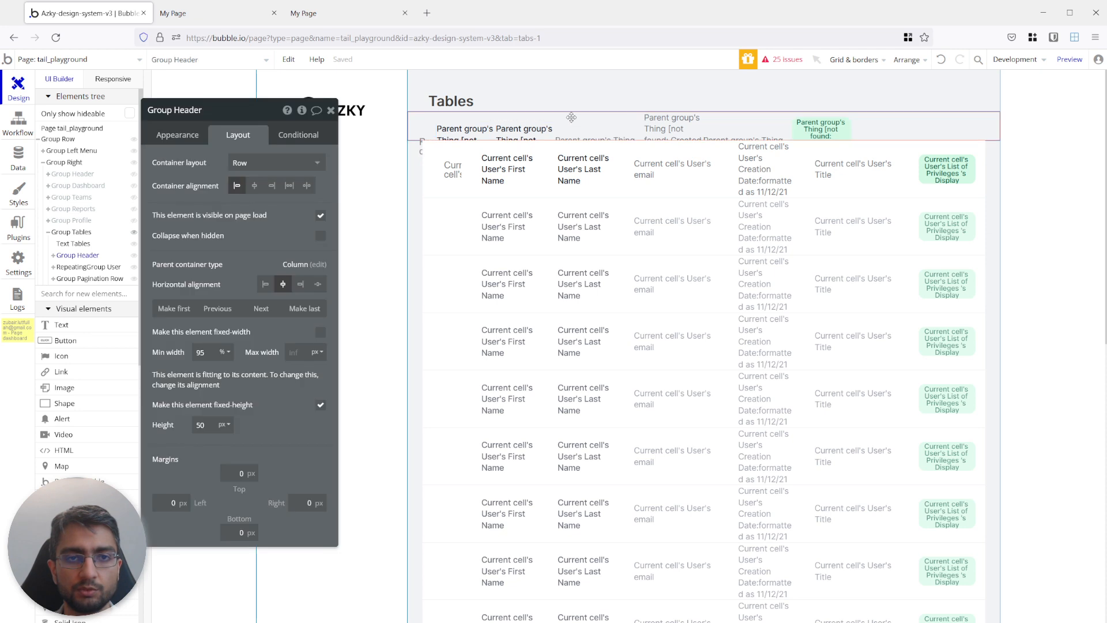
pyautogui.click(306, 185)
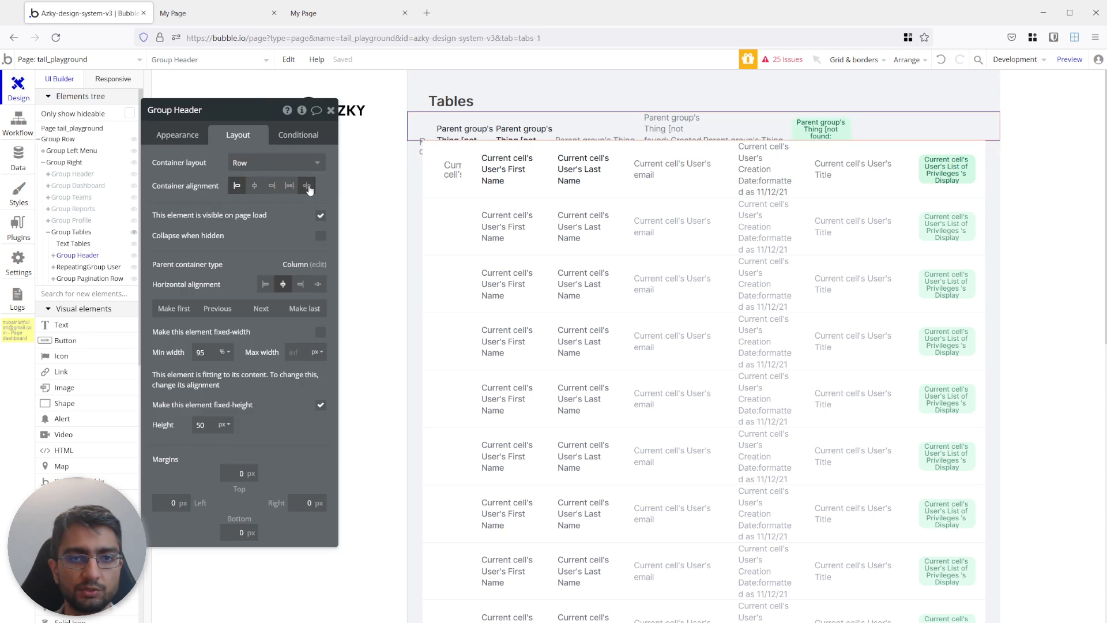
pyautogui.click(577, 194)
pyautogui.click(430, 131)
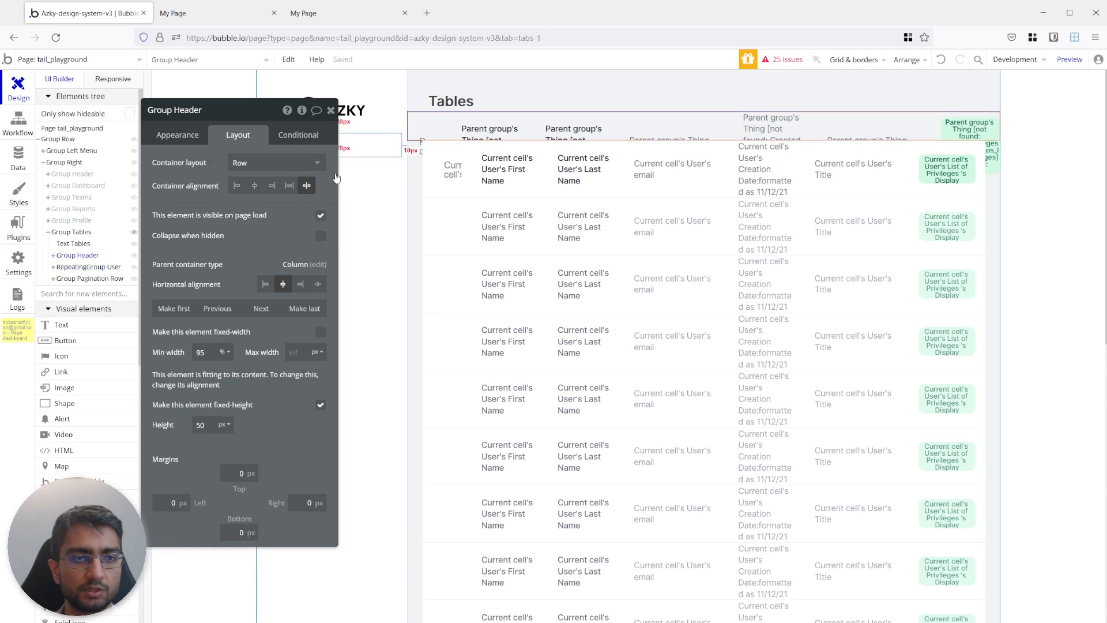
pyautogui.click(289, 185)
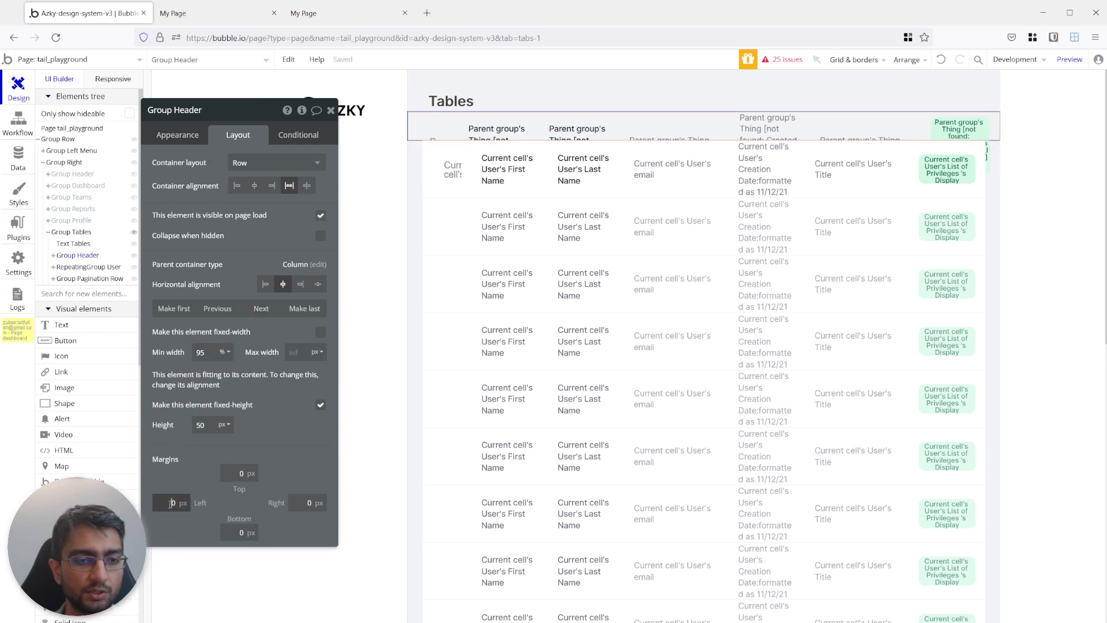
# Set the left and right margins of Group Header to 20 px.
pyautogui.click(306, 503)
pyautogui.write('20')
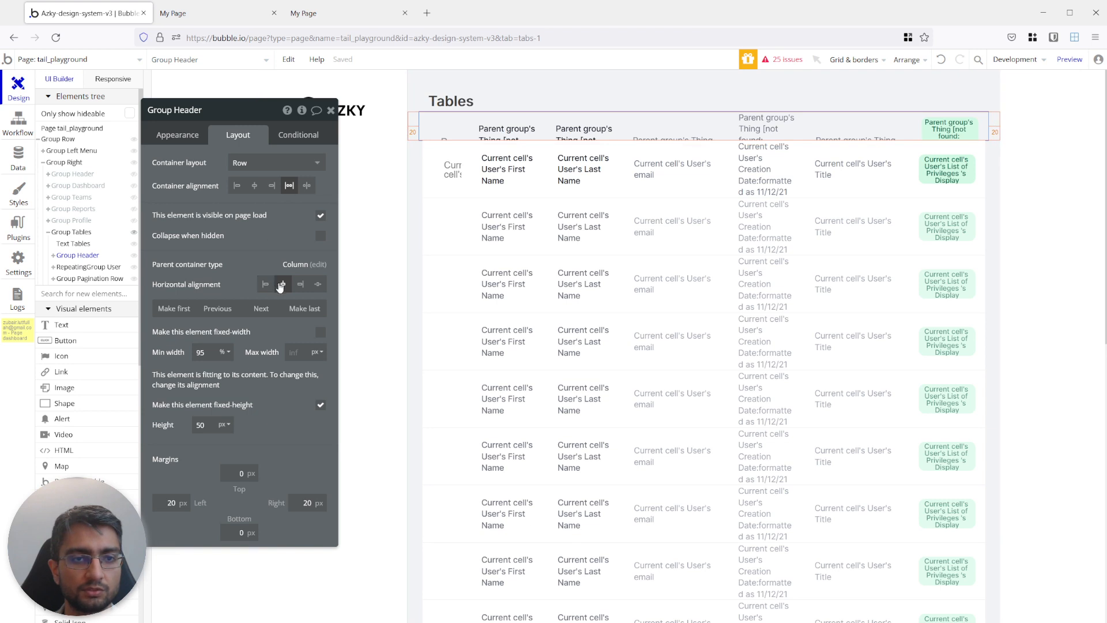
pyautogui.click(455, 143)
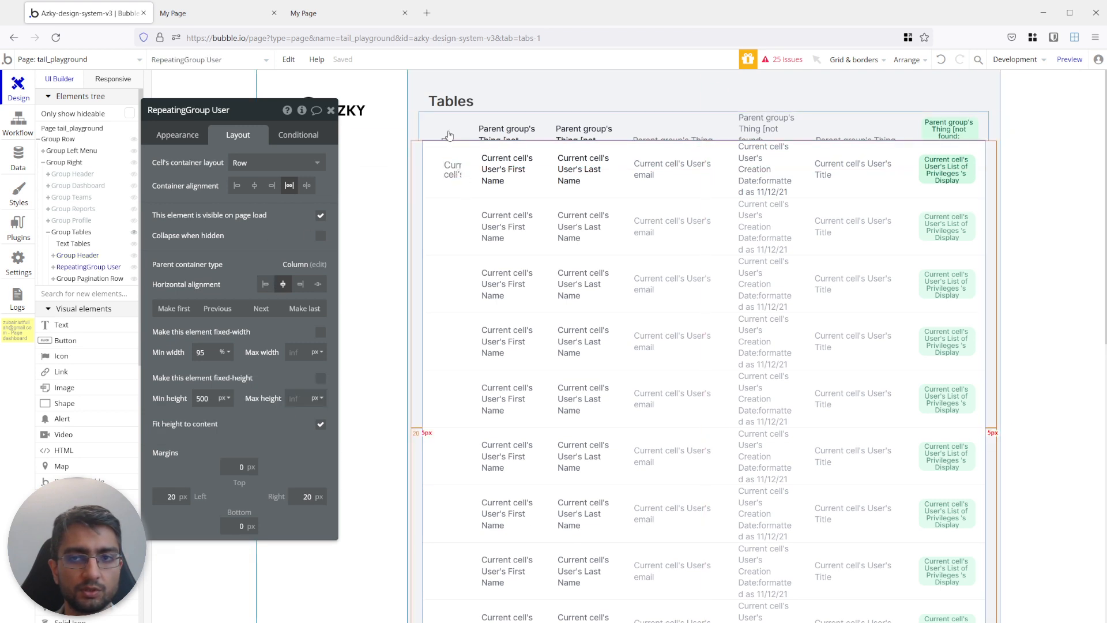
pyautogui.click(448, 131)
pyautogui.click(177, 134)
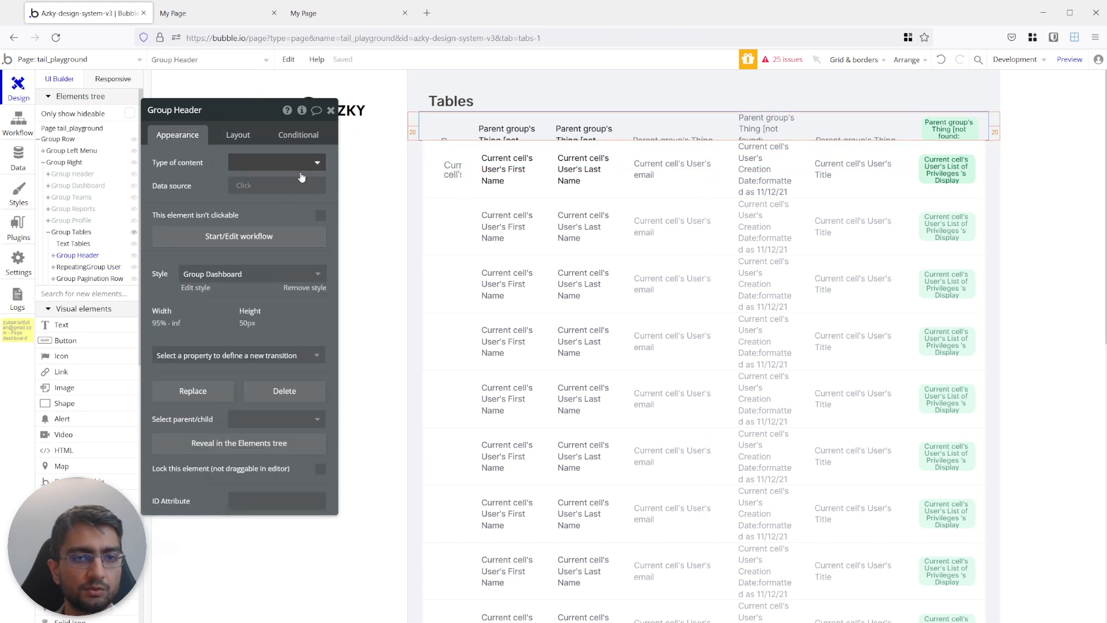
# Clear the dynamic image source of the image copied into Group Header and center it vertically.
pyautogui.click(453, 139)
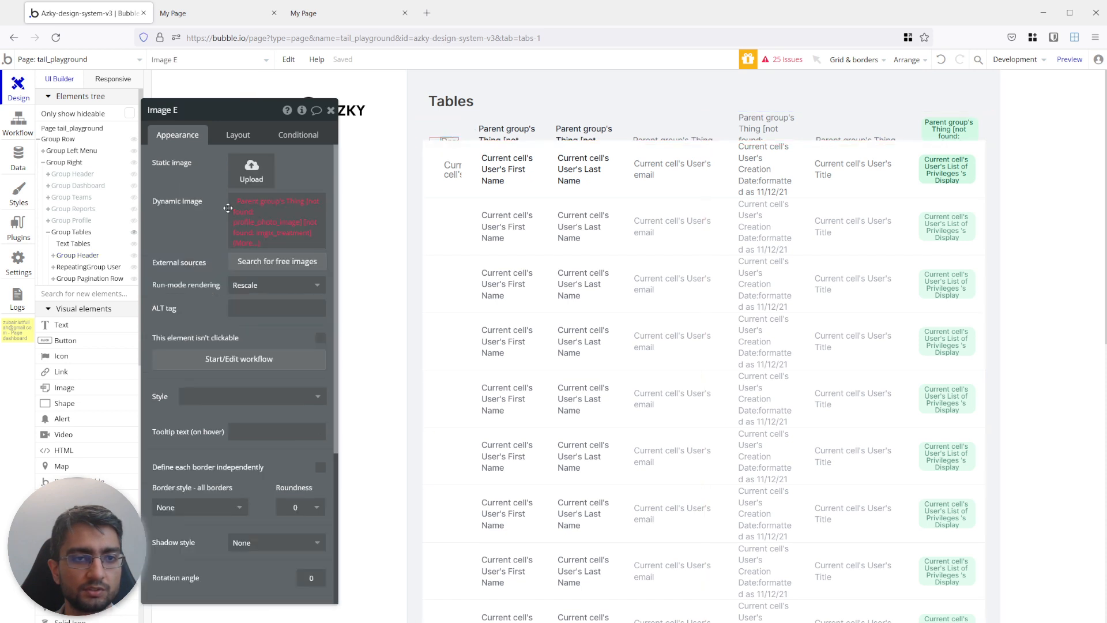
pyautogui.click(247, 206)
pyautogui.press('BackSpace')
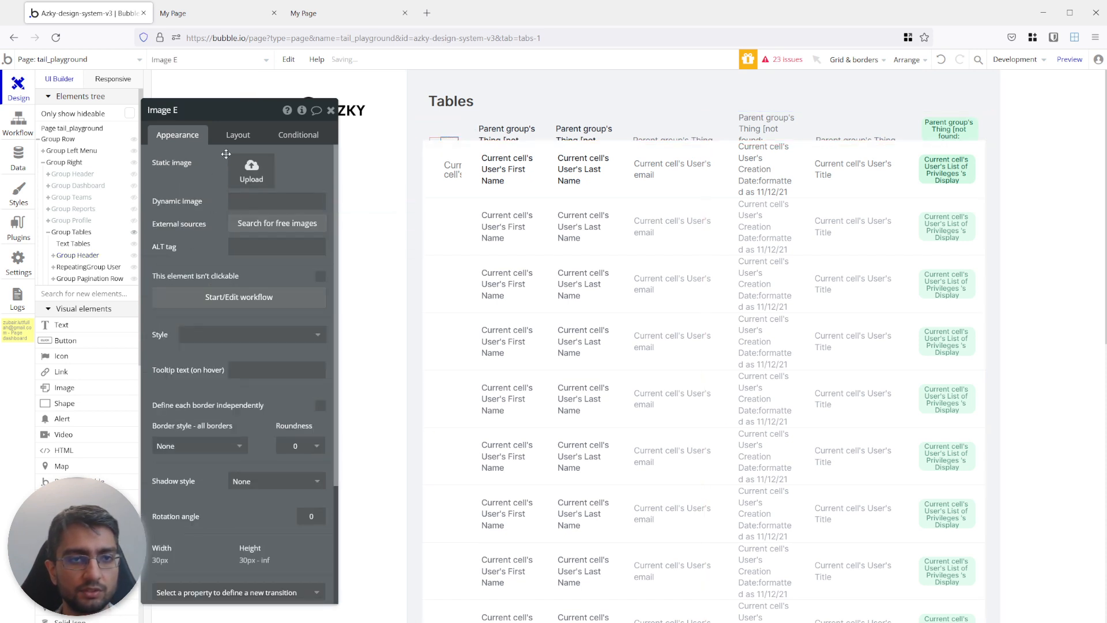
pyautogui.click(229, 137)
pyautogui.click(286, 226)
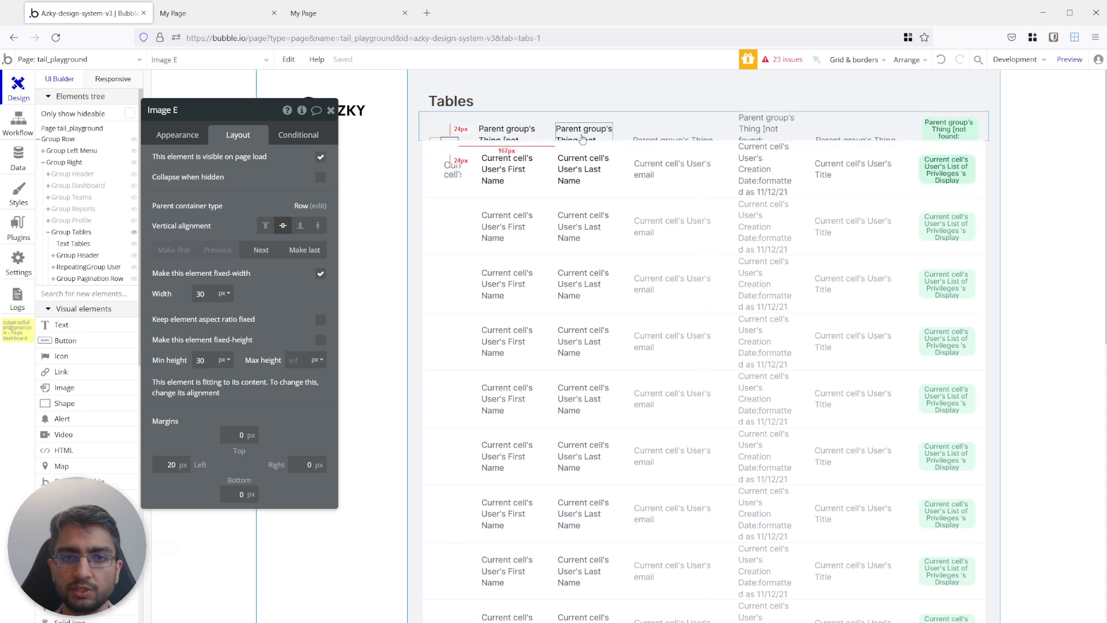
# Replace the dynamic content of the header text above the first-name column with Name.
pyautogui.click(506, 131)
pyautogui.click(180, 135)
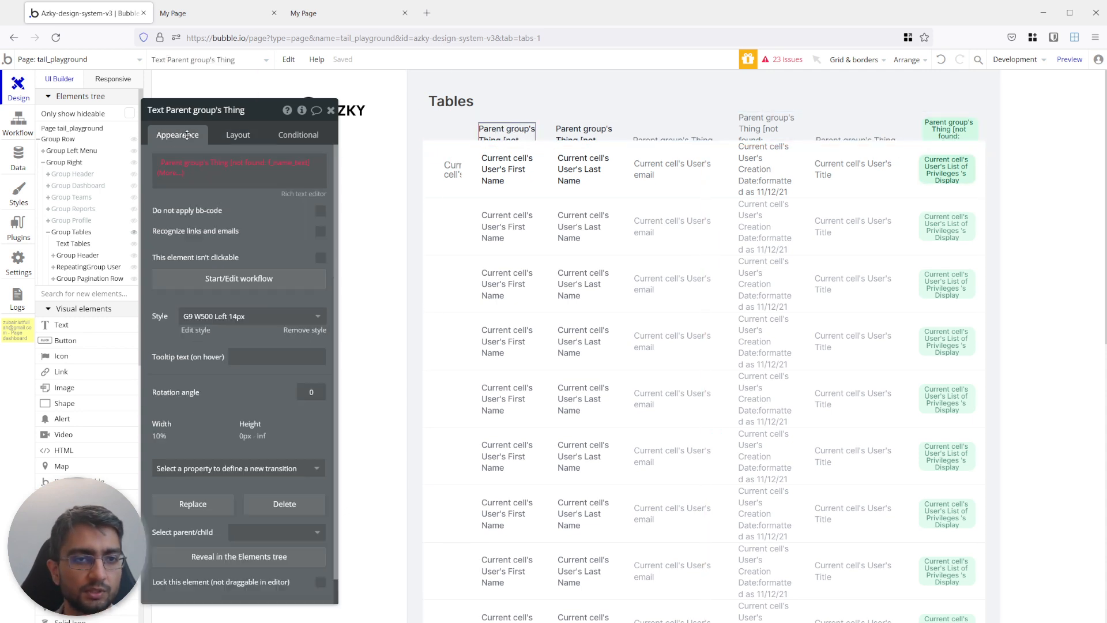
pyautogui.click(210, 164)
pyautogui.press('BackSpace')
pyautogui.click(188, 163)
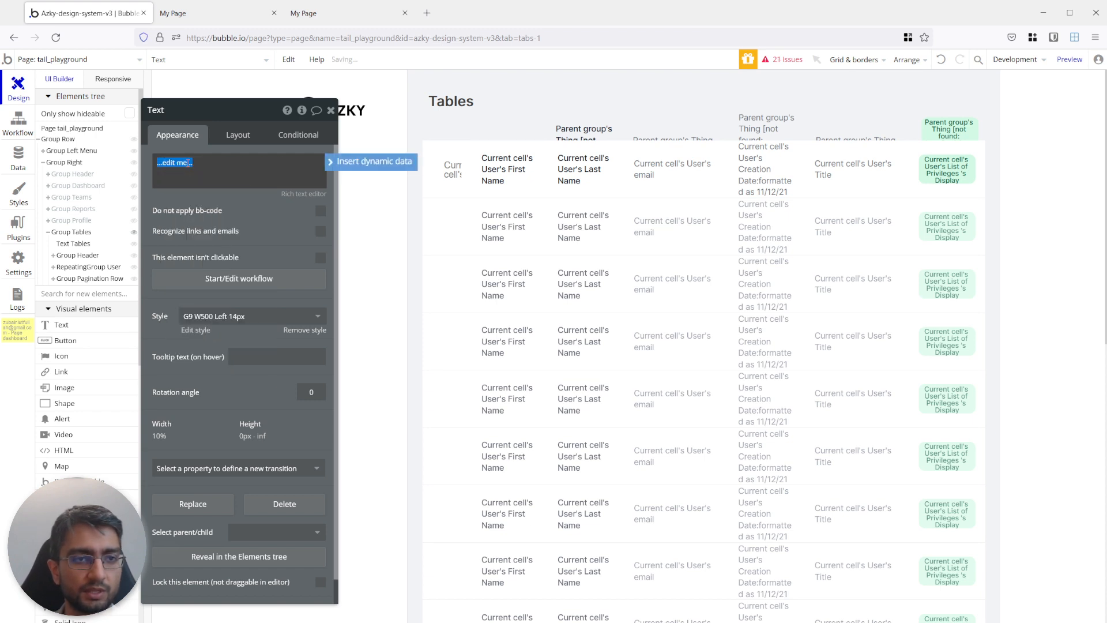
pyautogui.write('Name')
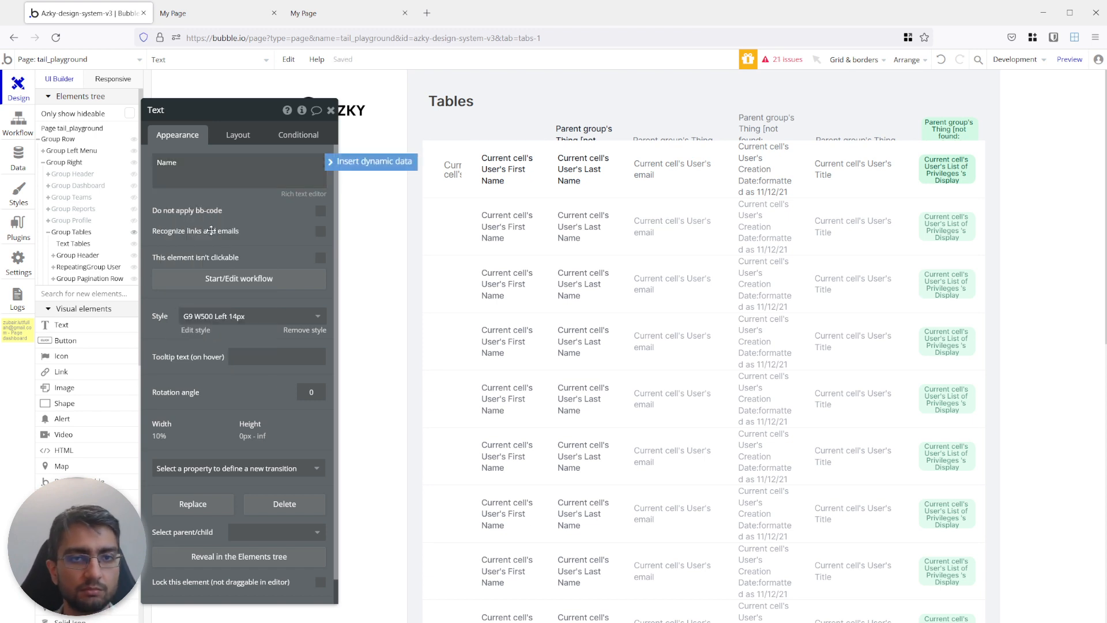
pyautogui.click(239, 135)
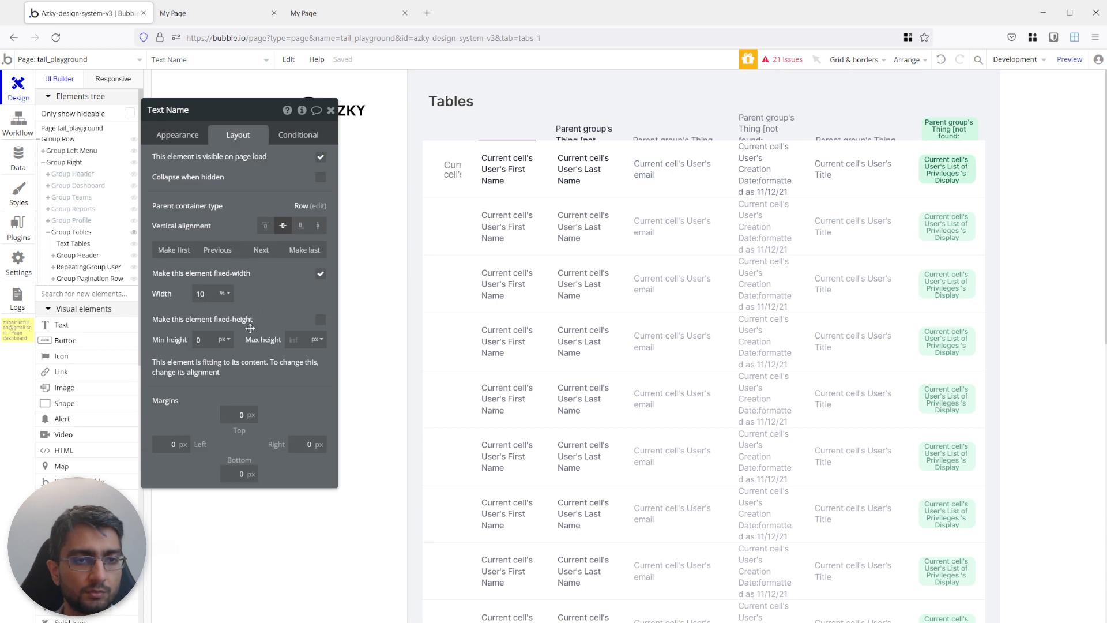
# Set the top margin of the user repeating group to 20 px.
pyautogui.click(607, 123)
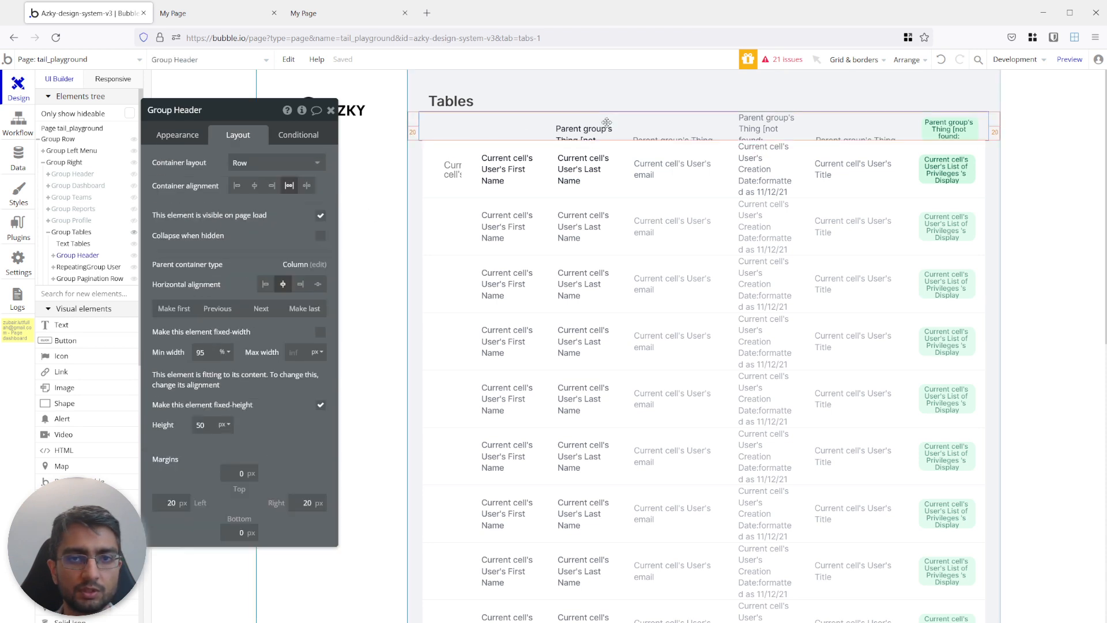
pyautogui.click(545, 174)
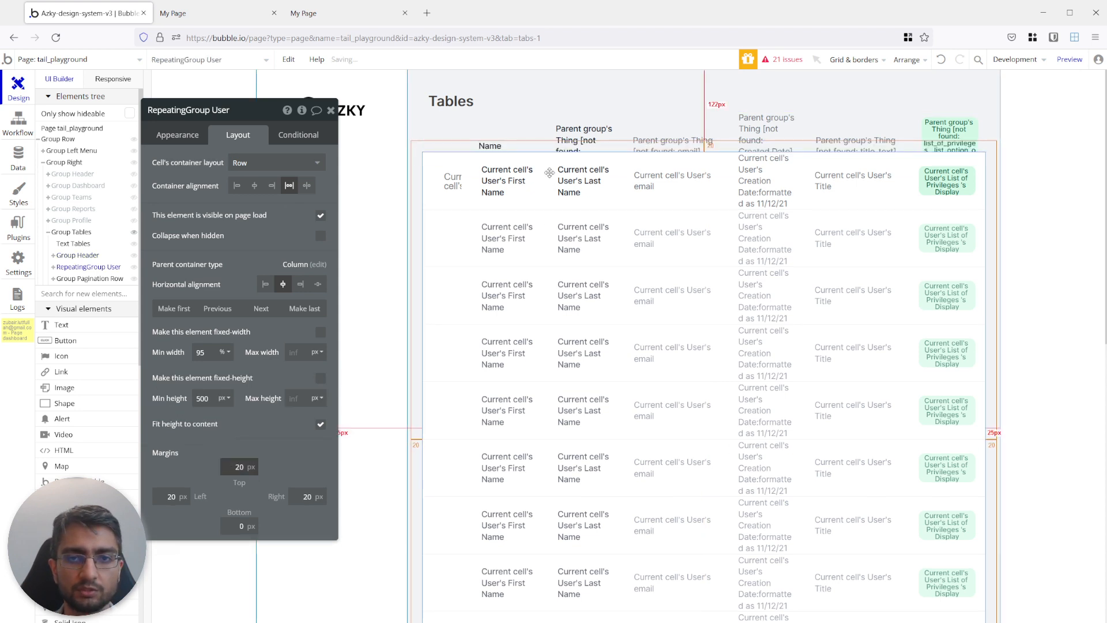
pyautogui.click(720, 143)
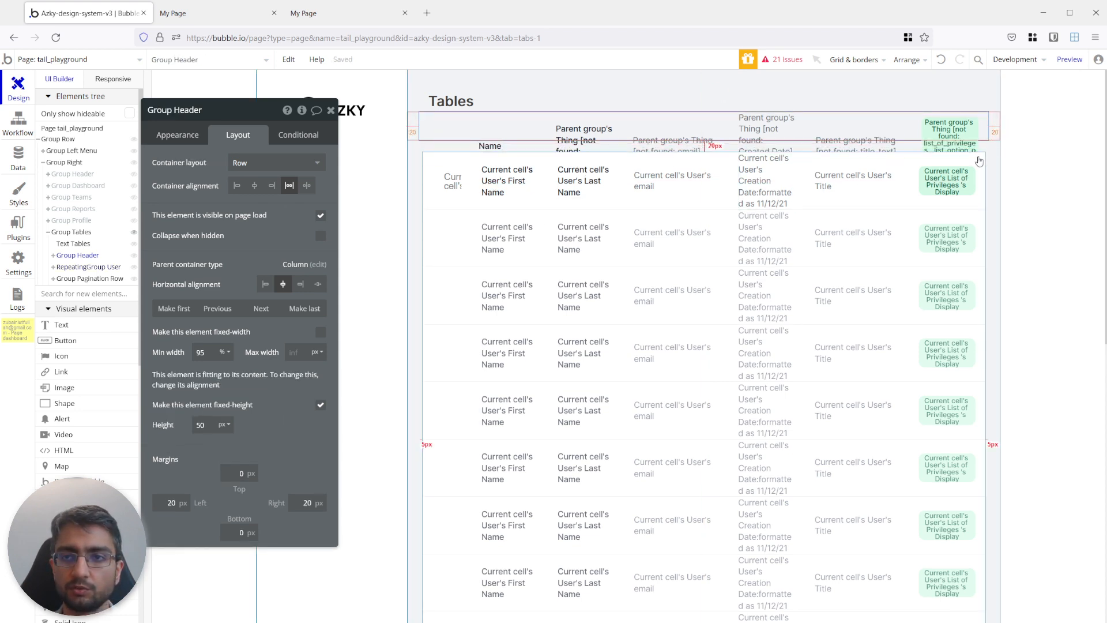
# Replace the dynamic content of the pill copied into Group Header with the label Role.
pyautogui.click(949, 135)
pyautogui.click(187, 136)
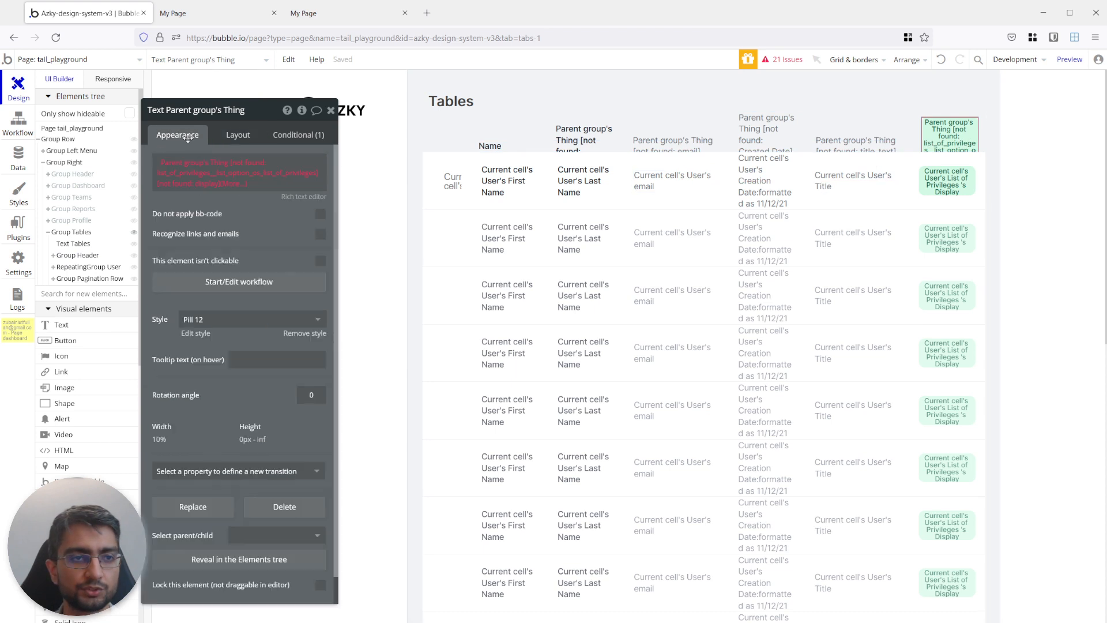
pyautogui.click(202, 168)
pyautogui.press('BackSpace')
pyautogui.click(255, 218)
pyautogui.click(212, 161)
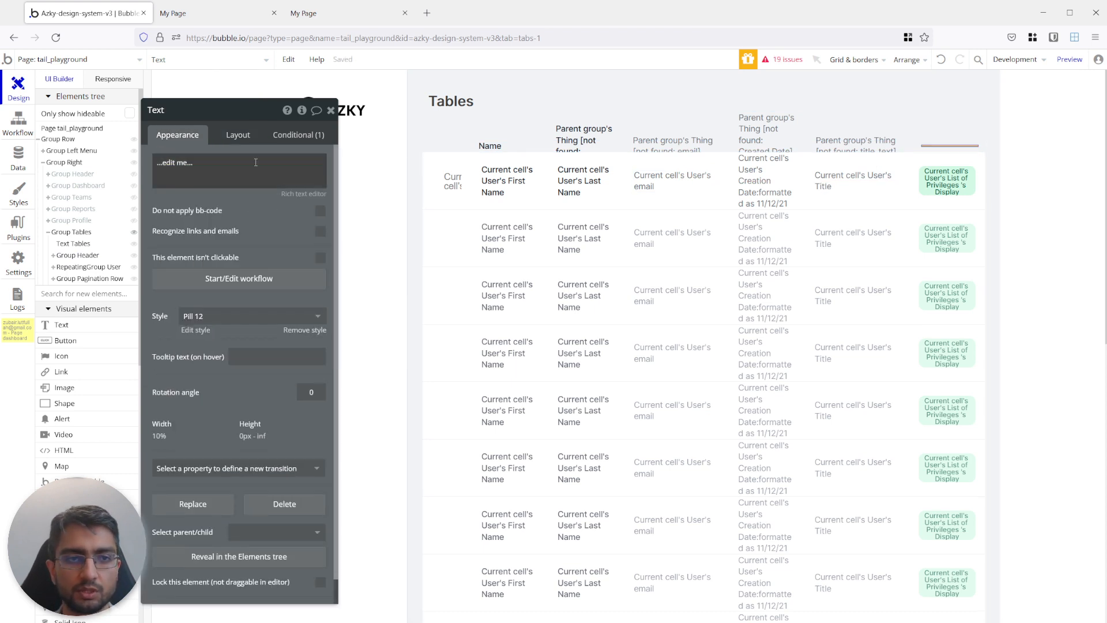
pyautogui.hotkey('ctrl', 'a')
pyautogui.write('Rol')
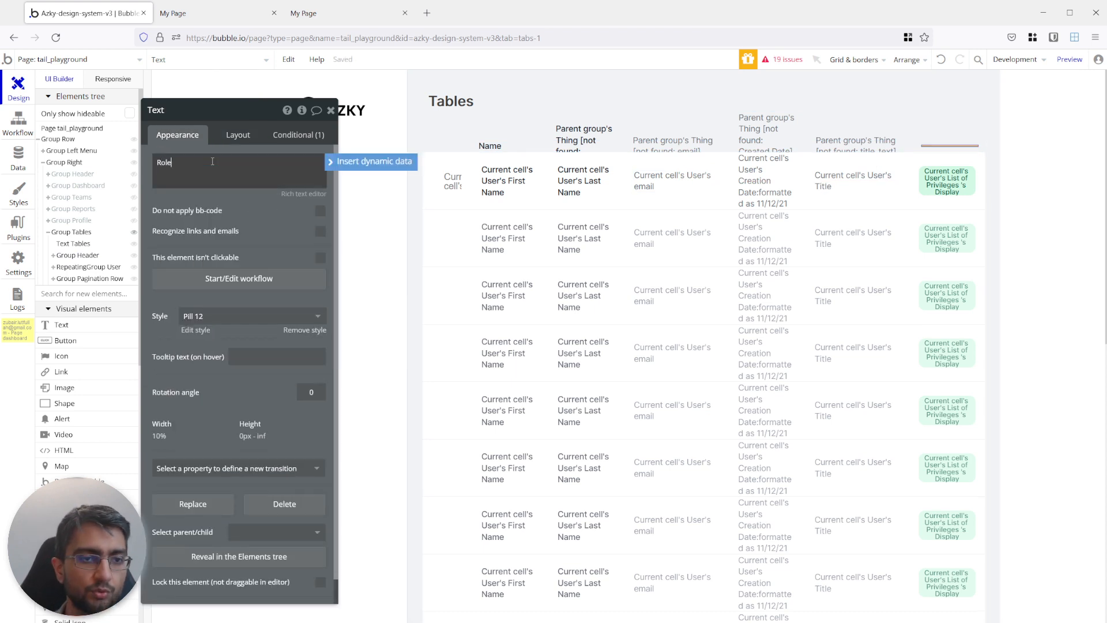
pyautogui.write('e')
# Apply the G5 W500 Centre 12px style to the Role header text.
pyautogui.click(201, 316)
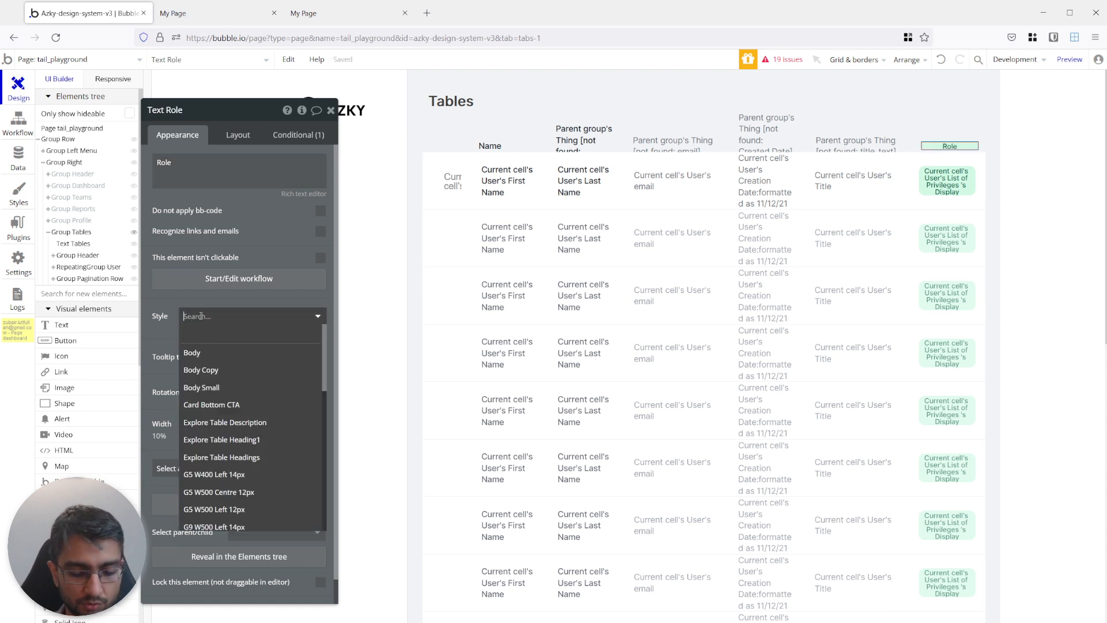
pyautogui.write('G4')
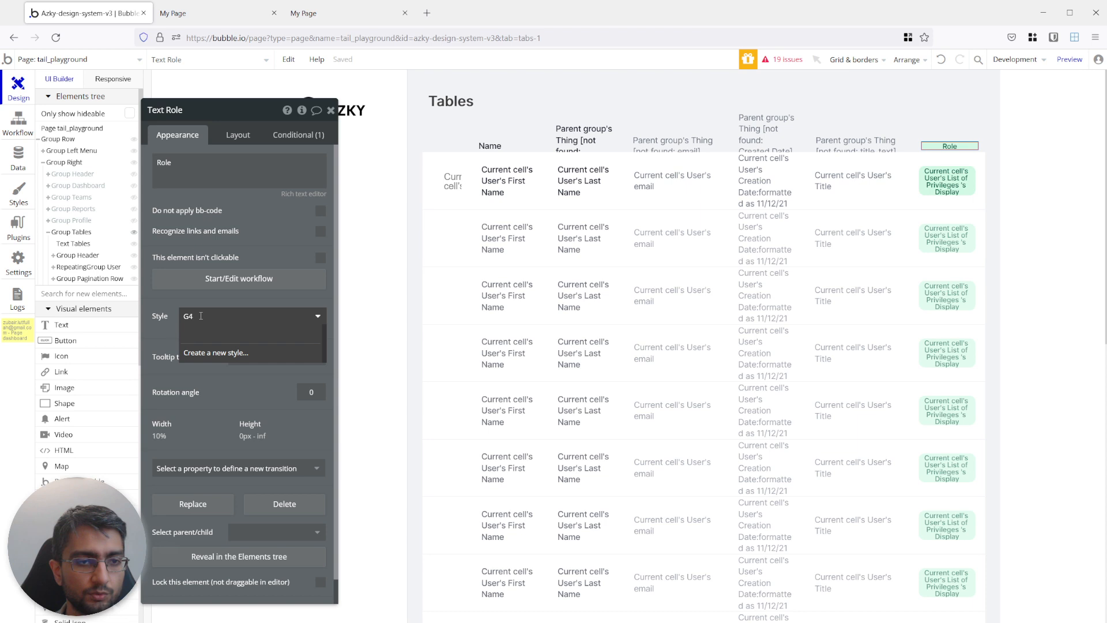
pyautogui.press('BackSpace')
pyautogui.write('5')
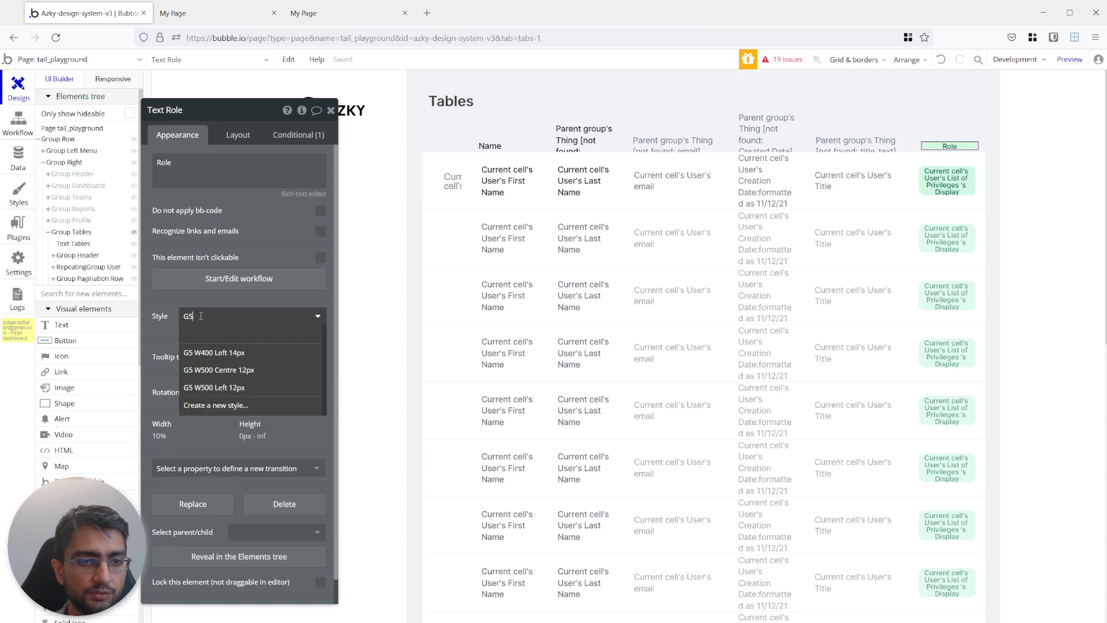
pyautogui.click(266, 372)
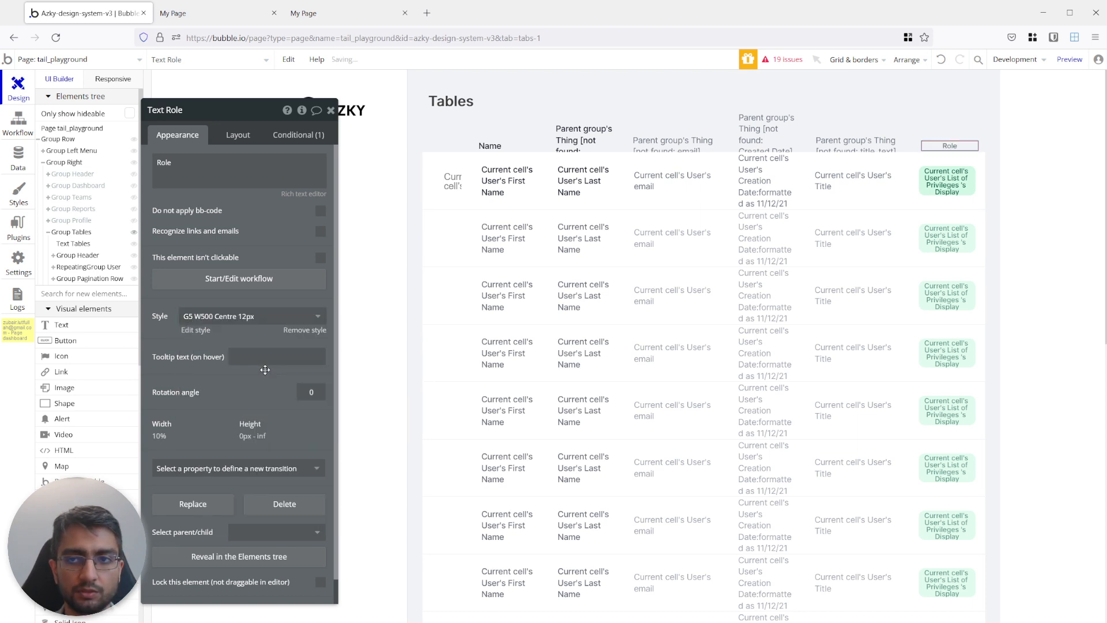
# Replace the dynamic content of the header text above the title column with TITLE.
pyautogui.click(863, 144)
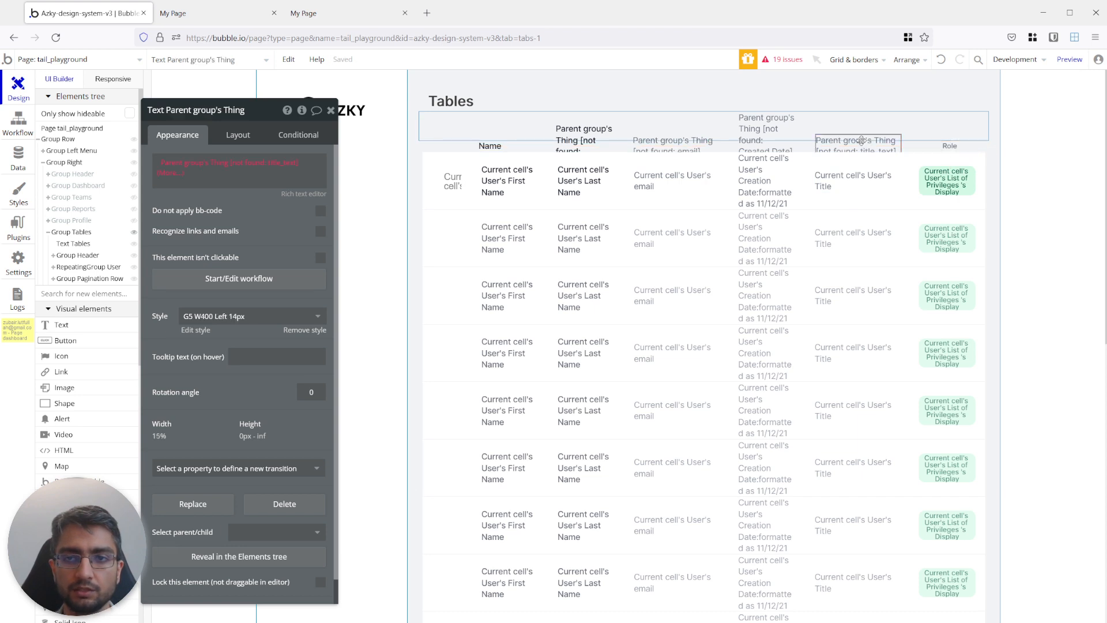
pyautogui.click(170, 164)
pyautogui.click(178, 177)
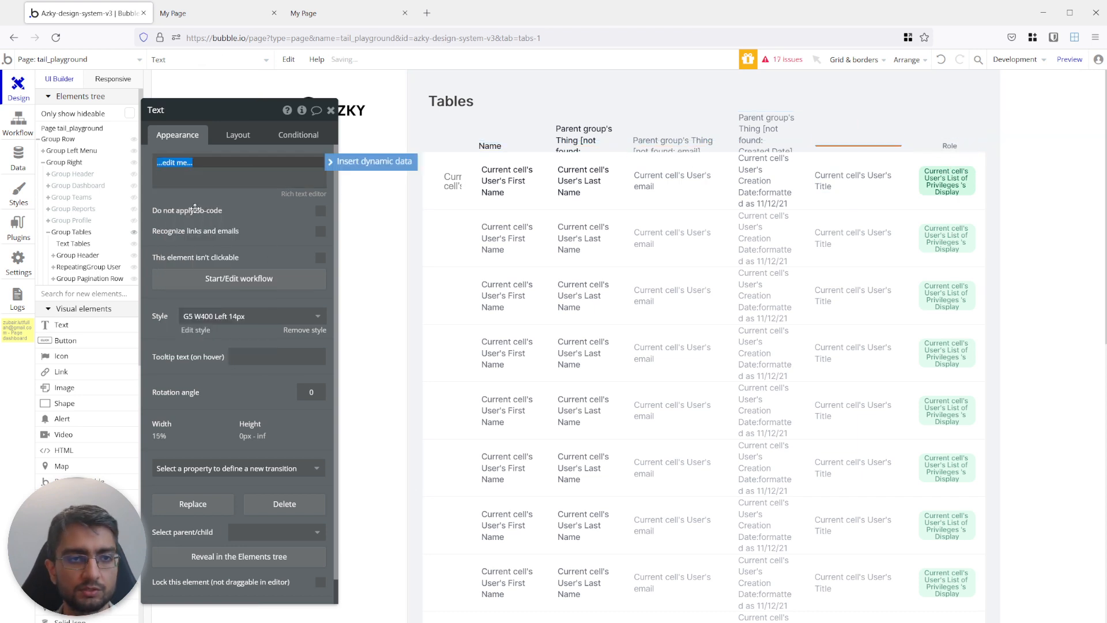
pyautogui.write('Title')
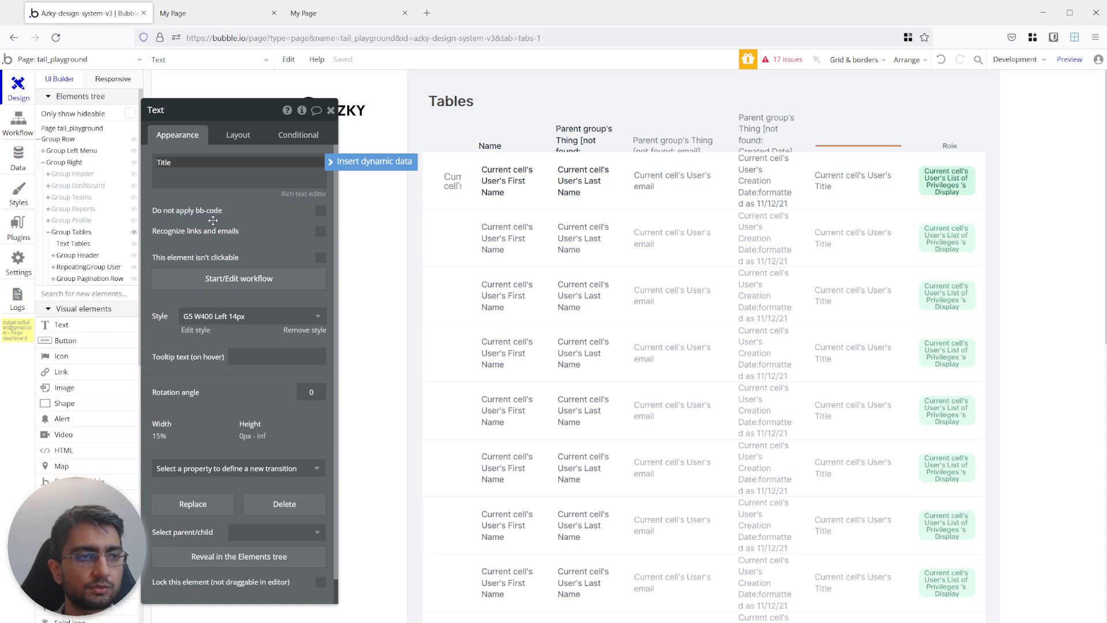
pyautogui.doubleClick(164, 165)
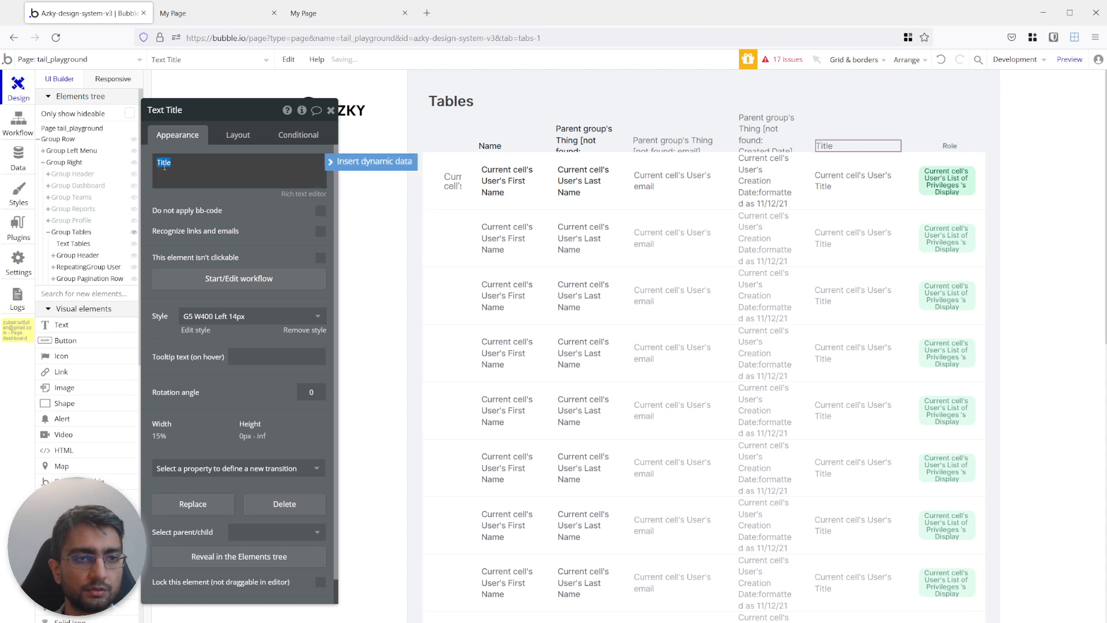
# Replace the dynamic content of the header text above the creation date column with DATE.
pyautogui.click(768, 144)
pyautogui.click(212, 167)
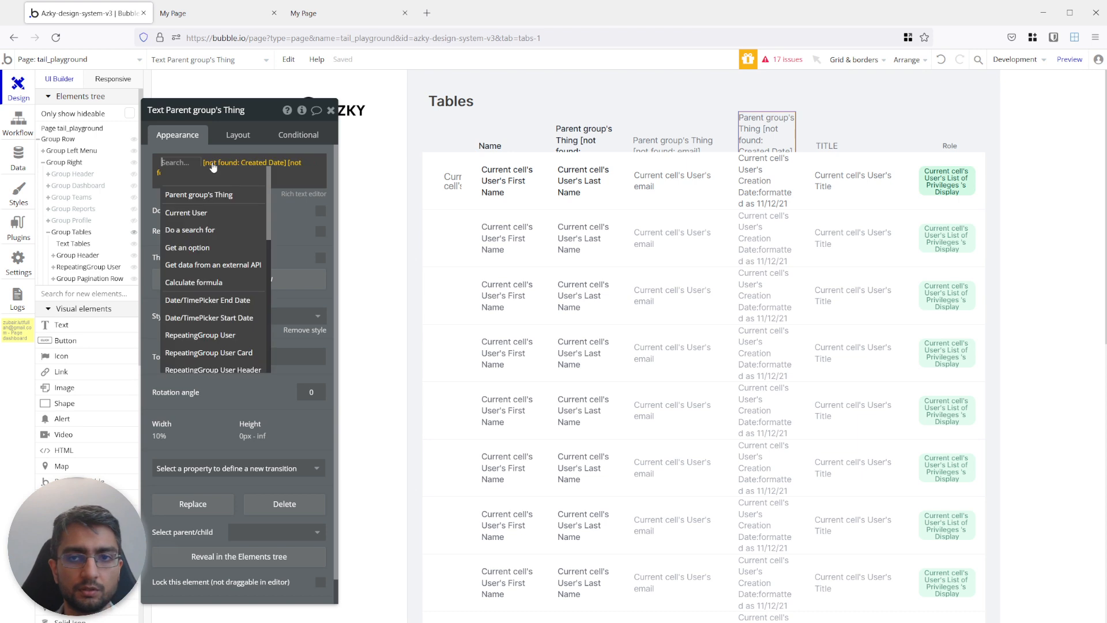
pyautogui.click(209, 175)
pyautogui.click(183, 162)
pyautogui.write('Date')
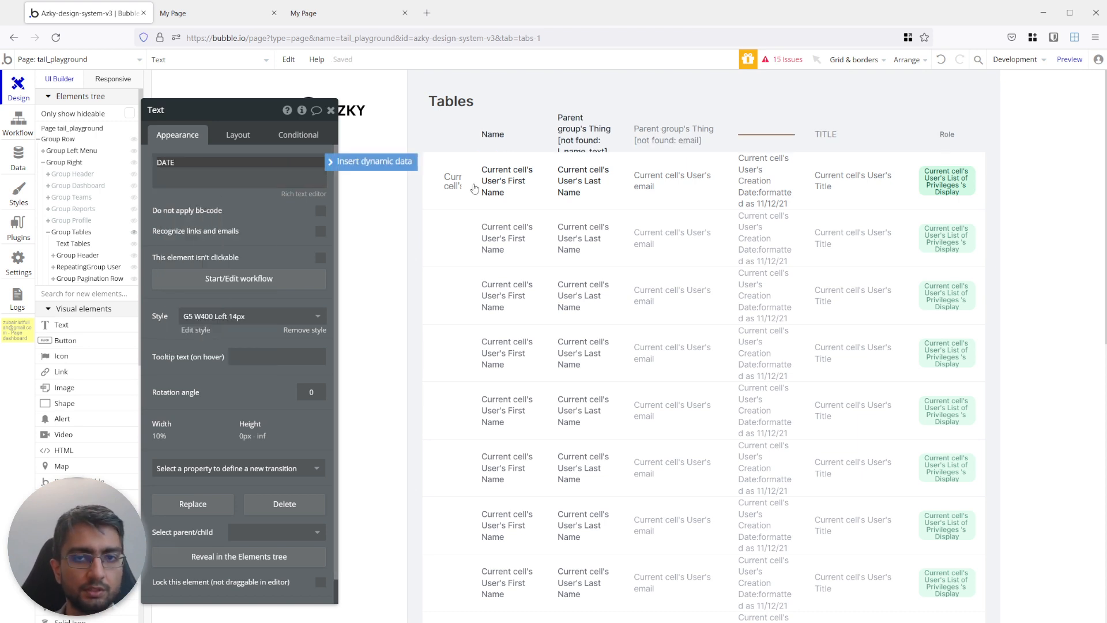
# Replace the dynamic content of the header text above the email column with EMAIL.
pyautogui.click(675, 134)
pyautogui.click(201, 167)
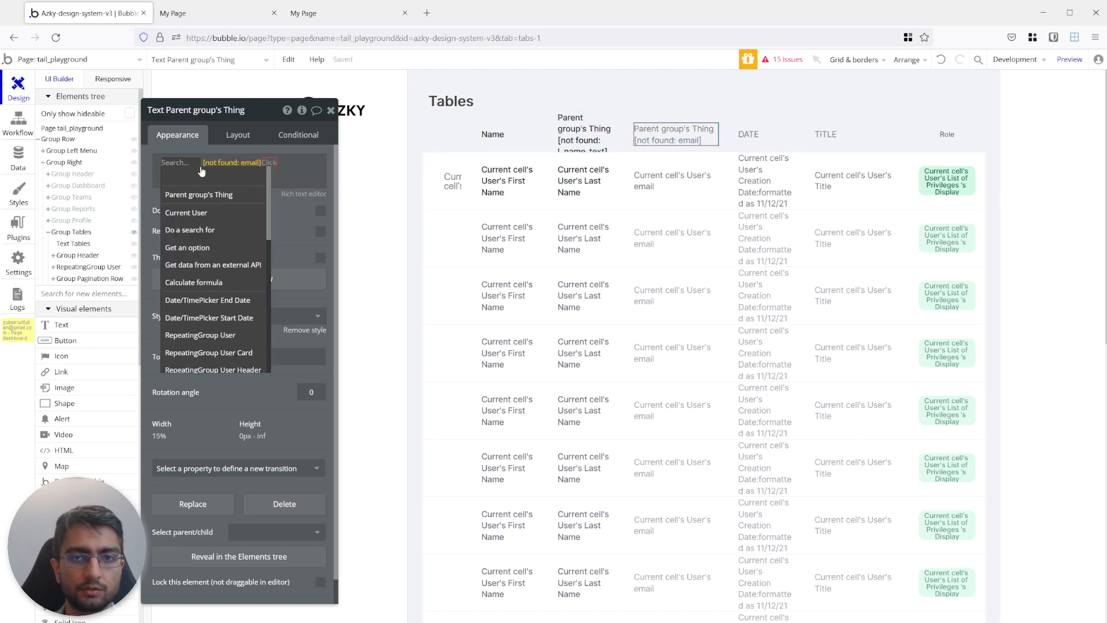
pyautogui.click(201, 173)
pyautogui.click(202, 167)
pyautogui.write('EMAIL')
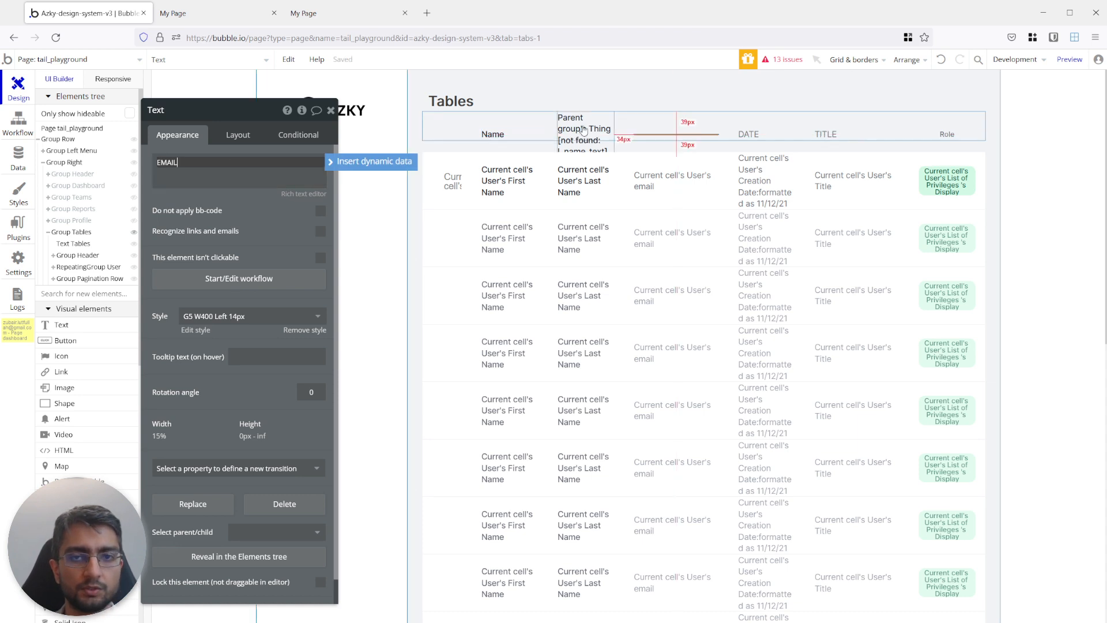
# Replace the dynamic content of the header text above the last name column with LAST NAME.
pyautogui.click(583, 132)
pyautogui.click(191, 163)
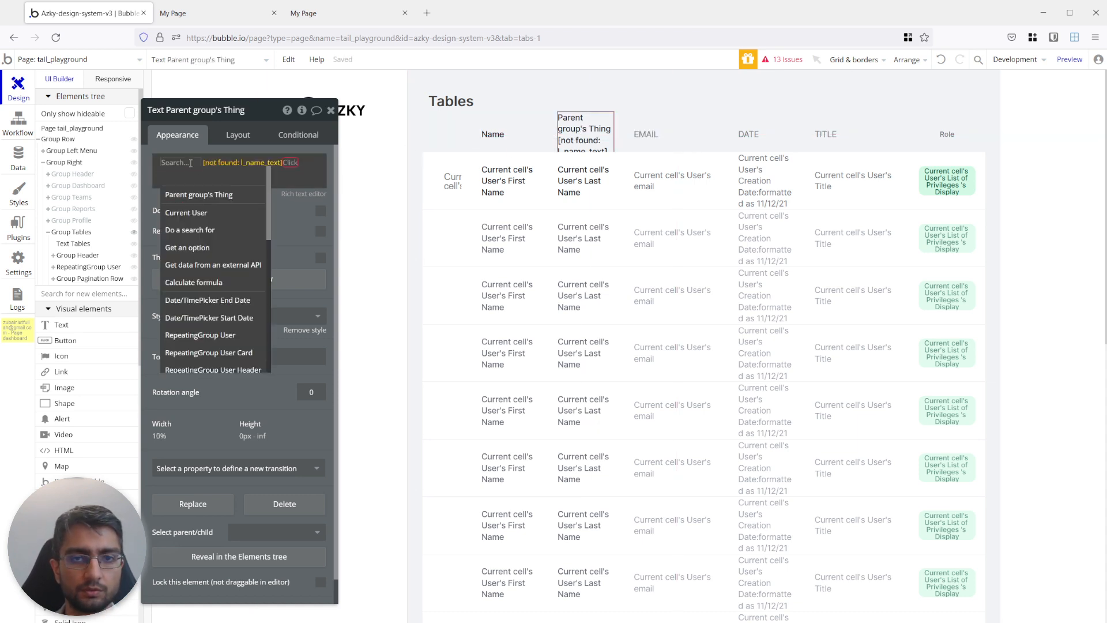
pyautogui.write('LAST NAME')
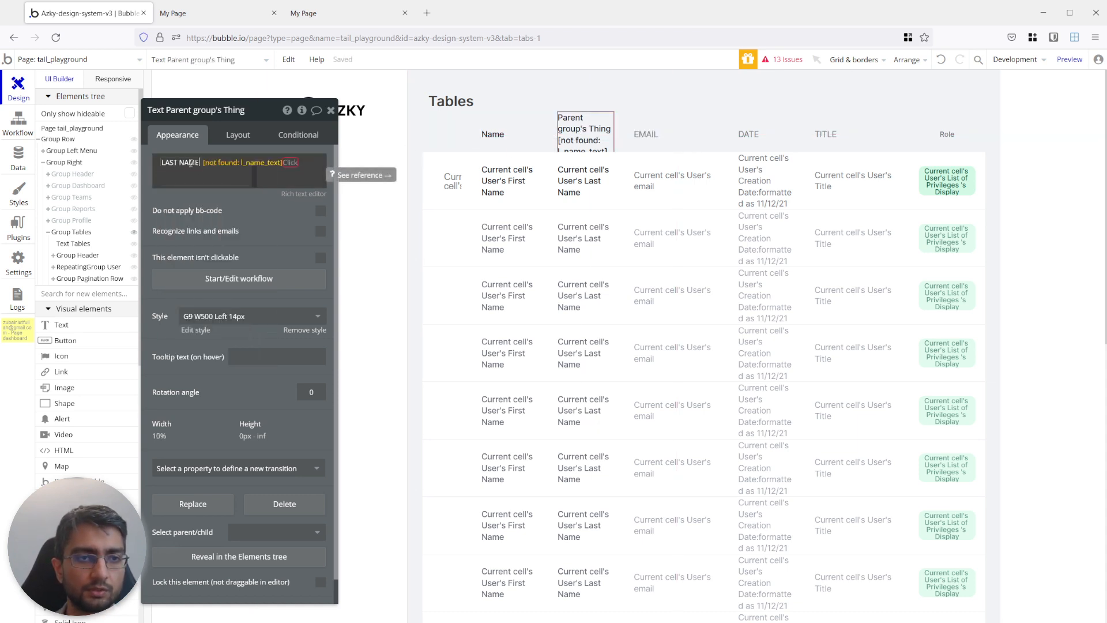
pyautogui.click(240, 212)
pyautogui.click(178, 165)
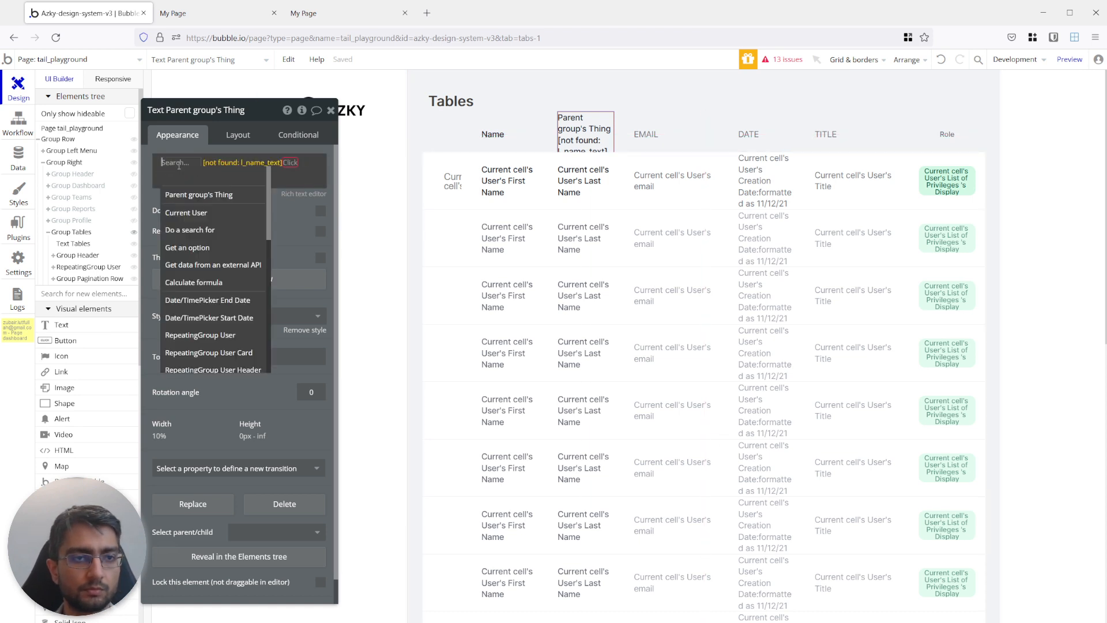
pyautogui.press('BackSpace')
pyautogui.click(178, 165)
pyautogui.write('LAST NAME')
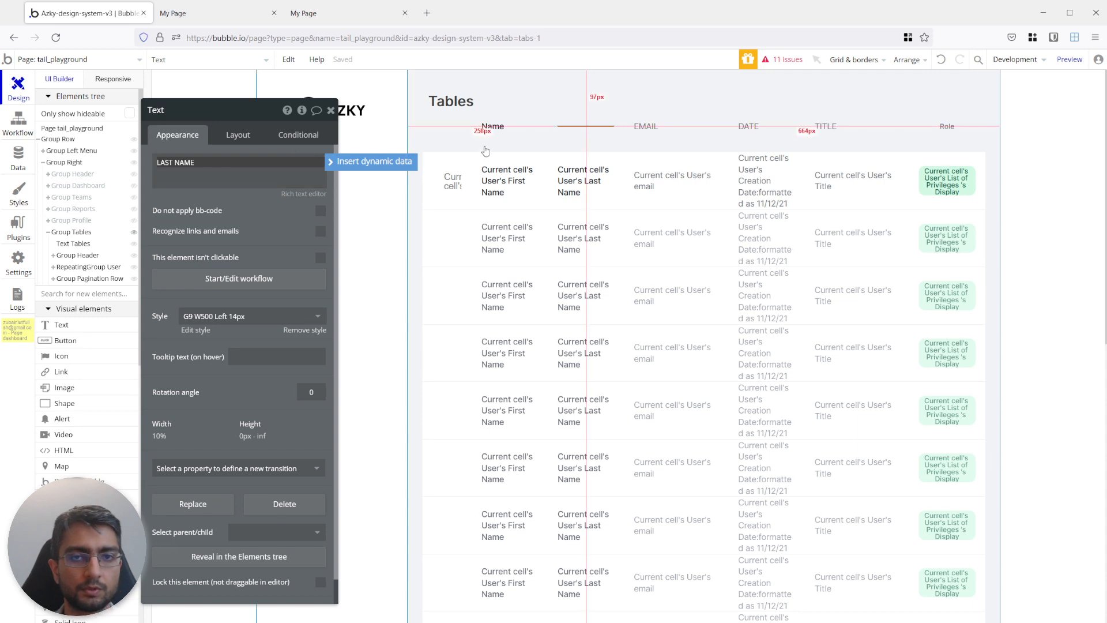
# Apply the G5 W500 Left 12px style to the LAST NAME header text.
pyautogui.click(545, 167)
pyautogui.click(600, 124)
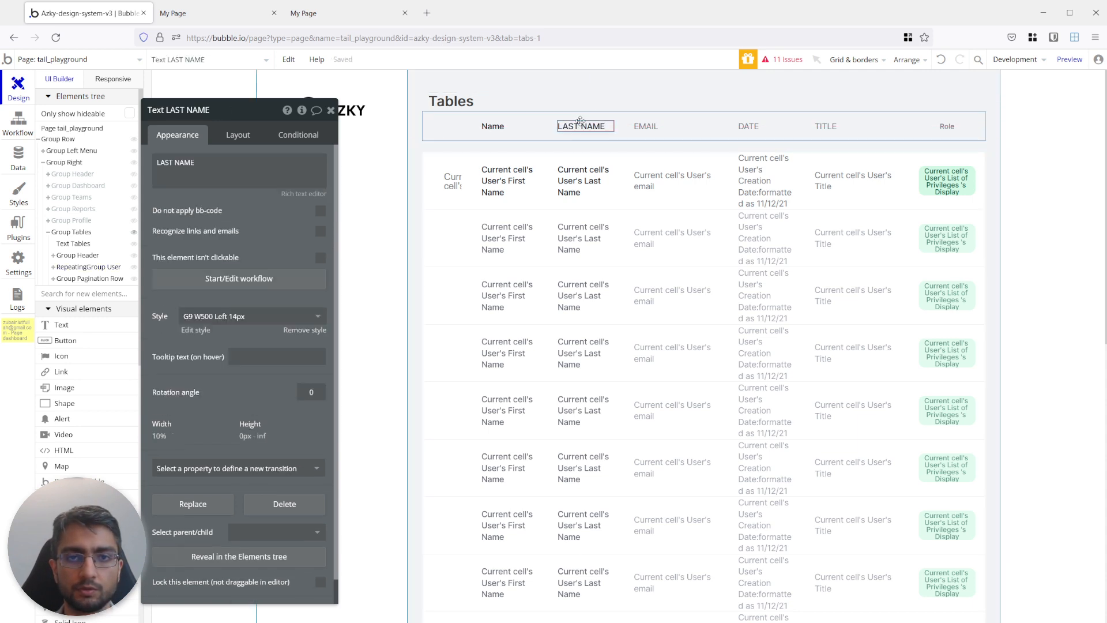
pyautogui.click(247, 321)
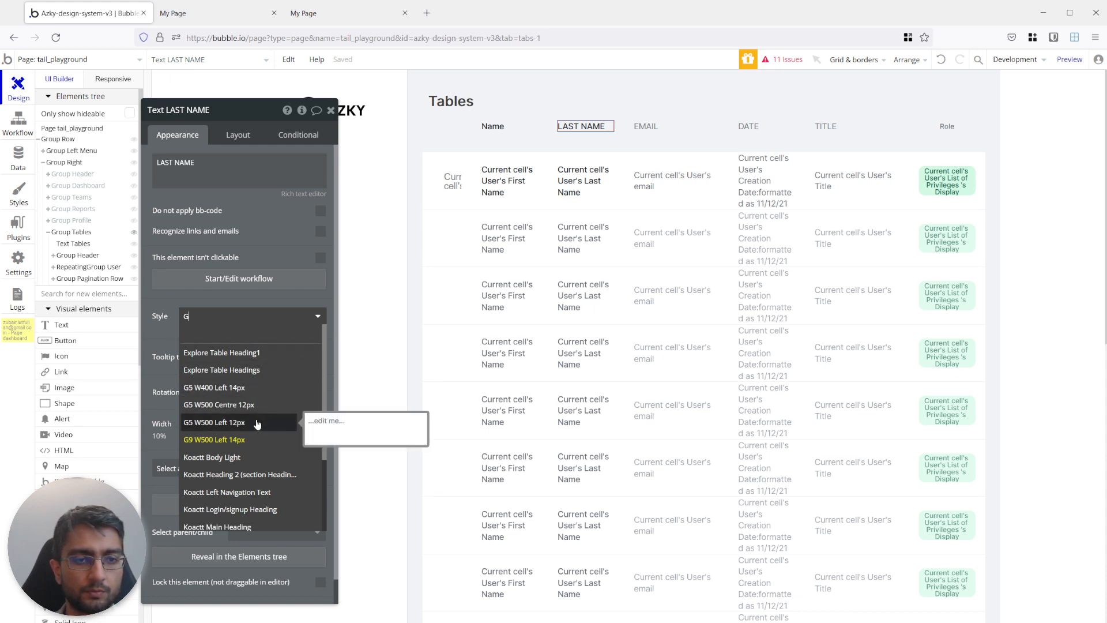
pyautogui.click(258, 422)
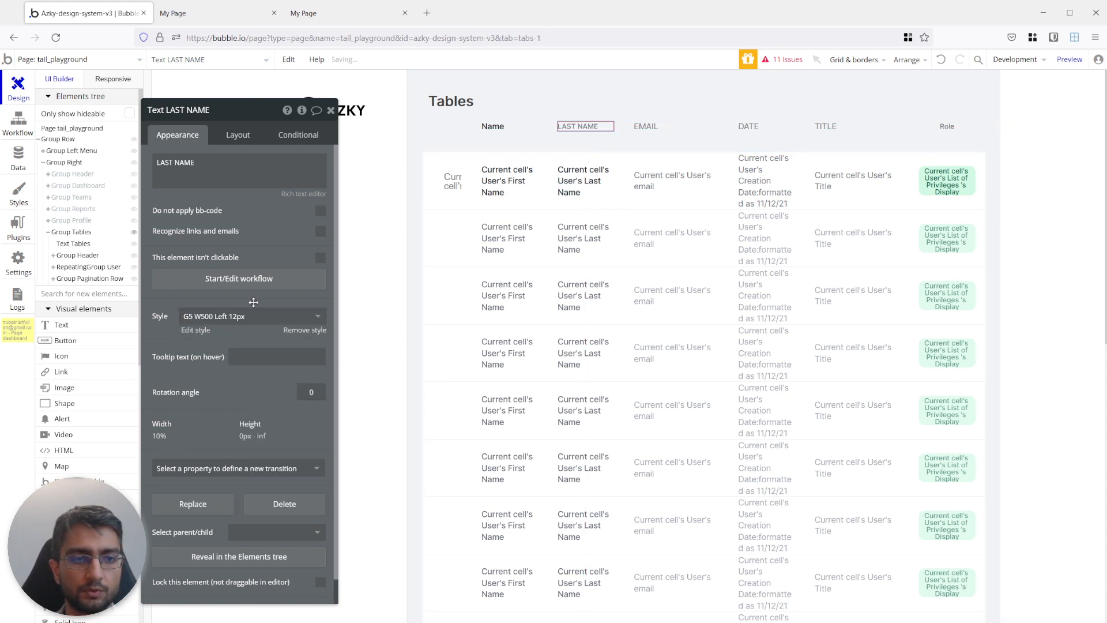
# Apply the G5 W500 Left 12px style to the Name header and change its text to NAME in capitals.
pyautogui.click(496, 128)
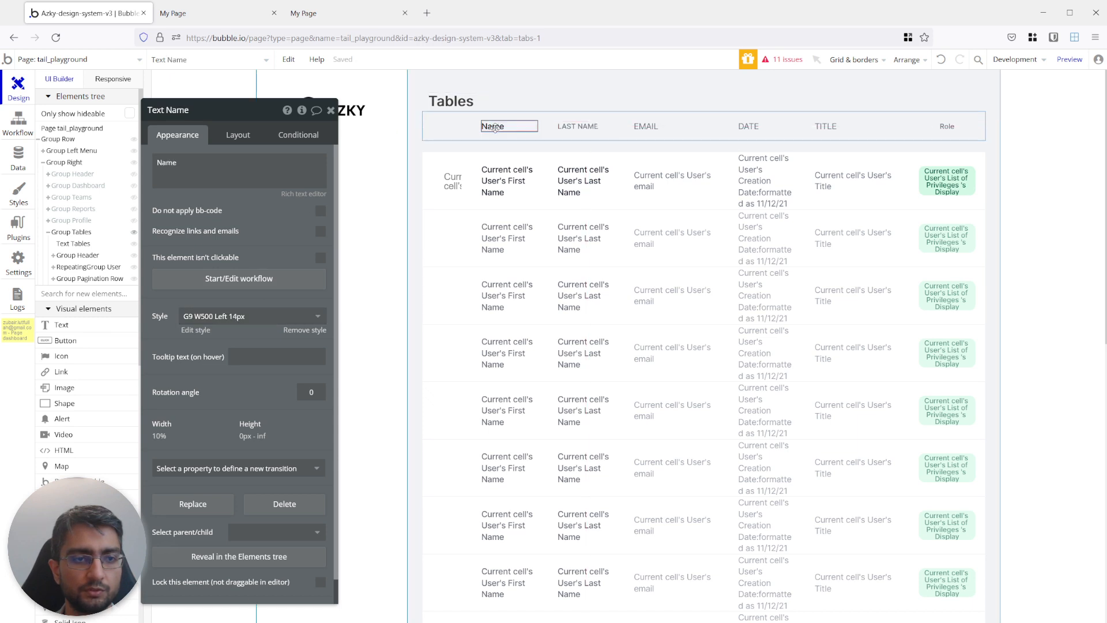
pyautogui.click(197, 316)
pyautogui.write('G5W')
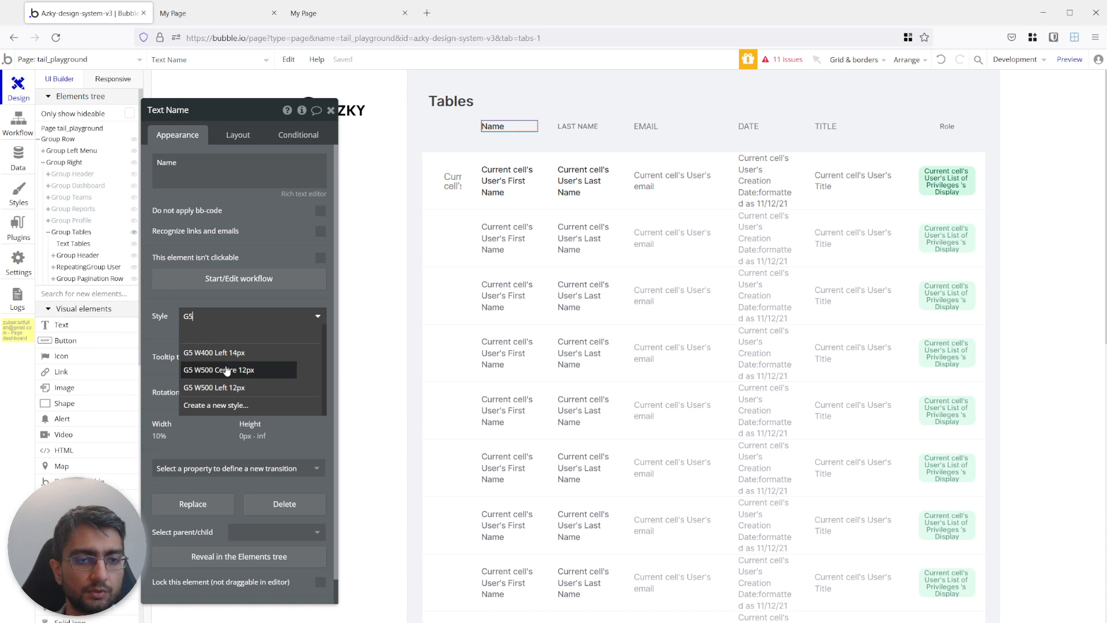
pyautogui.click(225, 391)
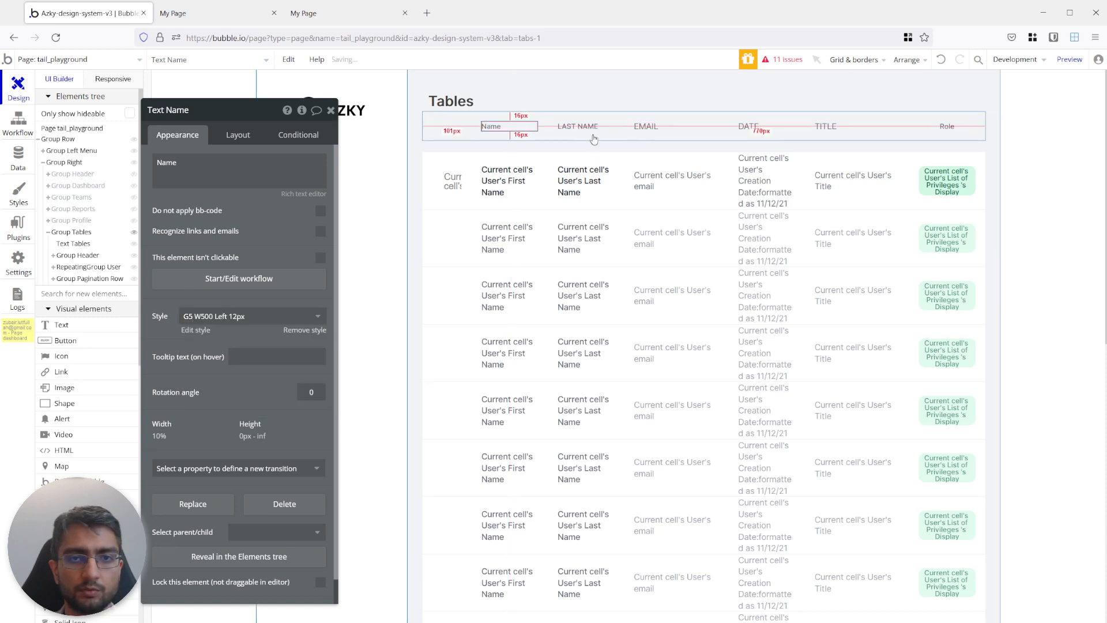
pyautogui.click(226, 169)
pyautogui.hotkey('ctrl', 'a')
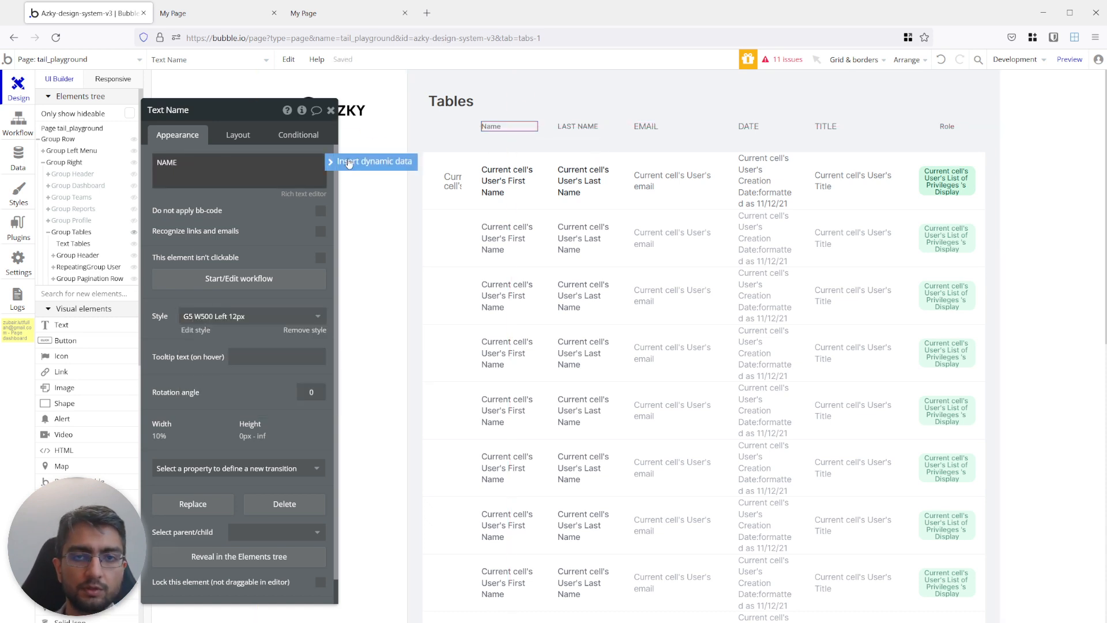
# Change the Role header text to ROLE in capitals to match the other column labels.
pyautogui.click(647, 128)
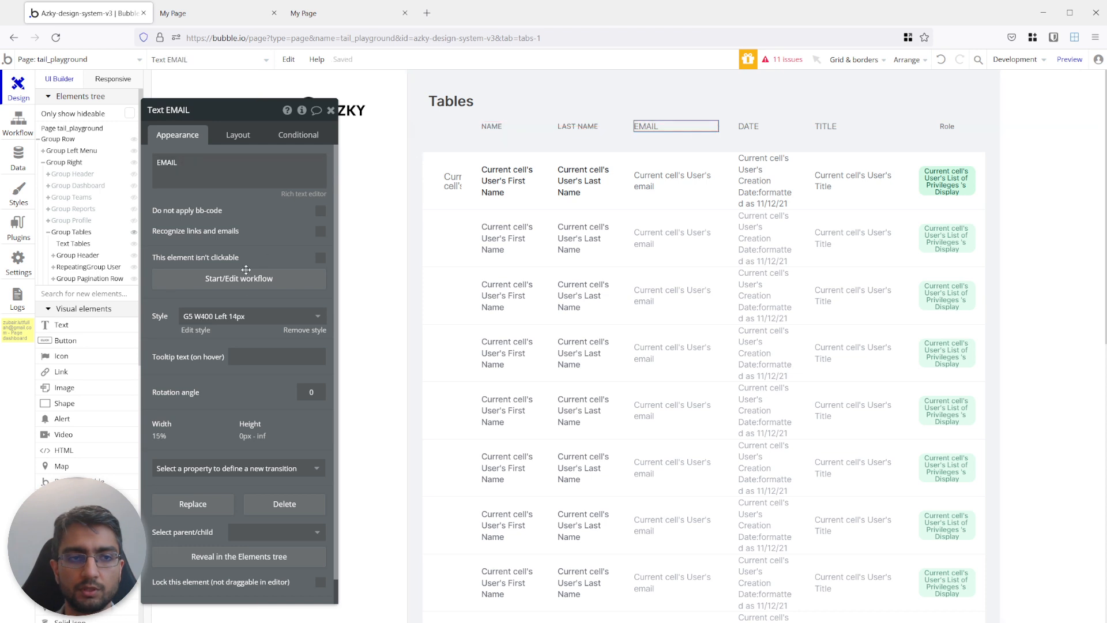
pyautogui.click(749, 130)
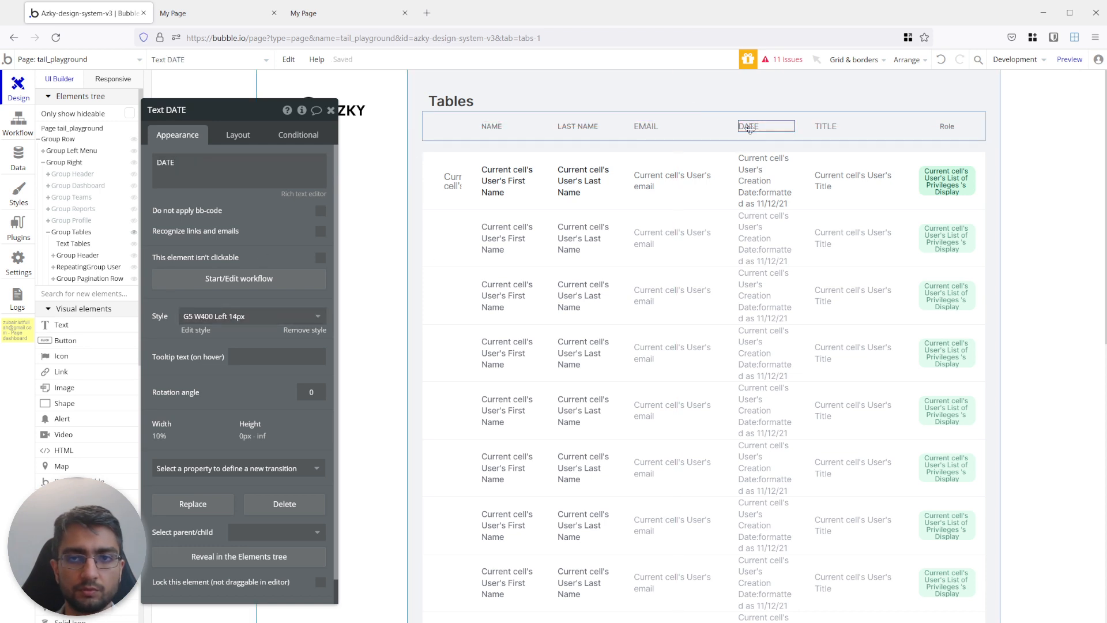
pyautogui.click(826, 126)
pyautogui.click(947, 126)
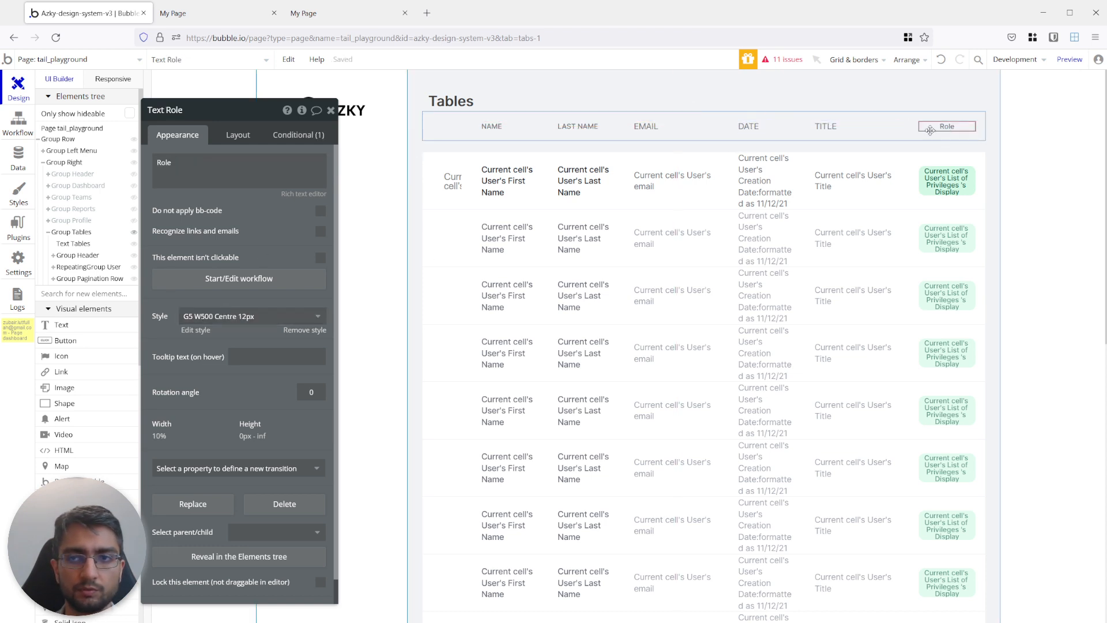
pyautogui.doubleClick(200, 166)
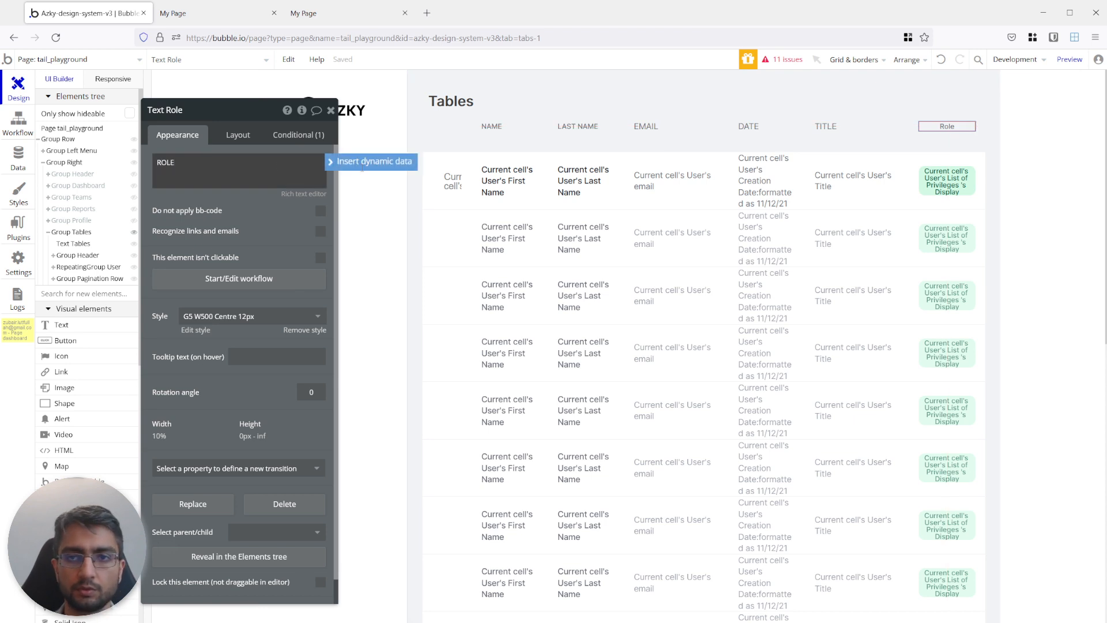
pyautogui.click(607, 188)
# Set the top margin of RepeatingGroup User to 0 px so it sits directly beneath Group Header.
pyautogui.click(543, 153)
pyautogui.click(527, 133)
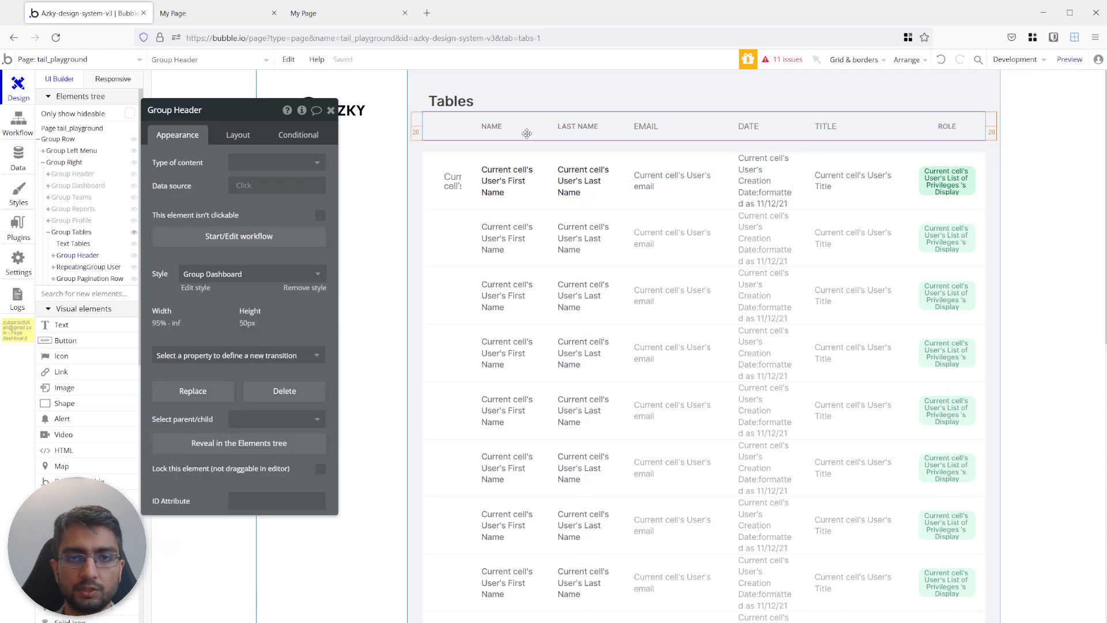
pyautogui.click(453, 182)
pyautogui.click(450, 227)
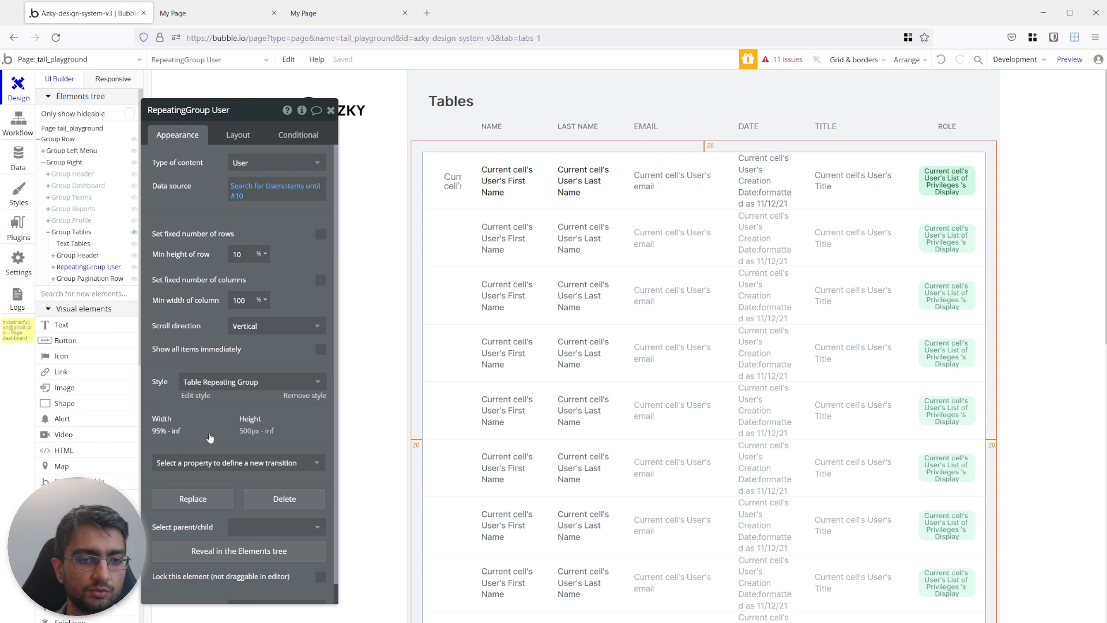
pyautogui.scroll(-1, 211, 438)
pyautogui.click(222, 138)
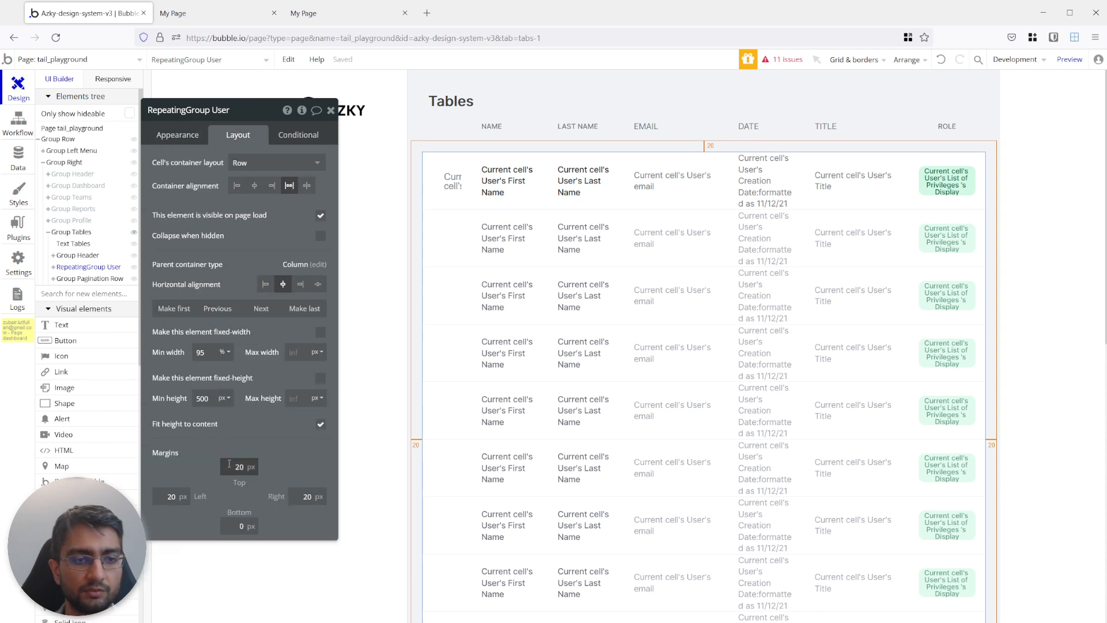
pyautogui.write('0')
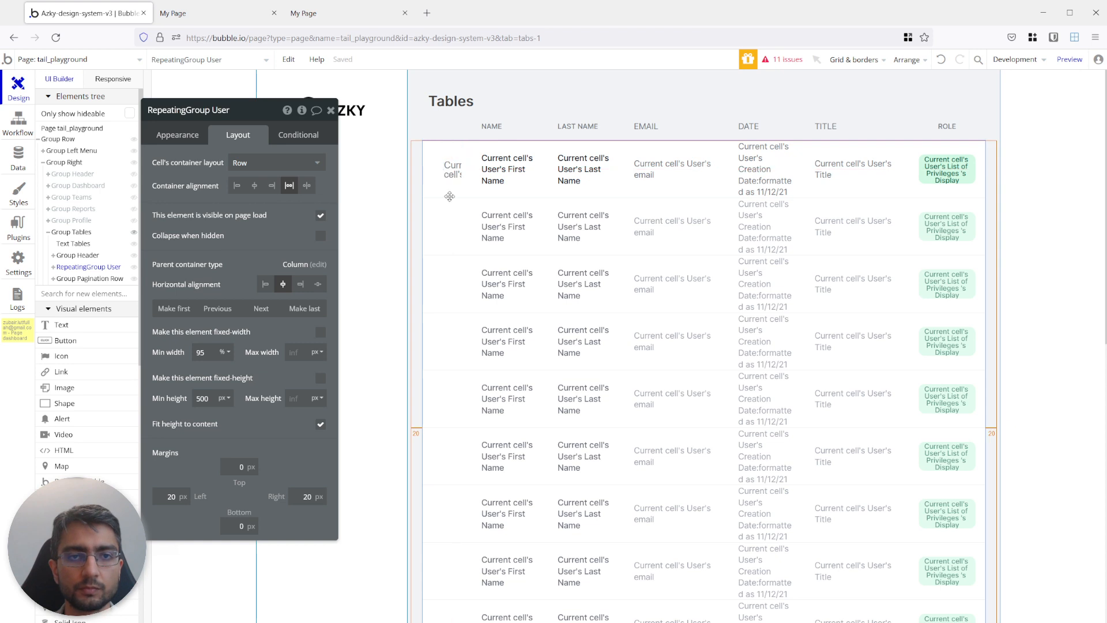
# Apply the Table Header style to Group Header.
pyautogui.click(448, 132)
pyautogui.click(177, 135)
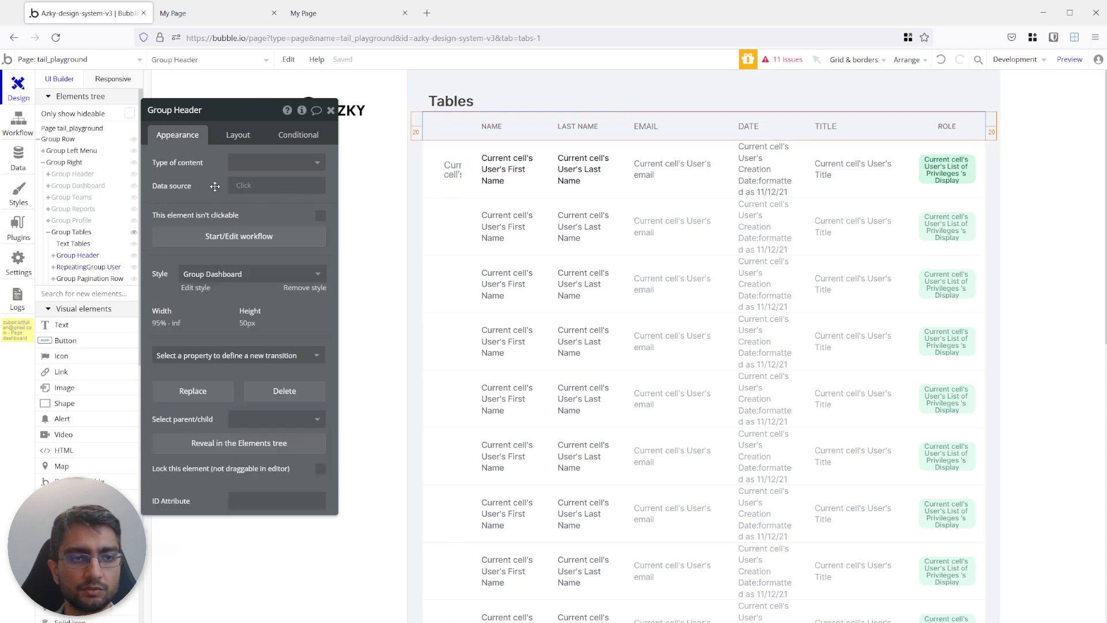
pyautogui.click(231, 276)
pyautogui.write('hea')
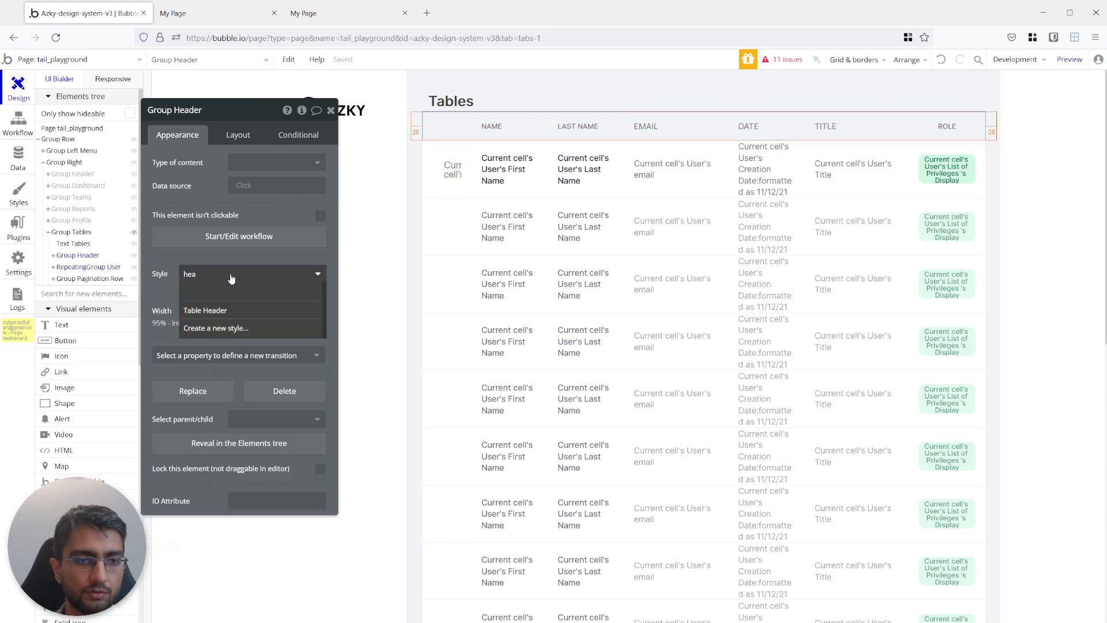
pyautogui.click(219, 310)
pyautogui.click(546, 216)
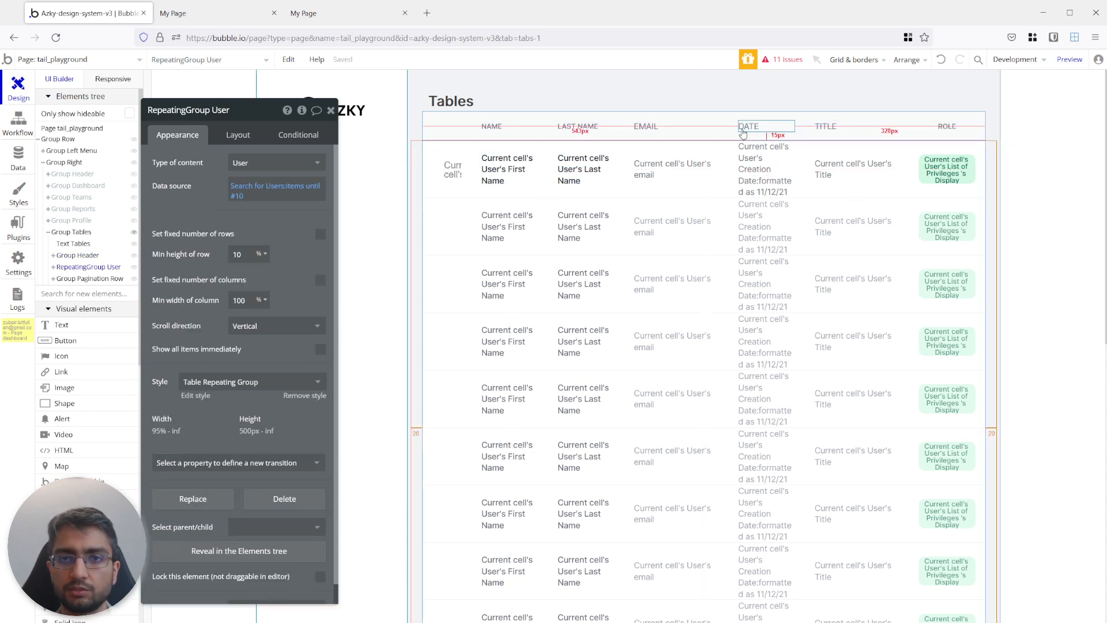
# Refresh the playground preview and compare its table with the reference dashboard page at different page widths.
pyautogui.click(219, 13)
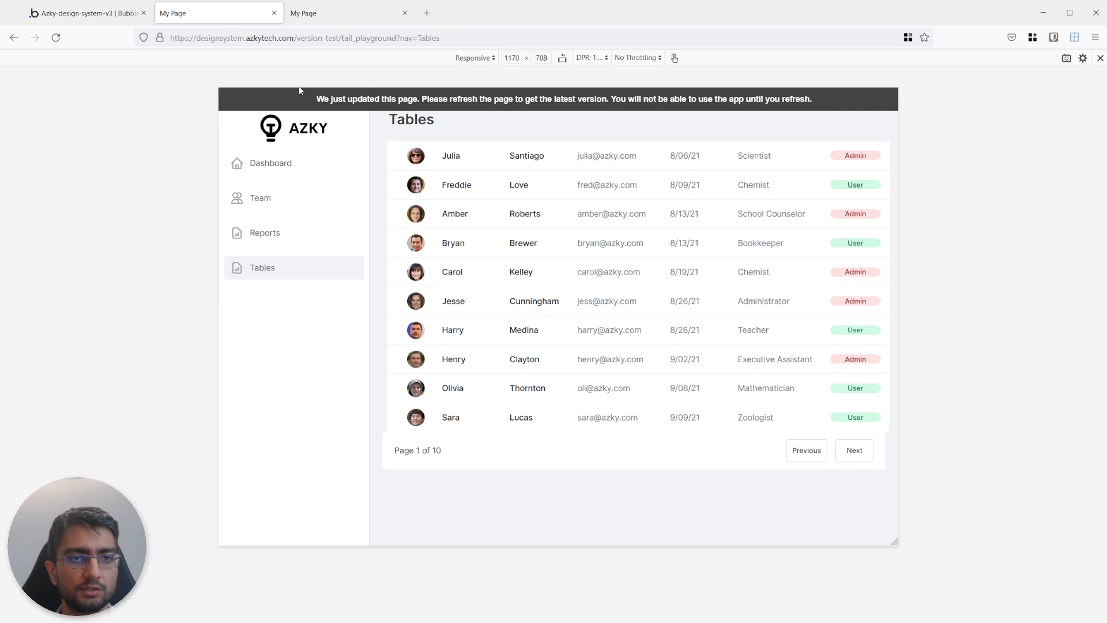
pyautogui.click(304, 102)
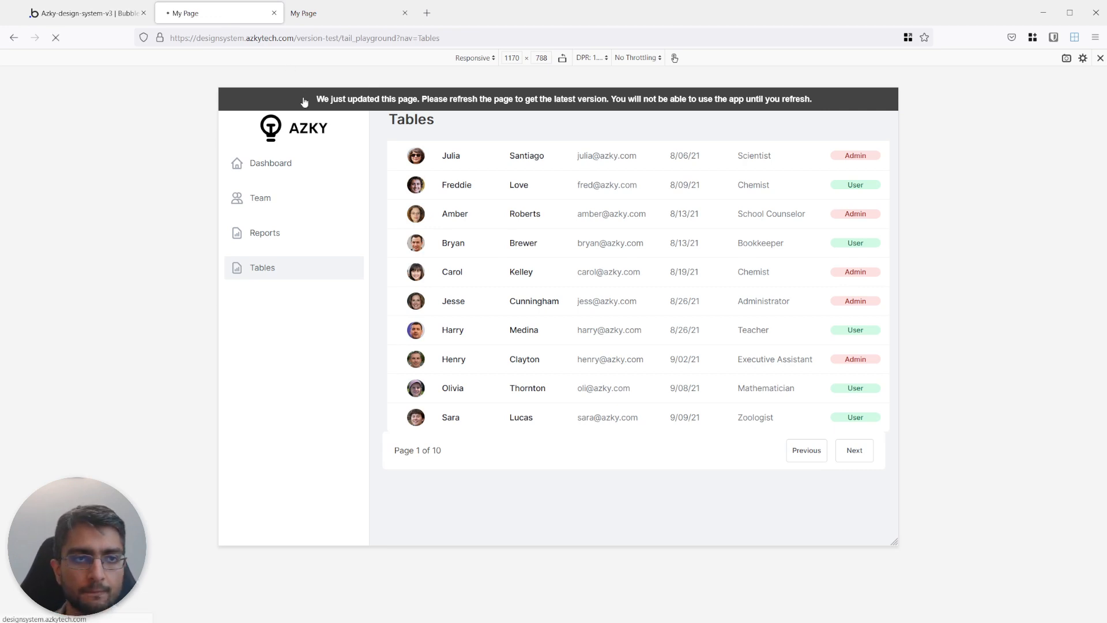
pyautogui.click(358, 15)
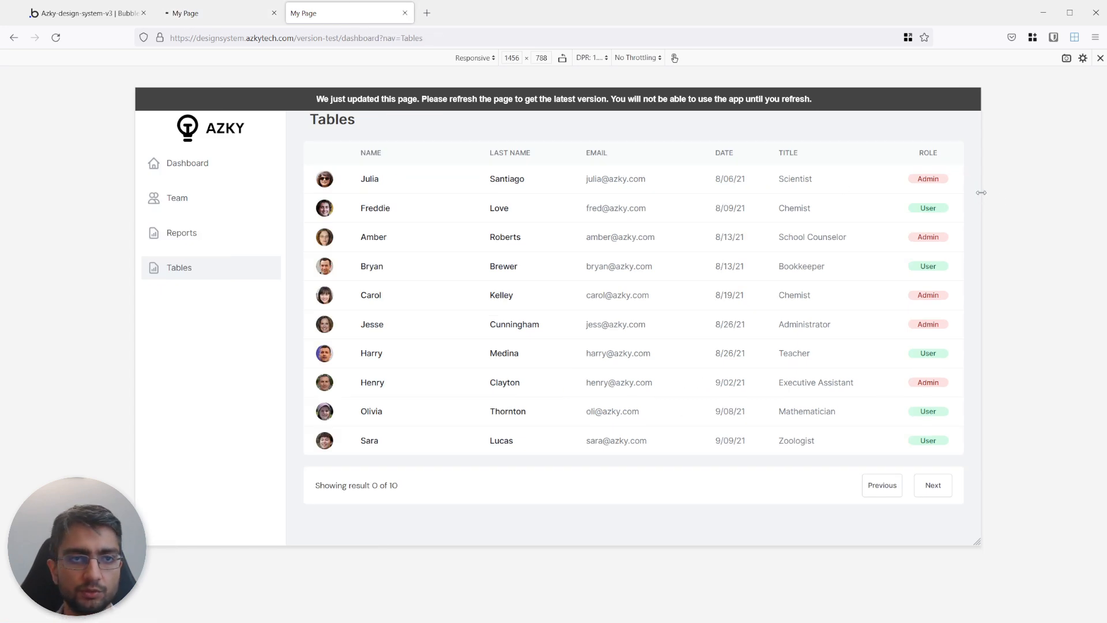
pyautogui.moveTo(981, 193); pyautogui.dragTo(948, 188)
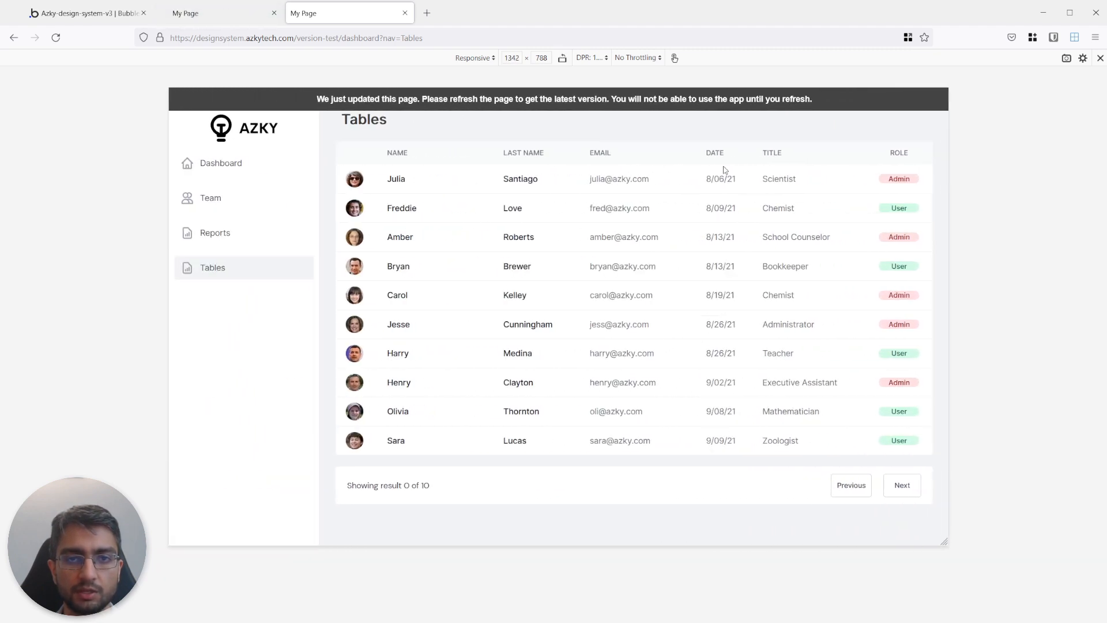
pyautogui.click(218, 15)
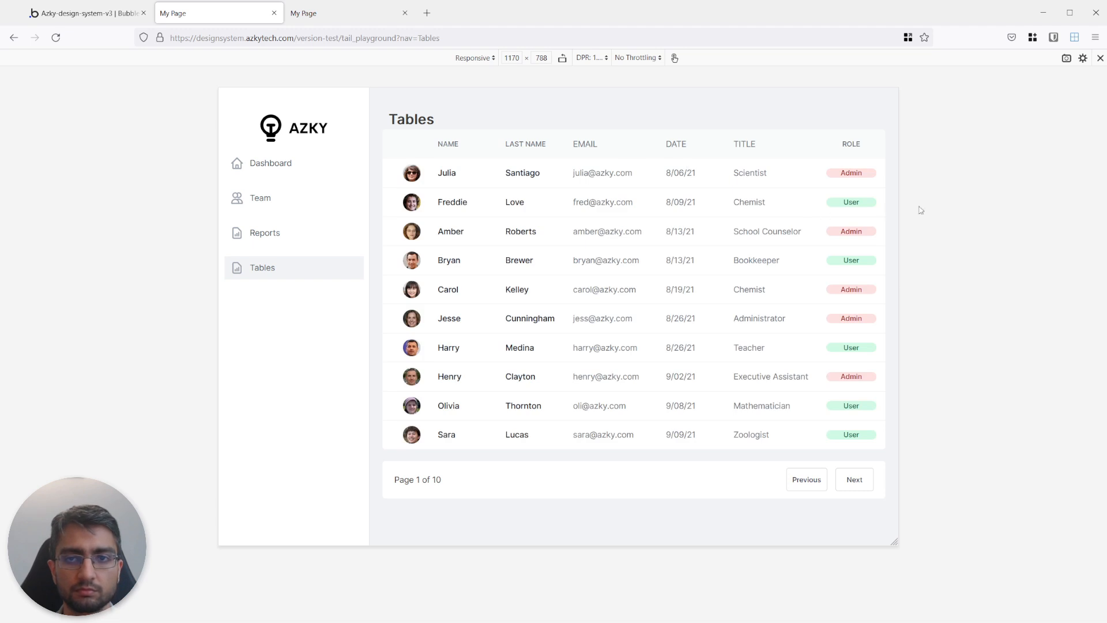
pyautogui.moveTo(899, 199); pyautogui.dragTo(1028, 189)
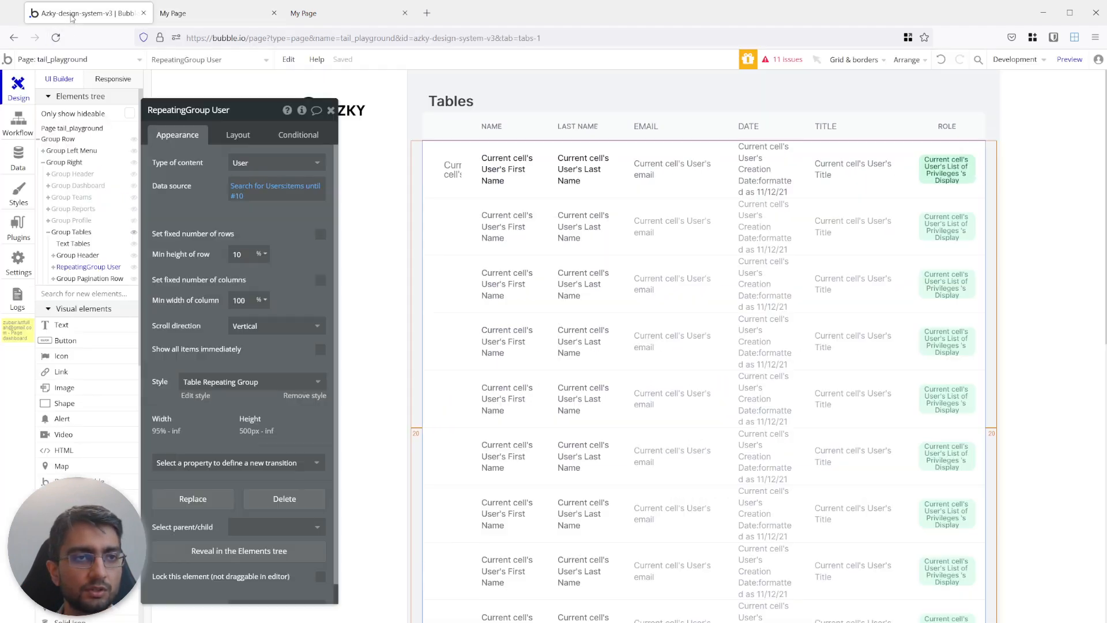
# Add a condition to the LAST NAME header text and open its When expression for editing.
pyautogui.click(81, 12)
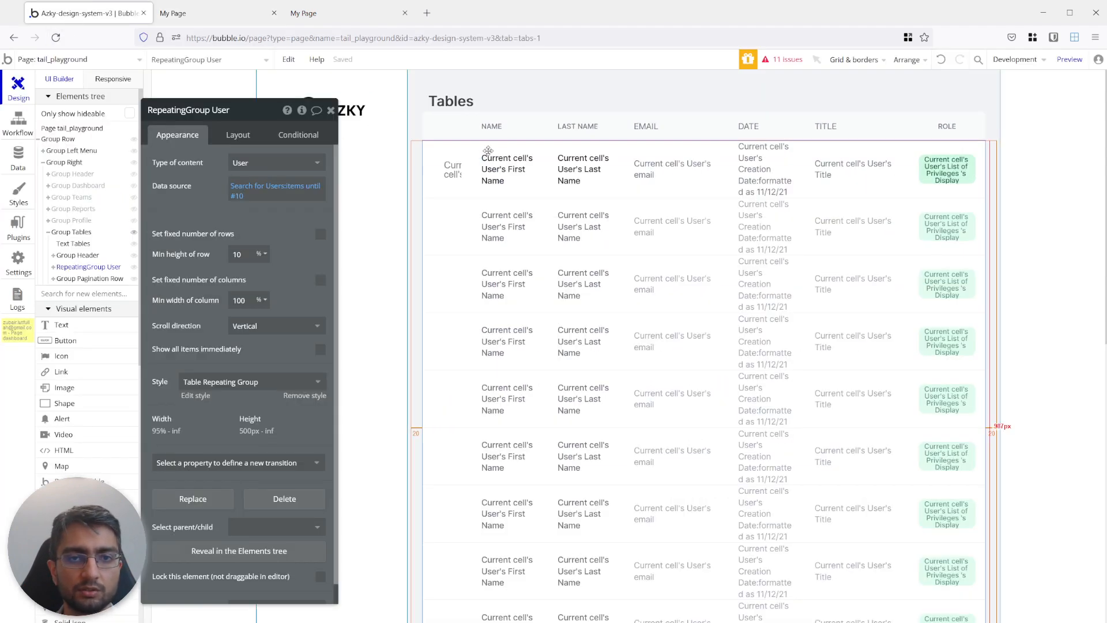
pyautogui.click(582, 134)
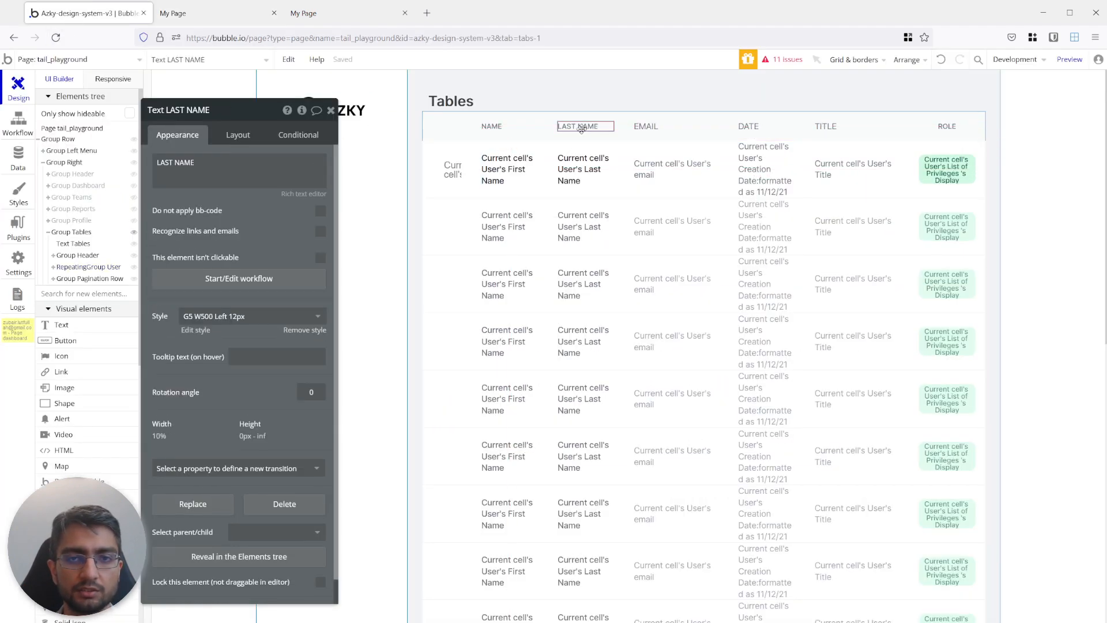
pyautogui.click(291, 137)
pyautogui.click(192, 163)
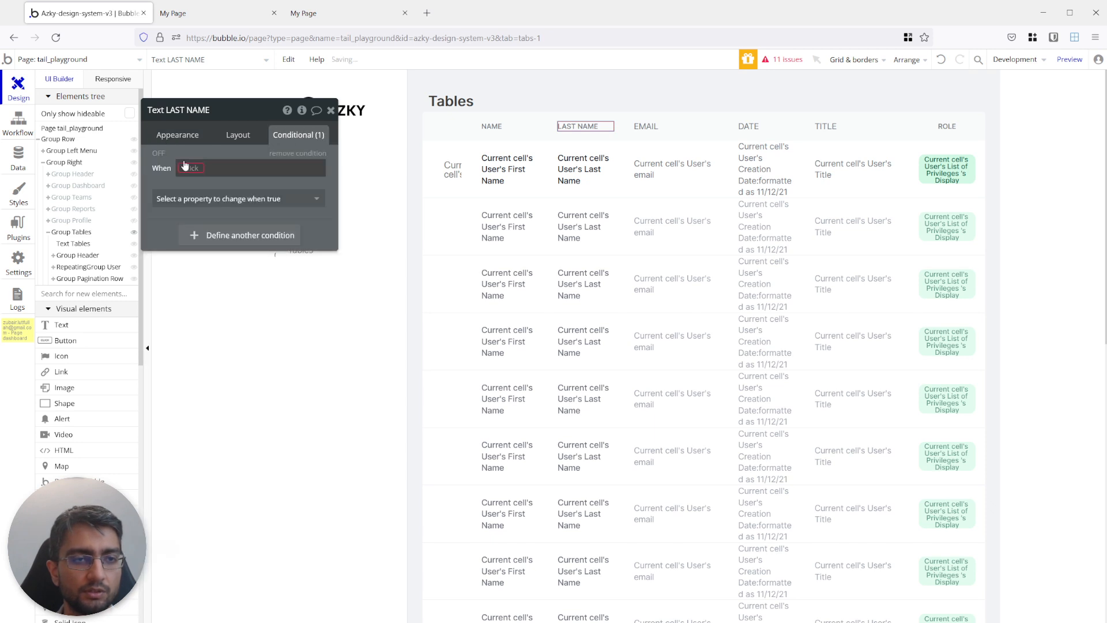
pyautogui.click(185, 168)
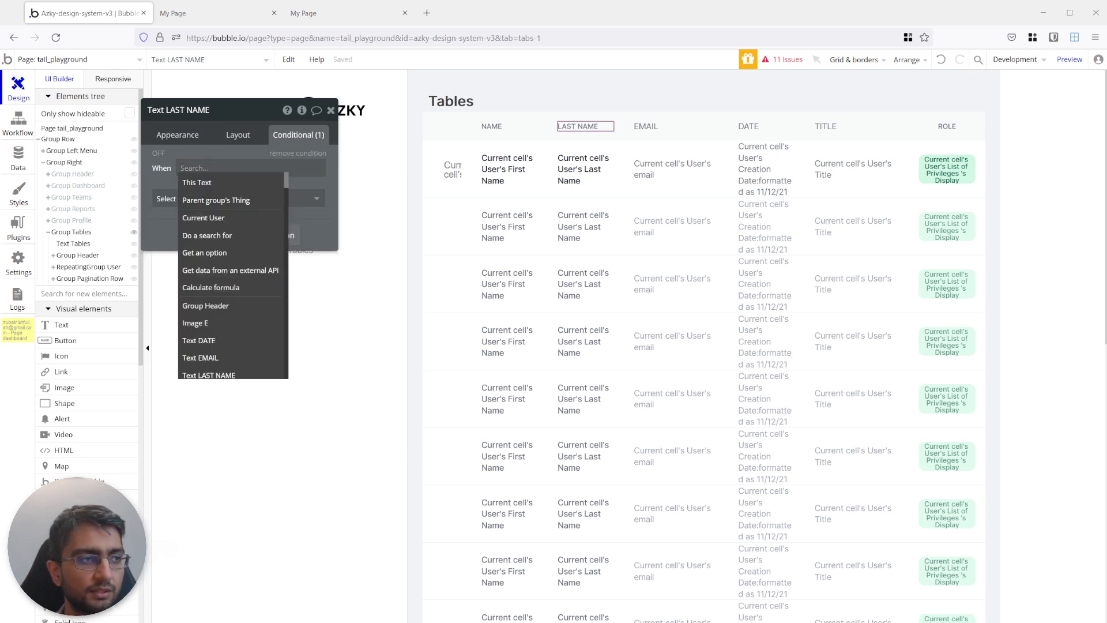
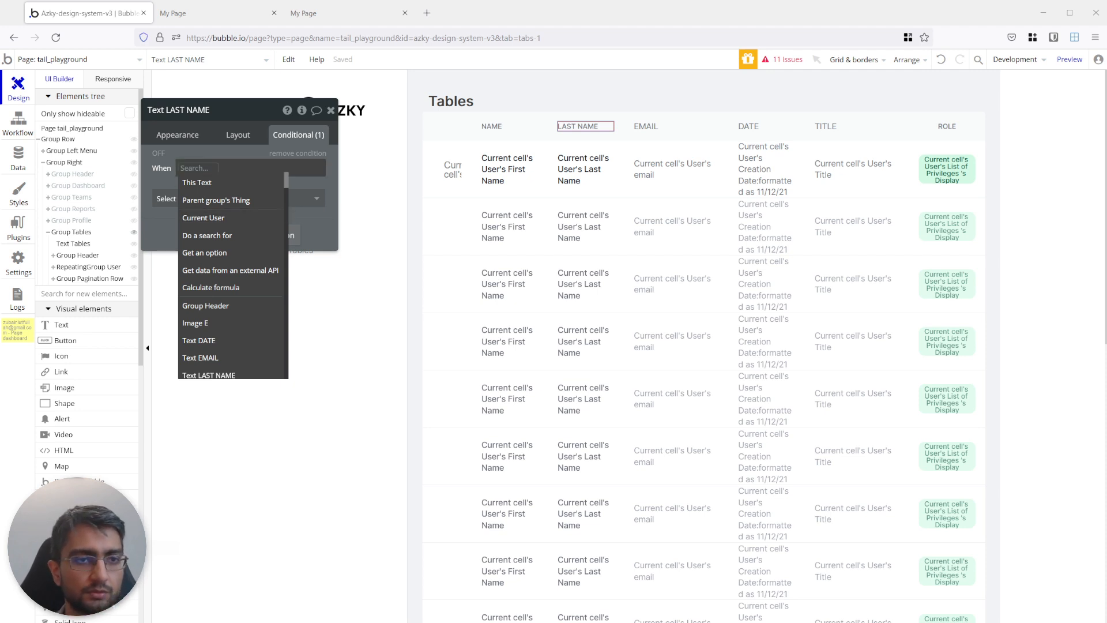
# Begin the LAST NAME header's condition with Current page width and the less-than (<) operator.
pyautogui.click(194, 169)
pyautogui.write('woo')
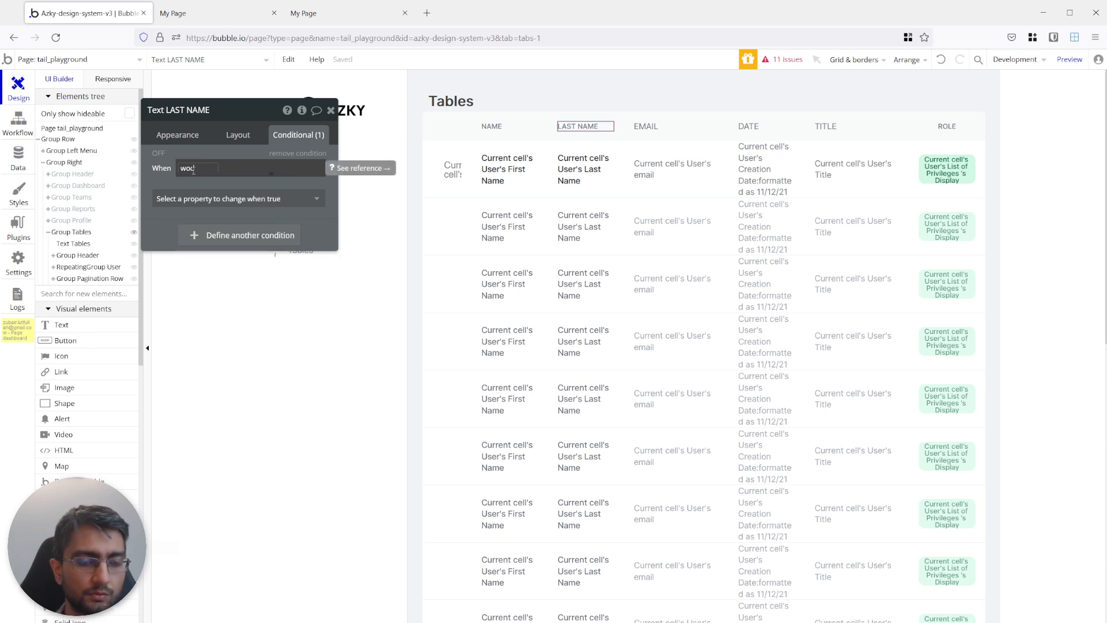
pyautogui.press('BackSpace')
pyautogui.write('id')
pyautogui.click(199, 184)
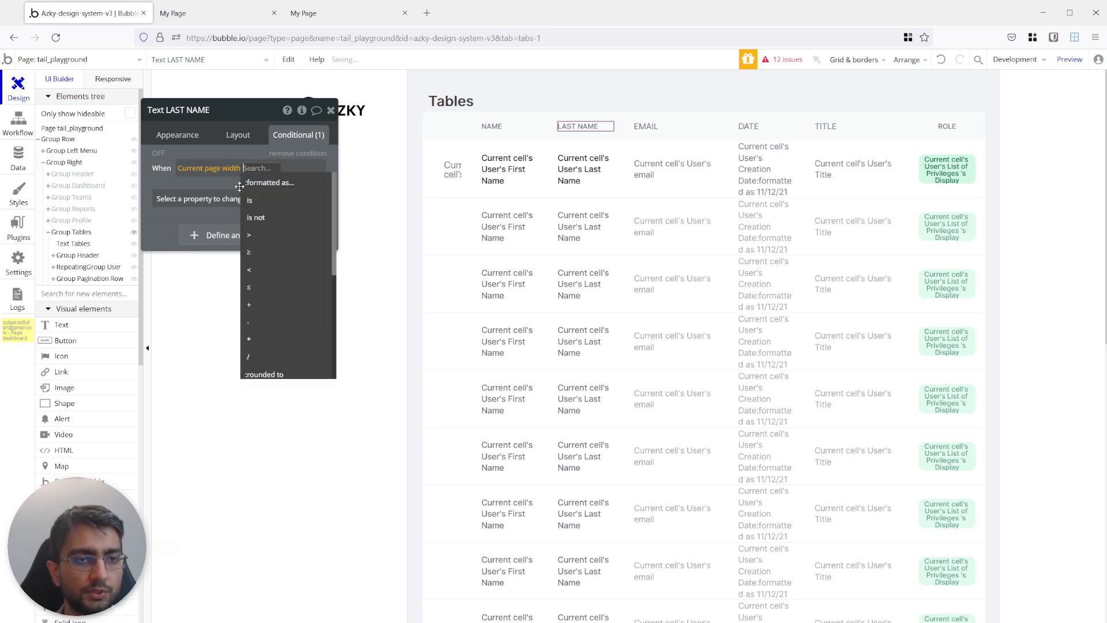
pyautogui.click(260, 269)
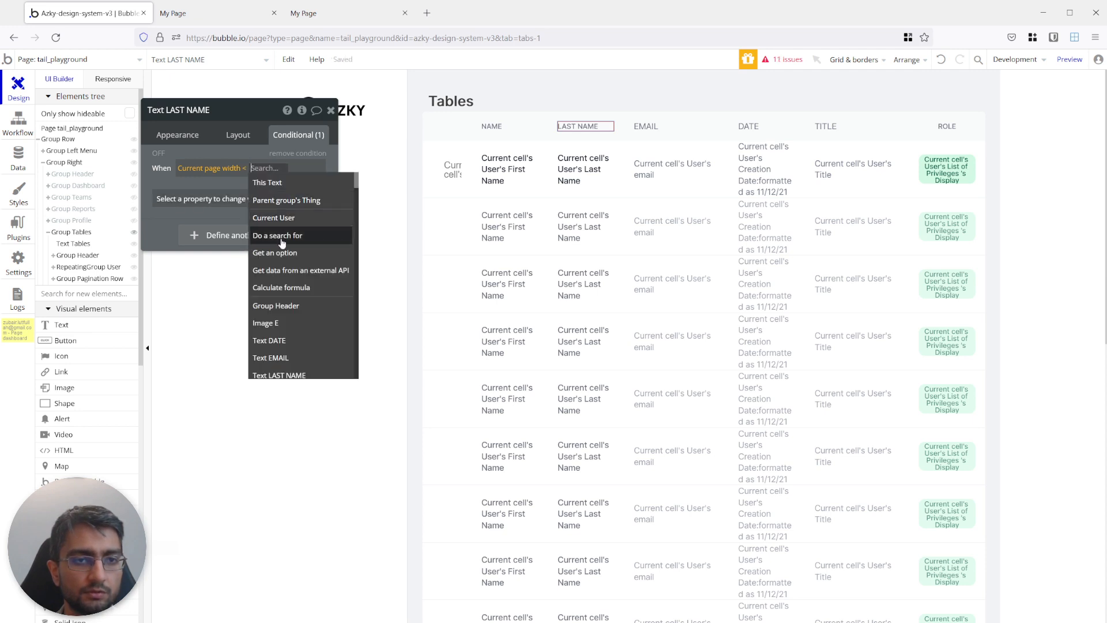
# Complete the comparison with the Width of the Desktop 1200 option from the OS Breakpoint option set.
pyautogui.click(282, 253)
pyautogui.click(467, 138)
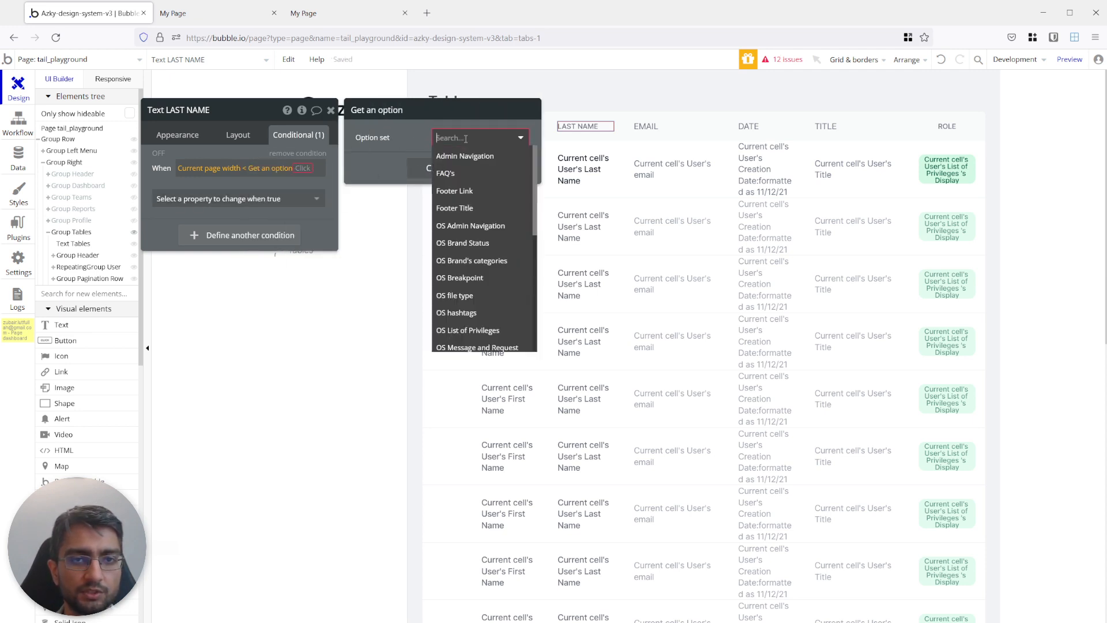
pyautogui.write('b')
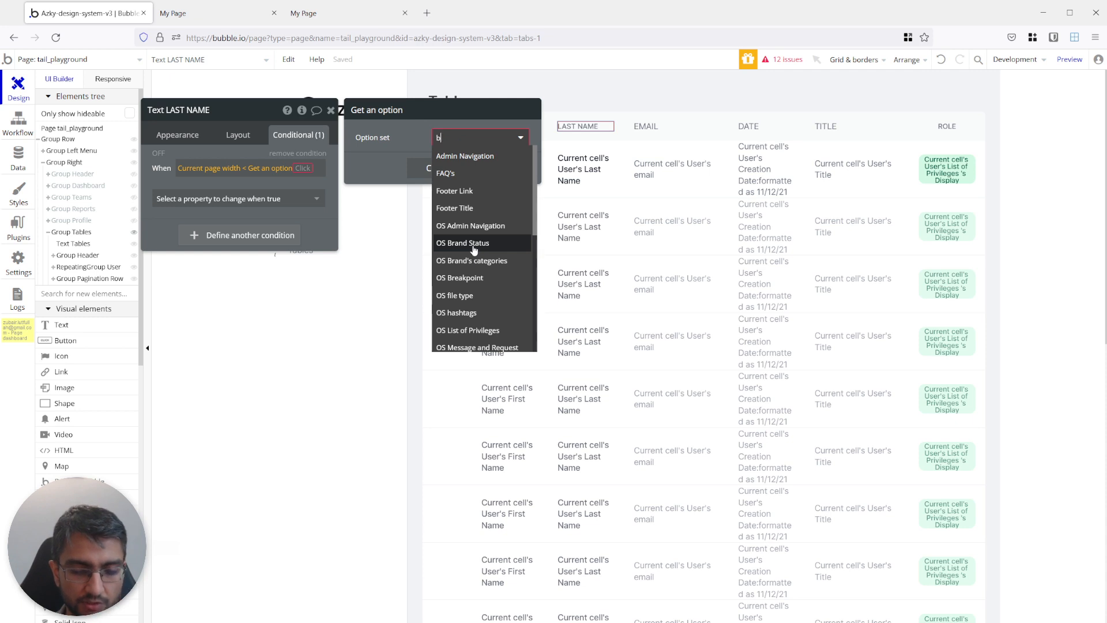
pyautogui.write('re')
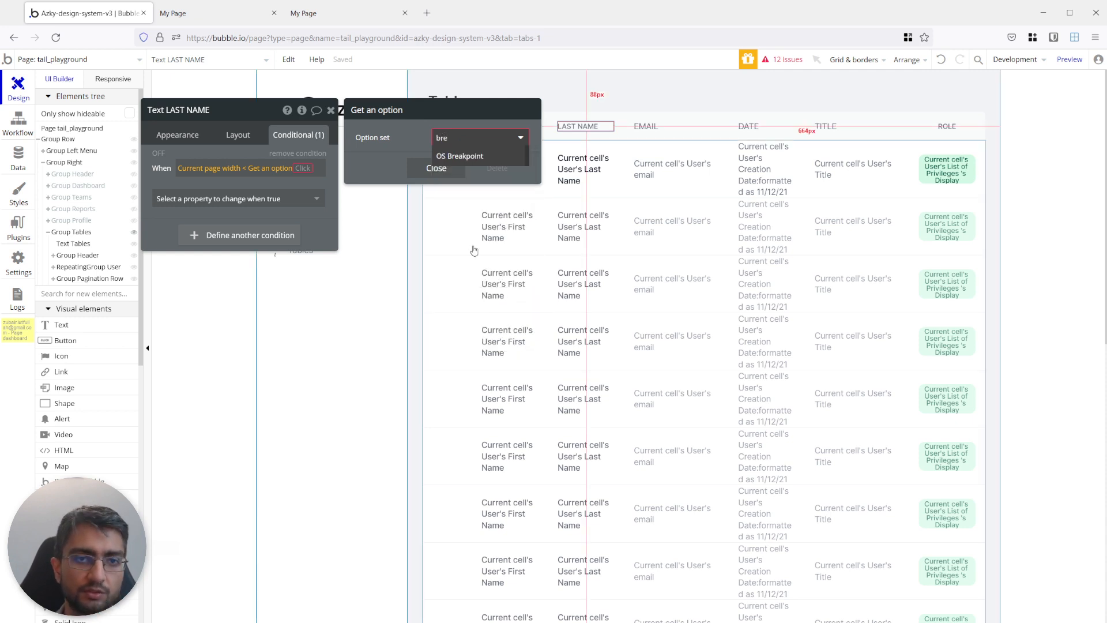
pyautogui.click(441, 156)
pyautogui.click(458, 161)
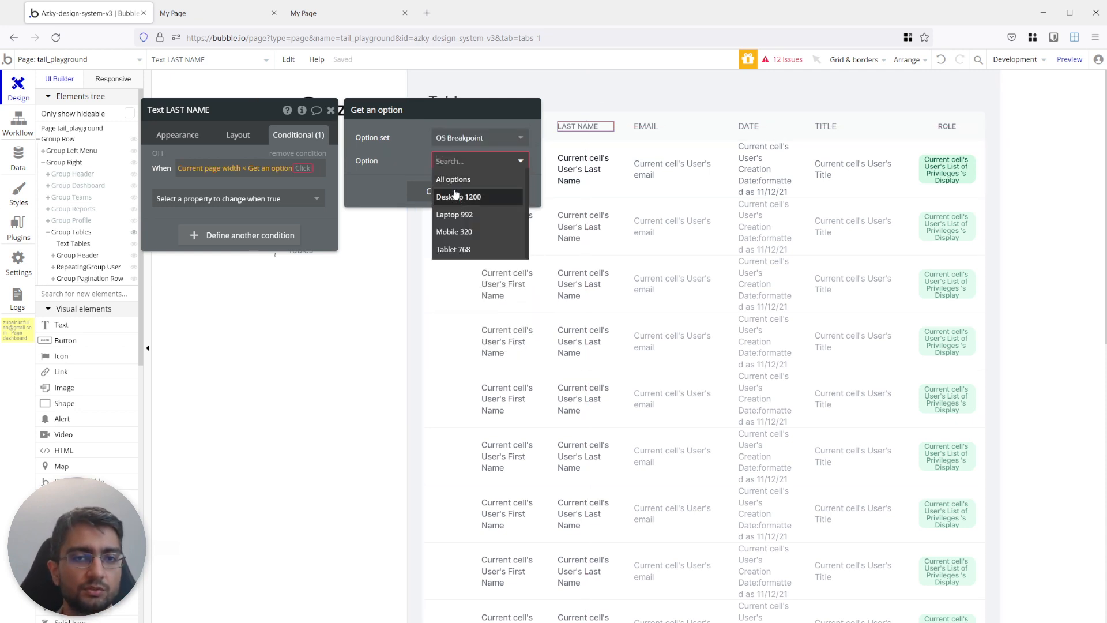
pyautogui.click(456, 197)
pyautogui.click(303, 168)
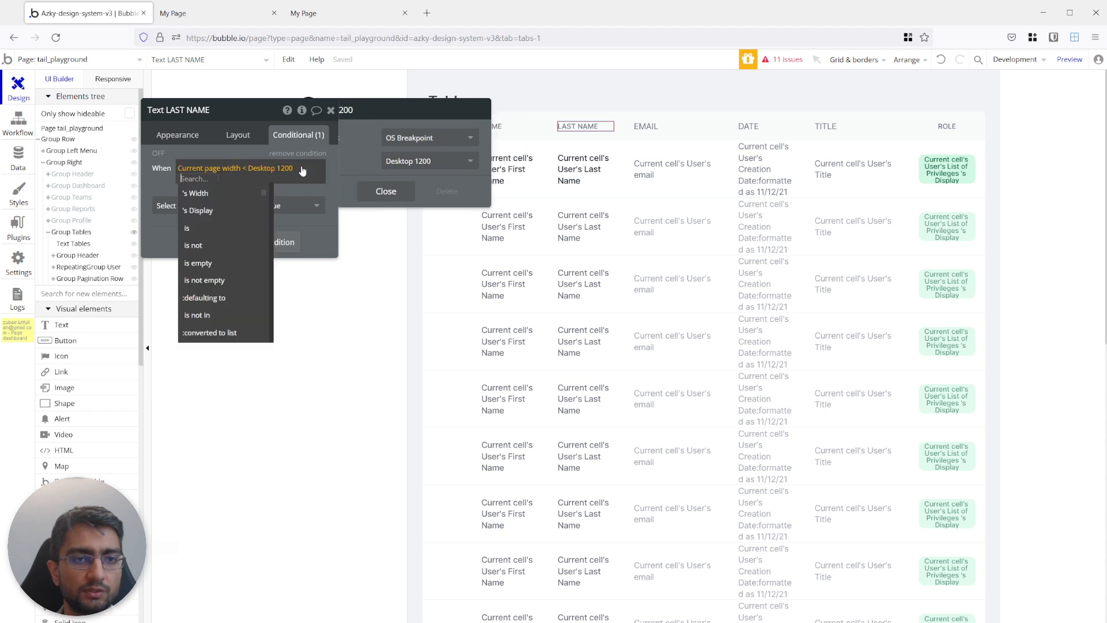
pyautogui.click(237, 195)
# Make the condition turn off the LAST NAME header's visibility, and enable Collapse when hidden for that text.
pyautogui.click(198, 206)
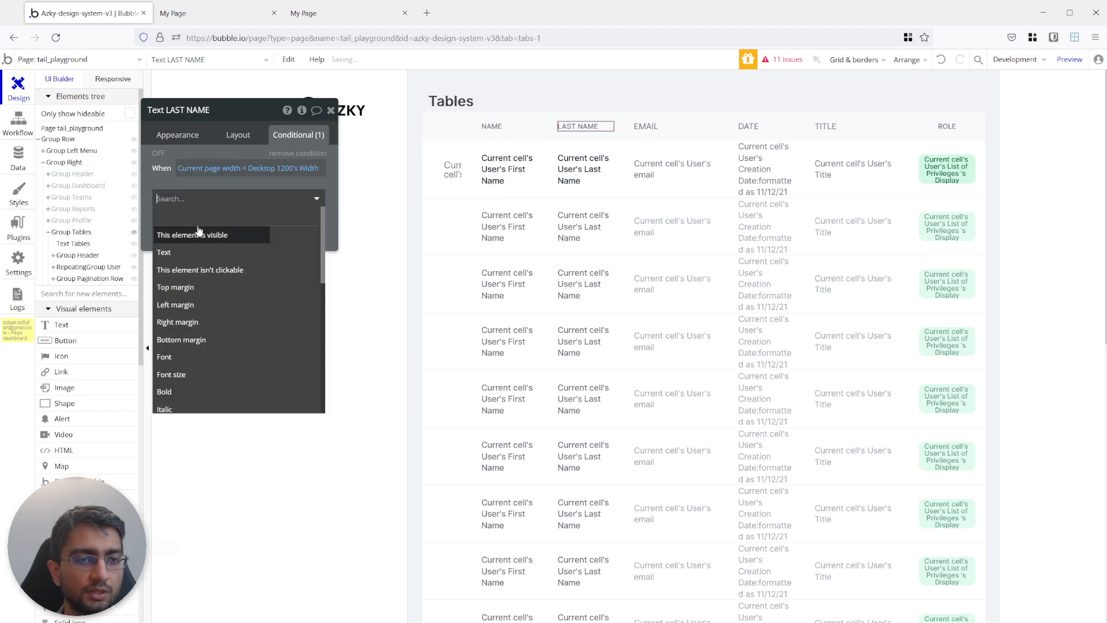
pyautogui.click(208, 229)
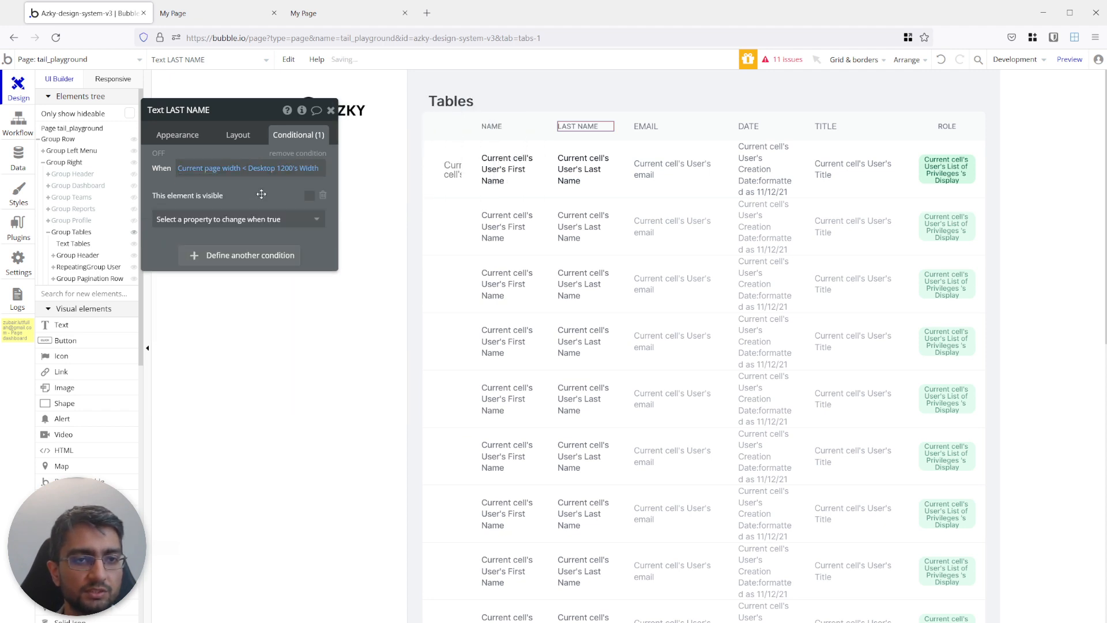
pyautogui.click(239, 135)
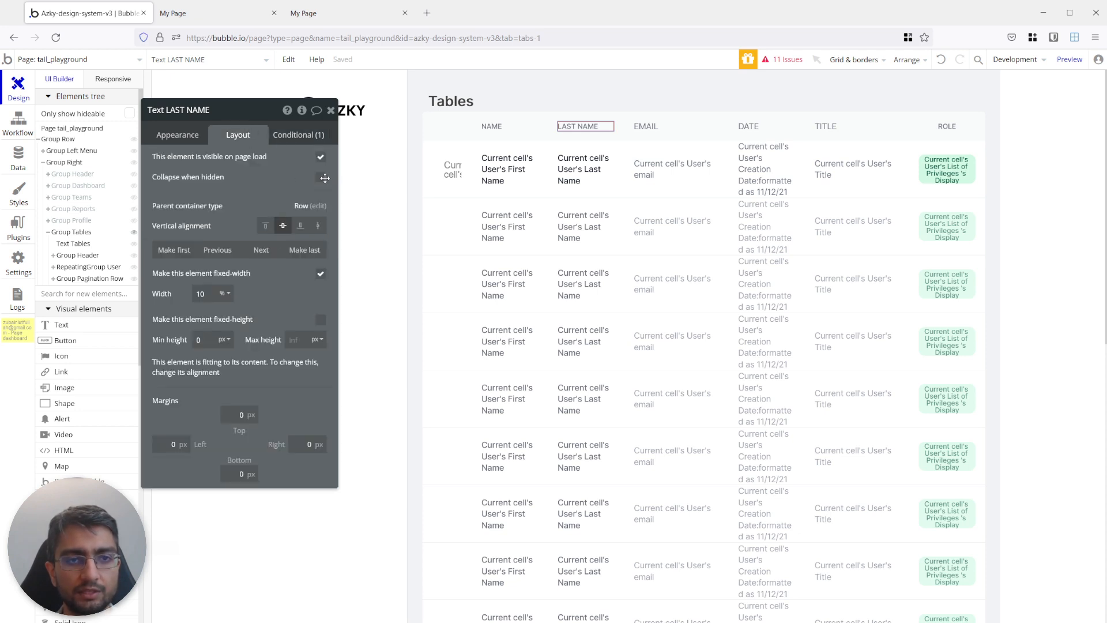
pyautogui.click(321, 179)
# Copy the LAST NAME header's condition onto the Last Name text in the repeating group's cell and make that text collapse when hidden.
pyautogui.click(298, 135)
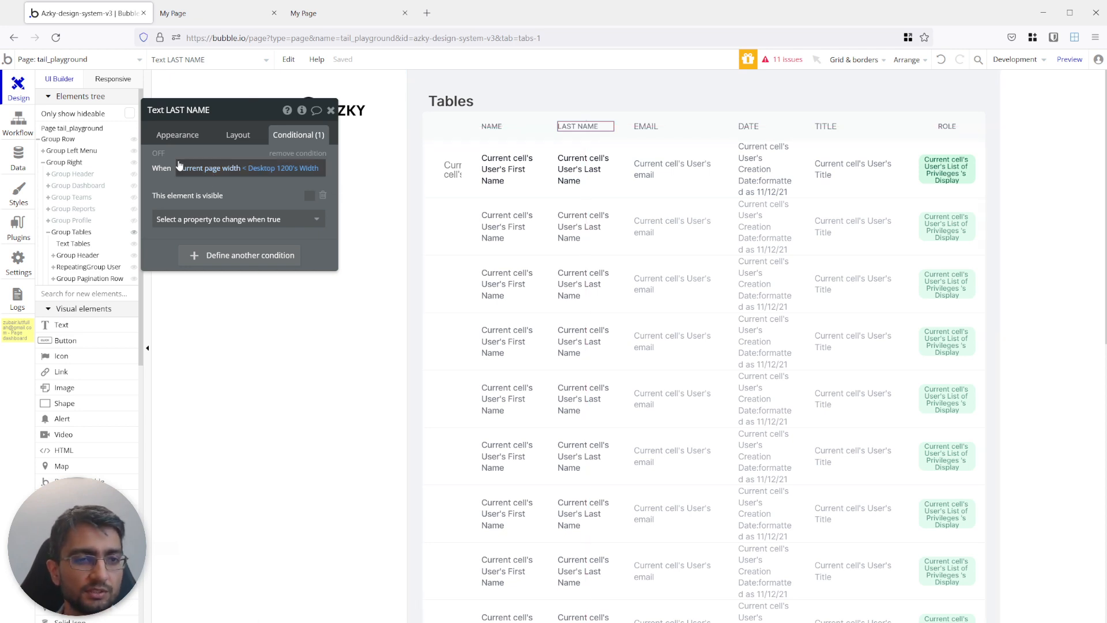
pyautogui.click(158, 154)
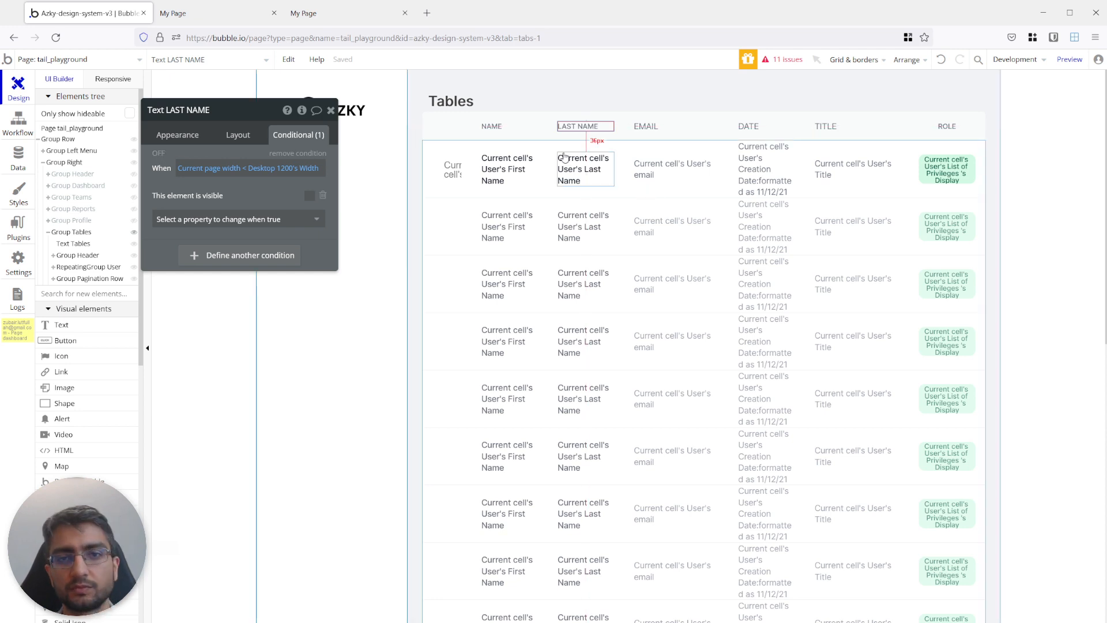
pyautogui.rightClick(173, 156)
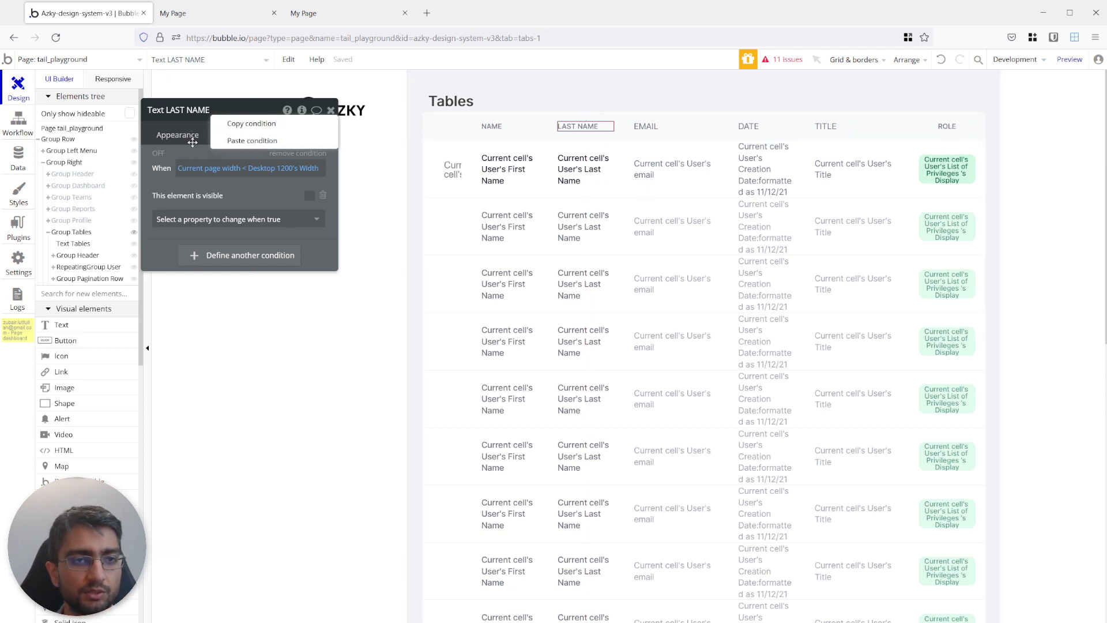
pyautogui.click(234, 124)
pyautogui.click(587, 179)
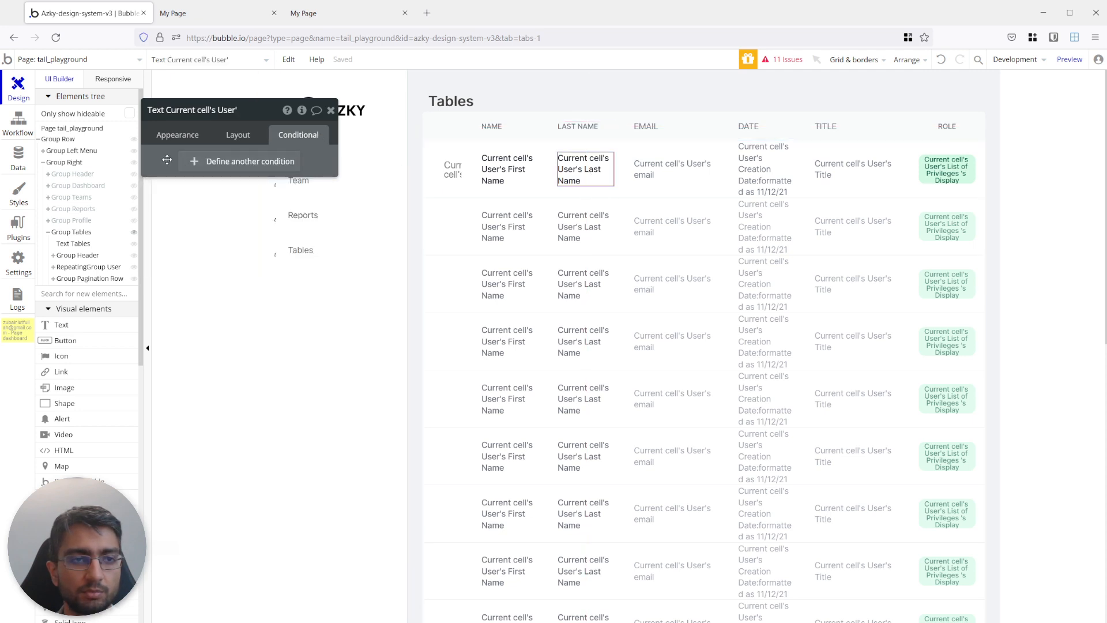
pyautogui.rightClick(167, 160)
pyautogui.click(249, 137)
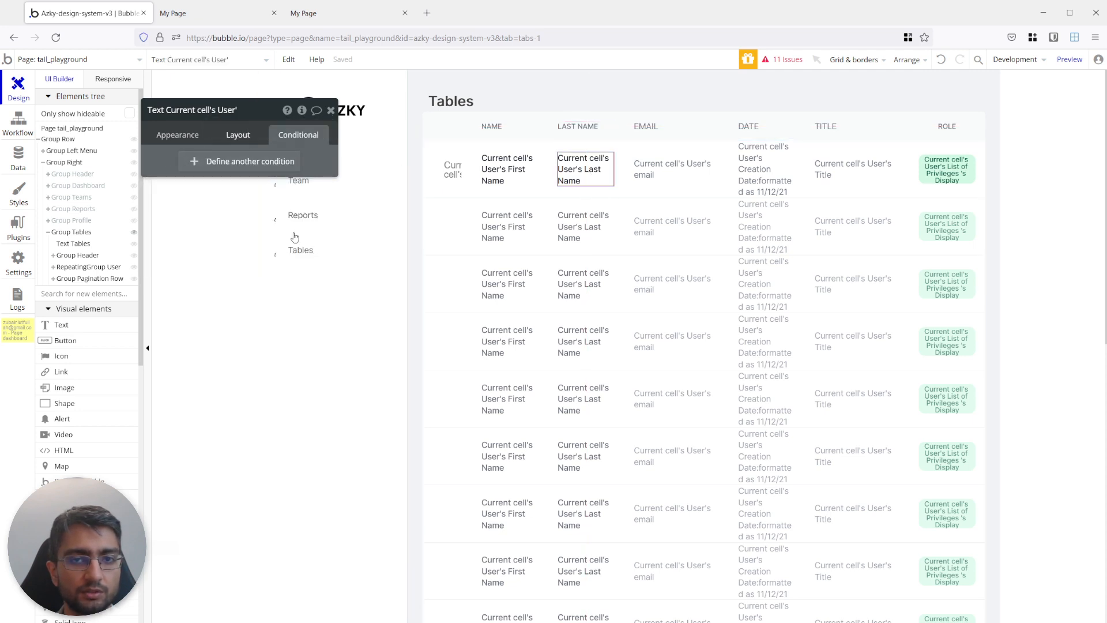
pyautogui.click(243, 137)
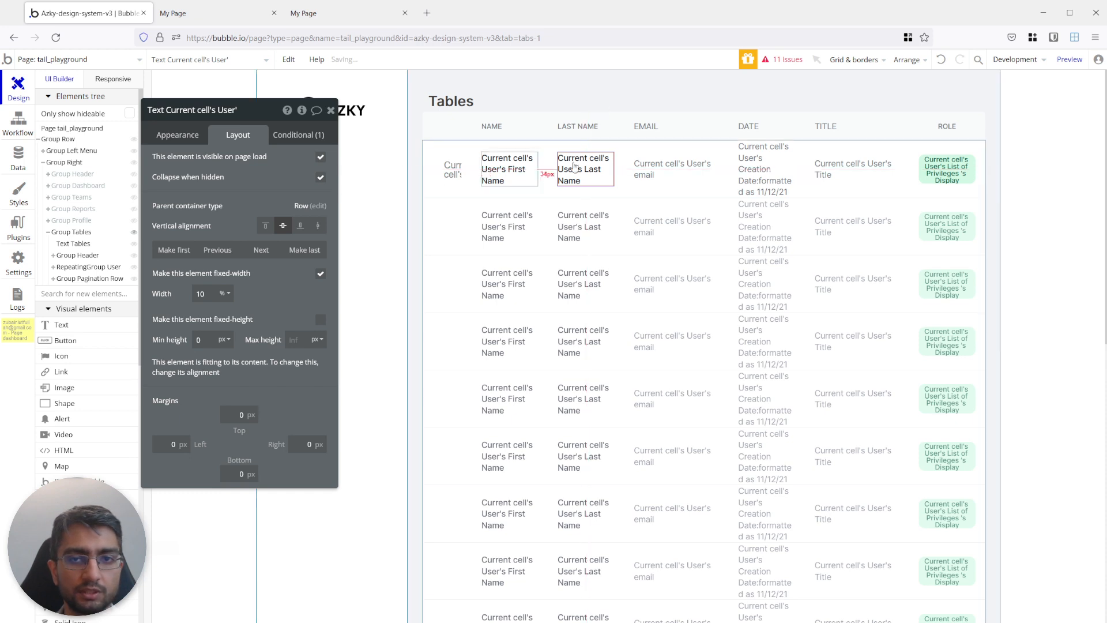
# Paste the copied page-width condition onto the DATE header text.
pyautogui.click(750, 126)
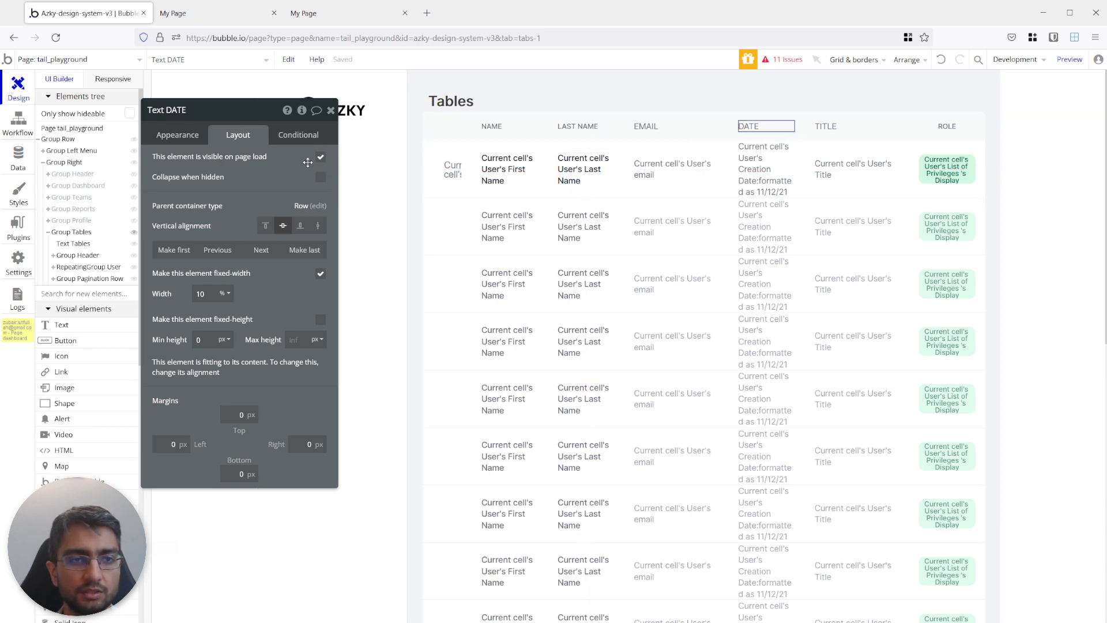
pyautogui.click(299, 134)
pyautogui.rightClick(168, 162)
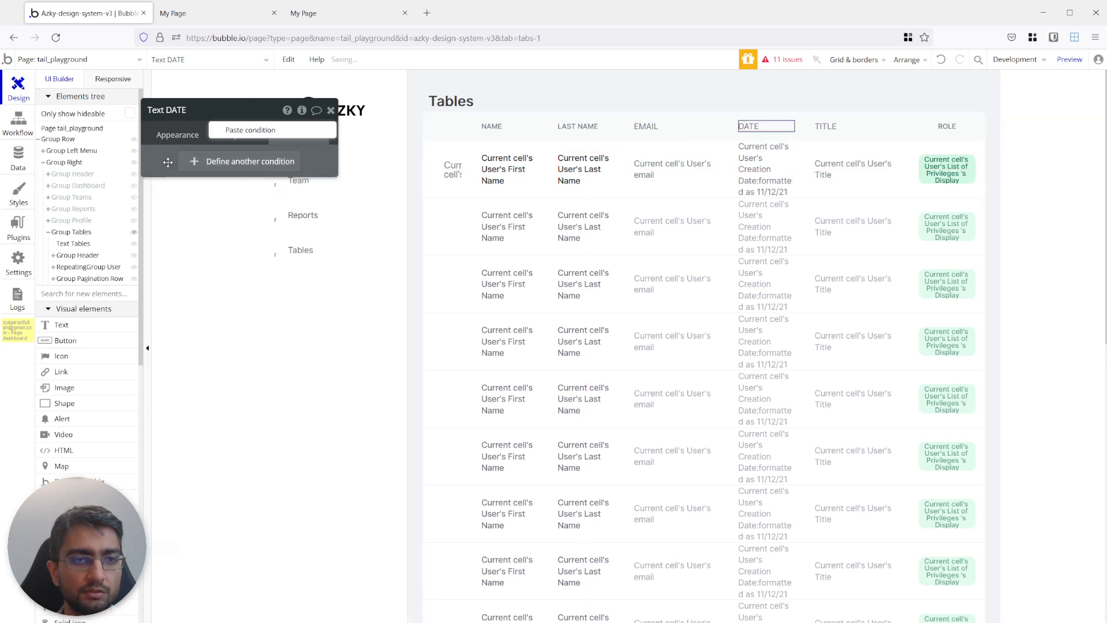
pyautogui.click(248, 131)
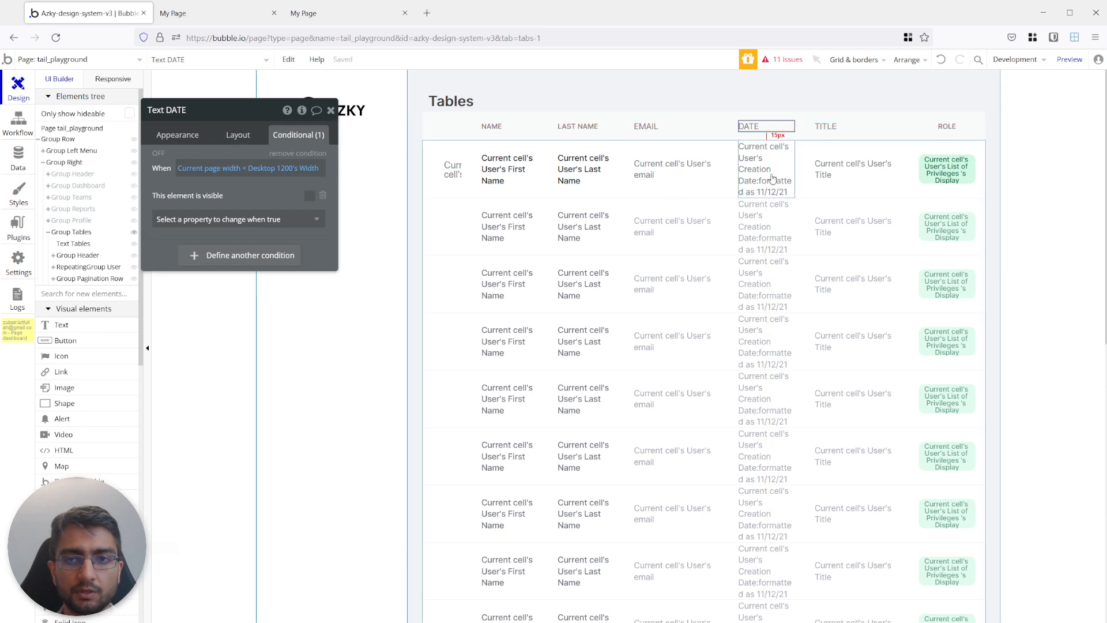
# Paste the copied condition onto the Creation Date text in the repeating group's cell and enable Collapse when hidden.
pyautogui.click(453, 179)
pyautogui.rightClick(169, 161)
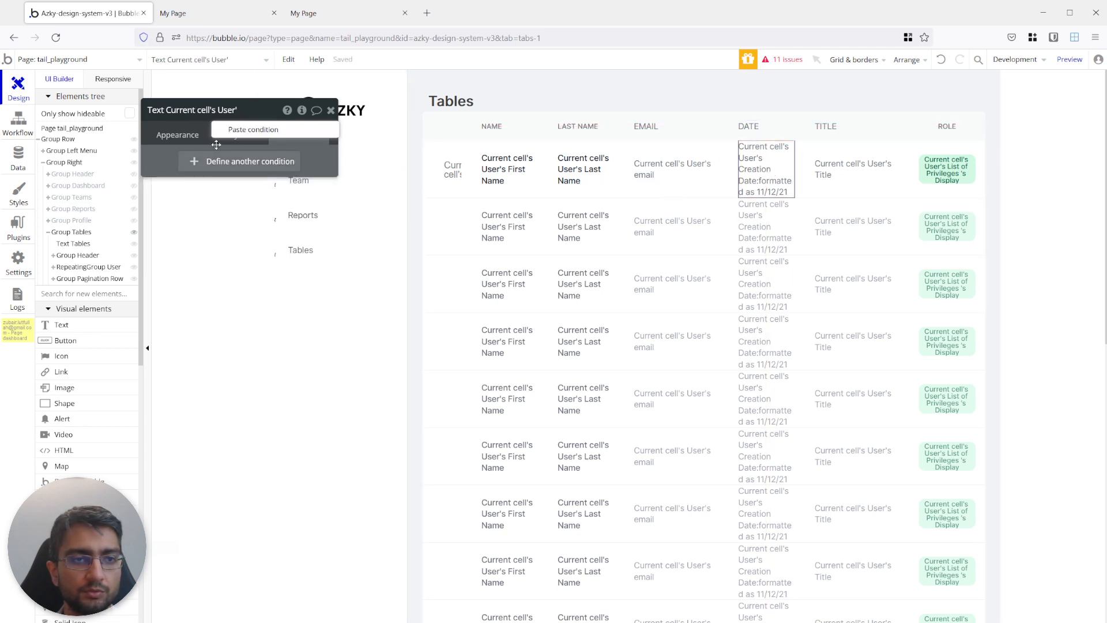
pyautogui.click(251, 130)
pyautogui.click(235, 136)
pyautogui.click(320, 178)
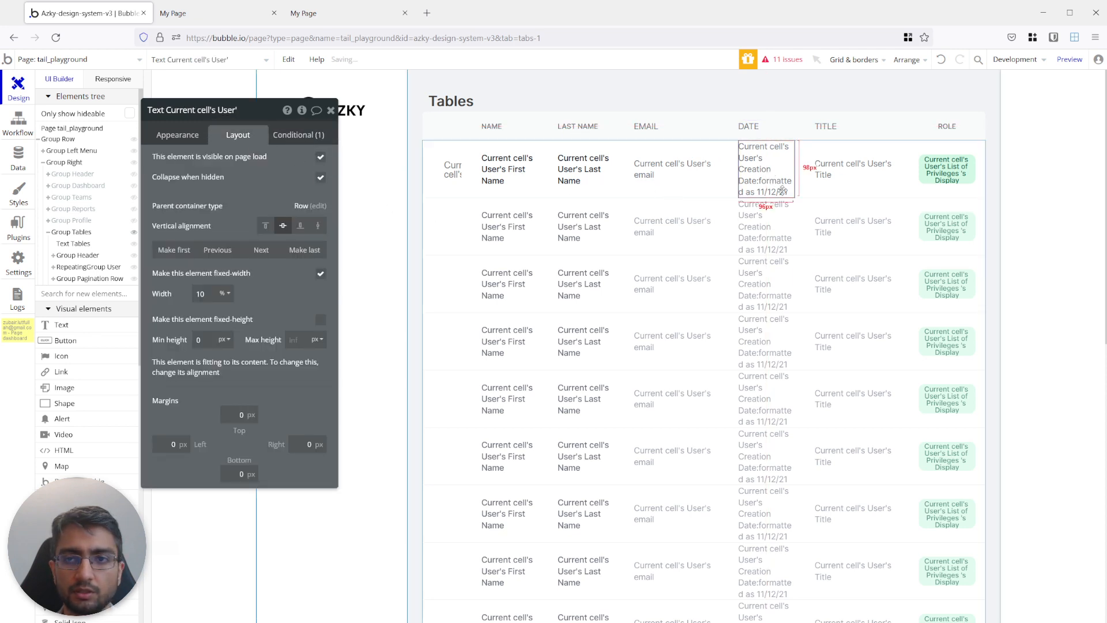
# Refresh the playground preview and set the top margin of Group Header to 20 px.
pyautogui.click(168, 11)
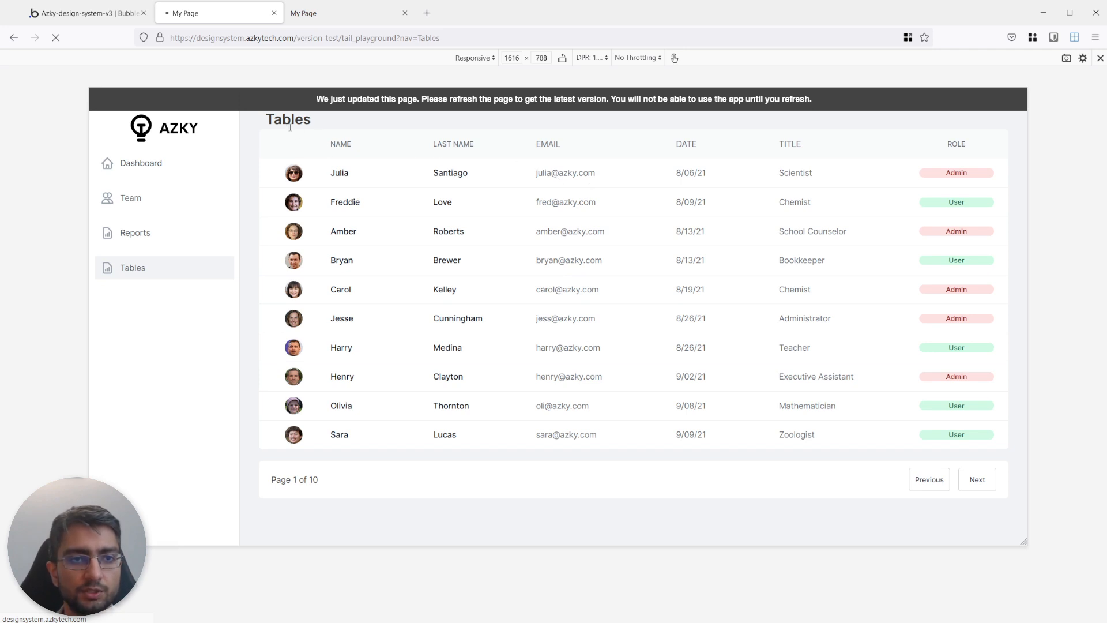
pyautogui.click(115, 14)
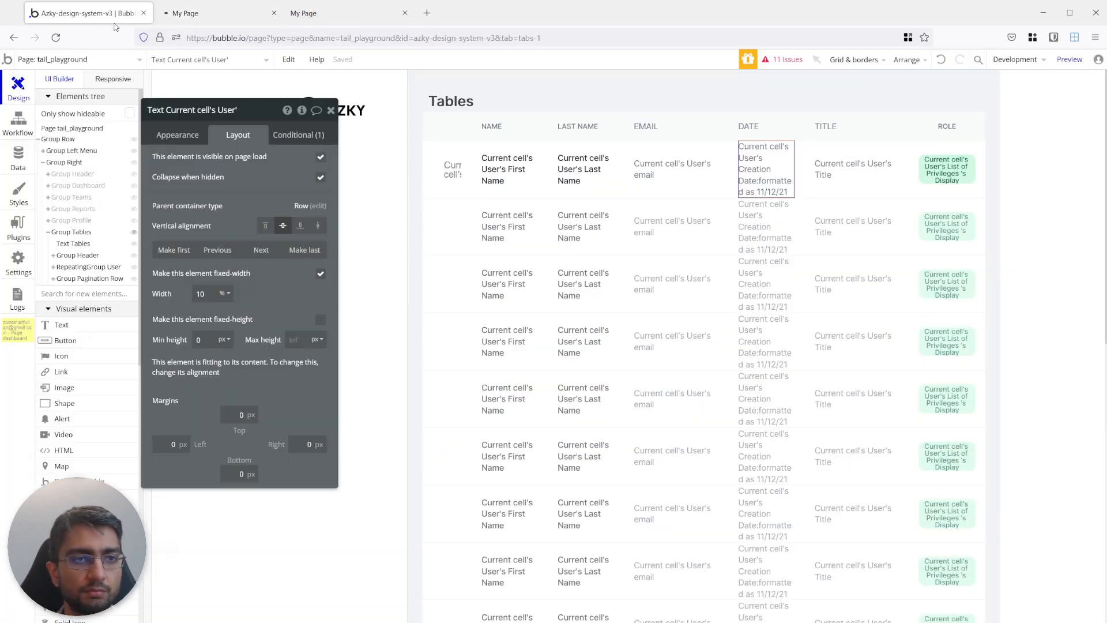
pyautogui.click(453, 128)
pyautogui.click(468, 139)
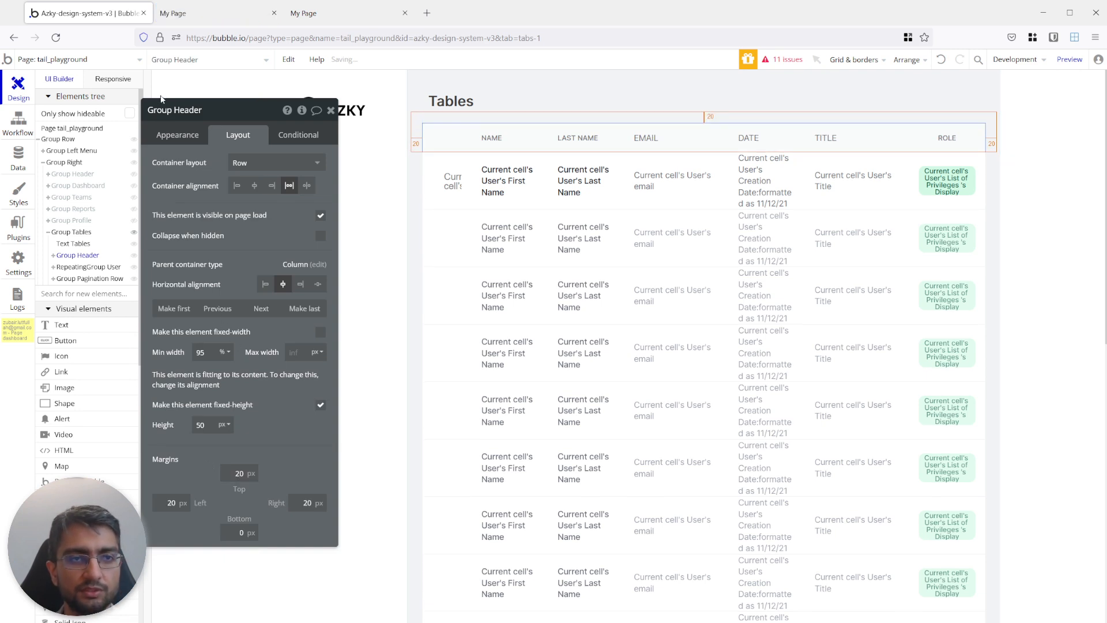
# Compare the playground table with the reference dashboard page, and narrow the playground preview to 1244 px wide.
pyautogui.click(180, 17)
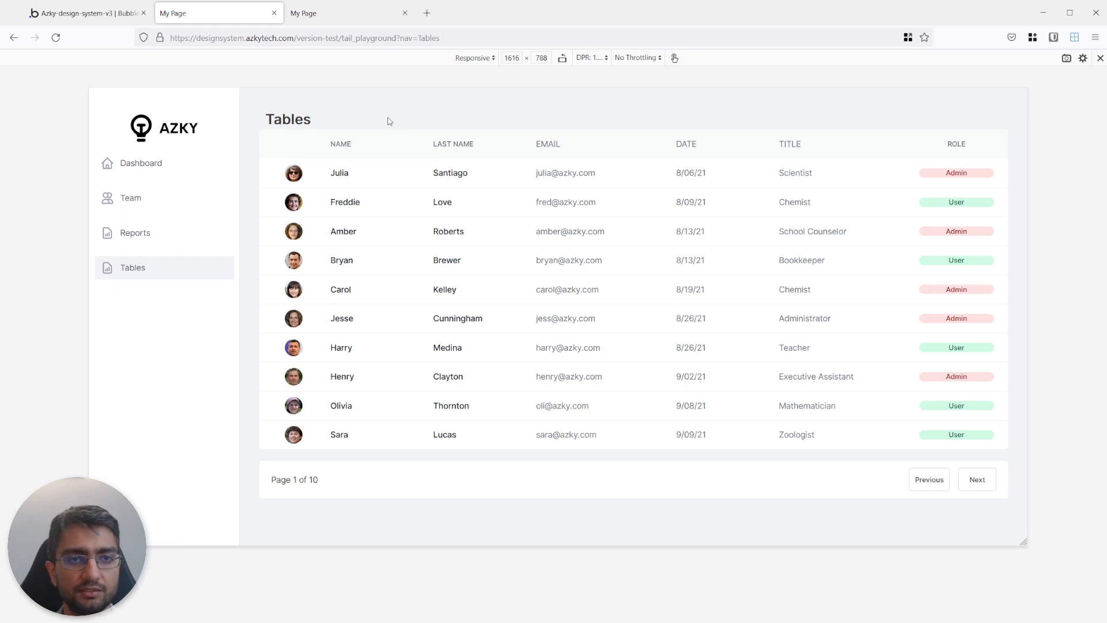
pyautogui.click(87, 12)
pyautogui.click(214, 13)
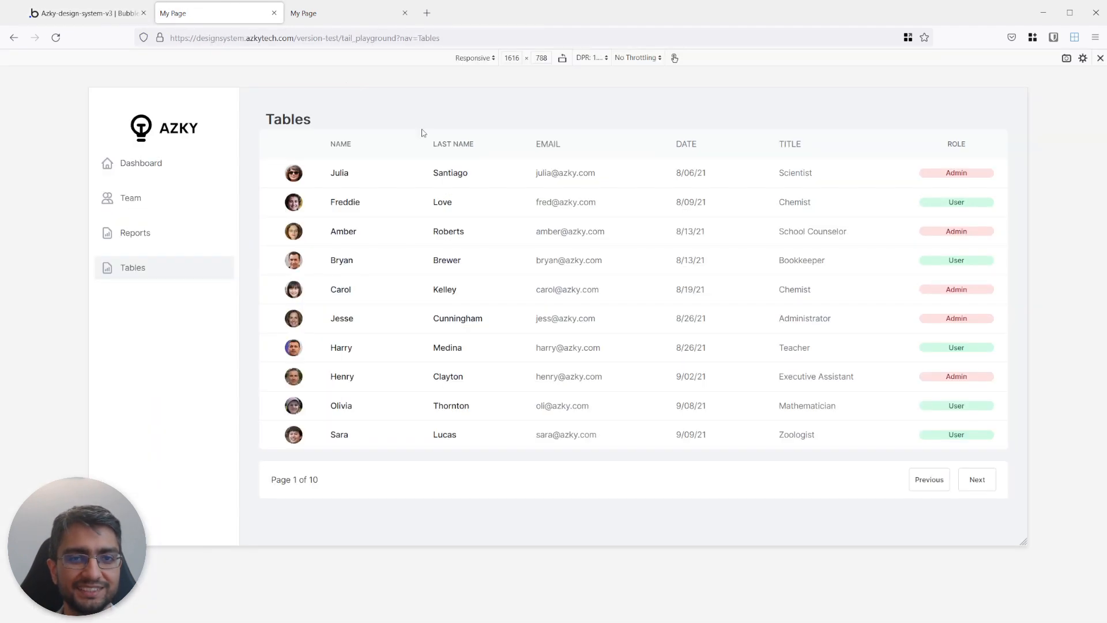
pyautogui.click(321, 14)
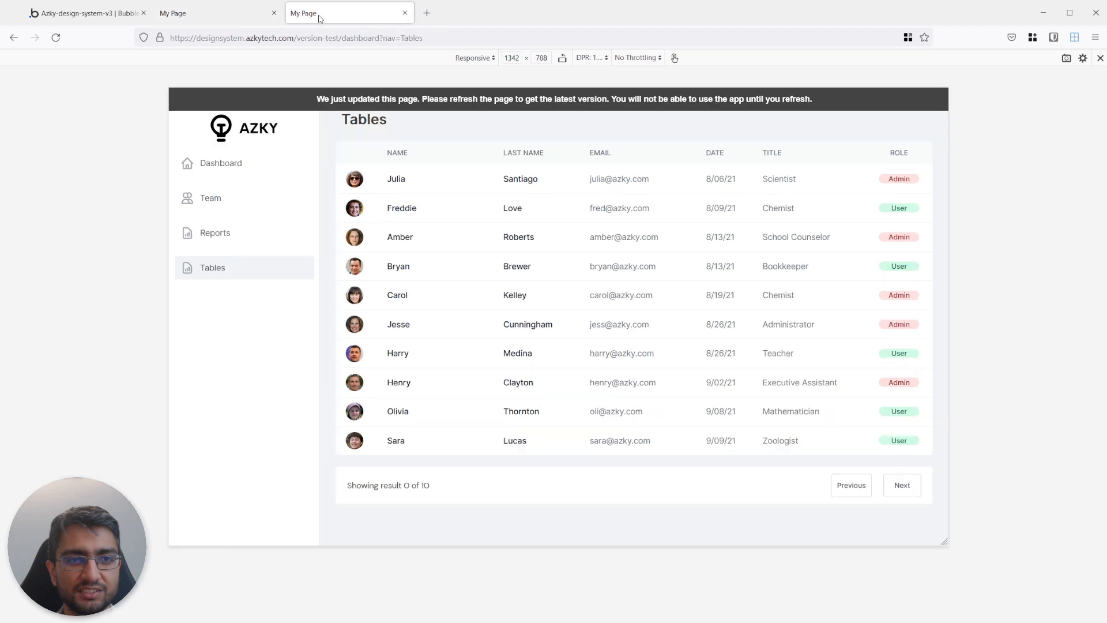
pyautogui.click(218, 13)
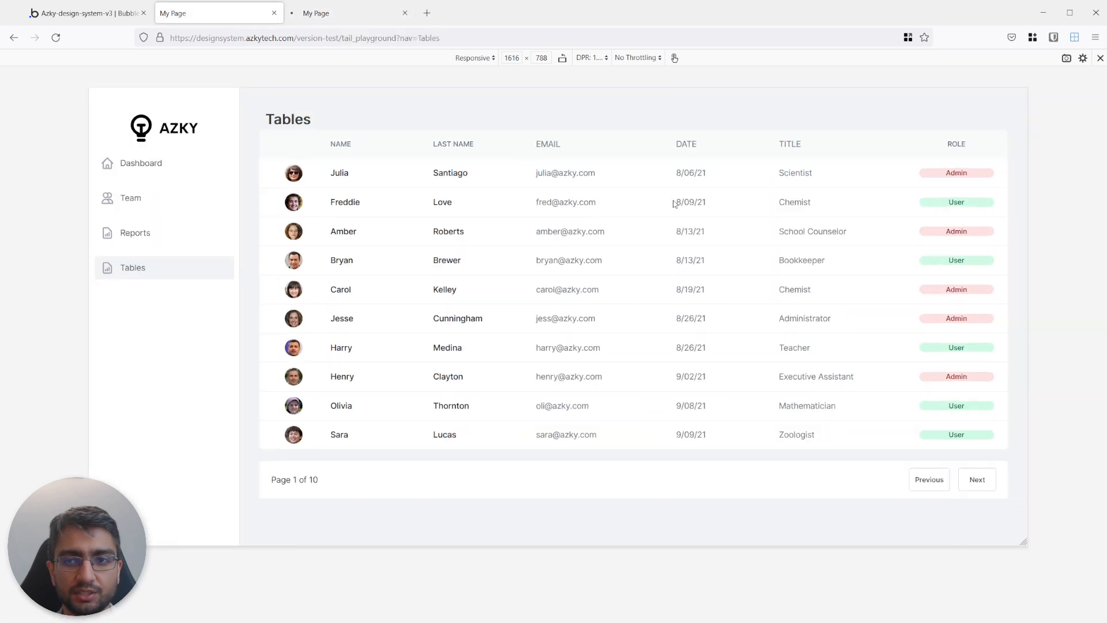
pyautogui.moveTo(1027, 209); pyautogui.dragTo(919, 218)
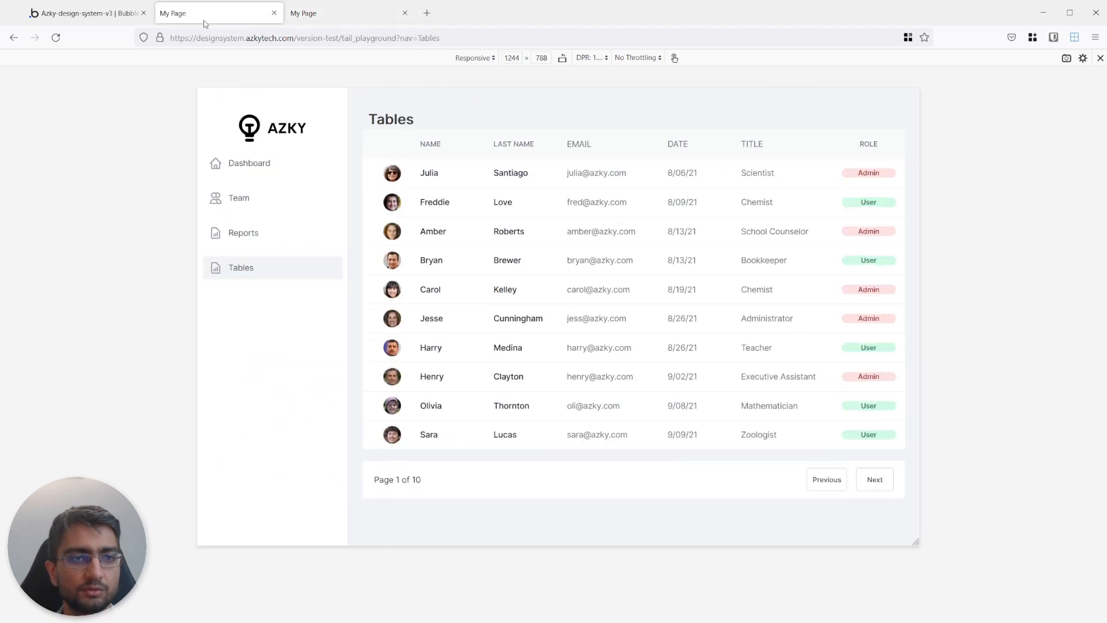
# Return to the Bubble editor and paste the copied page-width condition onto the EMAIL header text.
pyautogui.click(115, 13)
pyautogui.click(589, 198)
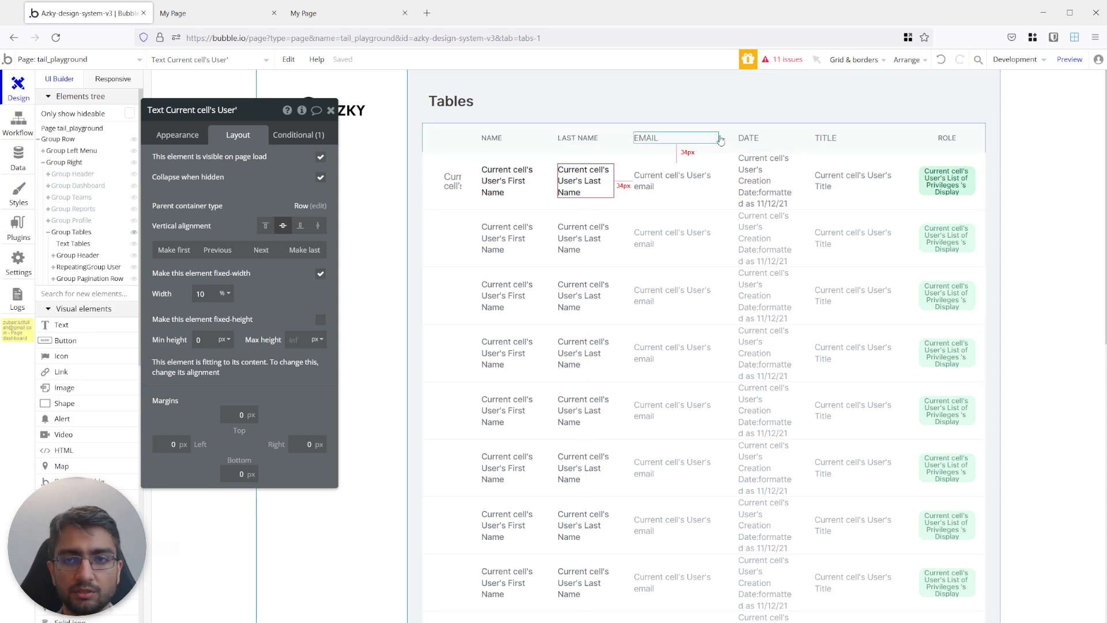
pyautogui.click(828, 138)
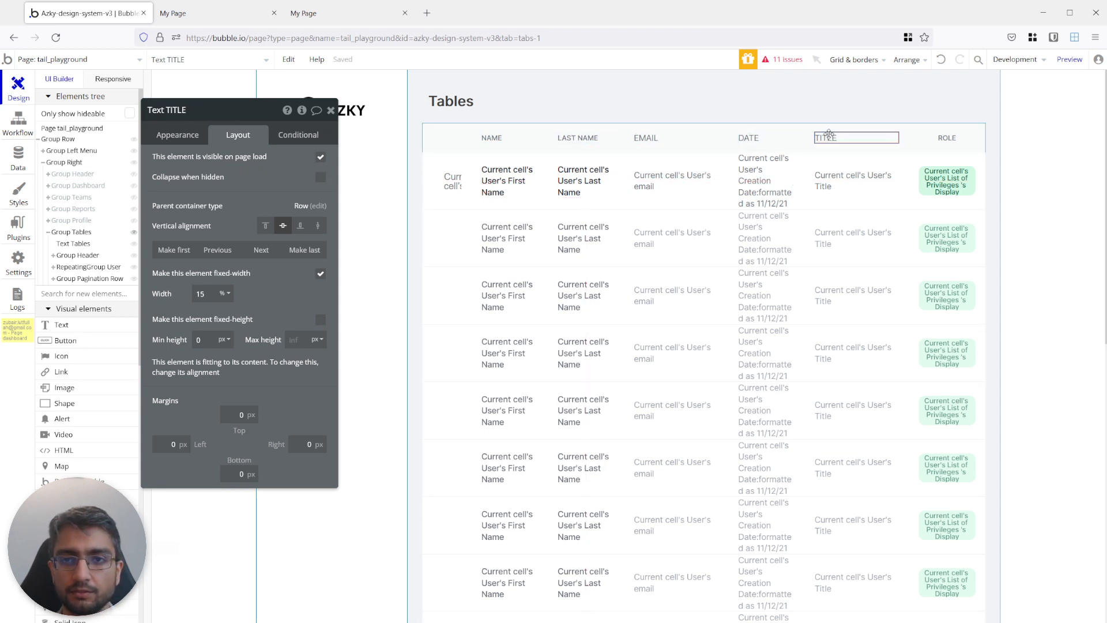
pyautogui.click(646, 138)
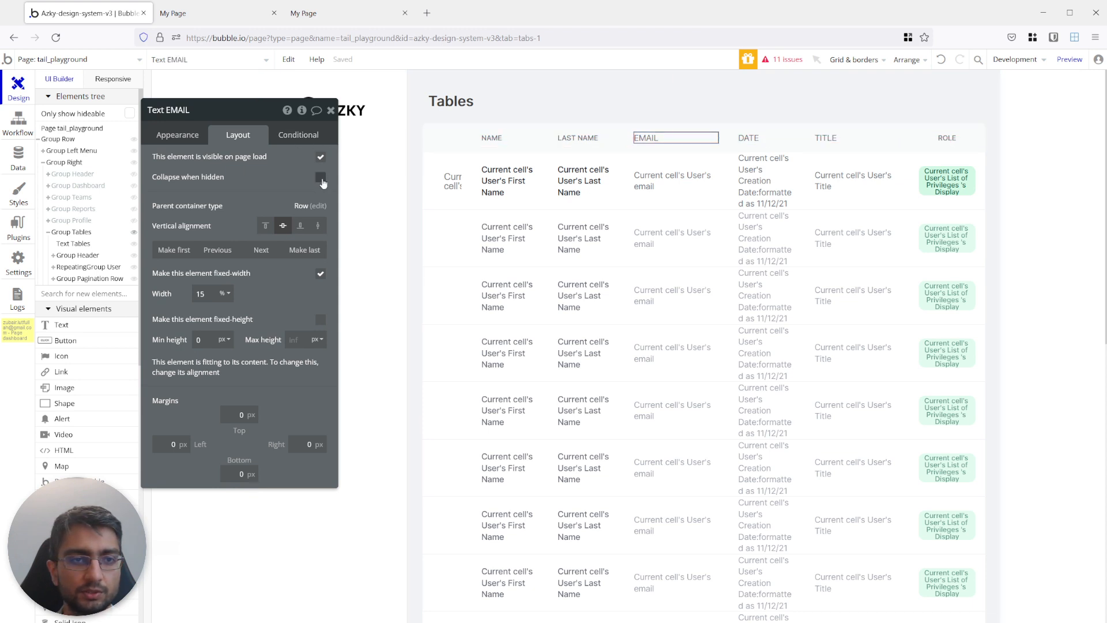
pyautogui.click(298, 135)
pyautogui.rightClick(211, 138)
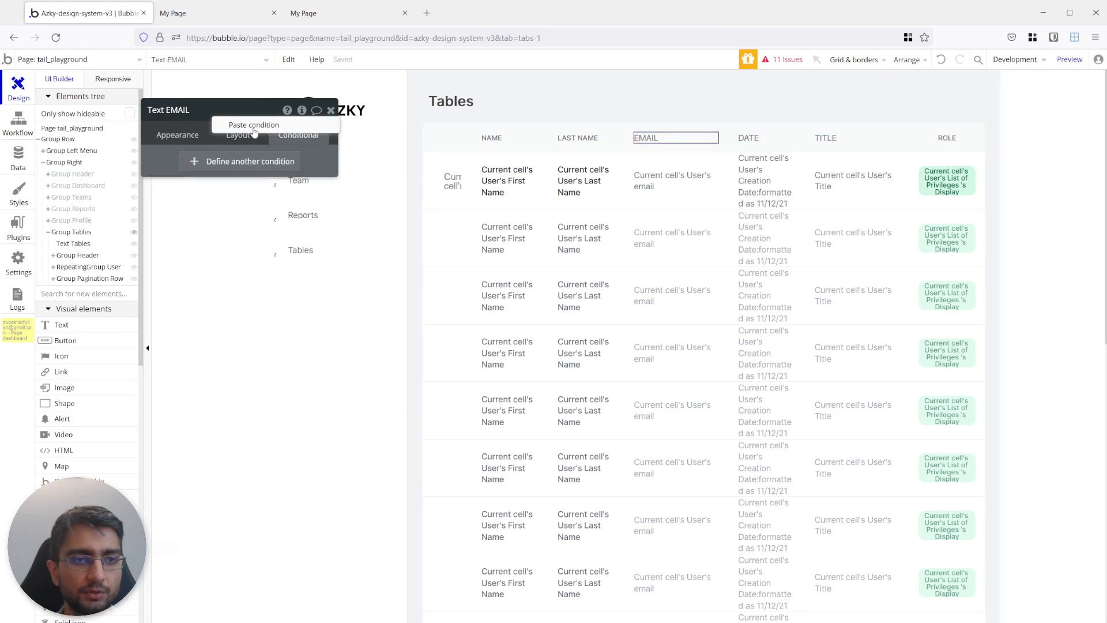
pyautogui.click(253, 124)
# Set the EMAIL header's condition to the Tablet 768 breakpoint and enable Collapse when hidden for the header.
pyautogui.click(270, 167)
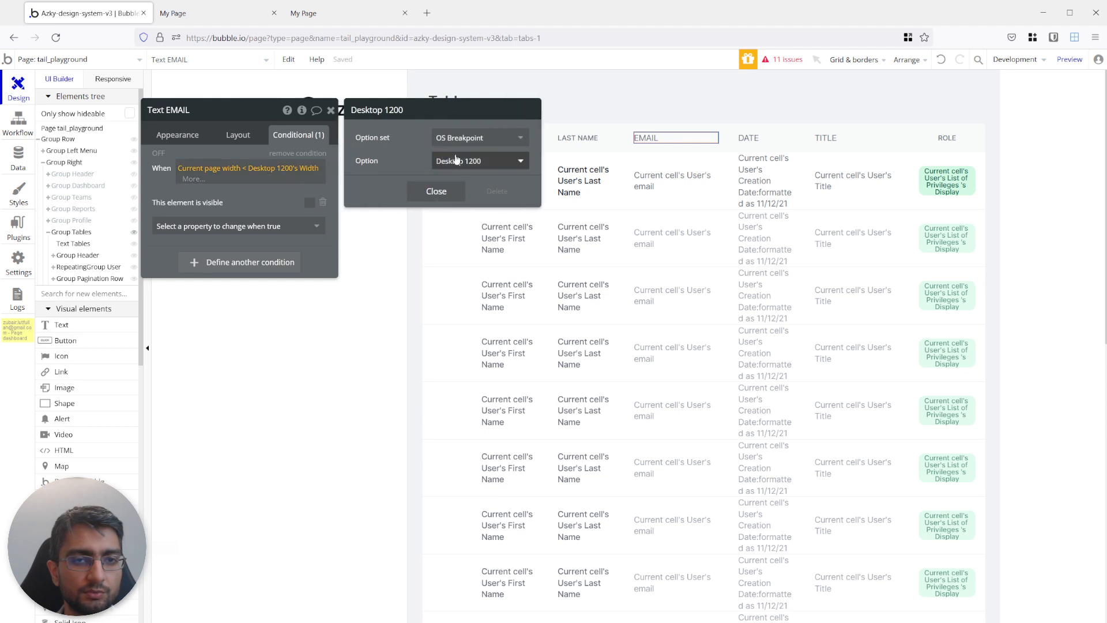
pyautogui.click(461, 162)
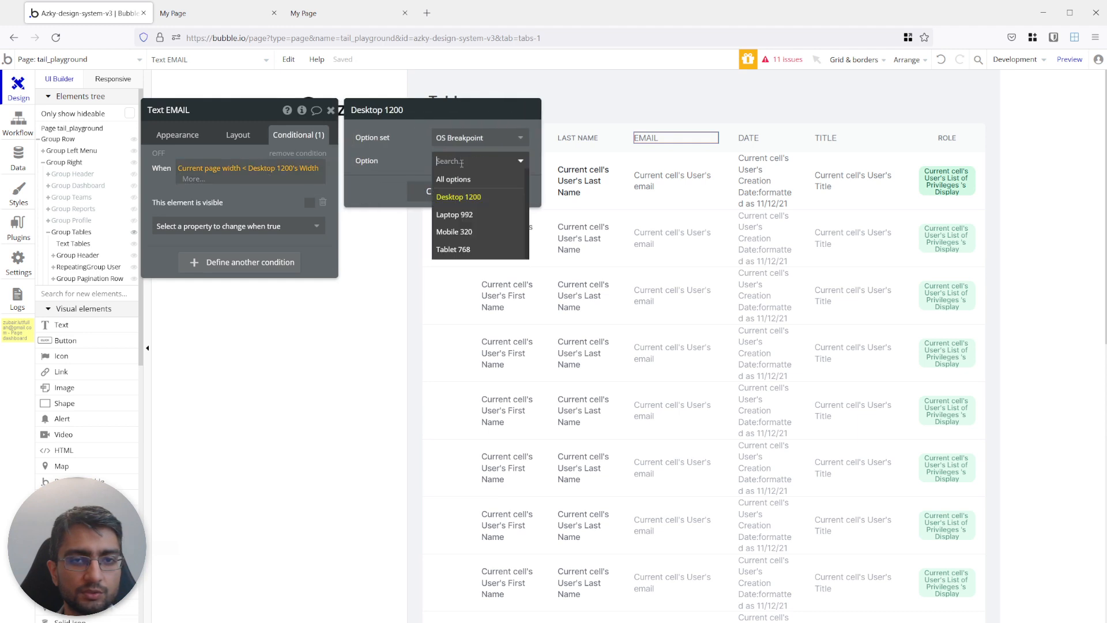
pyautogui.click(472, 216)
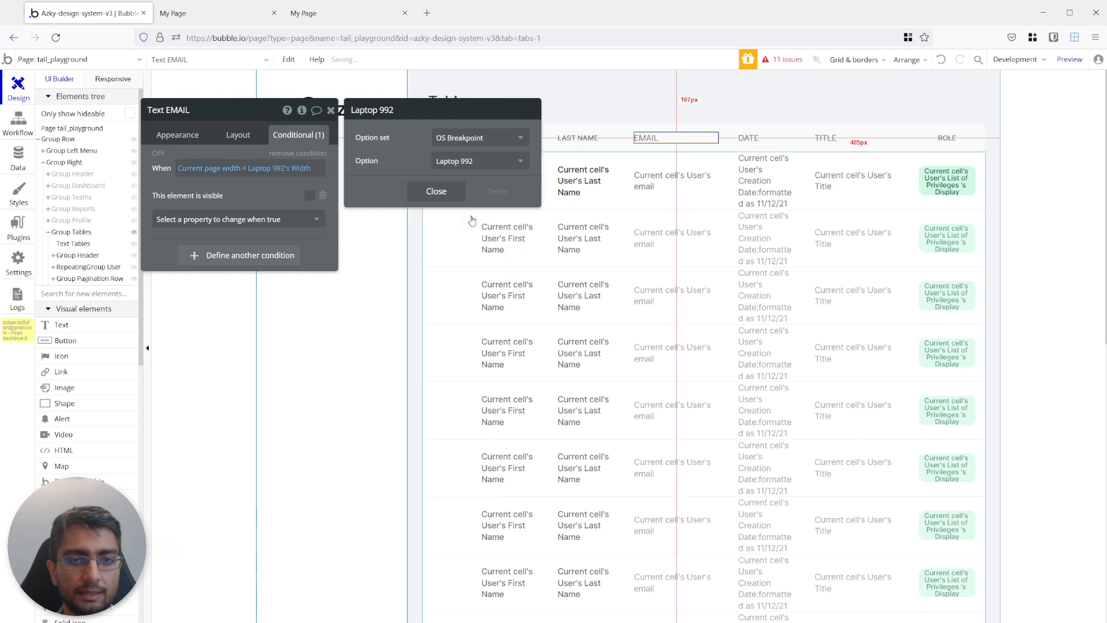
pyautogui.click(438, 163)
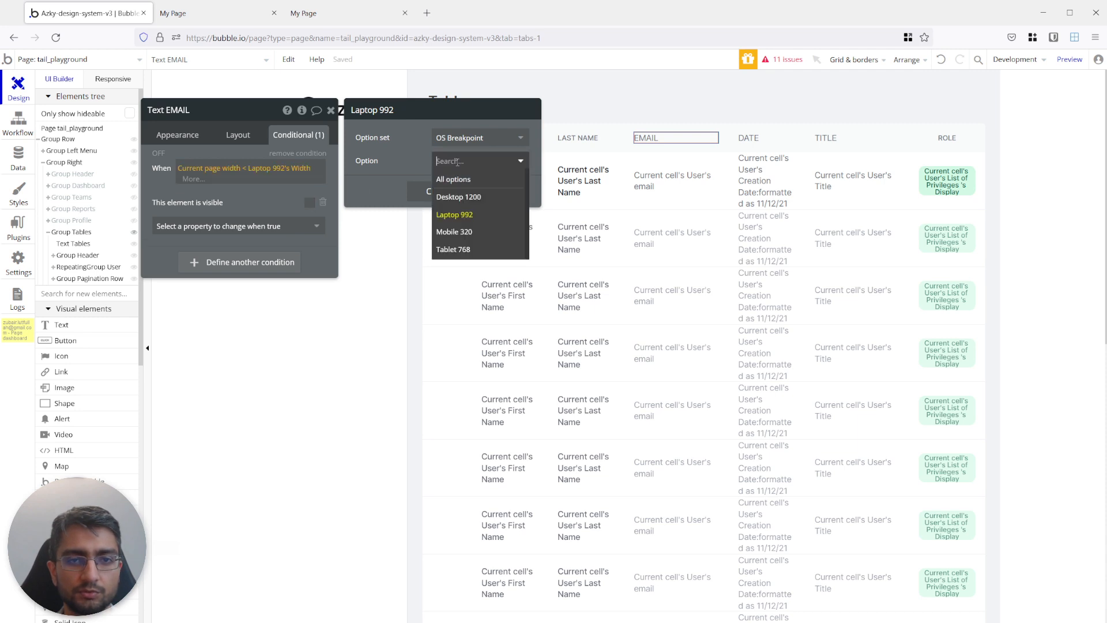
pyautogui.click(468, 252)
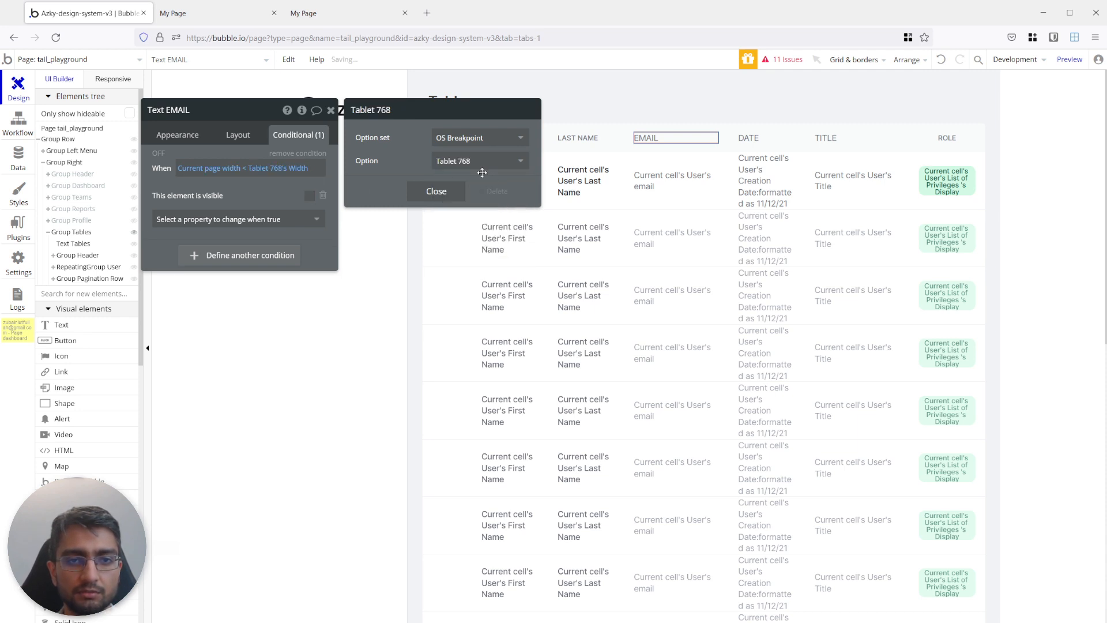
pyautogui.click(436, 191)
pyautogui.click(238, 135)
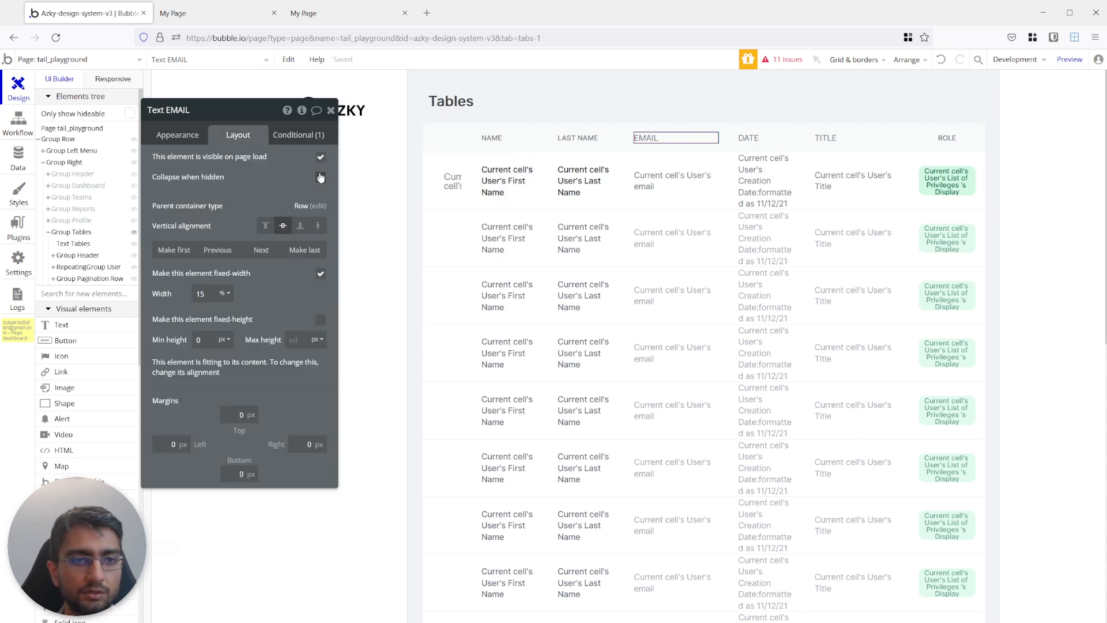
# Paste the Tablet 768 page-width condition onto the email text in the repeating group's cell.
pyautogui.click(674, 181)
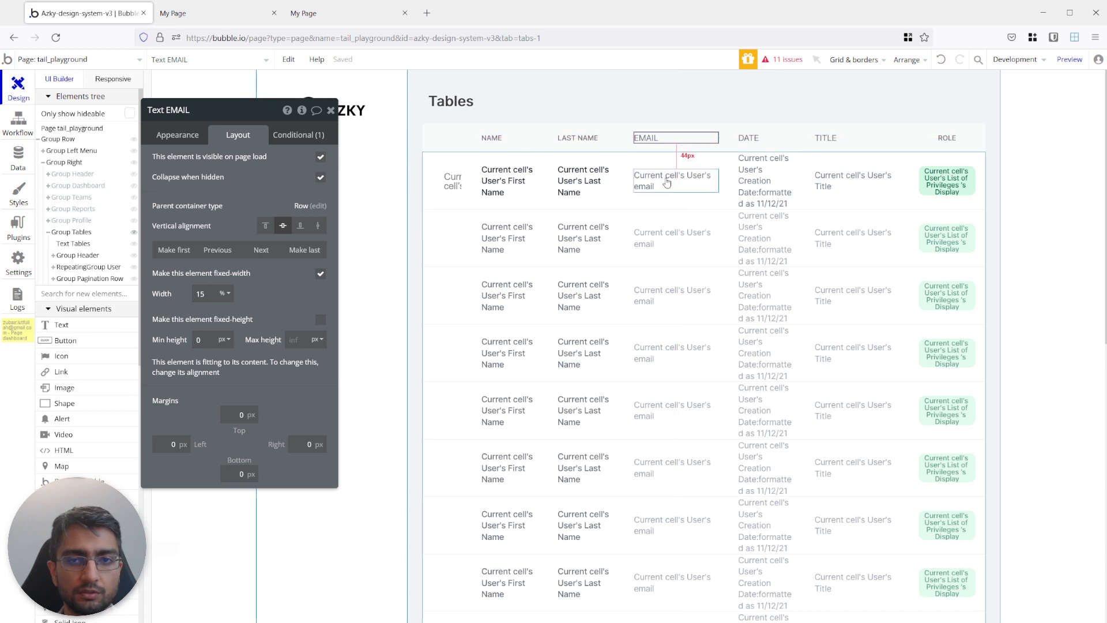
pyautogui.click(299, 139)
pyautogui.rightClick(166, 162)
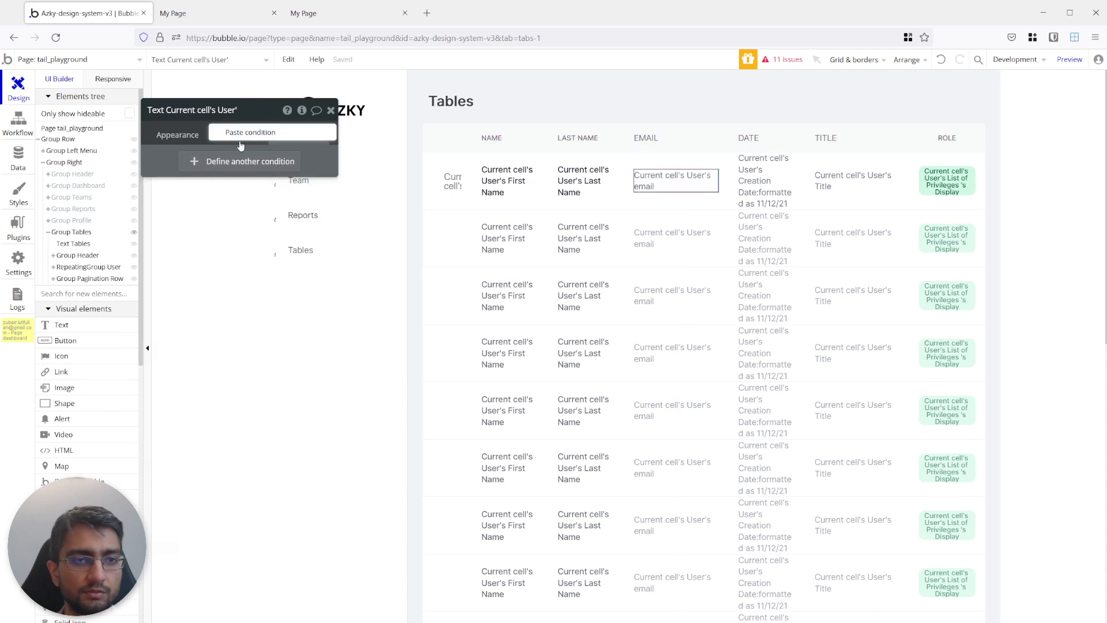
pyautogui.click(250, 136)
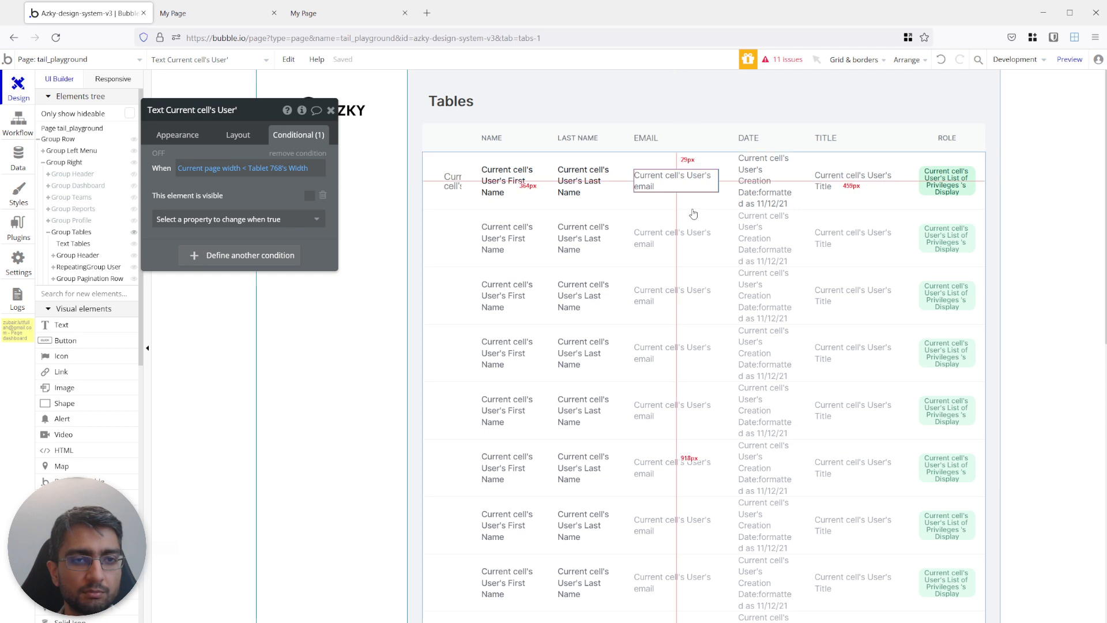
# Paste the page-width condition onto the TITLE header text with its breakpoint set to Laptop 992, and enable Collapse when hidden.
pyautogui.click(829, 138)
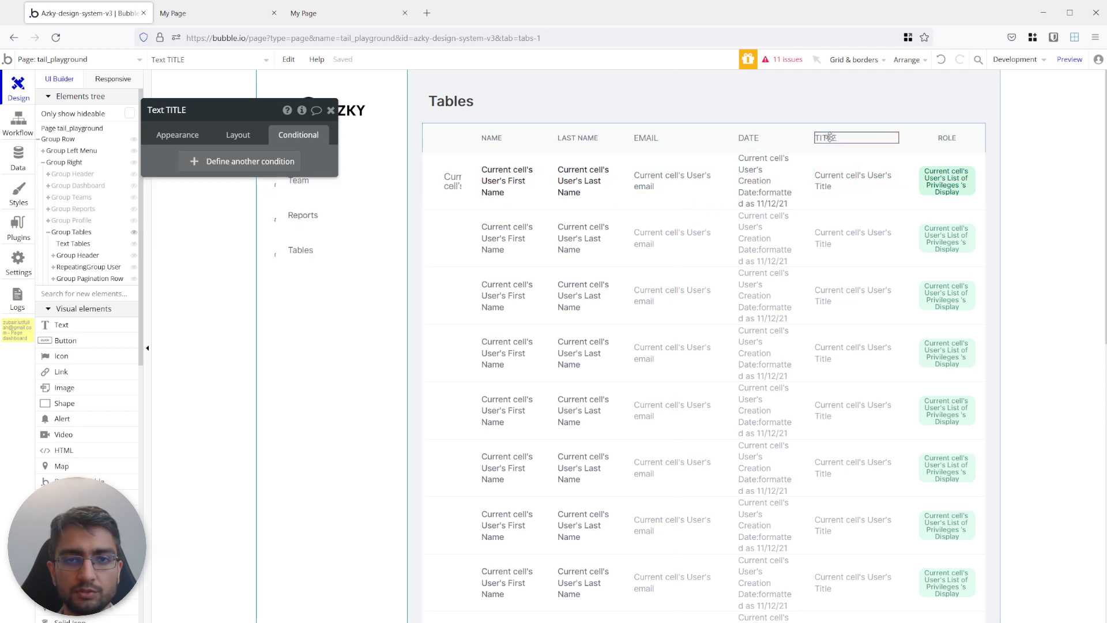
pyautogui.rightClick(219, 149)
pyautogui.click(243, 124)
pyautogui.click(261, 168)
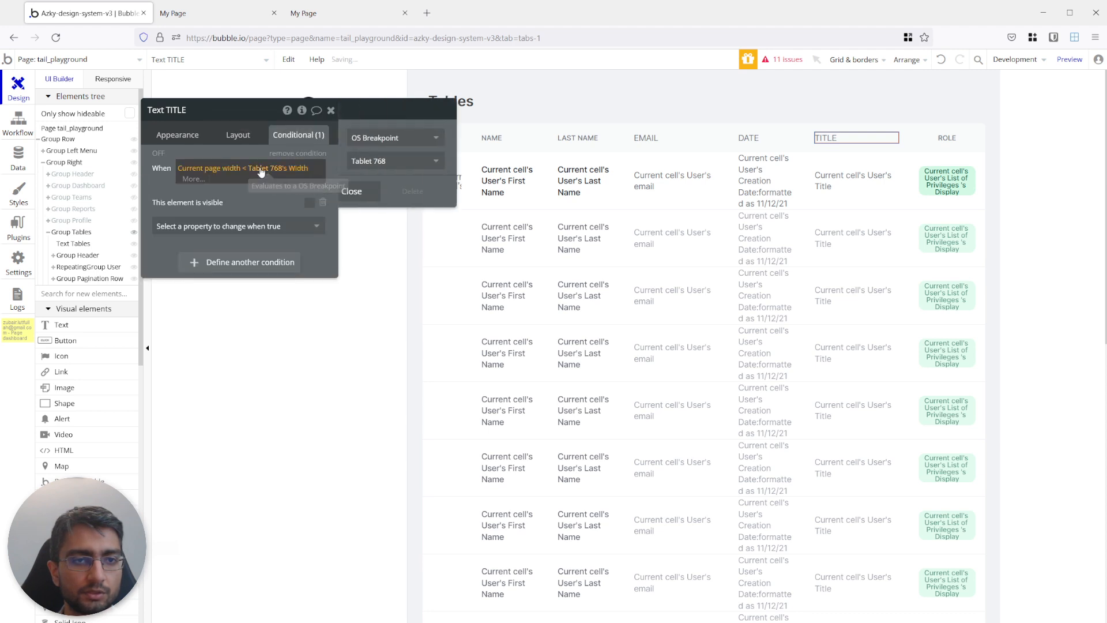
pyautogui.click(494, 161)
pyautogui.click(454, 215)
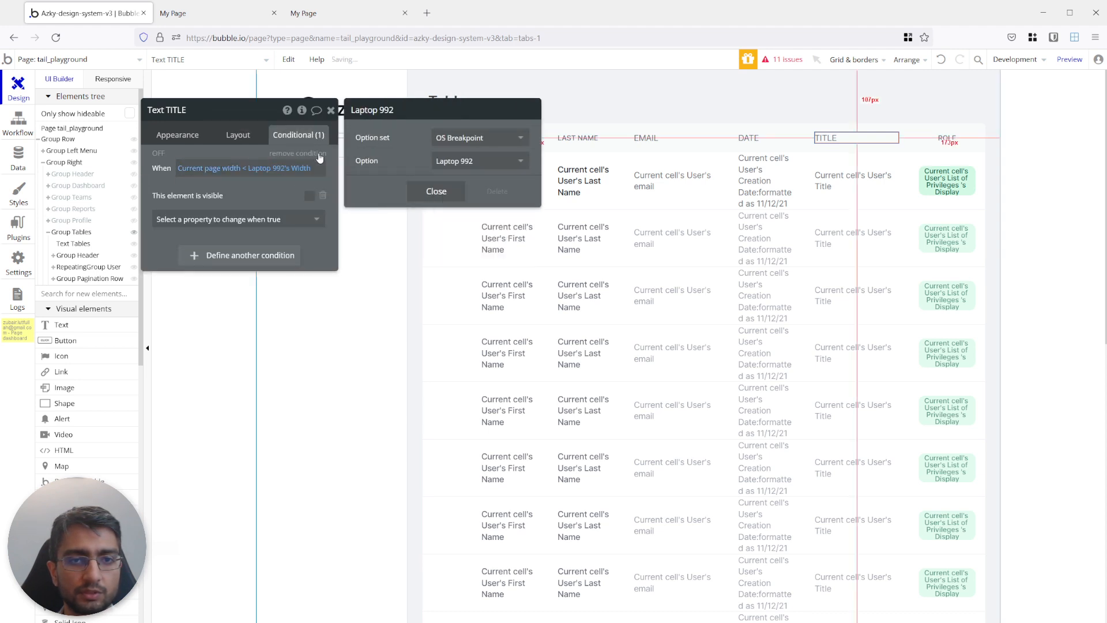
pyautogui.click(238, 135)
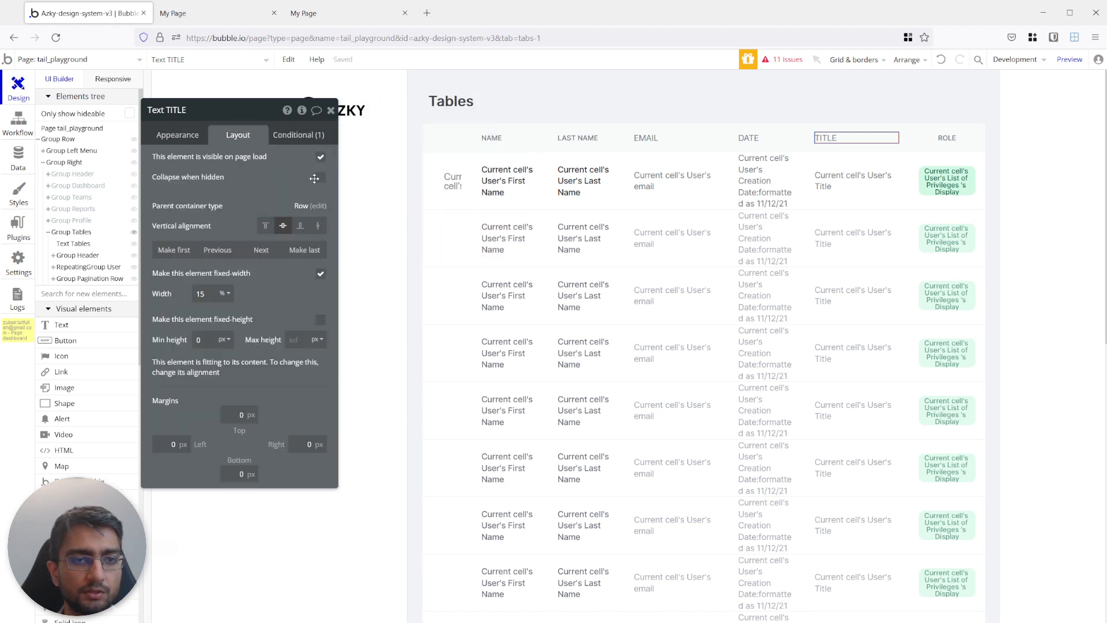
pyautogui.click(321, 177)
# Give the Title text in the repeating group's cell the pasted condition with the Laptop 992 breakpoint, and enable Collapse when hidden.
pyautogui.click(836, 195)
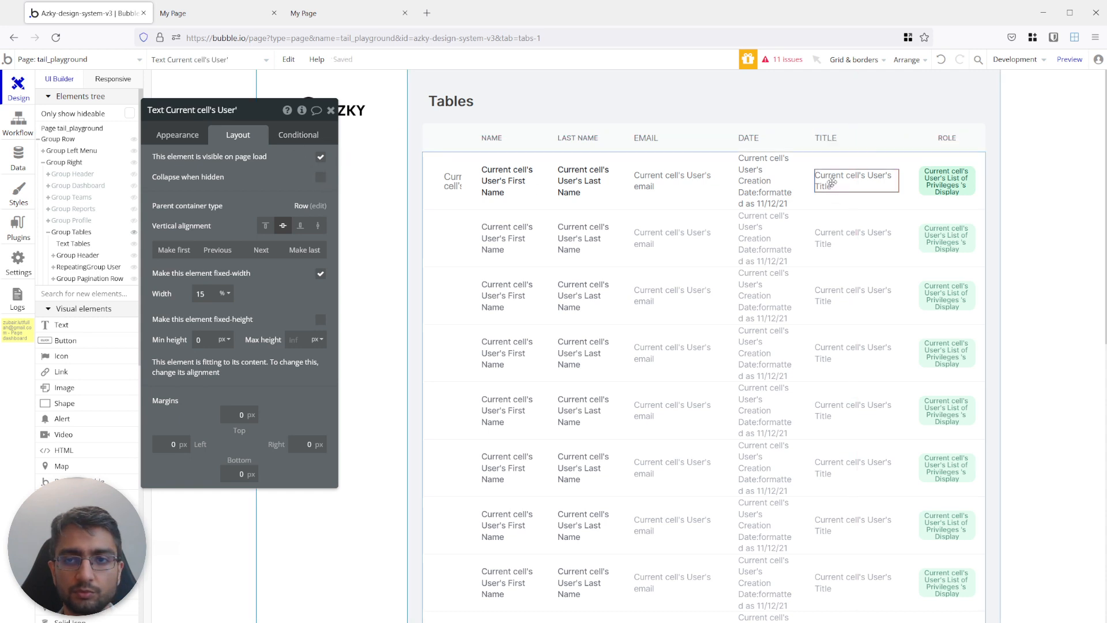
pyautogui.click(298, 134)
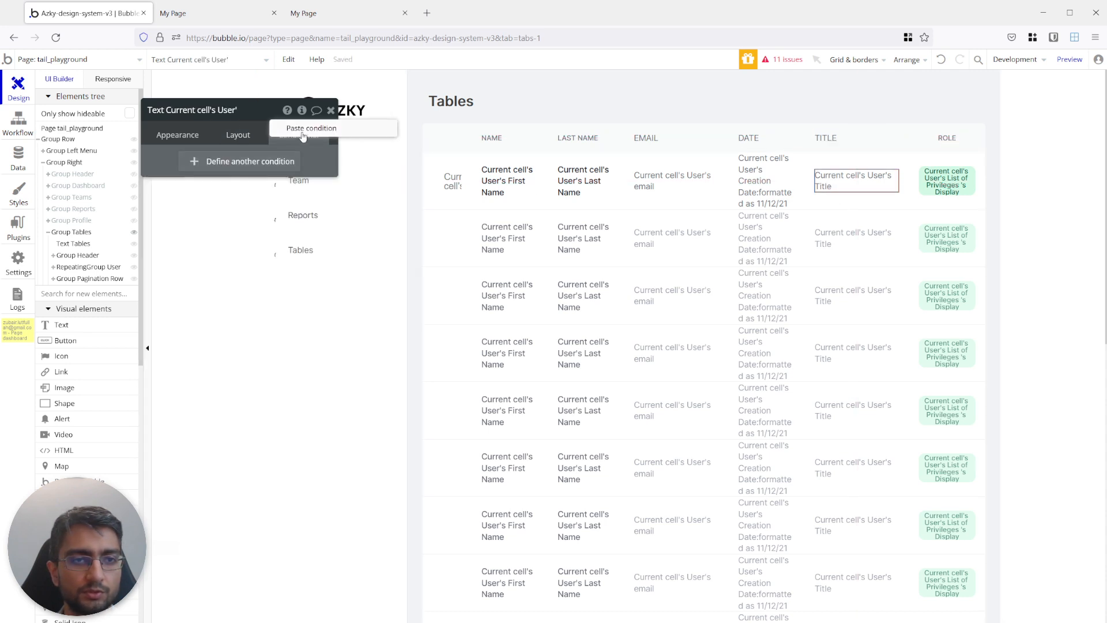
pyautogui.click(312, 128)
pyautogui.click(288, 168)
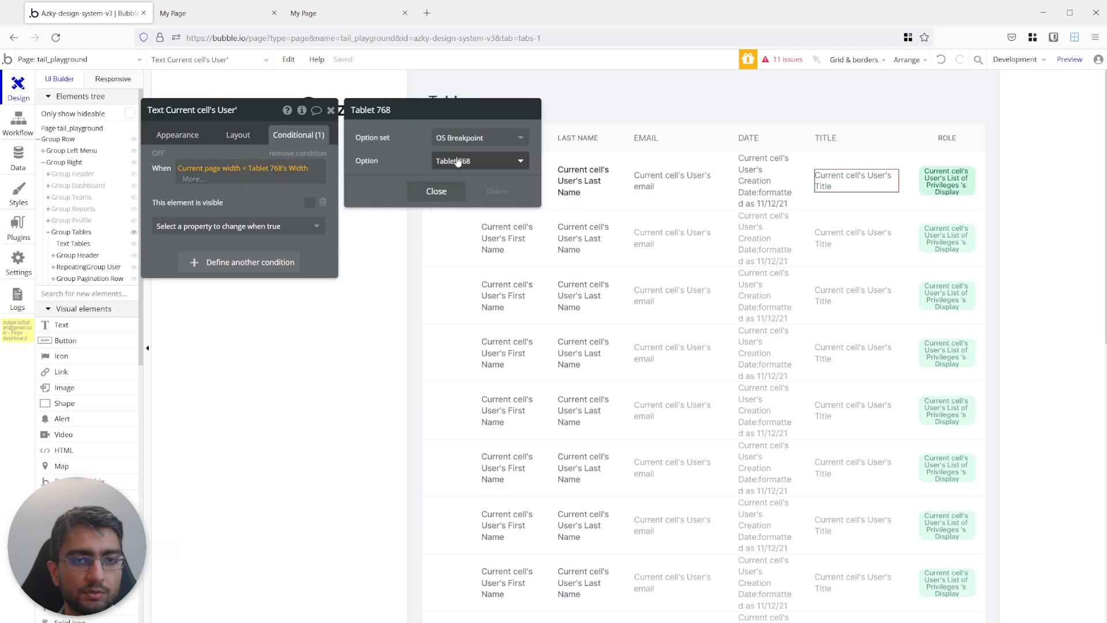
pyautogui.click(479, 161)
pyautogui.click(454, 215)
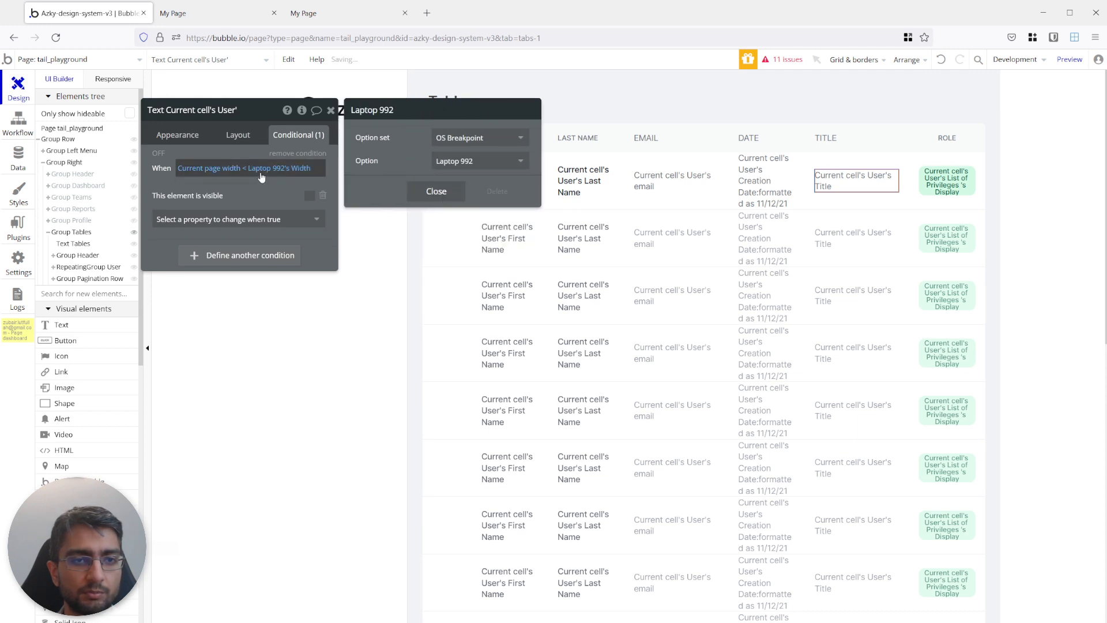
pyautogui.click(238, 134)
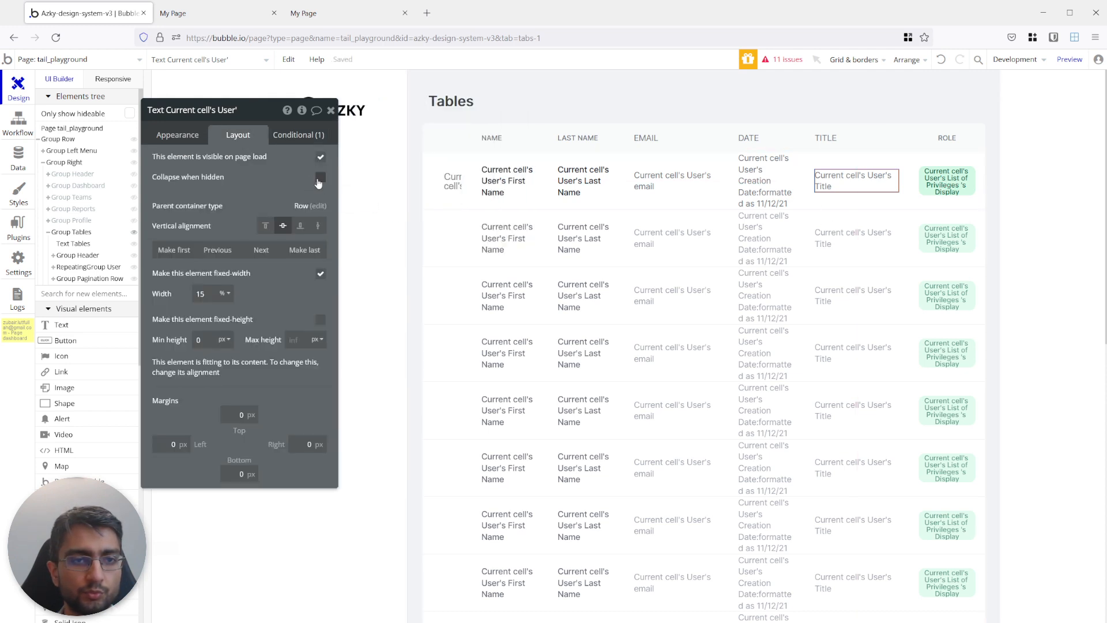
# Refresh the playground preview and narrow it to about 370 px to check the table's column hiding and text wrapping.
pyautogui.click(199, 12)
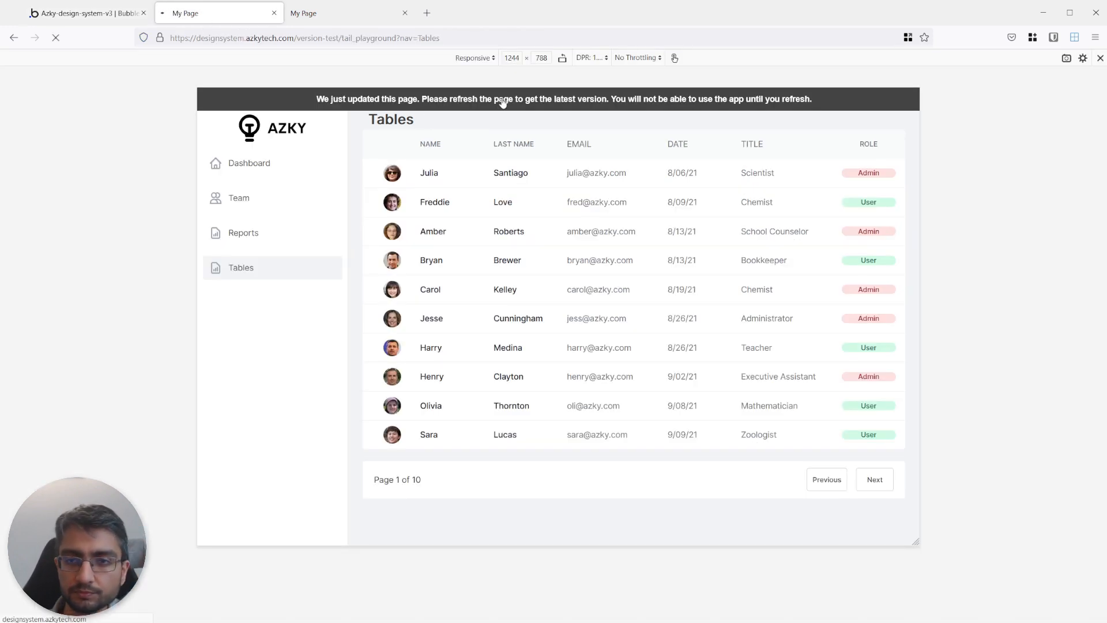
pyautogui.click(305, 14)
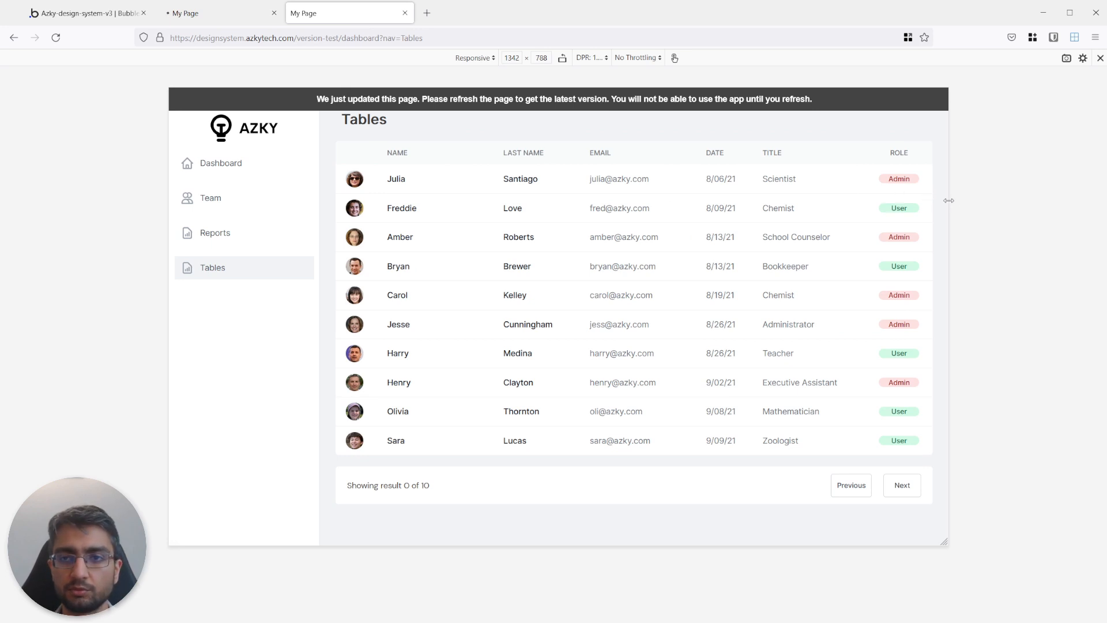
pyautogui.moveTo(948, 200)
pyautogui.mouseDown()
pyautogui.moveTo(672, 213)
pyautogui.moveTo(939, 199)
pyautogui.mouseUp()
pyautogui.click(234, 16)
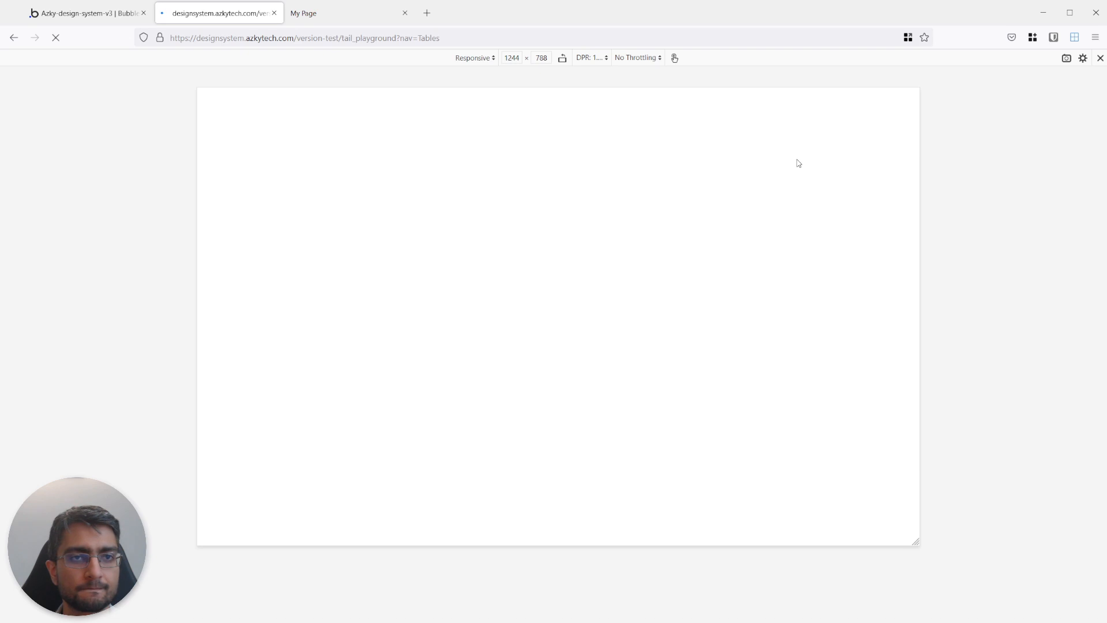
pyautogui.moveTo(919, 160); pyautogui.dragTo(665, 166)
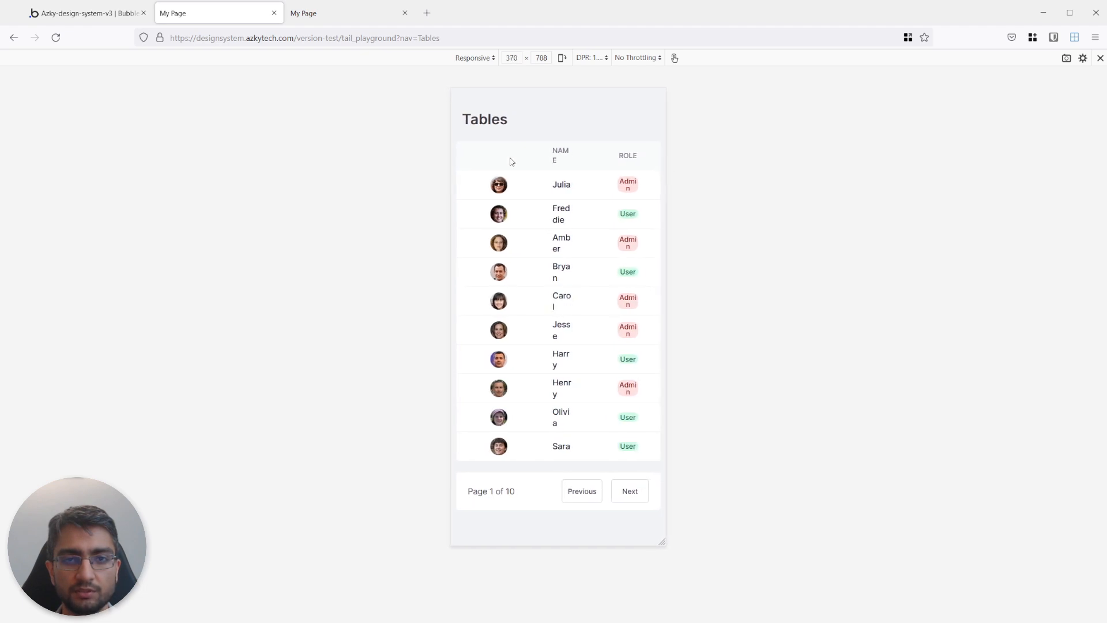
pyautogui.doubleClick(556, 159)
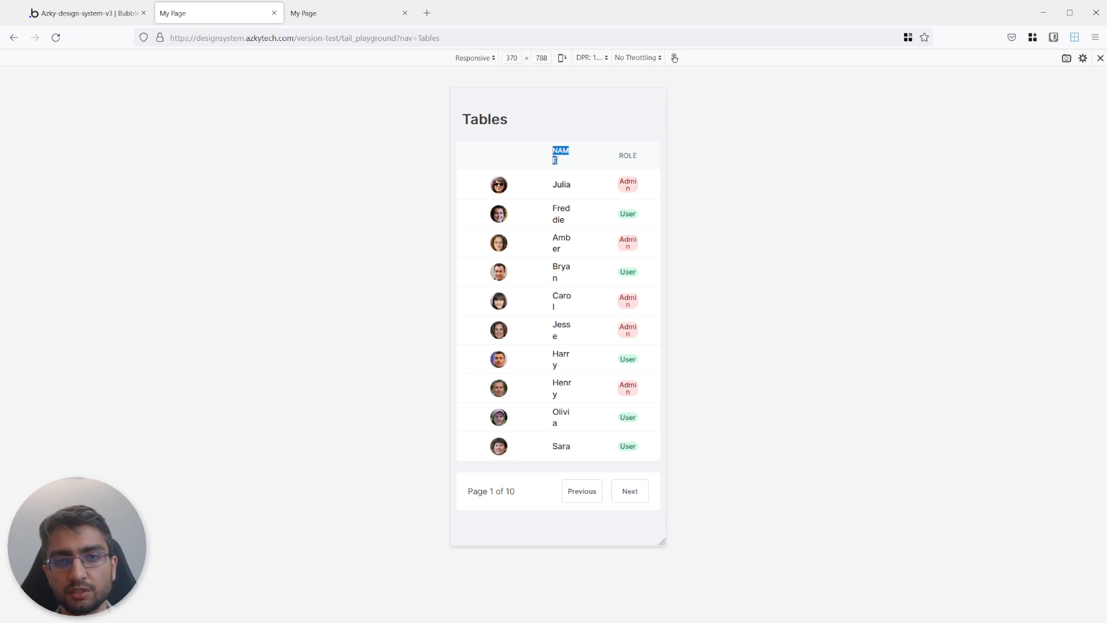
pyautogui.moveTo(551, 185); pyautogui.dragTo(567, 446)
pyautogui.click(563, 426)
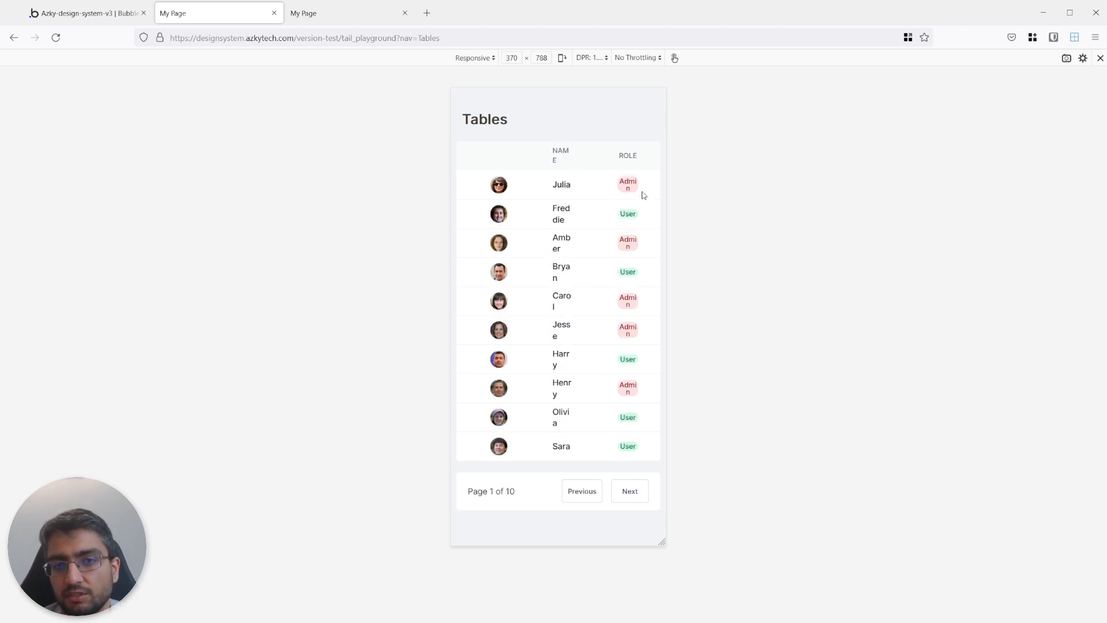
pyautogui.moveTo(667, 190)
pyautogui.mouseDown()
pyautogui.moveTo(717, 190)
pyautogui.moveTo(667, 191)
pyautogui.mouseUp()
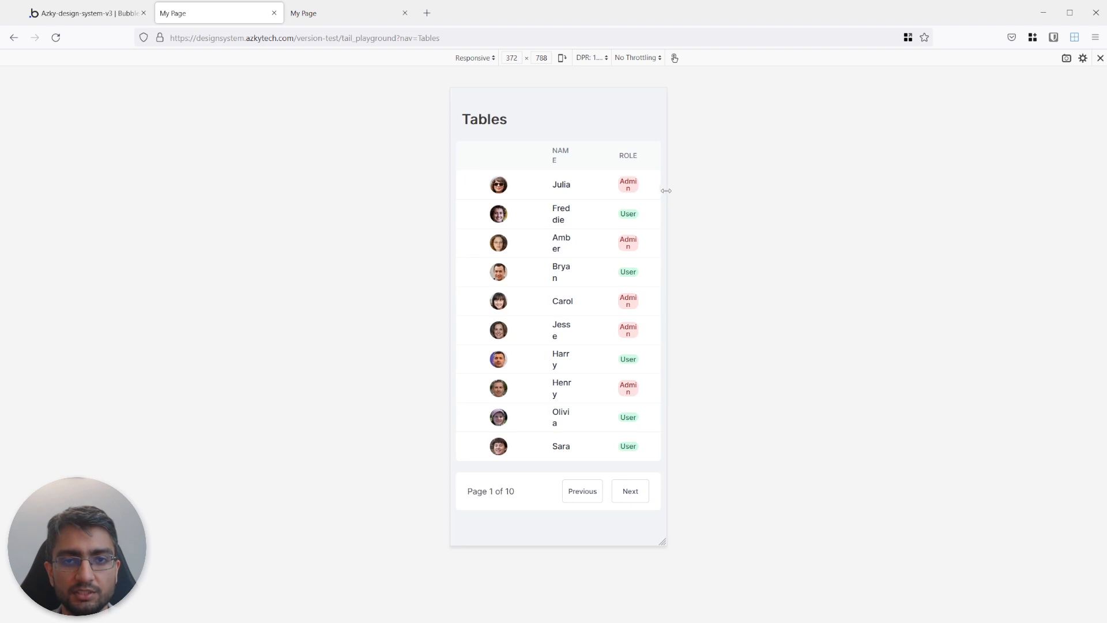
# Turn off fixed width for the First Name text in the repeating group's cell and set its maximum width to 15%.
pyautogui.click(120, 17)
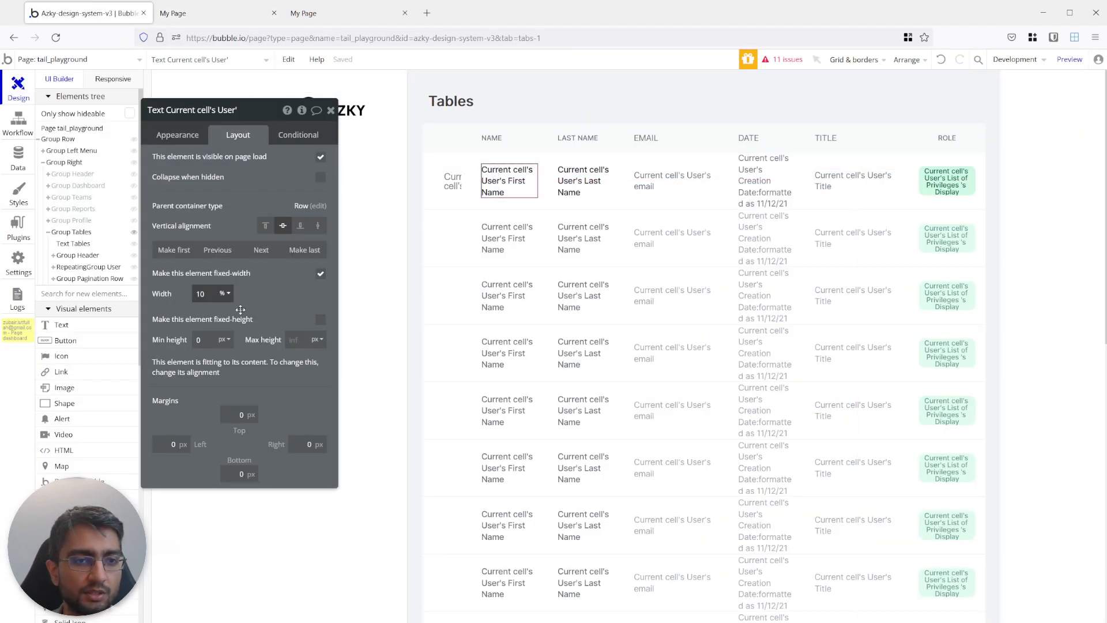
pyautogui.click(320, 274)
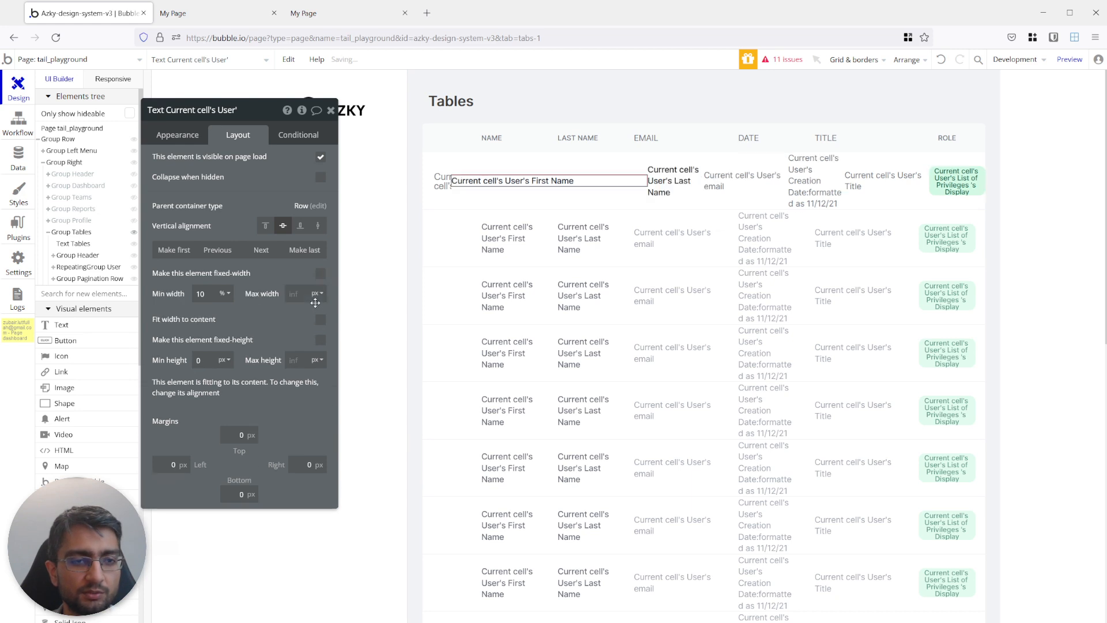
pyautogui.click(316, 294)
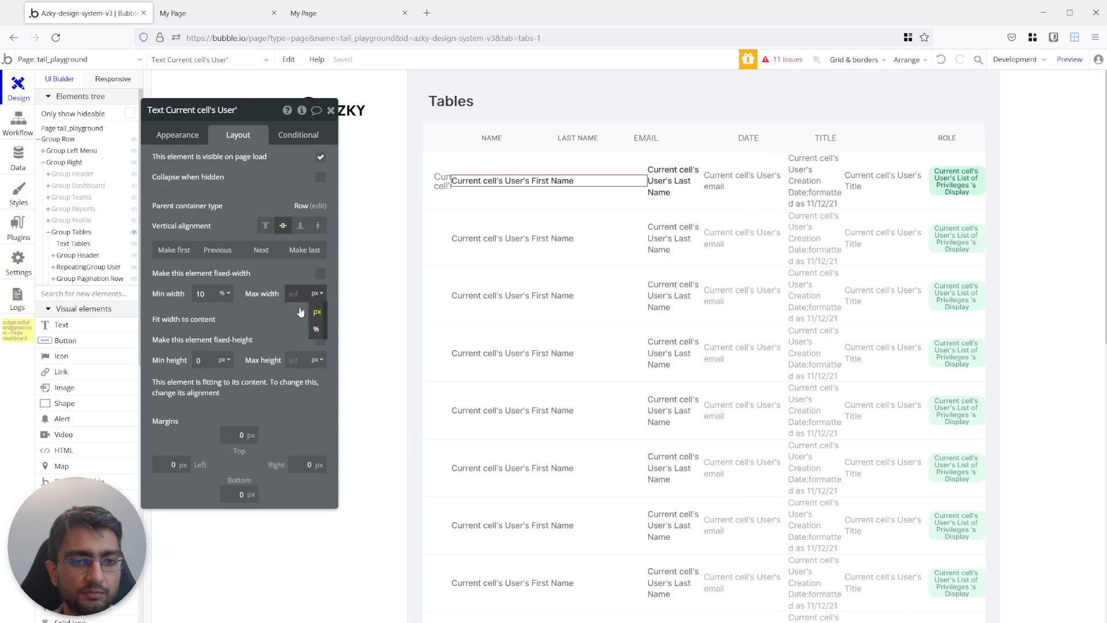
pyautogui.click(316, 329)
pyautogui.write('15')
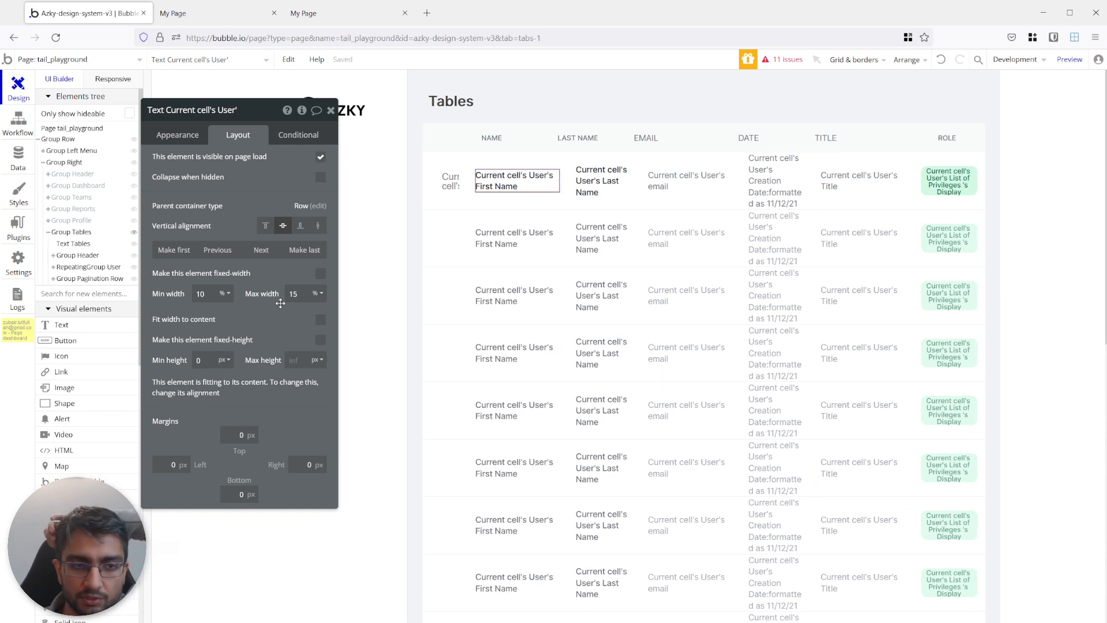
pyautogui.click(594, 180)
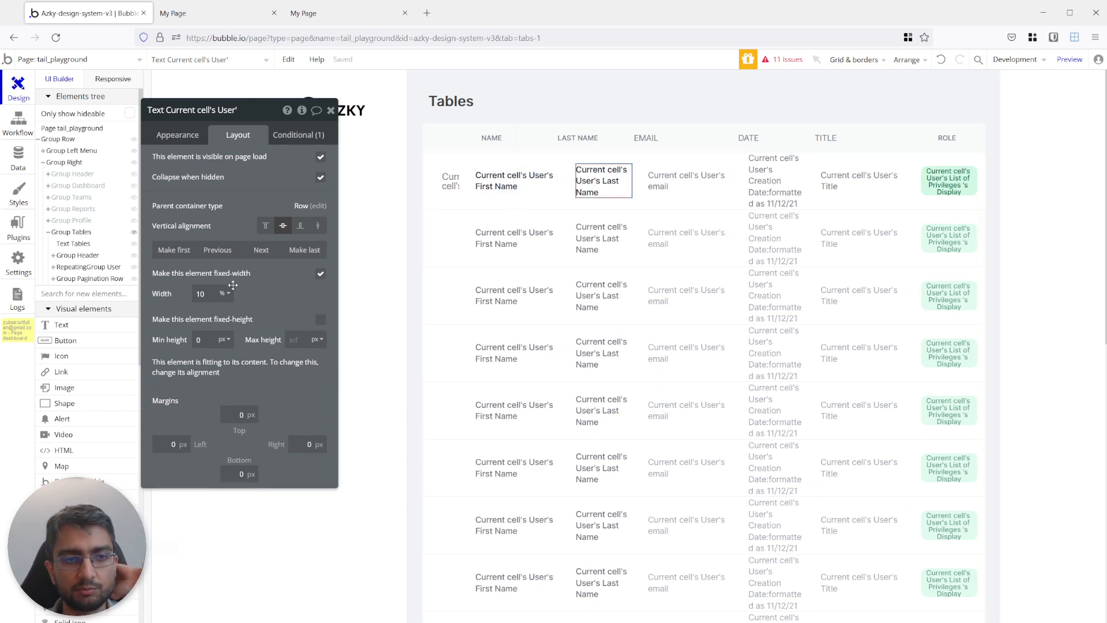
pyautogui.click(509, 173)
pyautogui.click(508, 173)
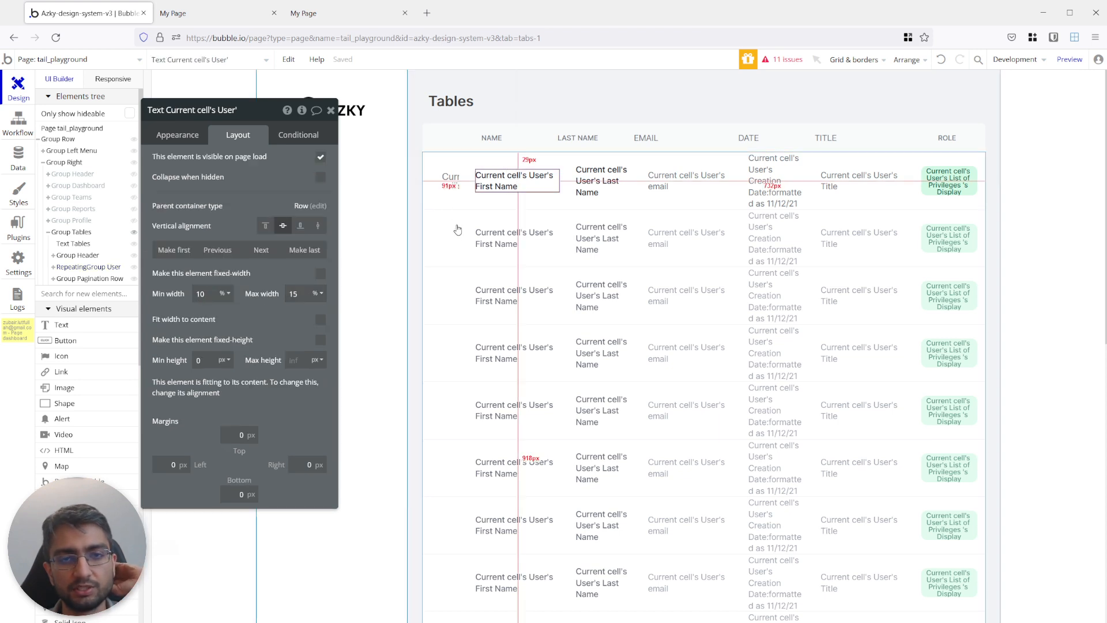
# Turn off fixed width for the NAME header text and set its maximum width to 15%.
pyautogui.click(494, 136)
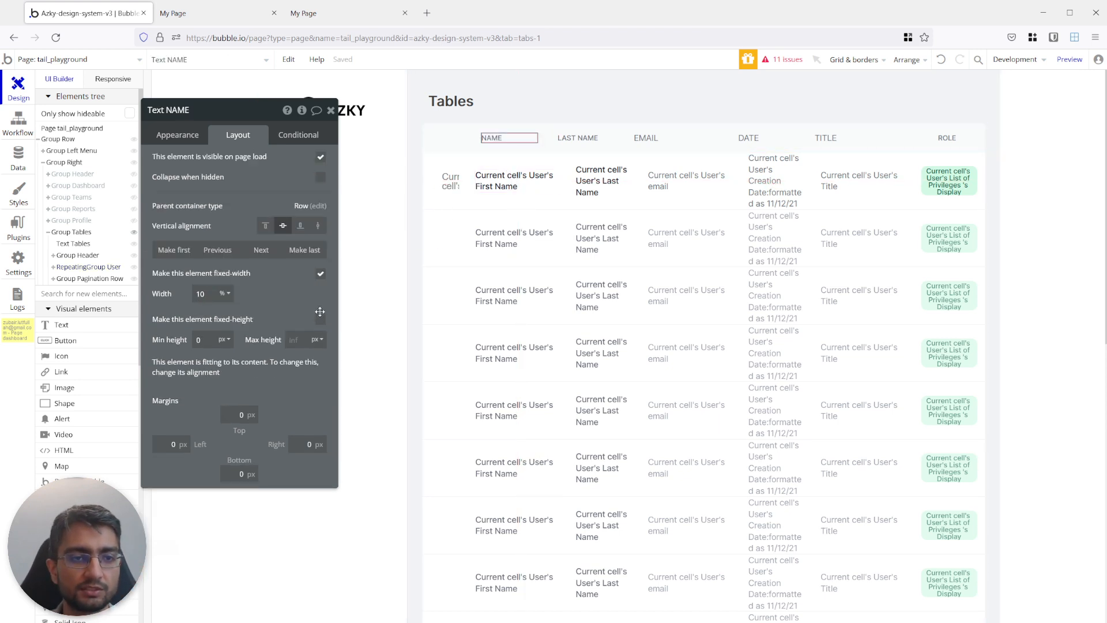
pyautogui.click(320, 273)
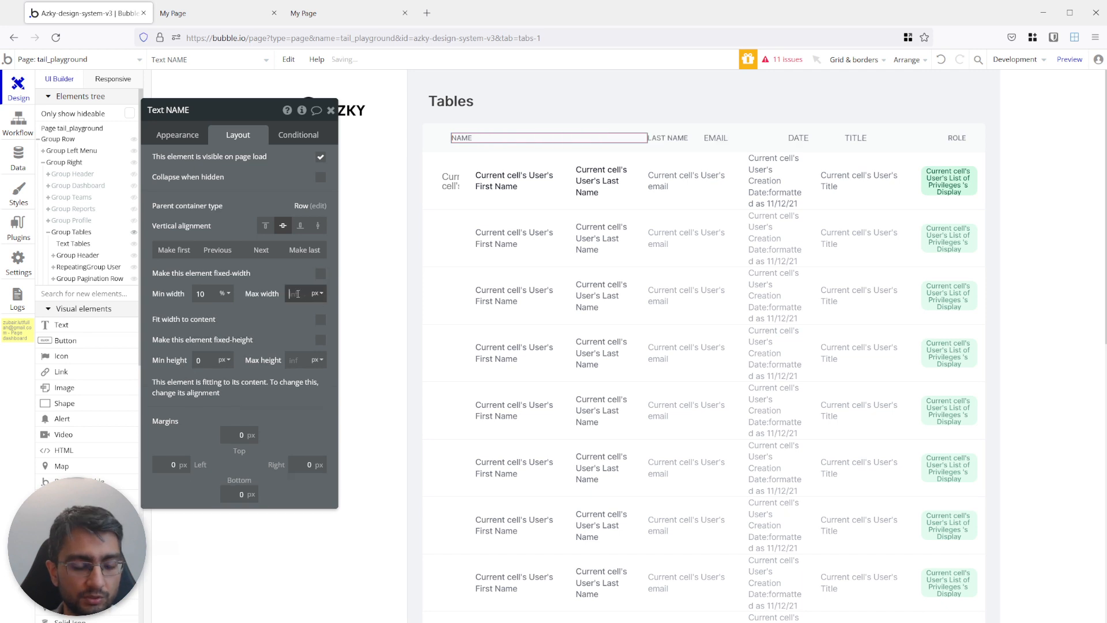
pyautogui.click(317, 294)
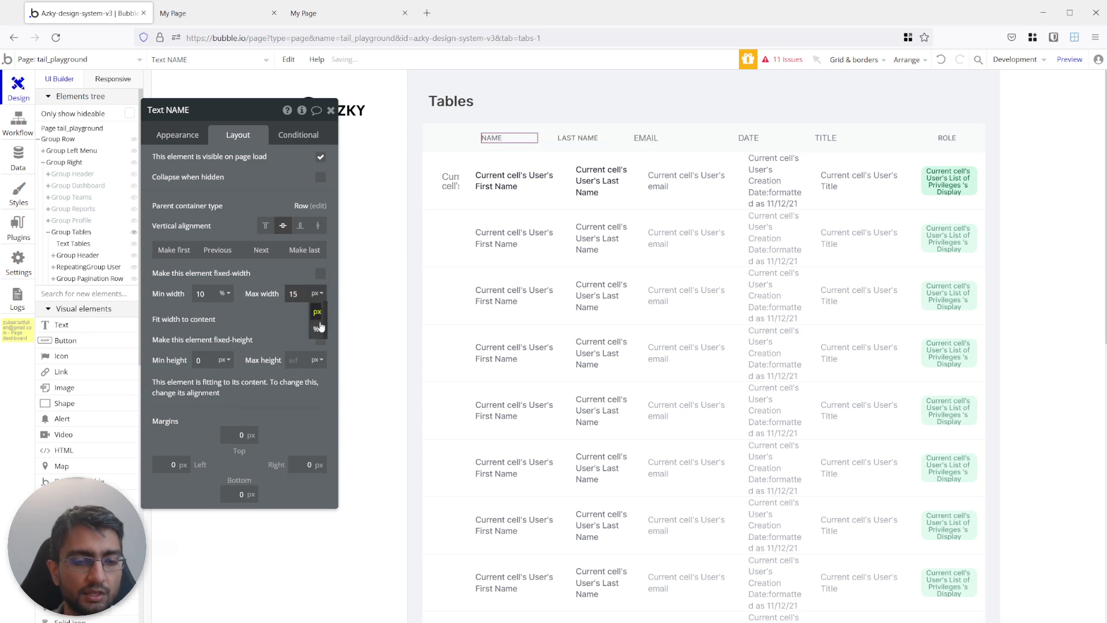
pyautogui.click(320, 327)
# Turn off fixed width for the ROLE header text and set its maximum width to 15%.
pyautogui.click(950, 138)
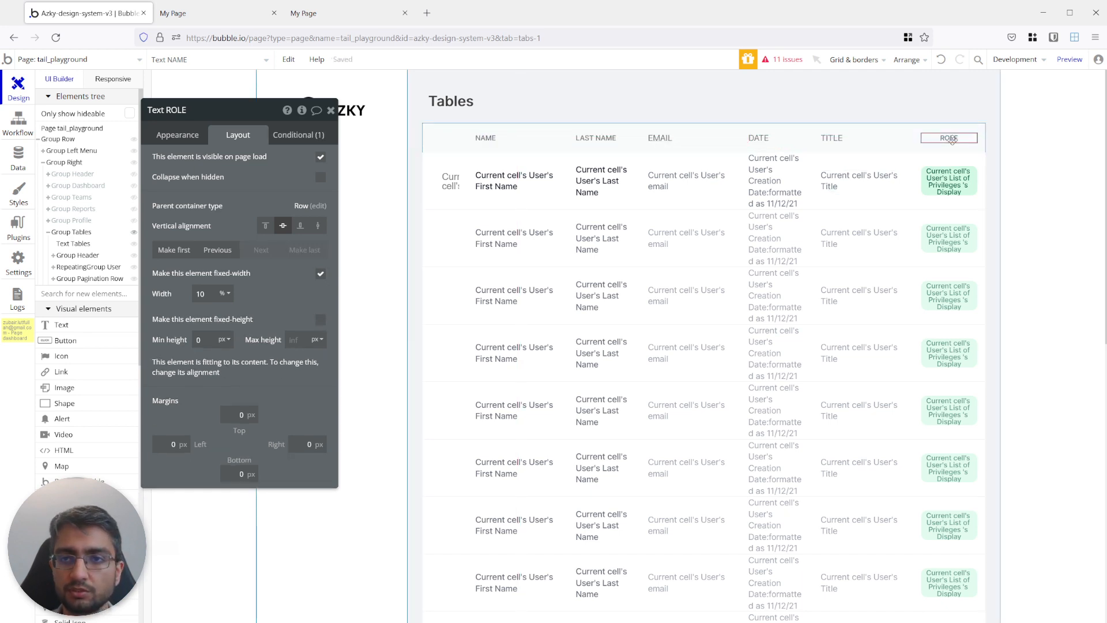
pyautogui.click(320, 273)
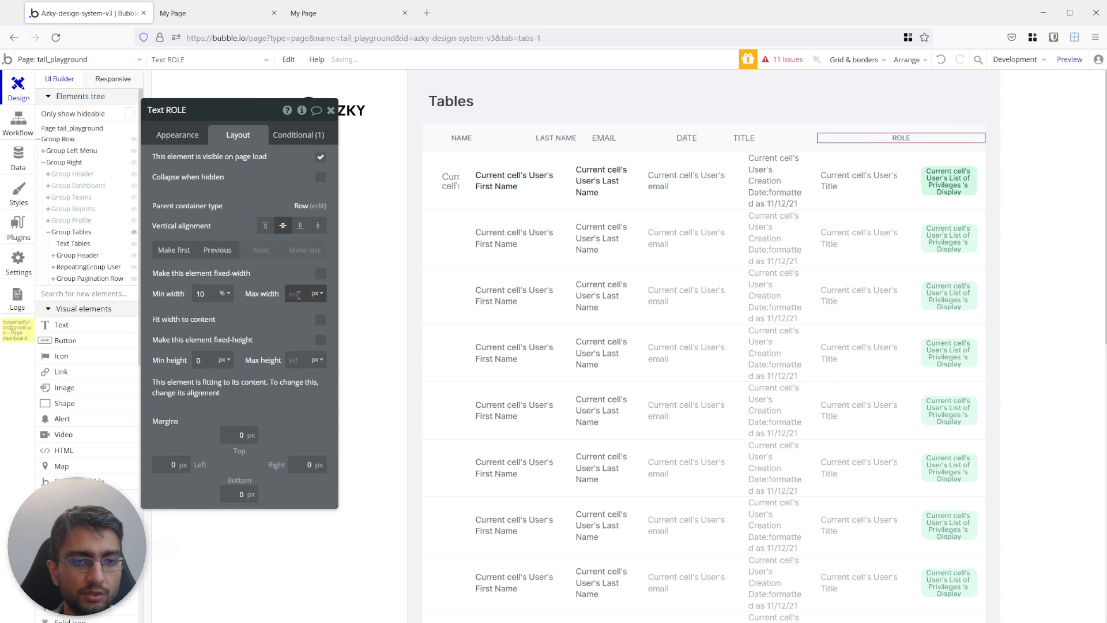
pyautogui.click(317, 293)
pyautogui.click(316, 331)
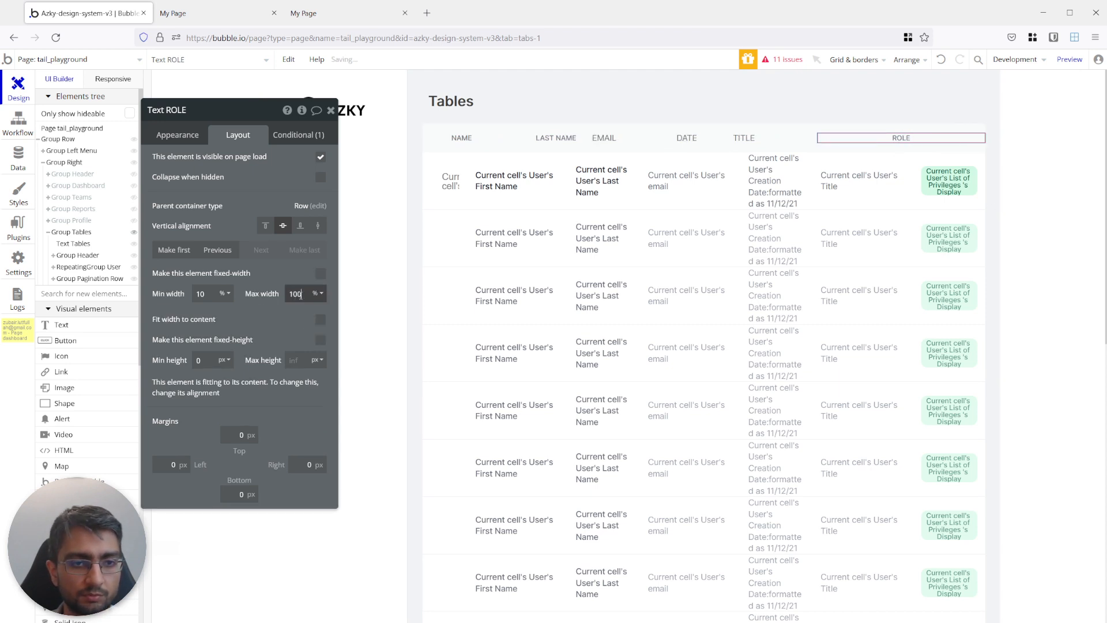
pyautogui.write('15')
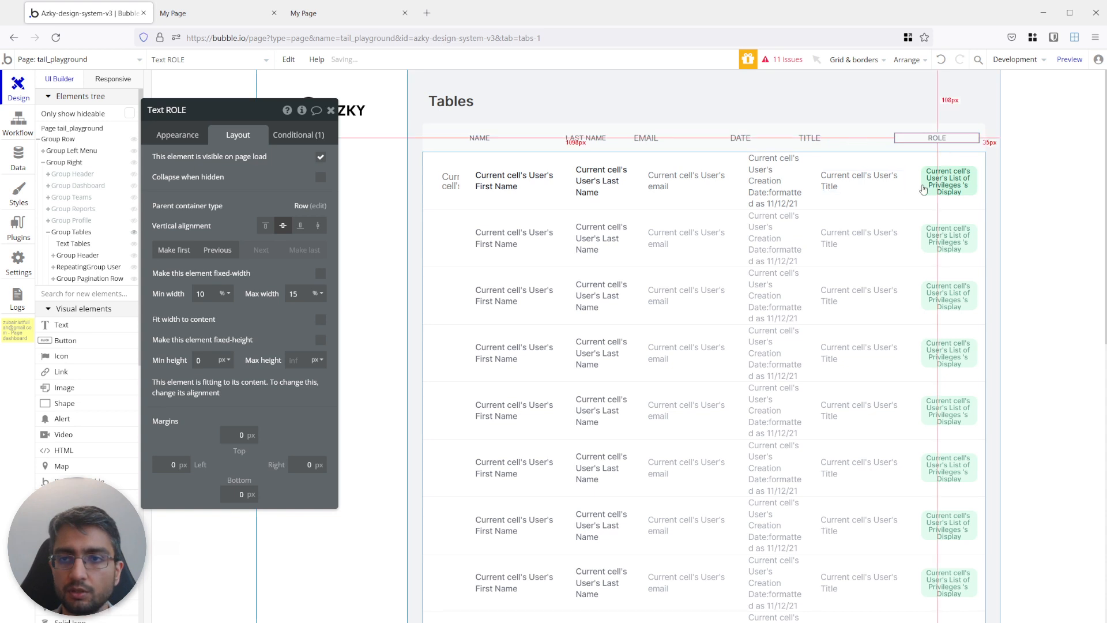
# Turn off fixed width for the role badge text in the repeating group's cell and set its maximum width to 15%.
pyautogui.click(923, 189)
pyautogui.click(321, 274)
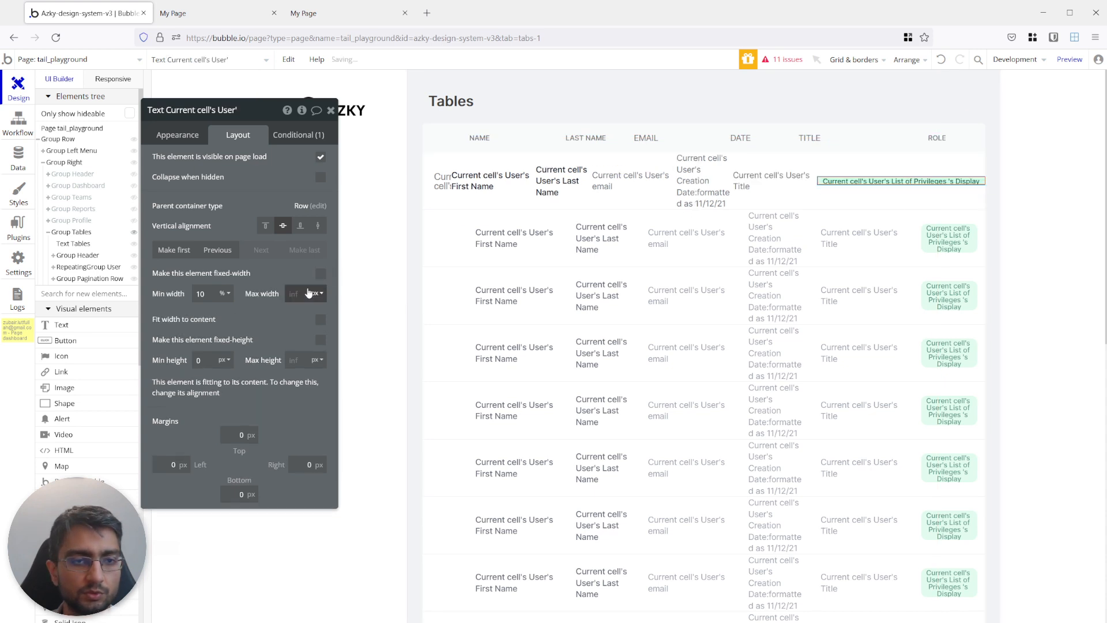
pyautogui.click(294, 294)
pyautogui.write('15')
pyautogui.click(317, 293)
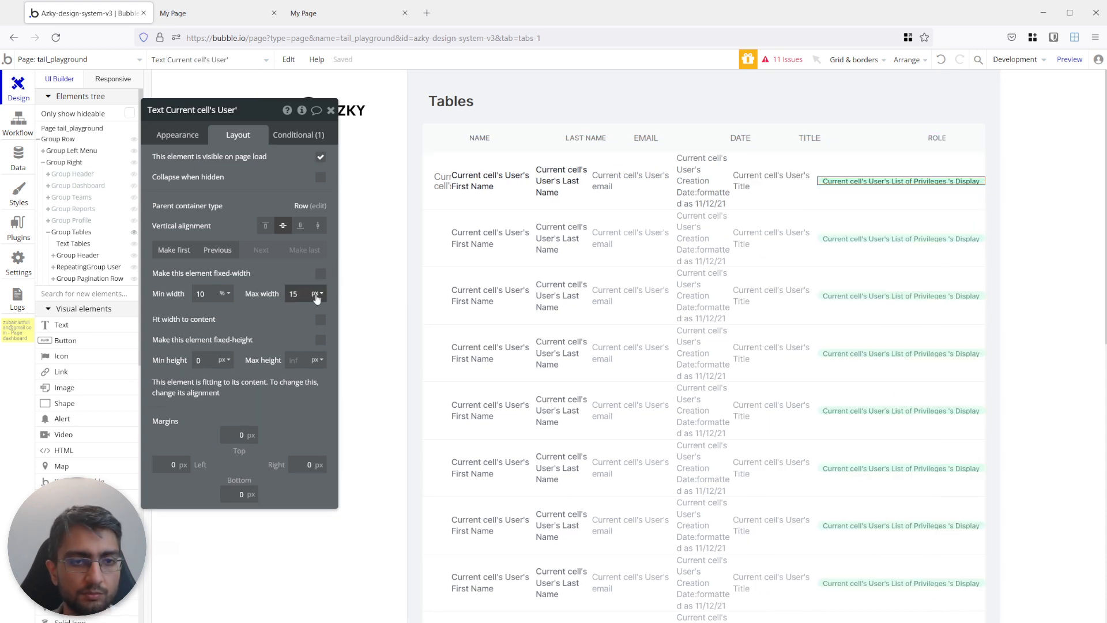
pyautogui.click(312, 329)
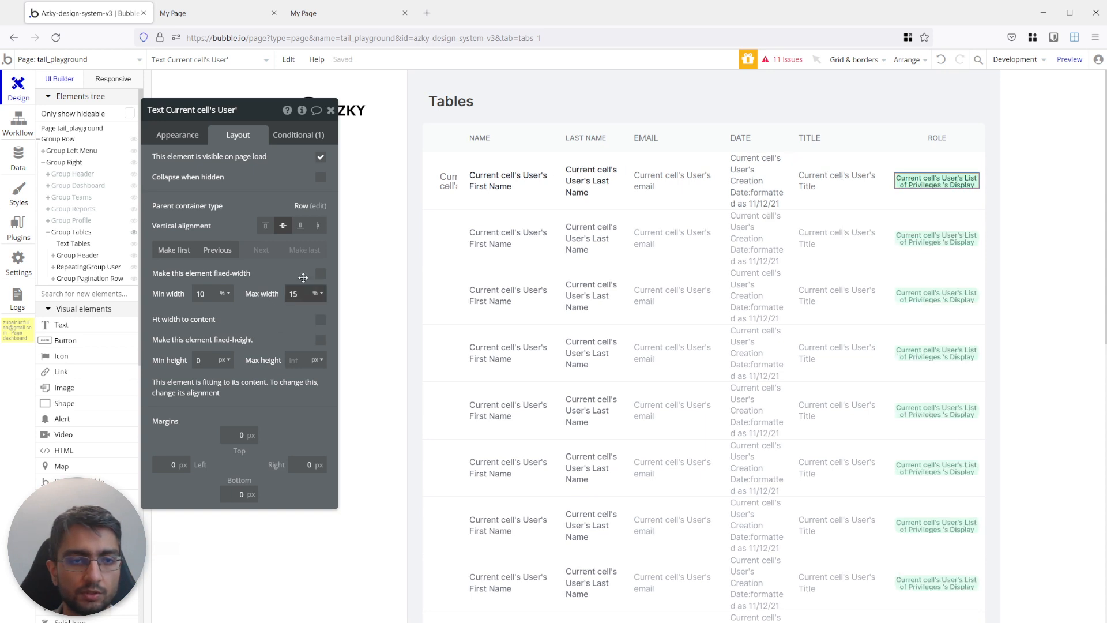
# Check the table's column hiding and text wrapping in the playground preview at widths of about 432, 512, 1048 and 942 px.
pyautogui.click(200, 21)
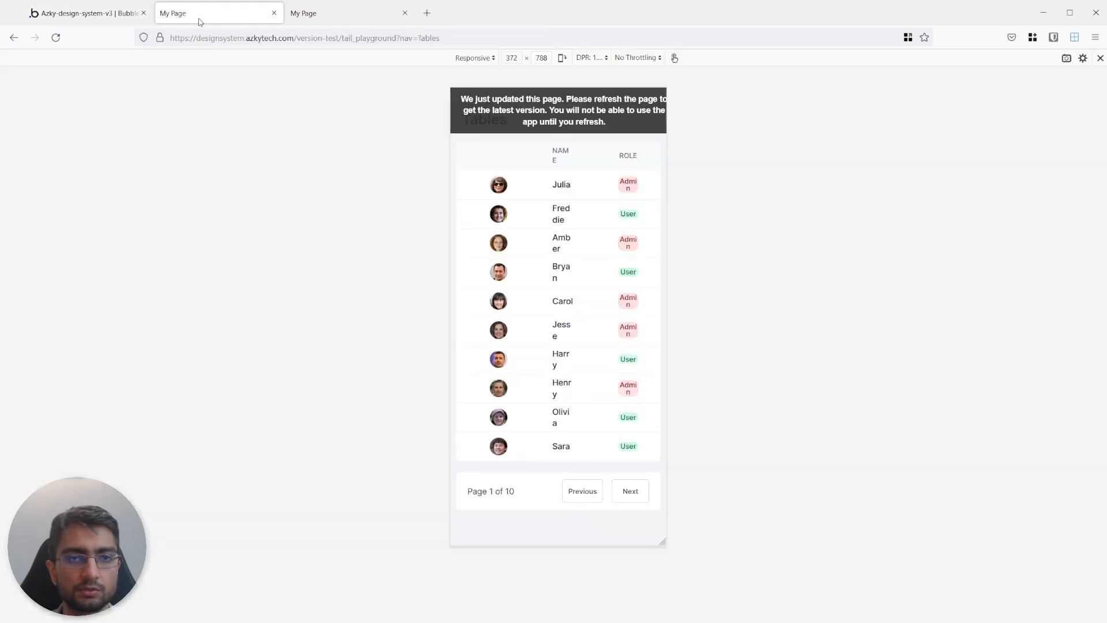
pyautogui.moveTo(666, 150); pyautogui.dragTo(683, 150)
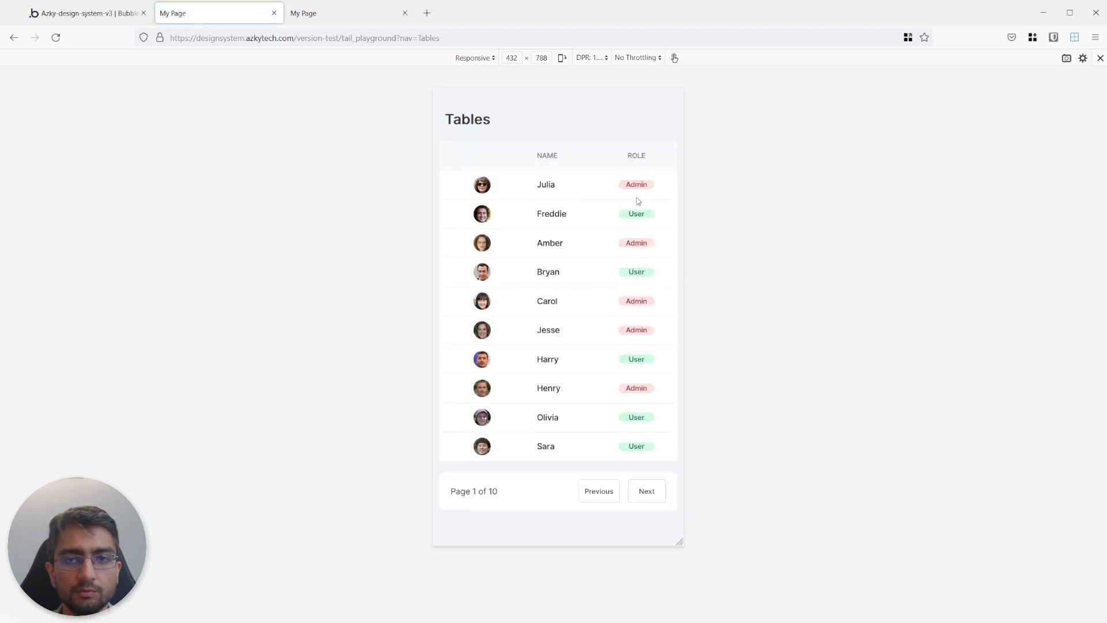
pyautogui.moveTo(684, 200); pyautogui.dragTo(707, 198)
pyautogui.click(86, 12)
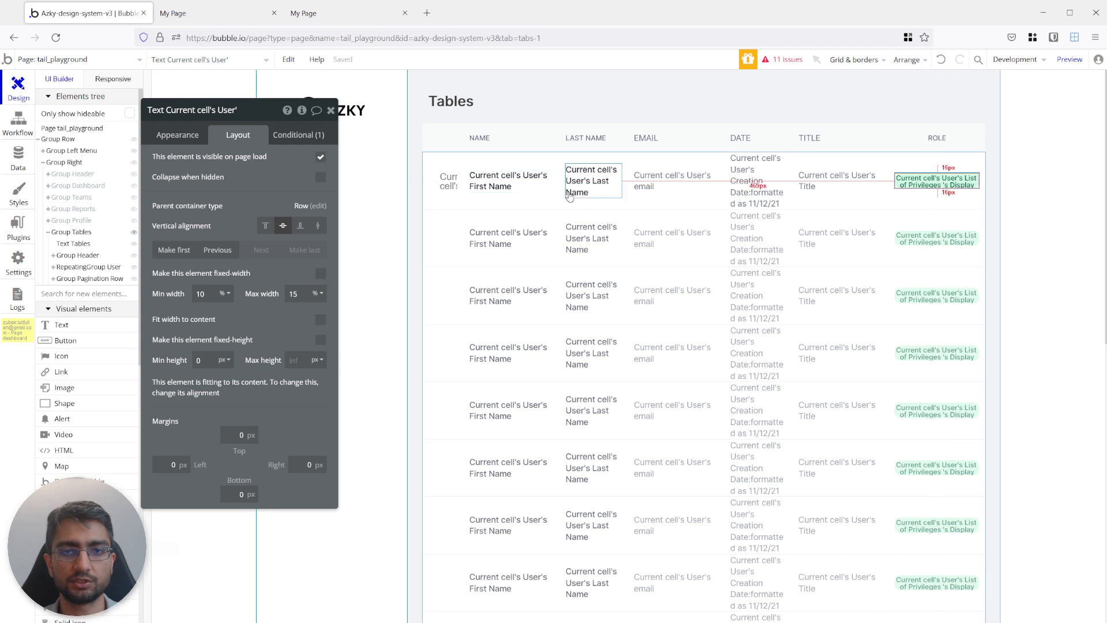
pyautogui.click(282, 138)
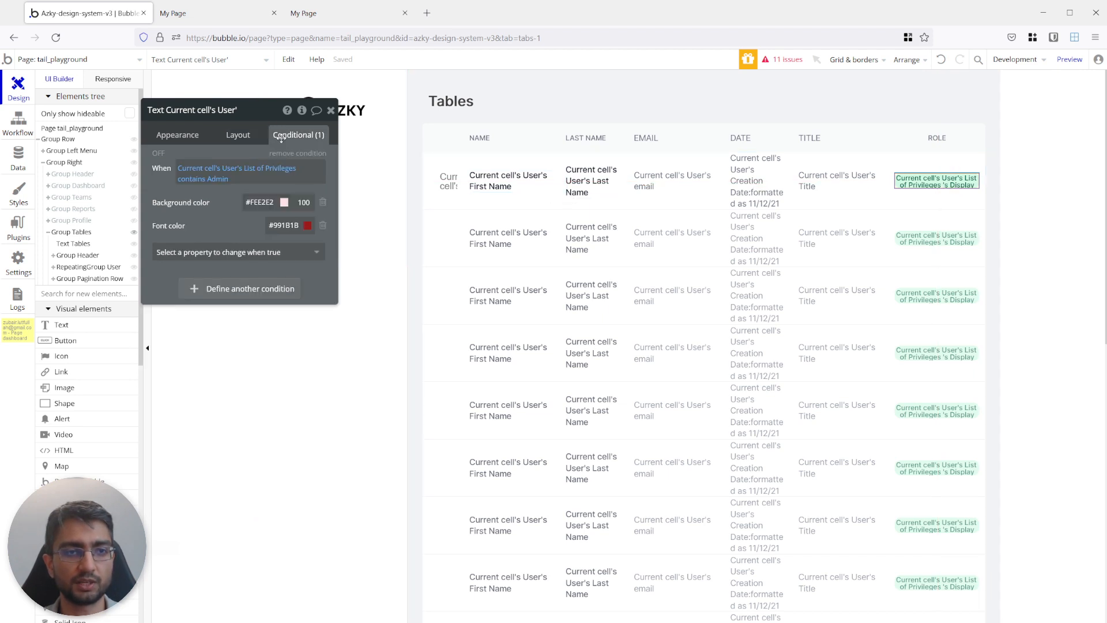
pyautogui.click(243, 136)
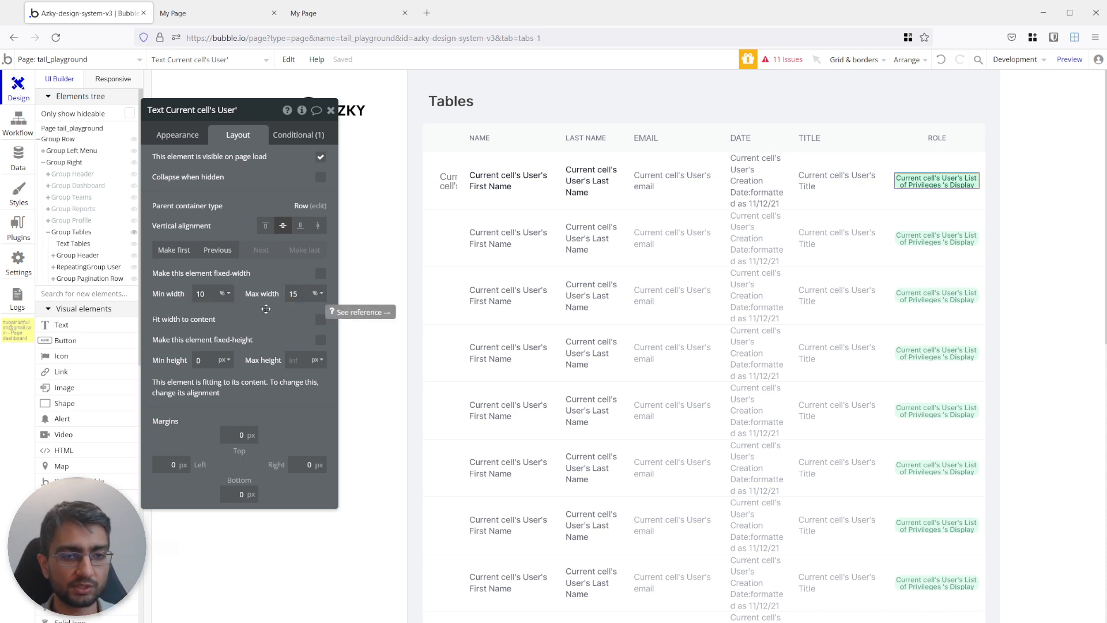
pyautogui.click(218, 12)
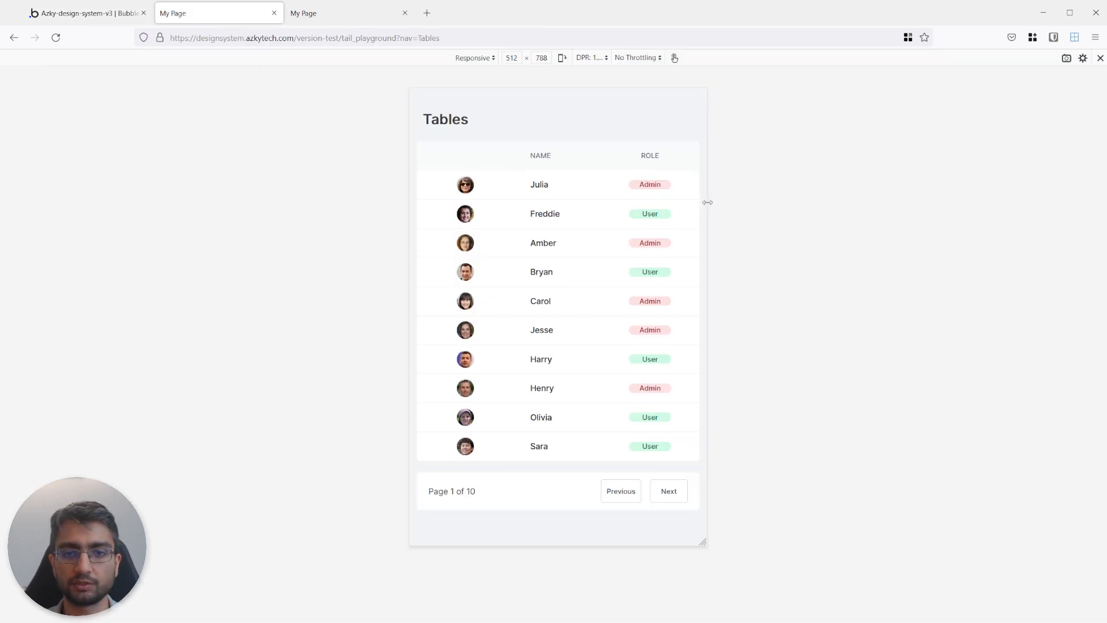
pyautogui.moveTo(708, 202); pyautogui.dragTo(862, 204)
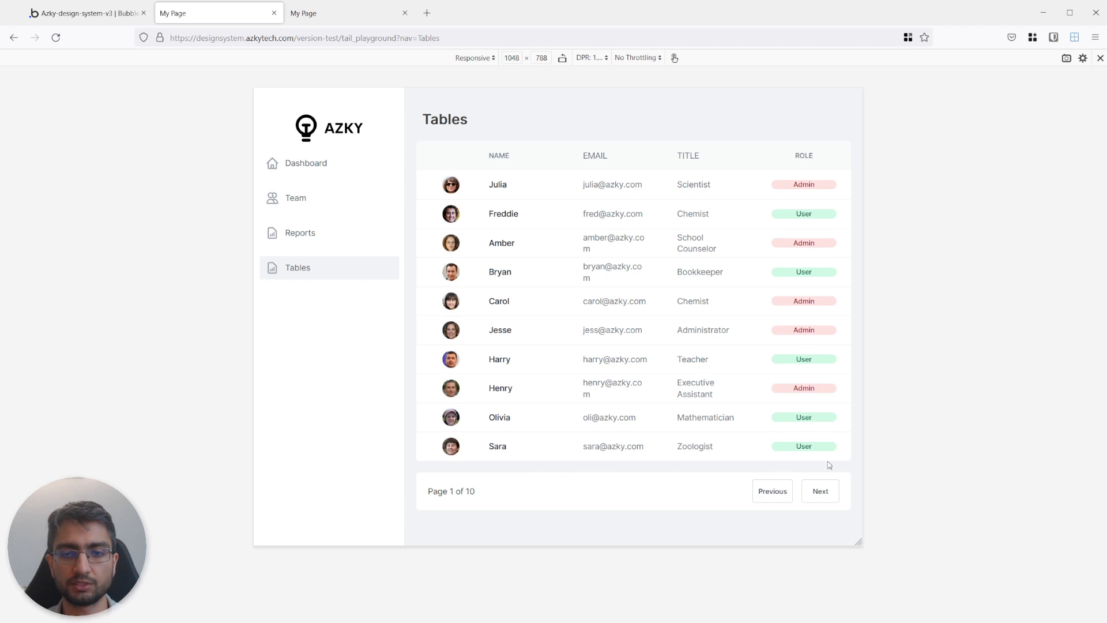
pyautogui.moveTo(863, 316); pyautogui.dragTo(830, 292)
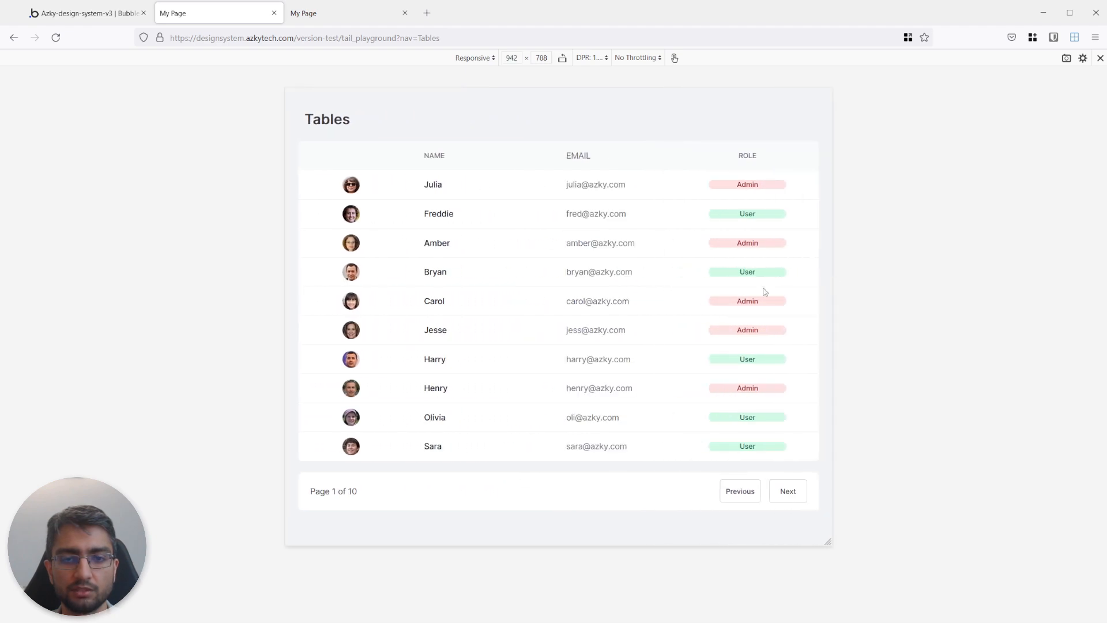
# Return to the Bubble editor and add a new group below the pagination row inside Group Tables.
pyautogui.click(130, 19)
pyautogui.scroll(-6, 524, 409)
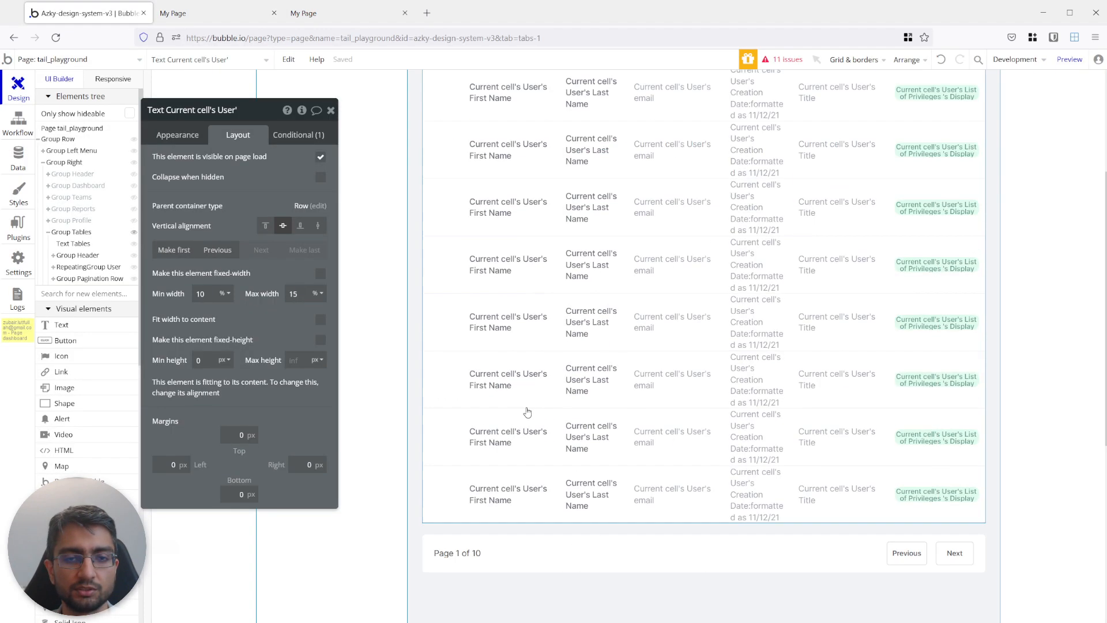
pyautogui.scroll(-1, 524, 409)
pyautogui.click(553, 209)
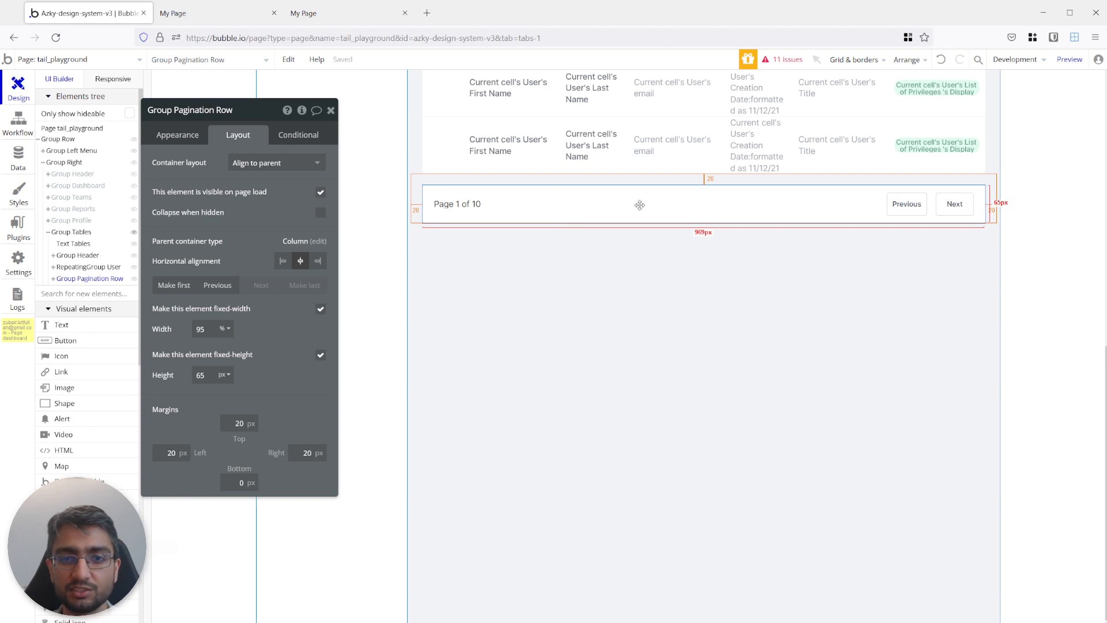
pyautogui.scroll(1, 520, 281)
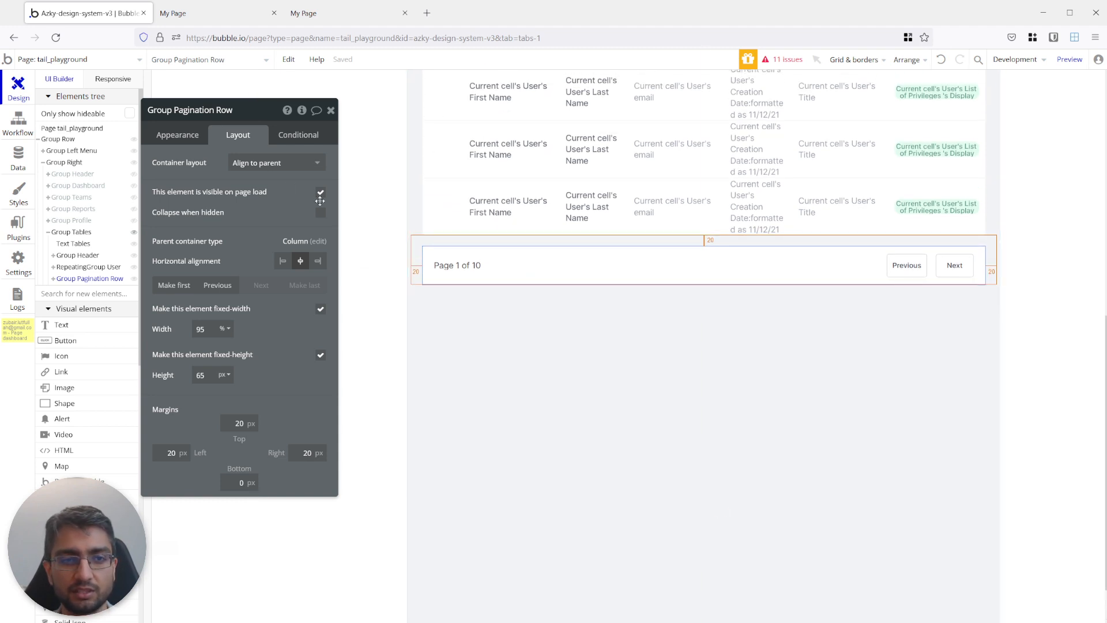
pyautogui.click(49, 296)
pyautogui.write('group')
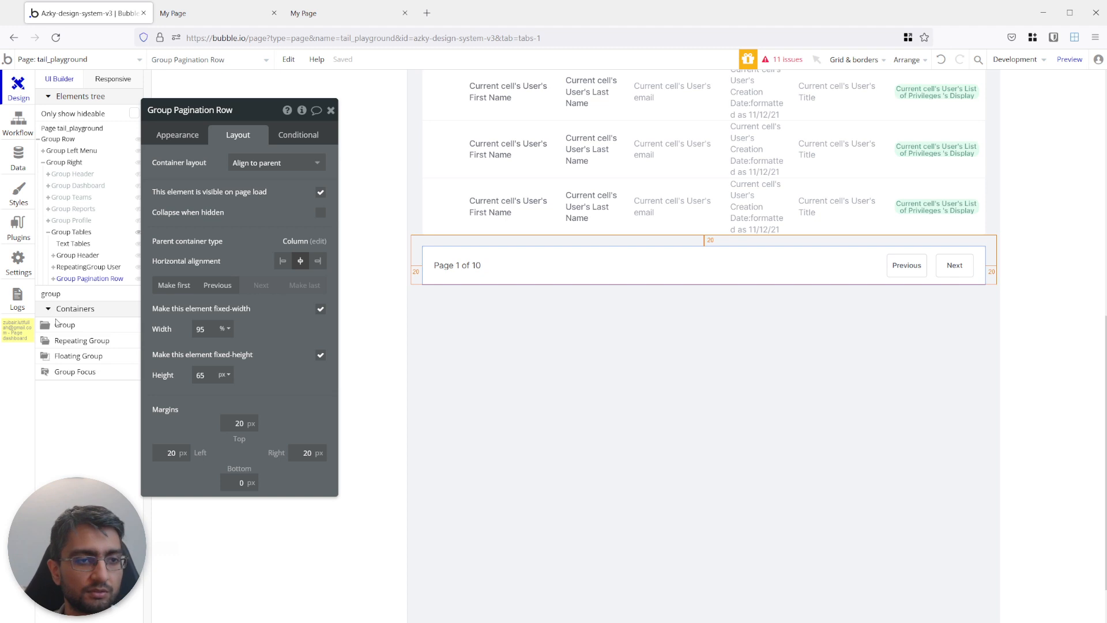
pyautogui.click(57, 324)
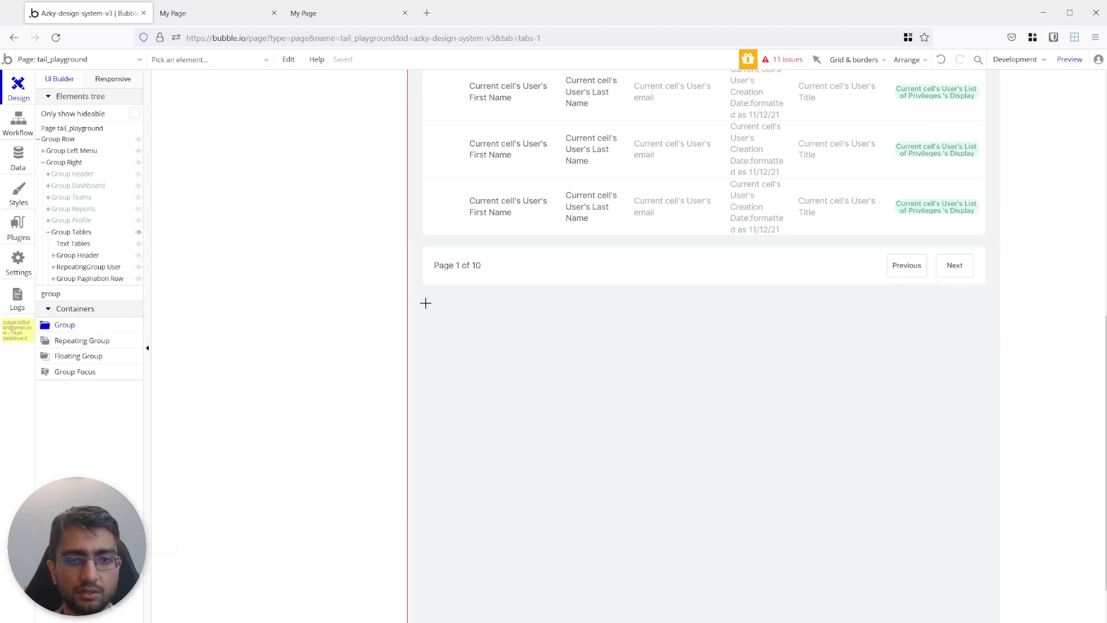
pyautogui.click(446, 320)
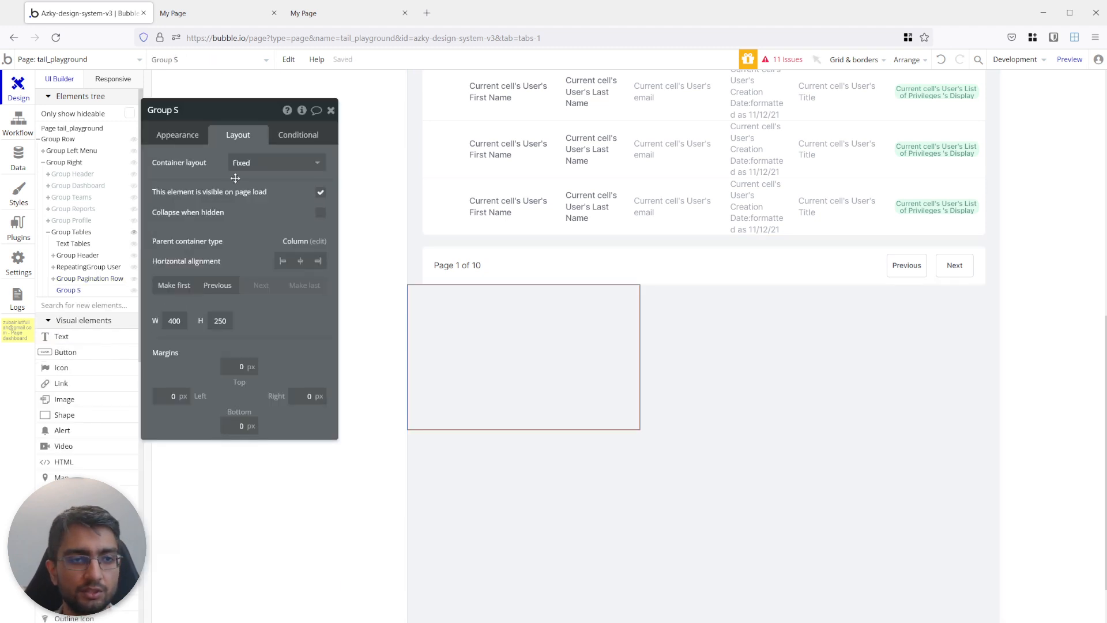
# Apply the White Rounded 5 style to the new group below the pagination row.
pyautogui.click(177, 134)
pyautogui.click(222, 275)
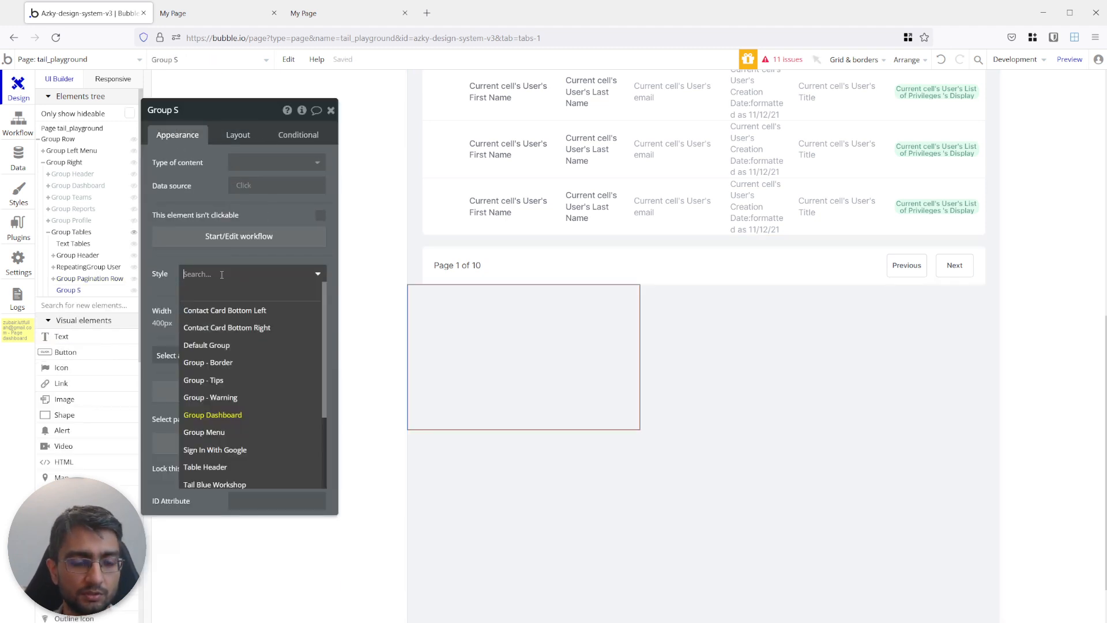
pyautogui.write('p')
pyautogui.press('BackSpace')
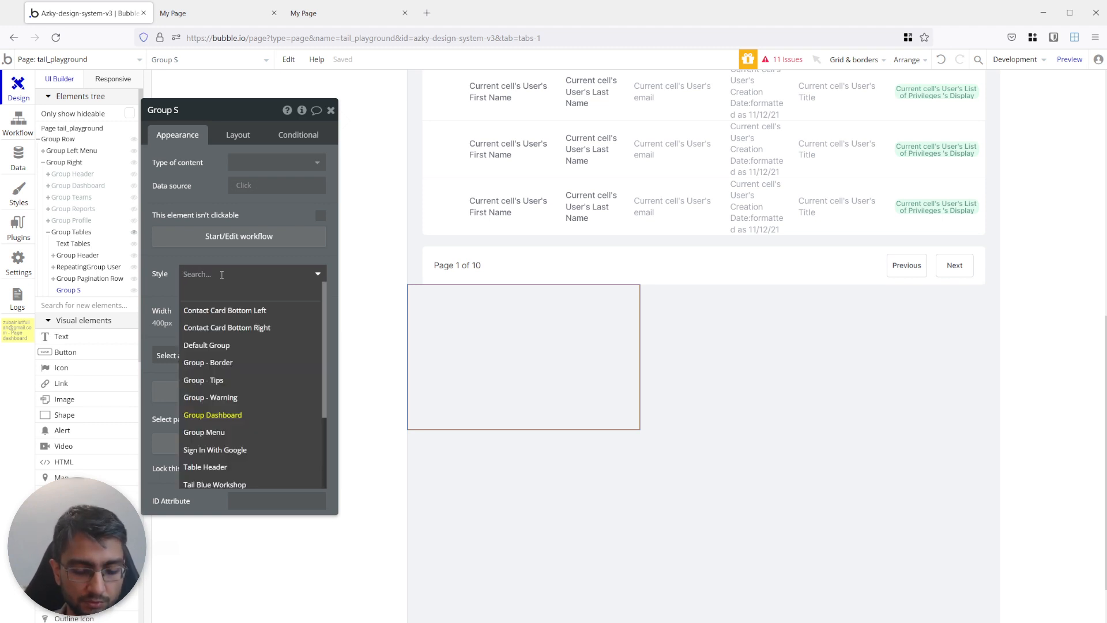
pyautogui.write('white')
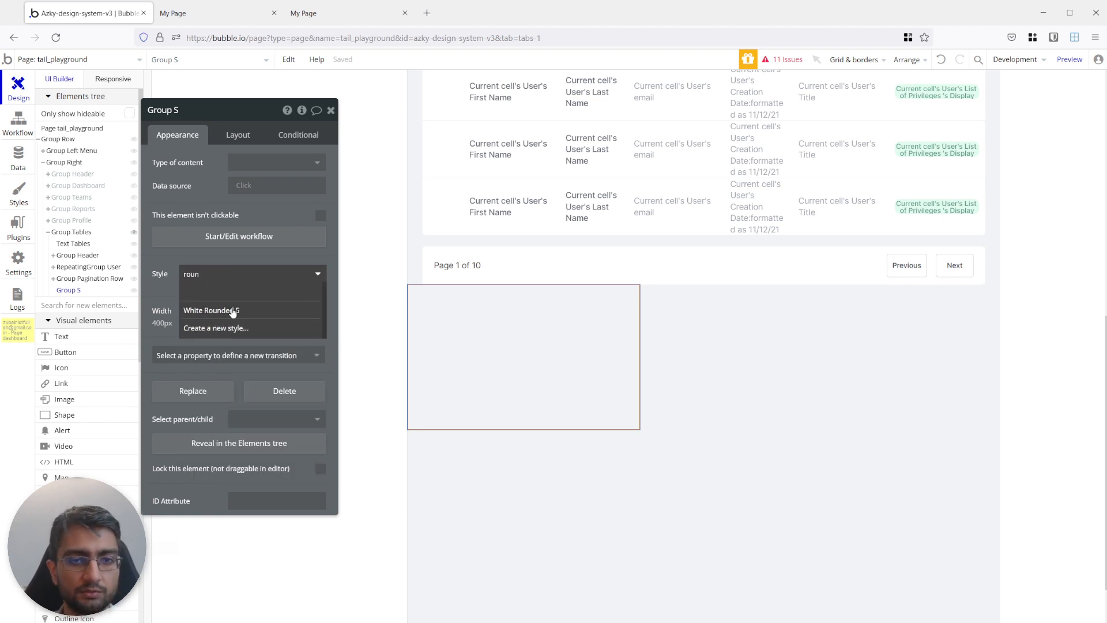
pyautogui.click(230, 310)
# Set the new group's container layout to Align to parent, turn off its fixed width and set its minimum width to 95%.
pyautogui.click(246, 138)
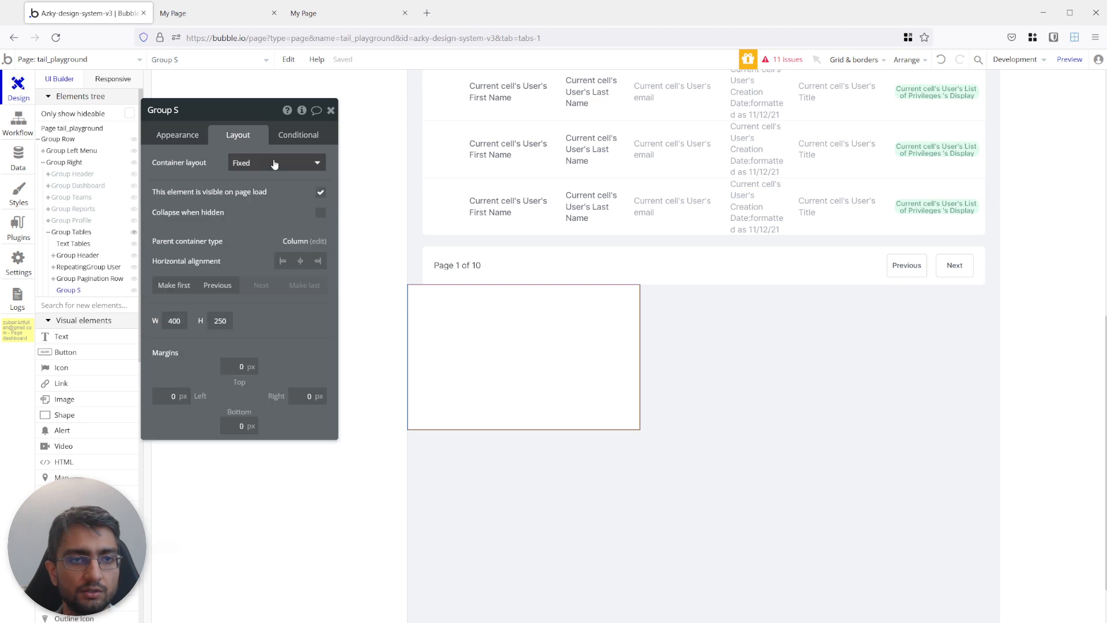
pyautogui.click(274, 164)
pyautogui.click(266, 198)
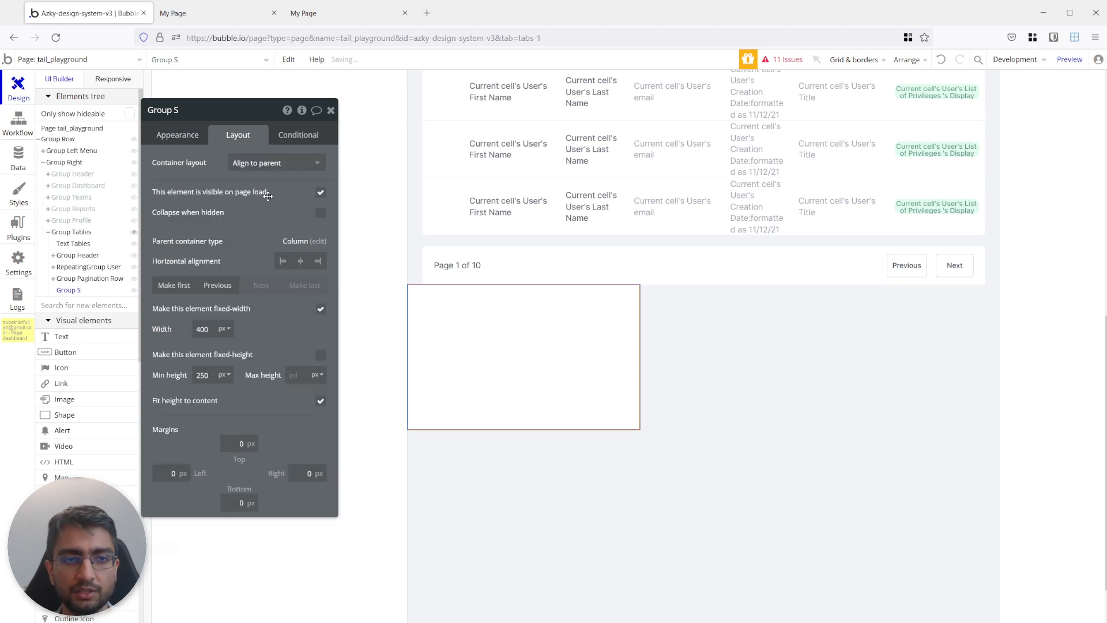
pyautogui.click(319, 309)
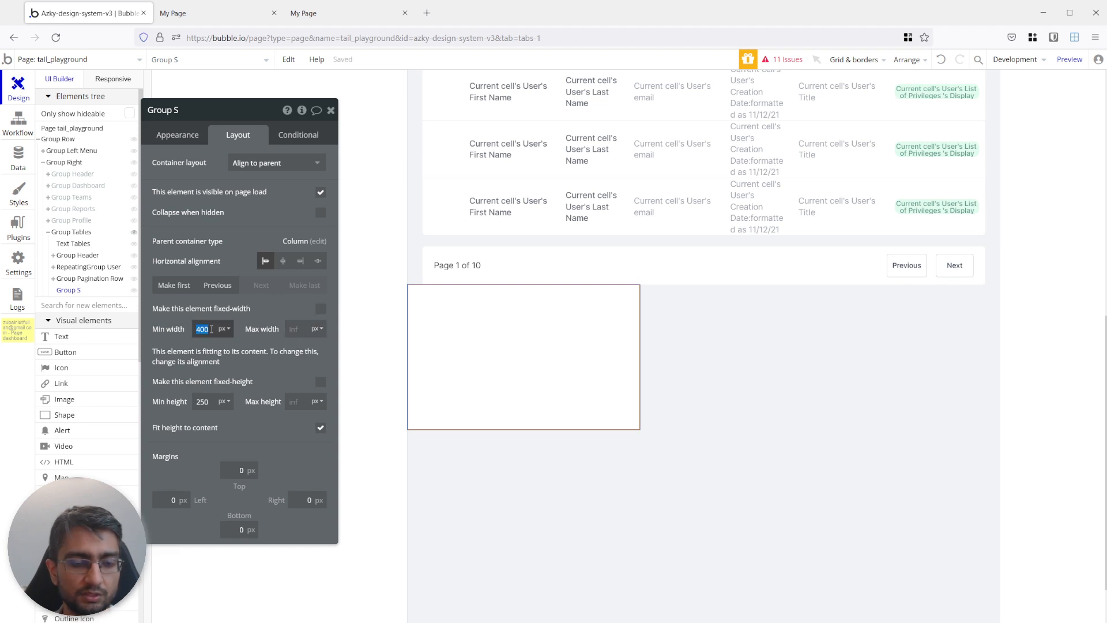
pyautogui.write('95')
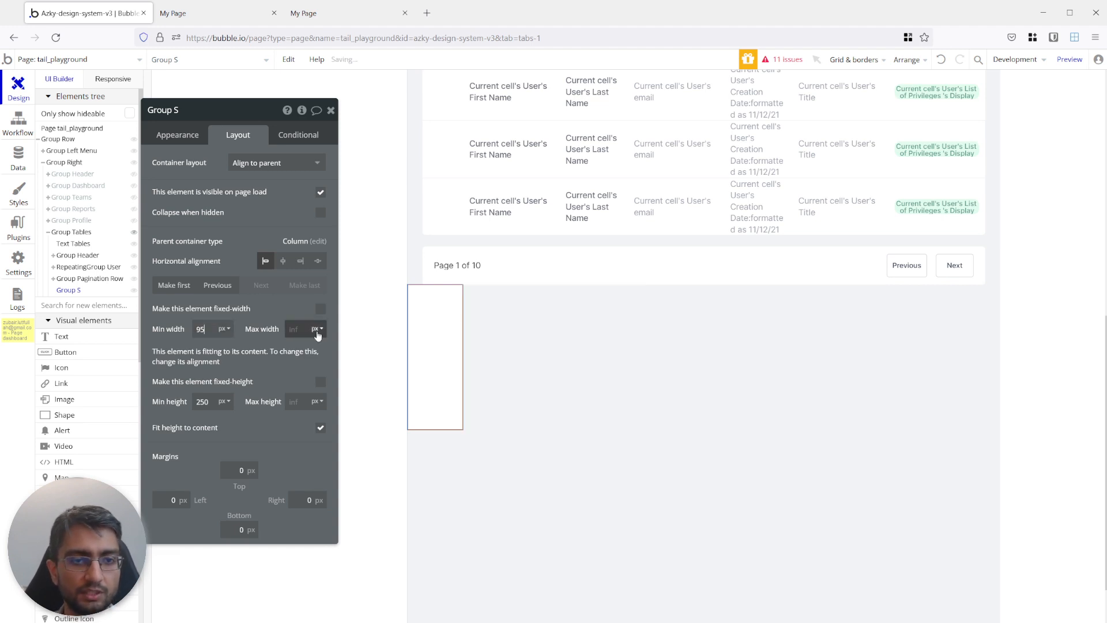
pyautogui.click(227, 331)
pyautogui.click(228, 363)
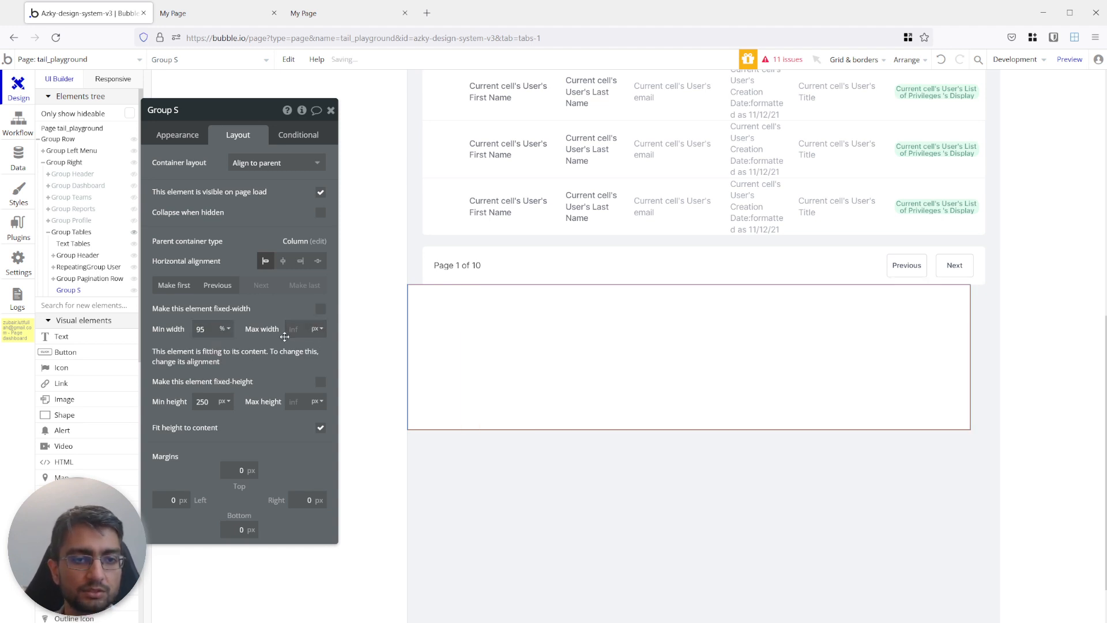
# Centre the new group horizontally and give it left and right margins of 20 px.
pyautogui.click(284, 263)
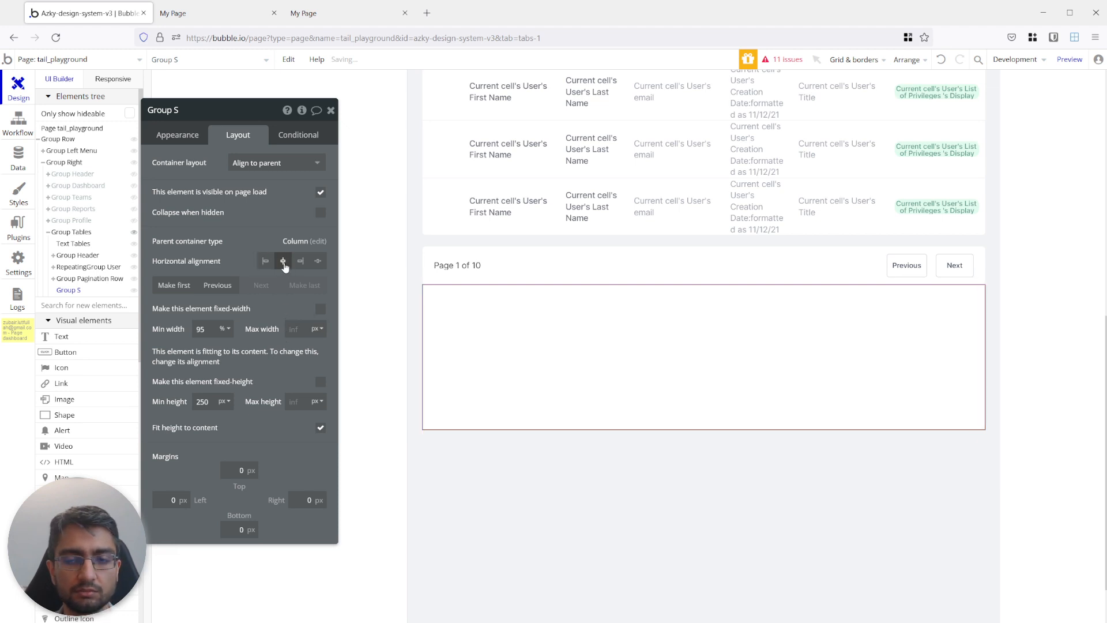
pyautogui.click(162, 497)
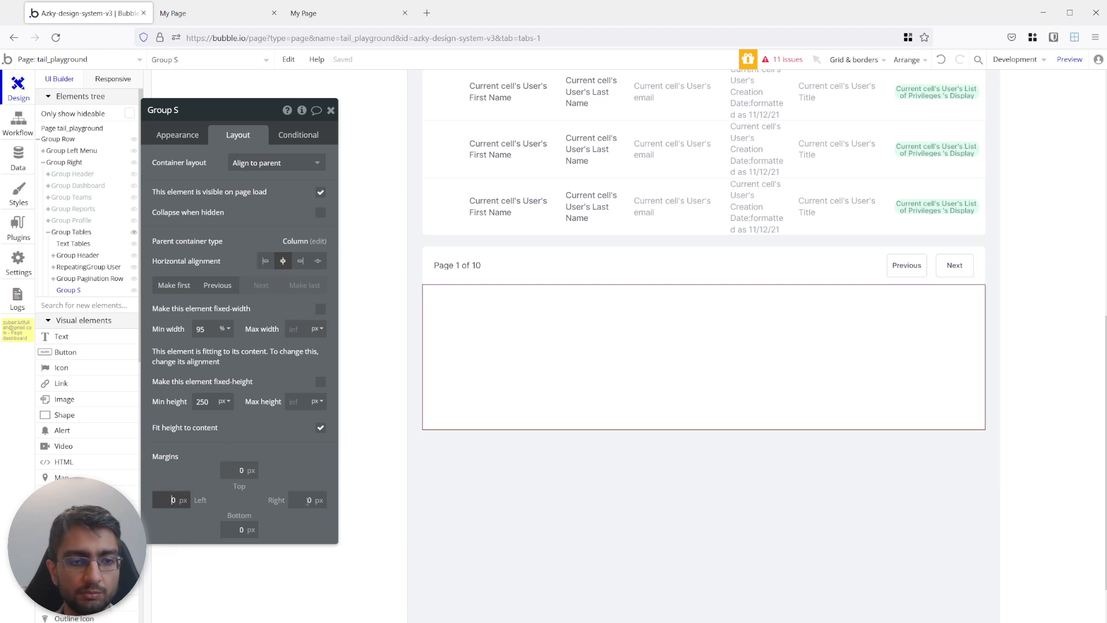
pyautogui.write('2')
pyautogui.click(308, 501)
# Give the new group below the pagination row a top margin of 20 px and a minimum height of 65 px.
pyautogui.write('2')
pyautogui.click(300, 437)
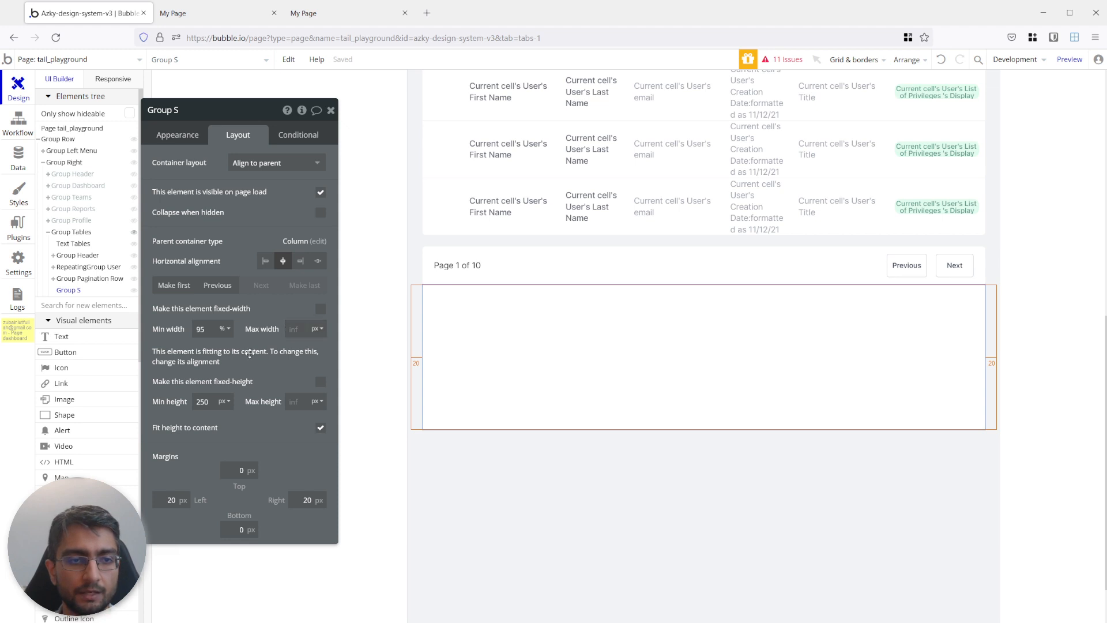
pyautogui.click(237, 470)
pyautogui.write('2')
pyautogui.click(578, 276)
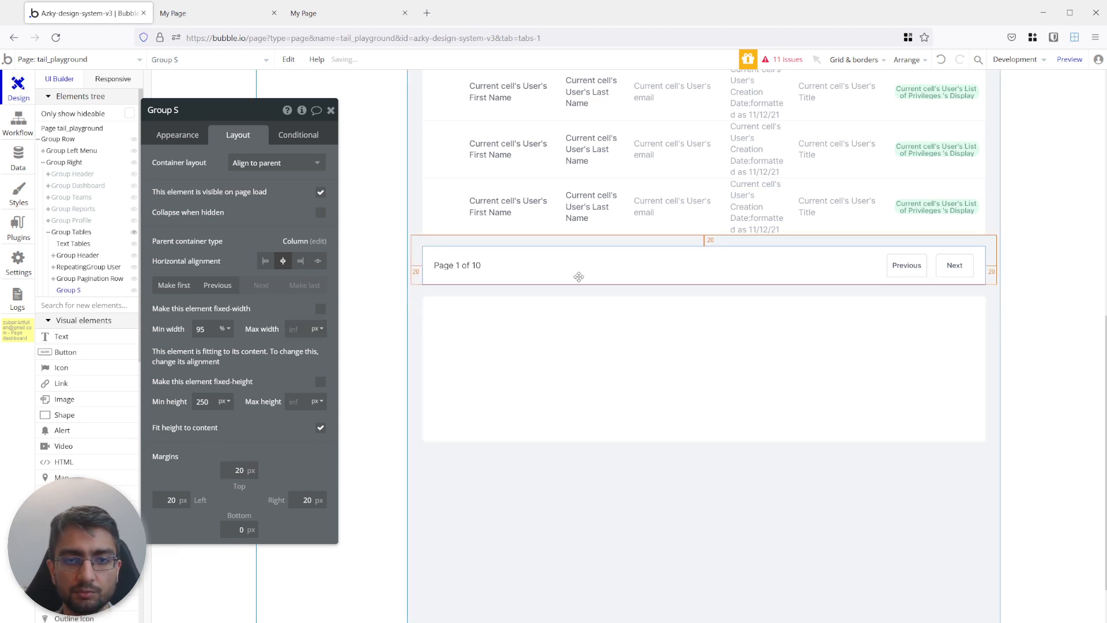
pyautogui.click(583, 353)
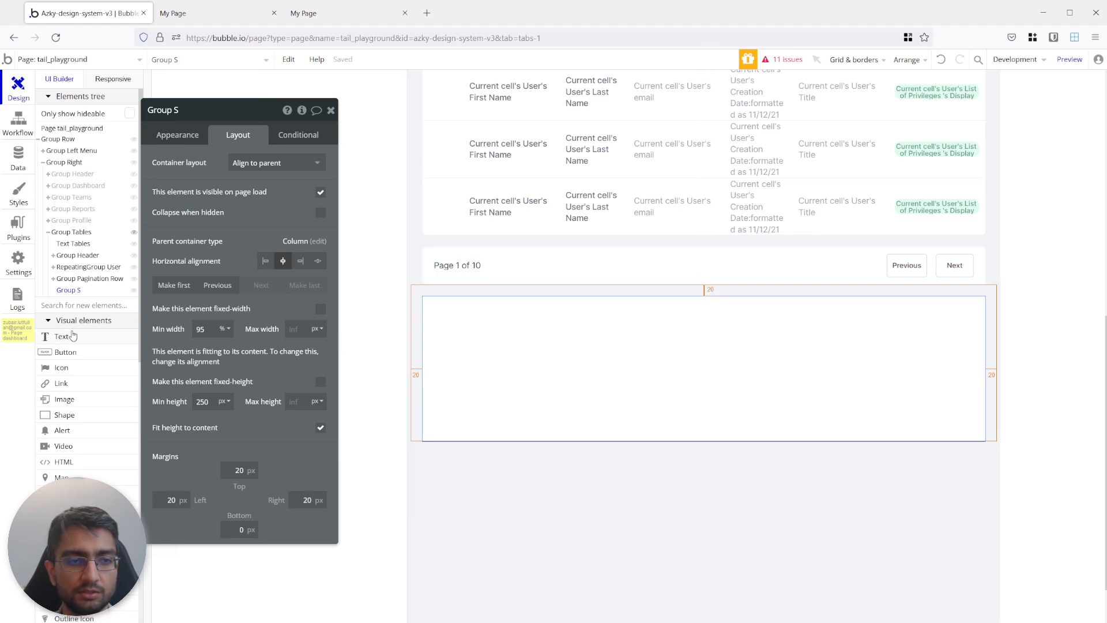
pyautogui.click(571, 260)
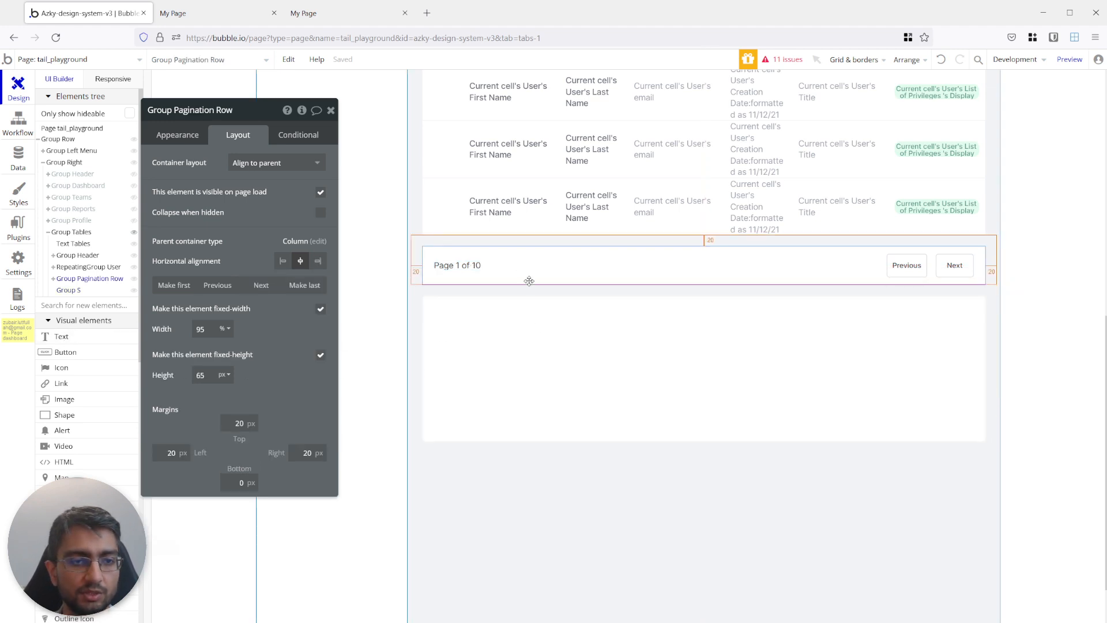
pyautogui.click(477, 328)
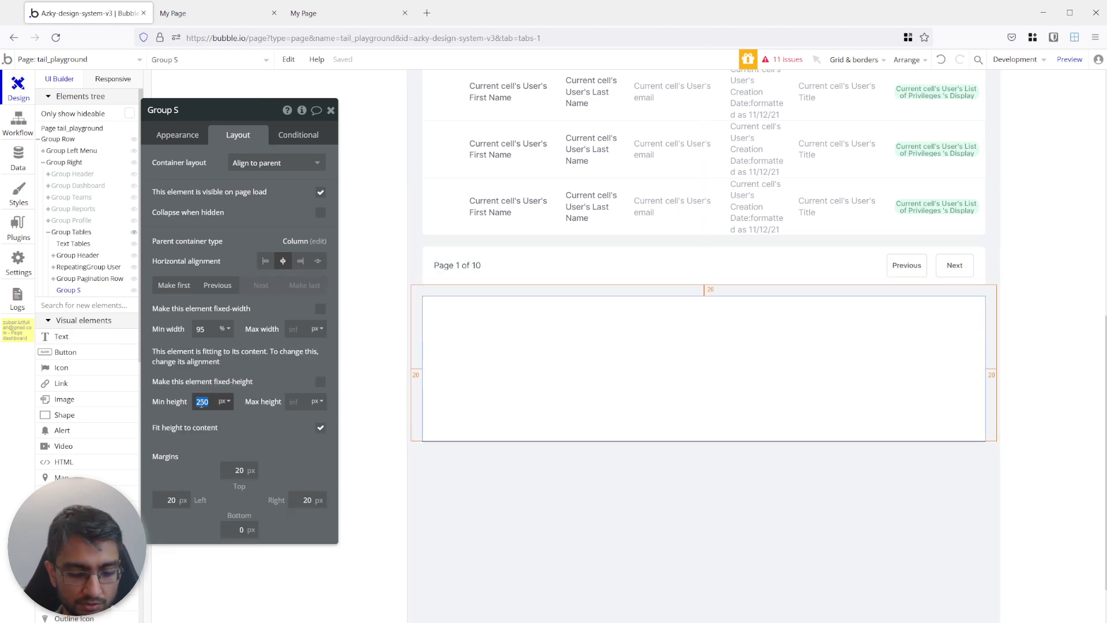
pyautogui.write('65')
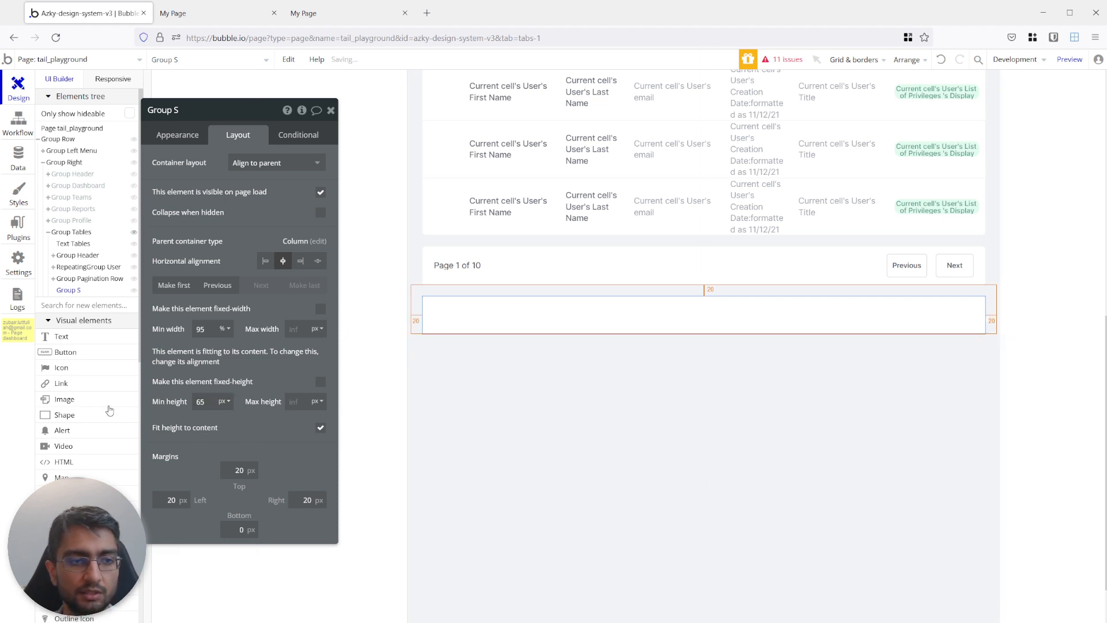
# Add a text element inside the new group reading "Page 1 of 10".
pyautogui.click(74, 337)
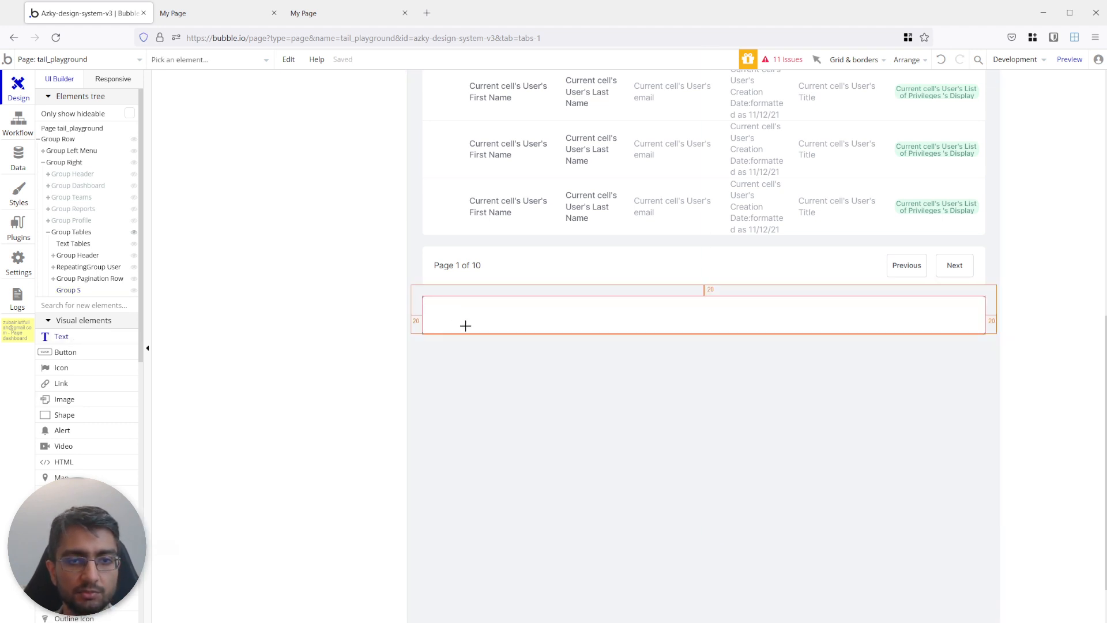
pyautogui.click(466, 345)
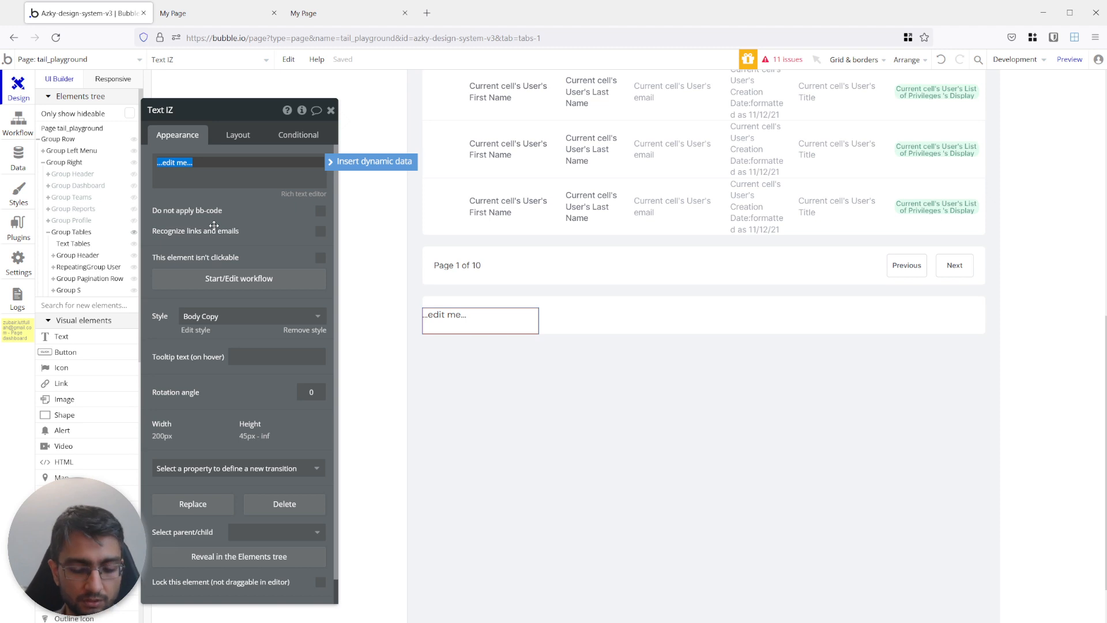
pyautogui.write('Page 1 of 10')
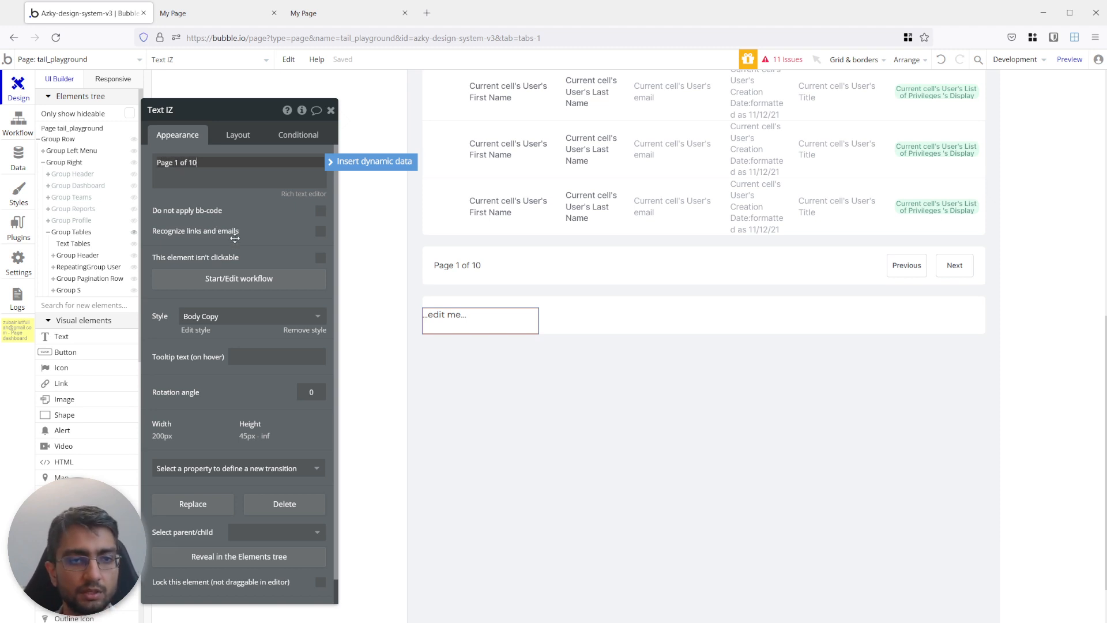
# Align the new page text to the group's left centre, with a minimum height of 0 px and a left margin of 20 px.
pyautogui.click(235, 138)
pyautogui.click(225, 246)
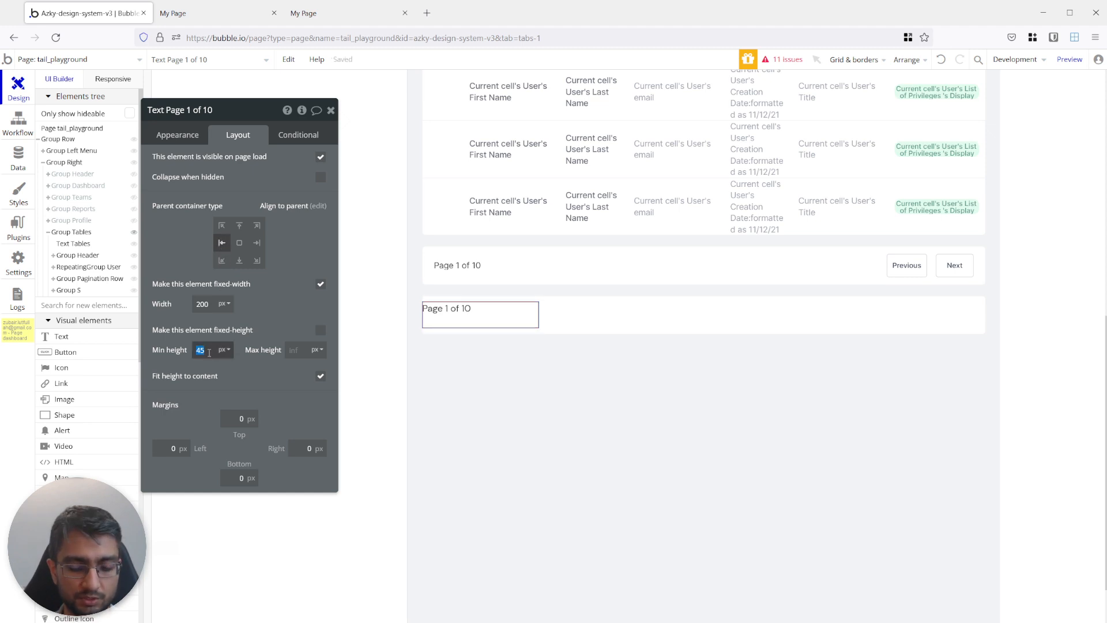
pyautogui.write('0')
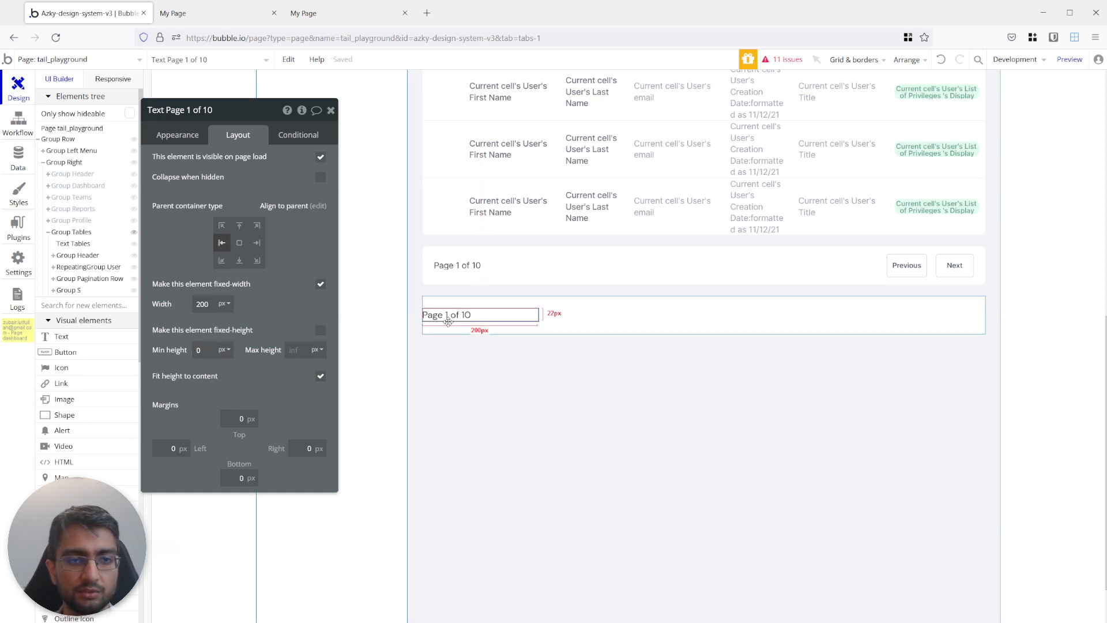
pyautogui.click(236, 393)
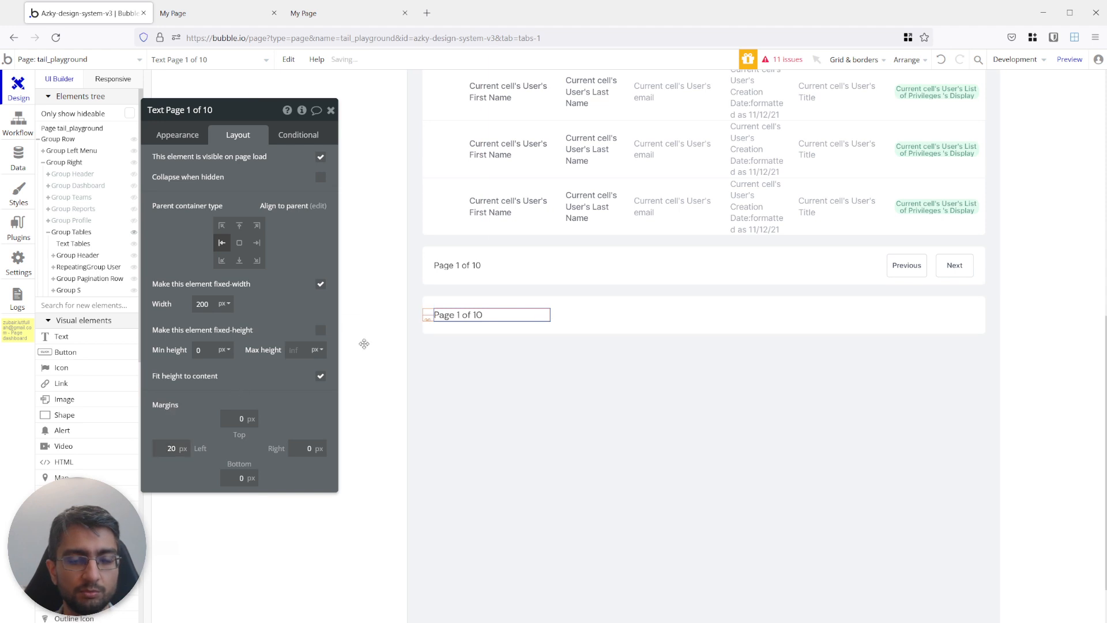
# Add a button at the right end of the new group and align it to the parent's right centre.
pyautogui.click(81, 352)
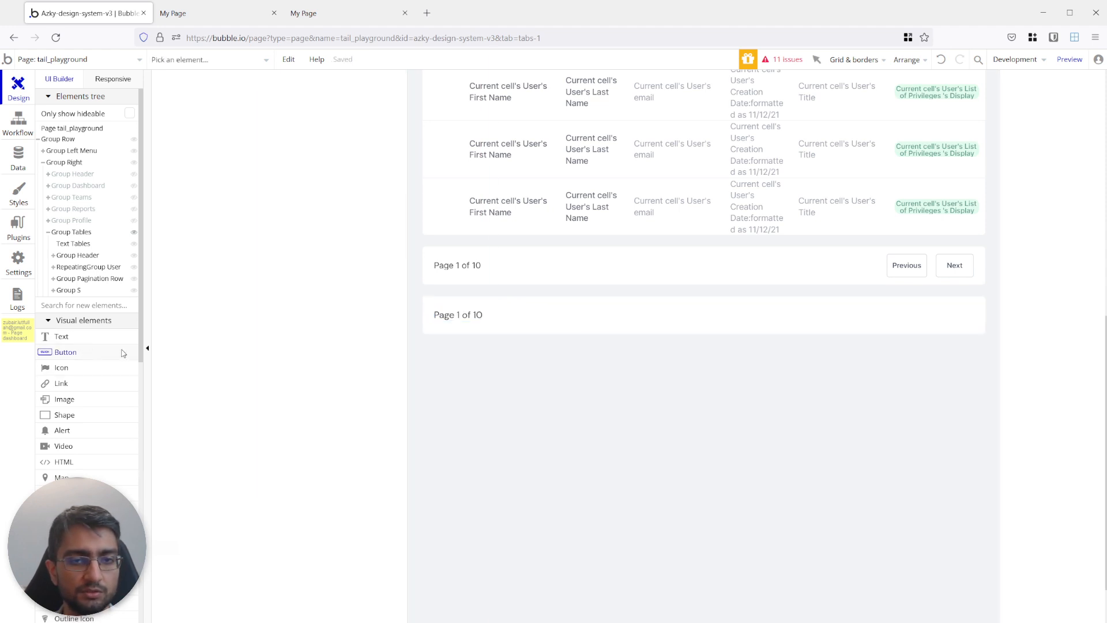
pyautogui.click(909, 316)
pyautogui.click(234, 138)
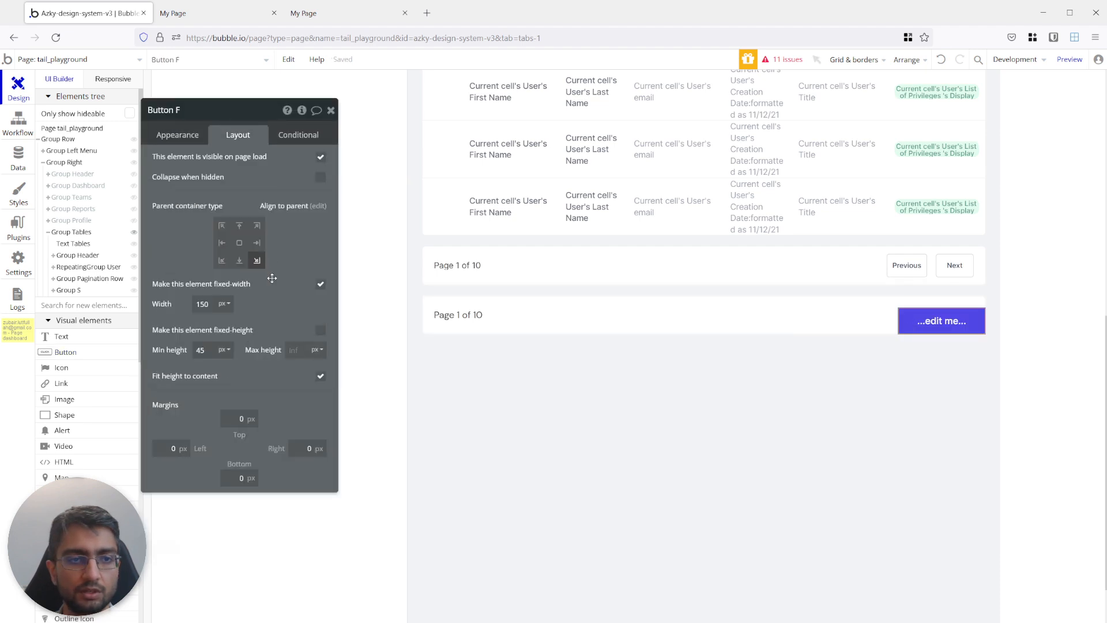
pyautogui.click(256, 243)
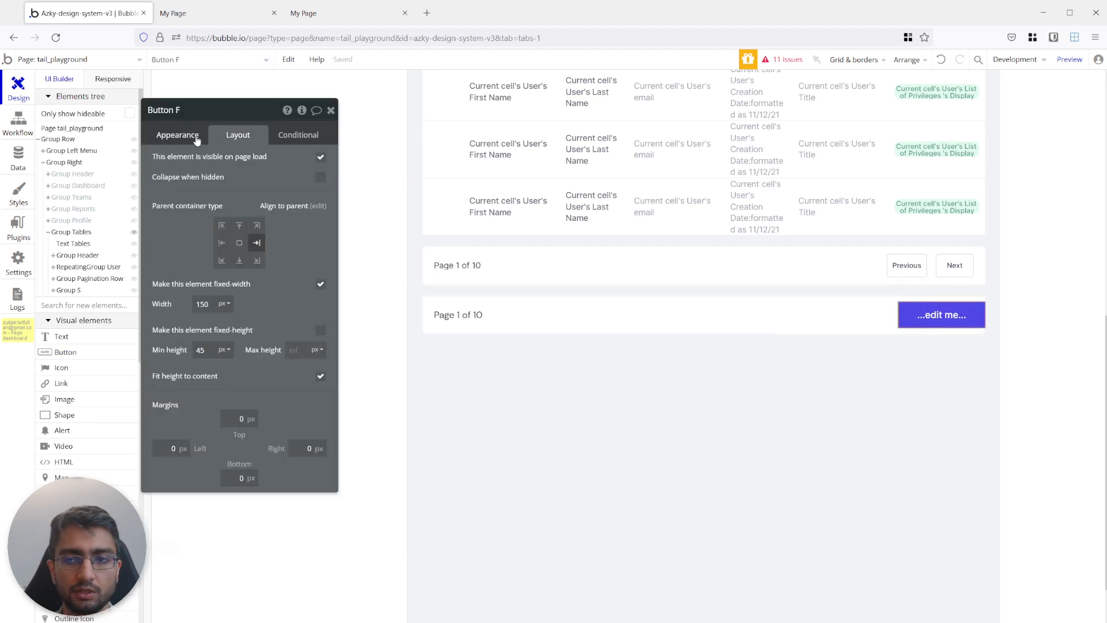
# Apply the White 14 style to the new button and label it "Next".
pyautogui.click(196, 137)
pyautogui.click(236, 263)
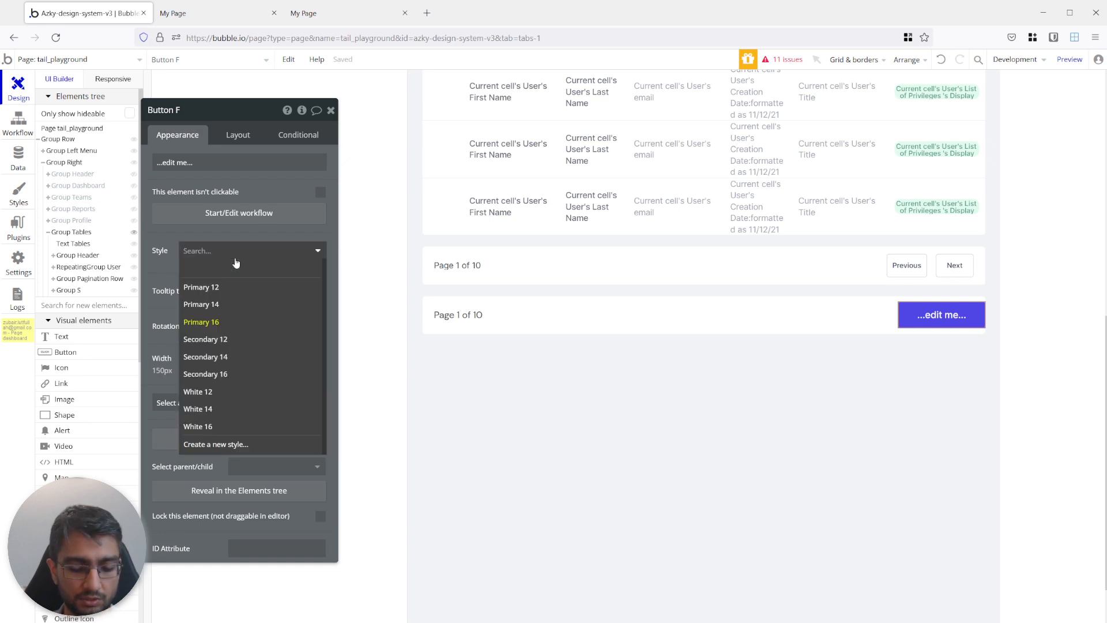
pyautogui.click(226, 394)
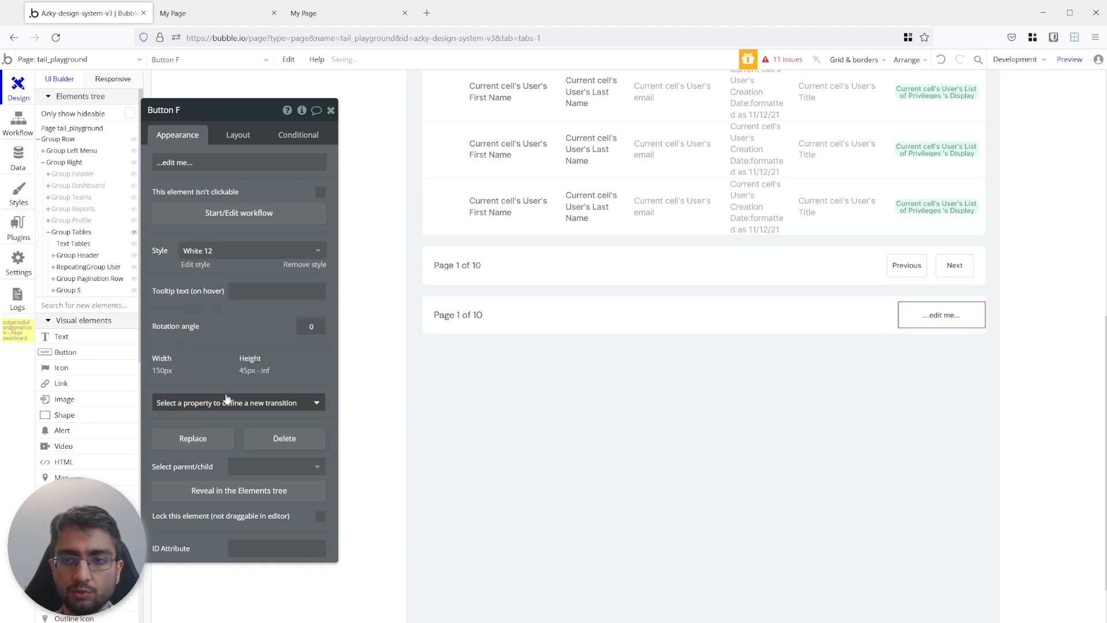
pyautogui.click(223, 263)
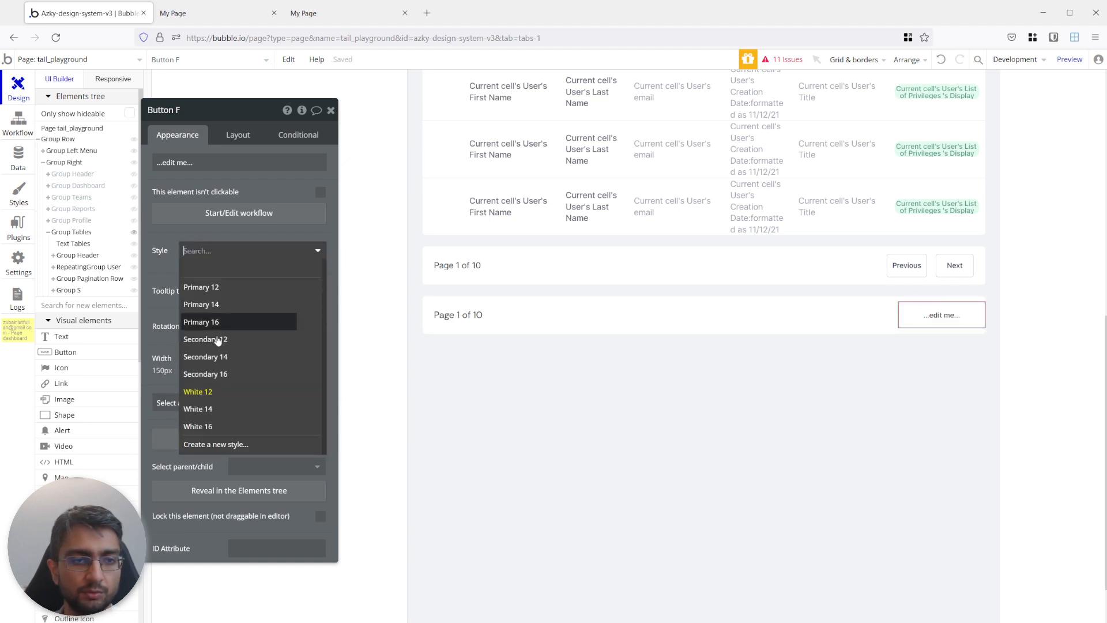
pyautogui.click(227, 408)
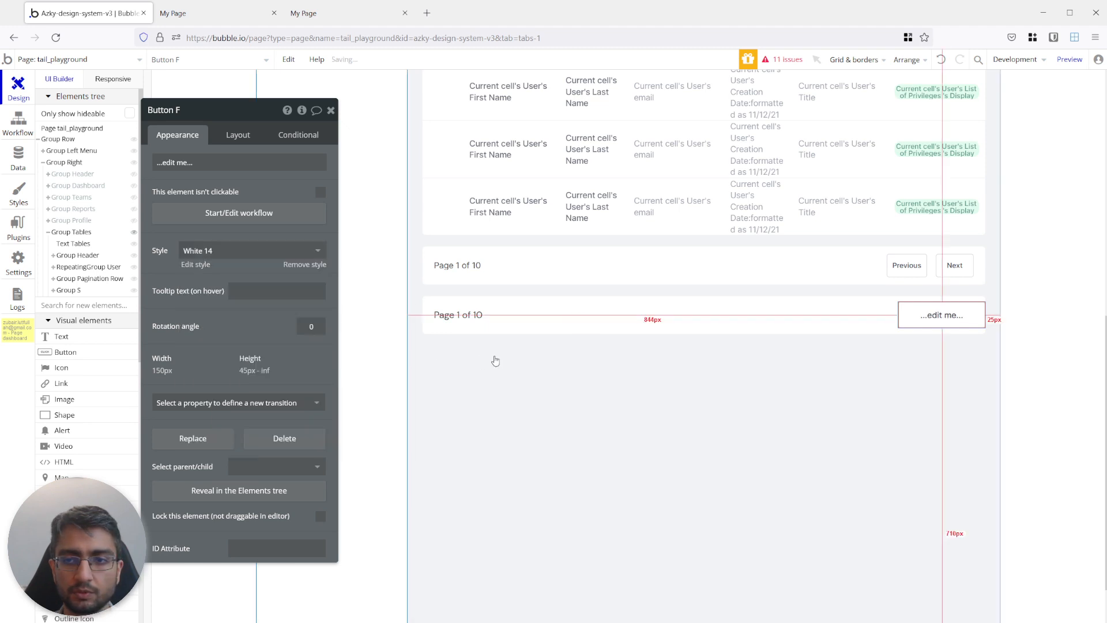
pyautogui.click(263, 166)
pyautogui.write('Next')
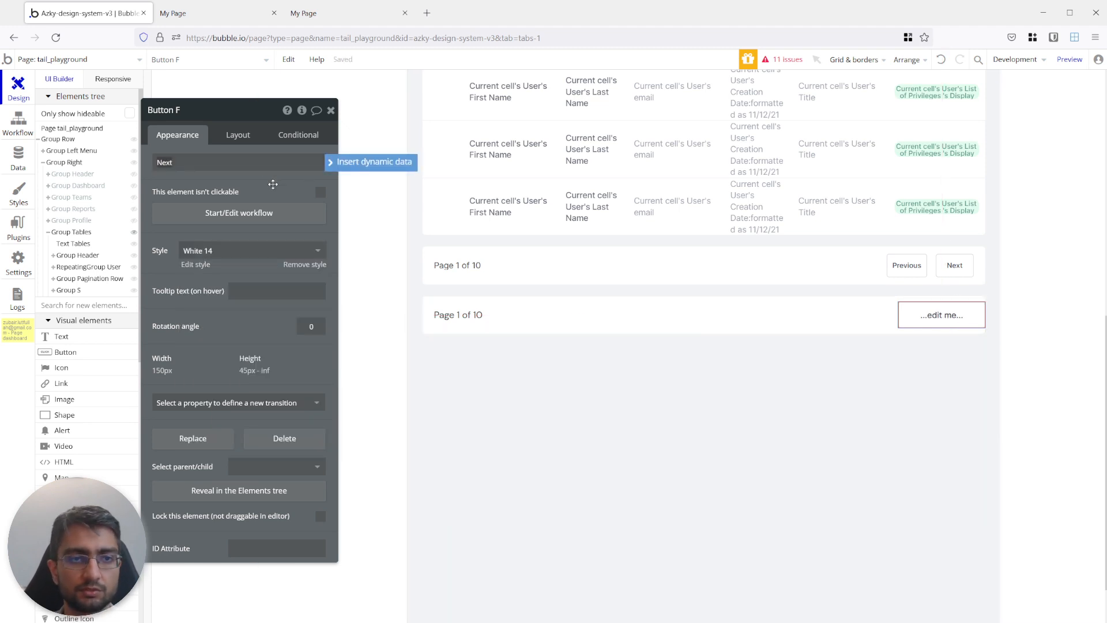
pyautogui.click(271, 184)
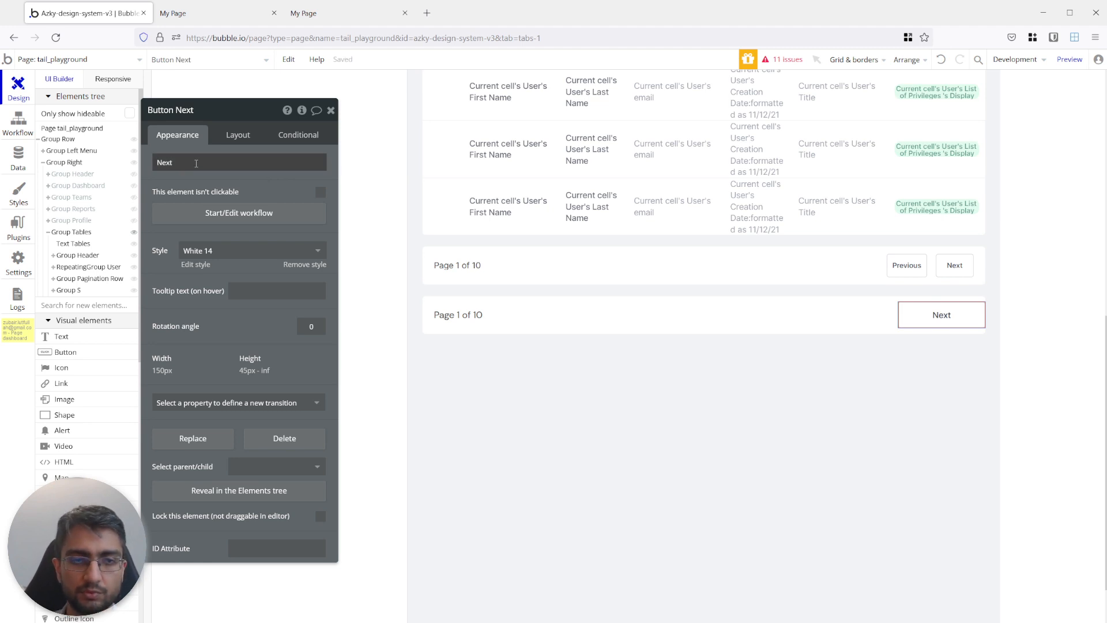
# Set the new Next button's width to 60 px, its right margin to 20 px and its minimum height to 40 px.
pyautogui.click(226, 137)
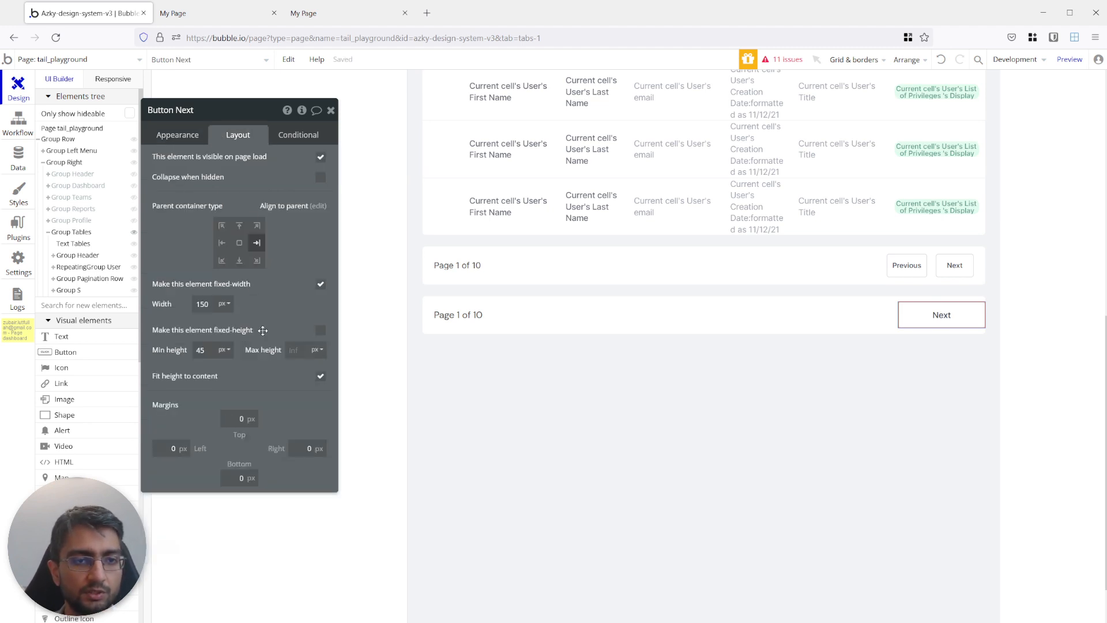
pyautogui.click(207, 307)
pyautogui.write('60')
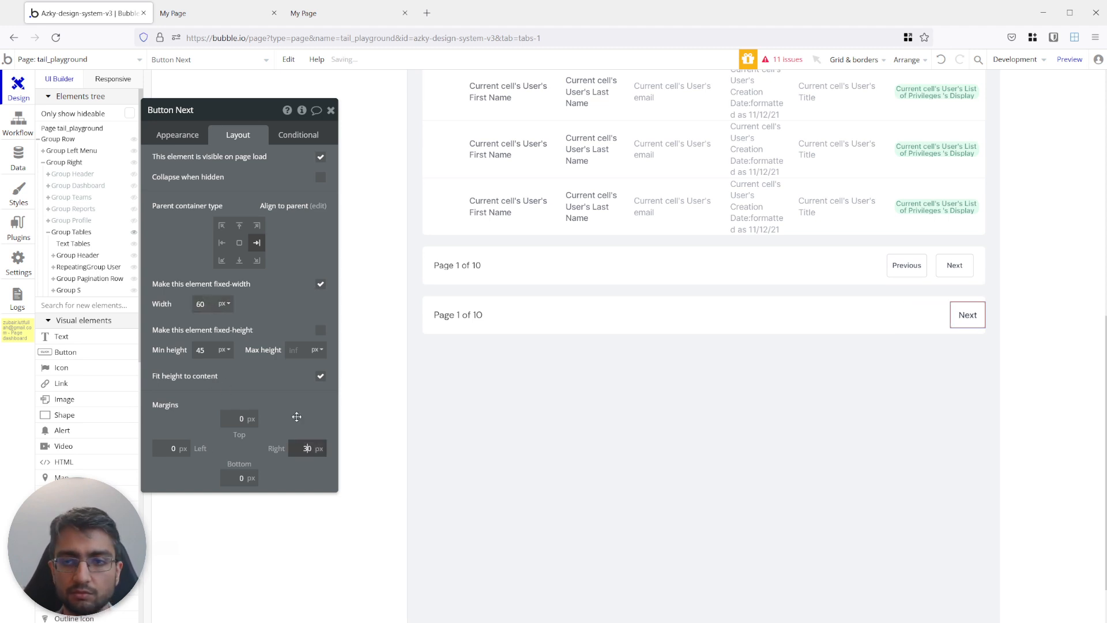
pyautogui.write('2')
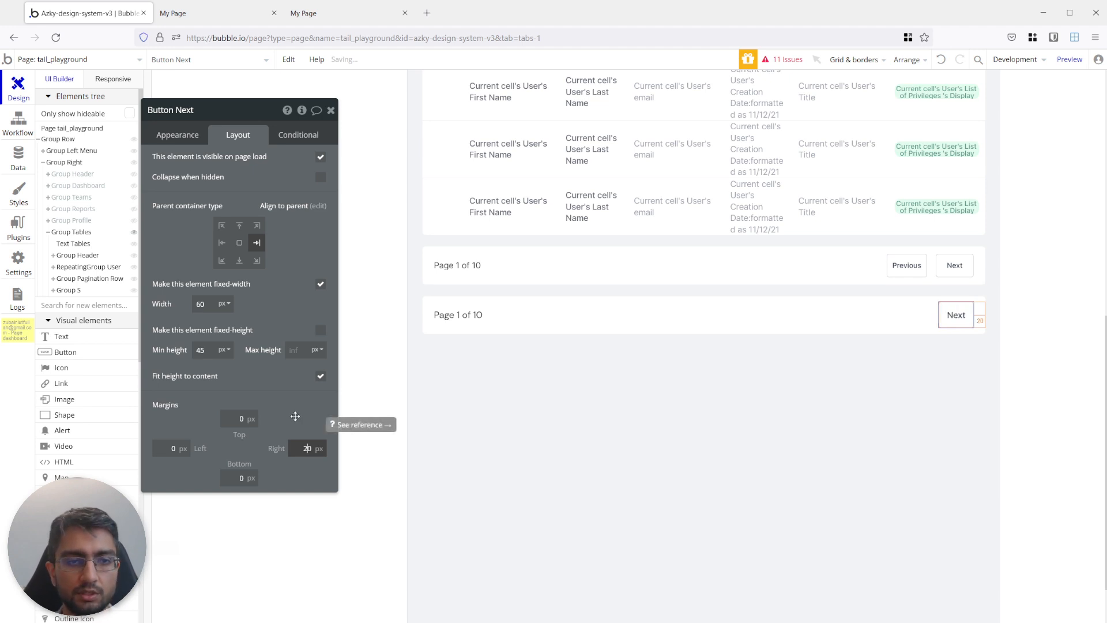
pyautogui.click(280, 397)
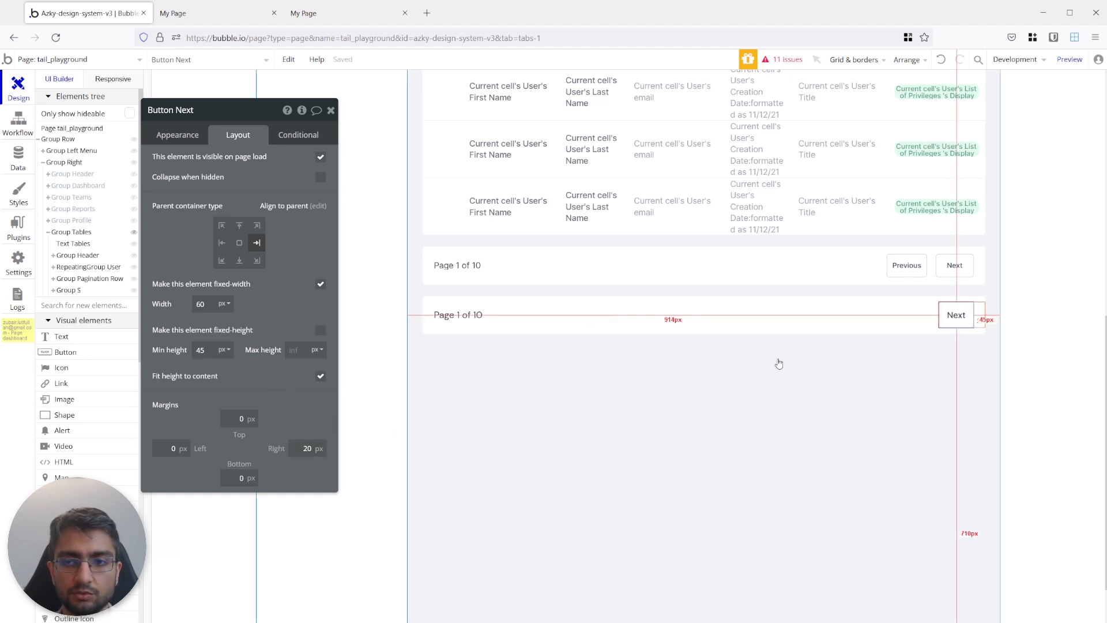
pyautogui.click(205, 348)
pyautogui.write('40')
pyautogui.click(214, 376)
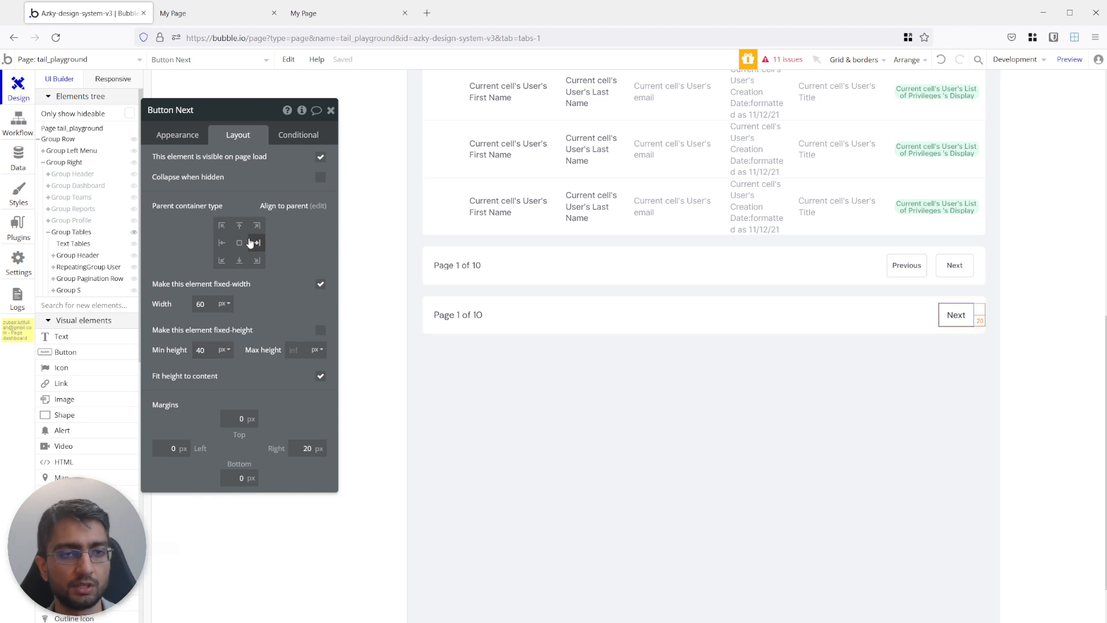
# Duplicate the Next button within the new group and set the copy's right margin to 100 px.
pyautogui.hotkey('ctrl', 'c')
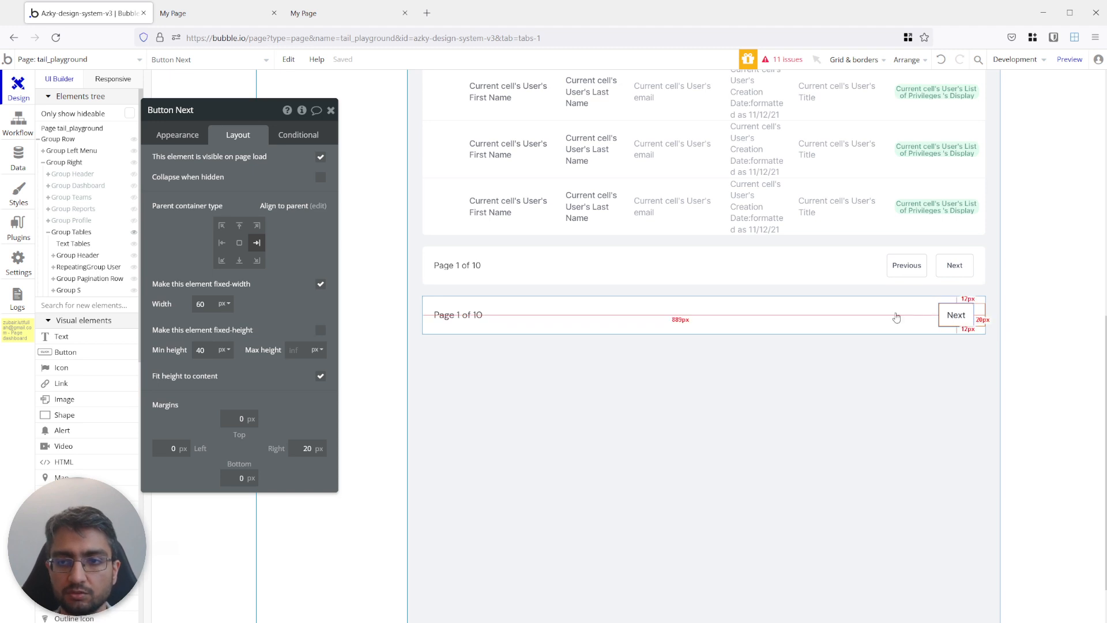
pyautogui.click(895, 316)
pyautogui.hotkey('ctrl', 'v')
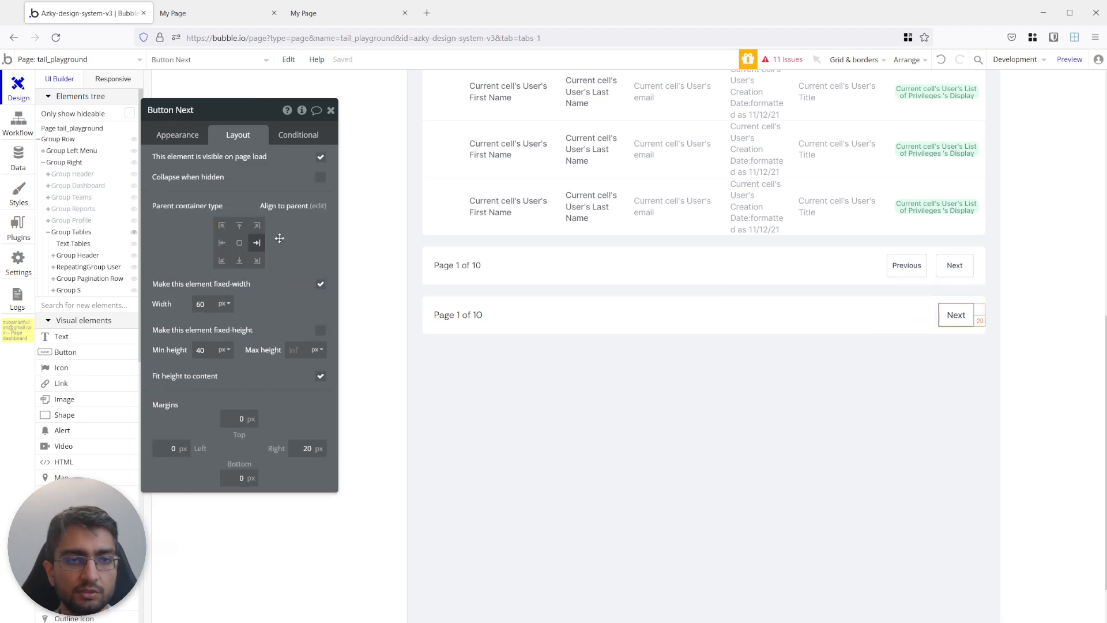
pyautogui.click(299, 450)
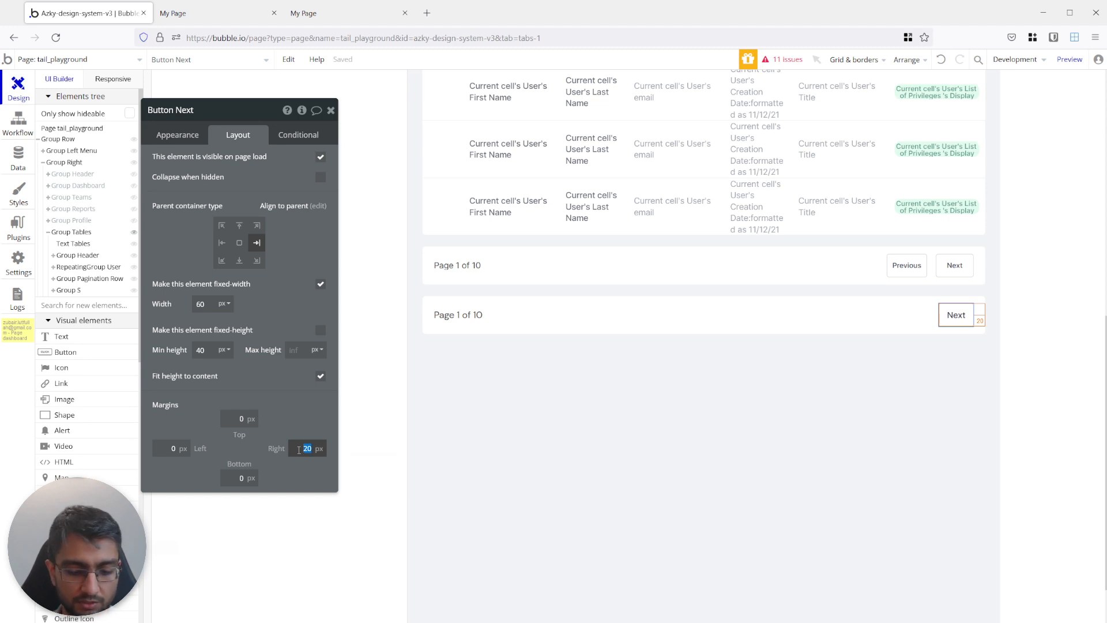
pyautogui.write('80')
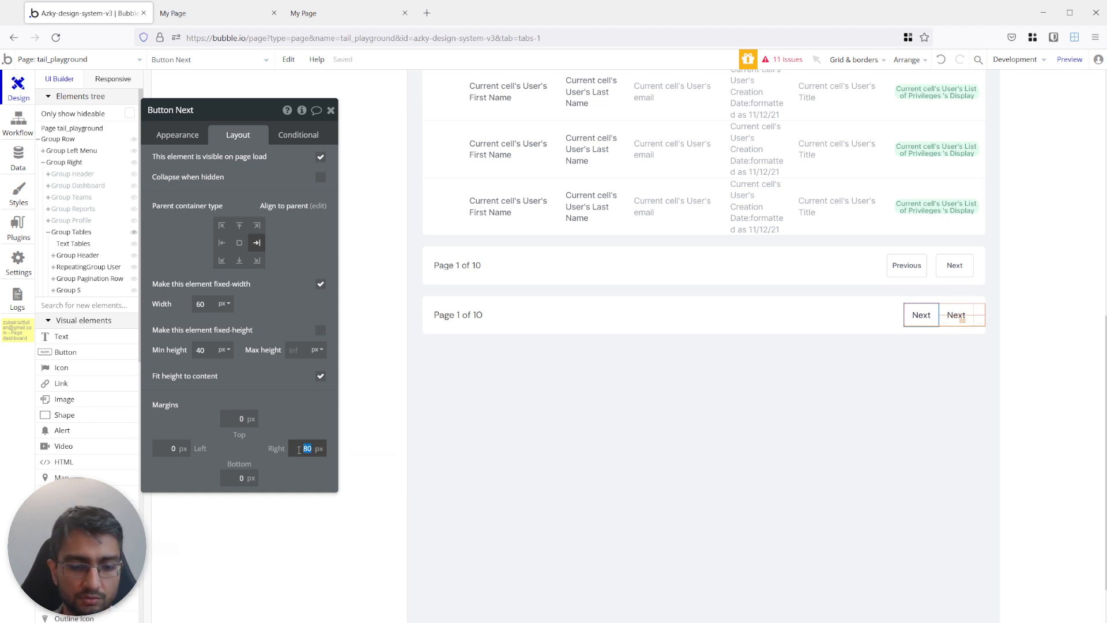
pyautogui.write('100')
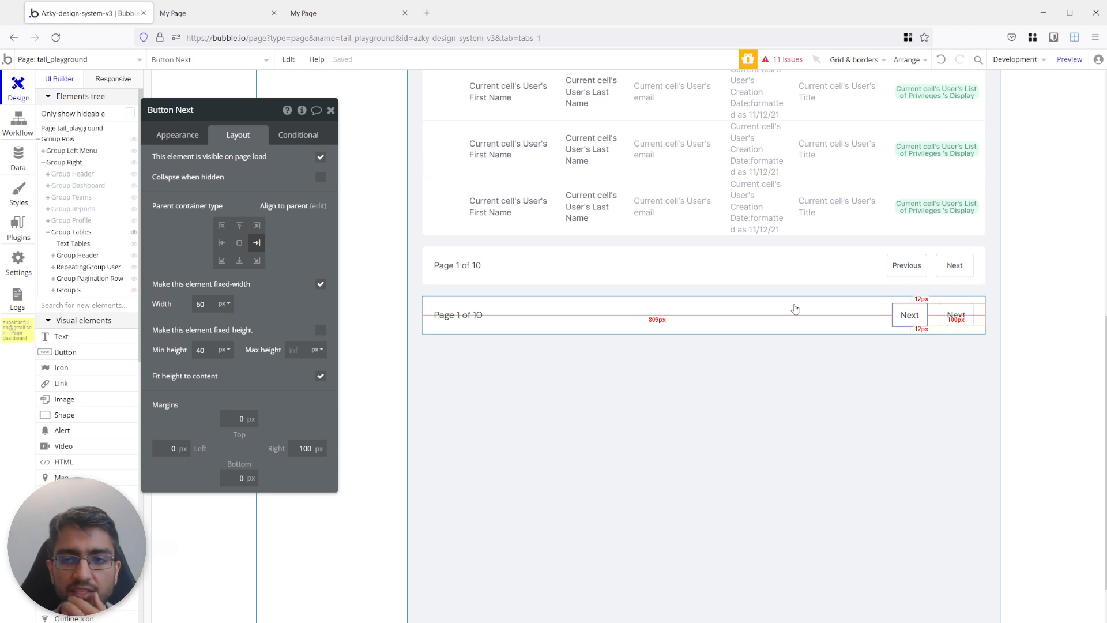
pyautogui.click(856, 316)
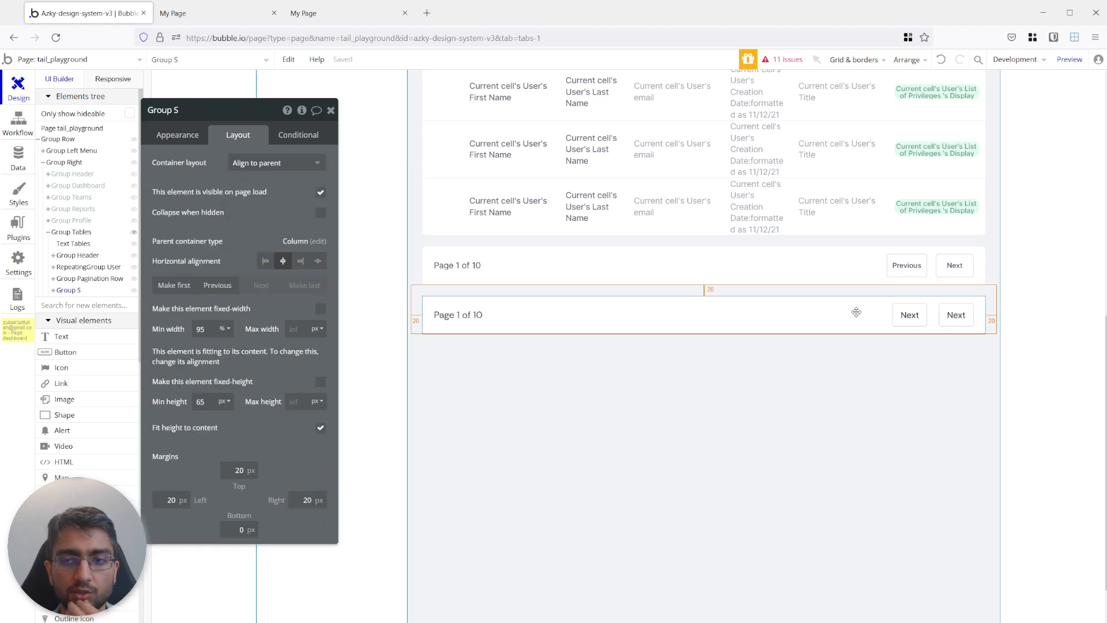
# Relabel the duplicated button "Previous" and set its width to 120 px.
pyautogui.click(910, 315)
pyautogui.click(187, 138)
pyautogui.doubleClick(211, 162)
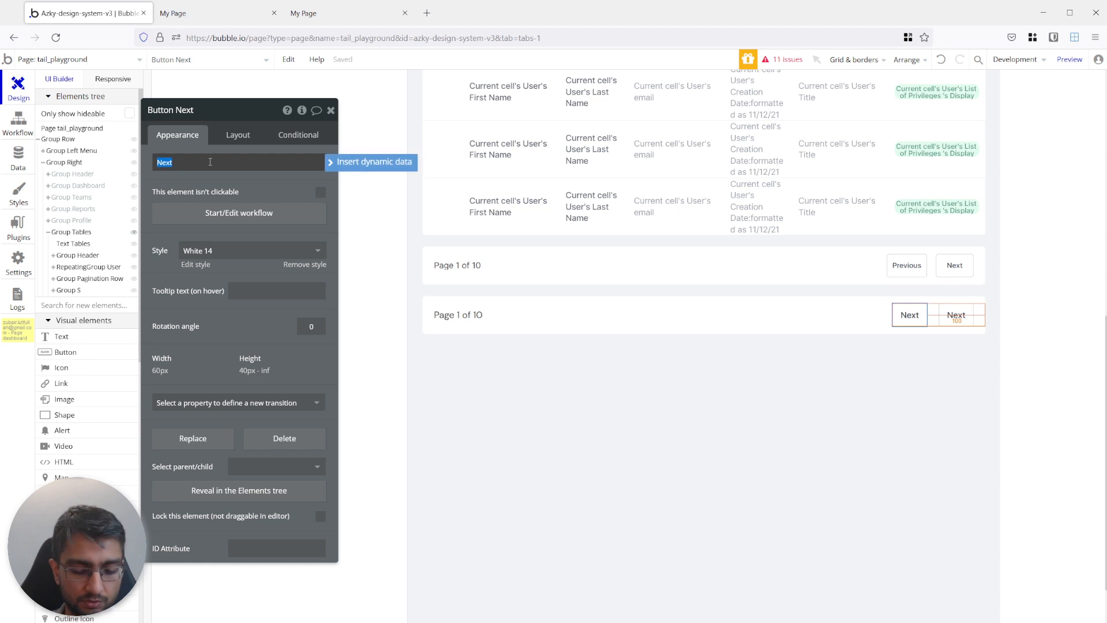
pyautogui.write('Previous')
pyautogui.press('Return')
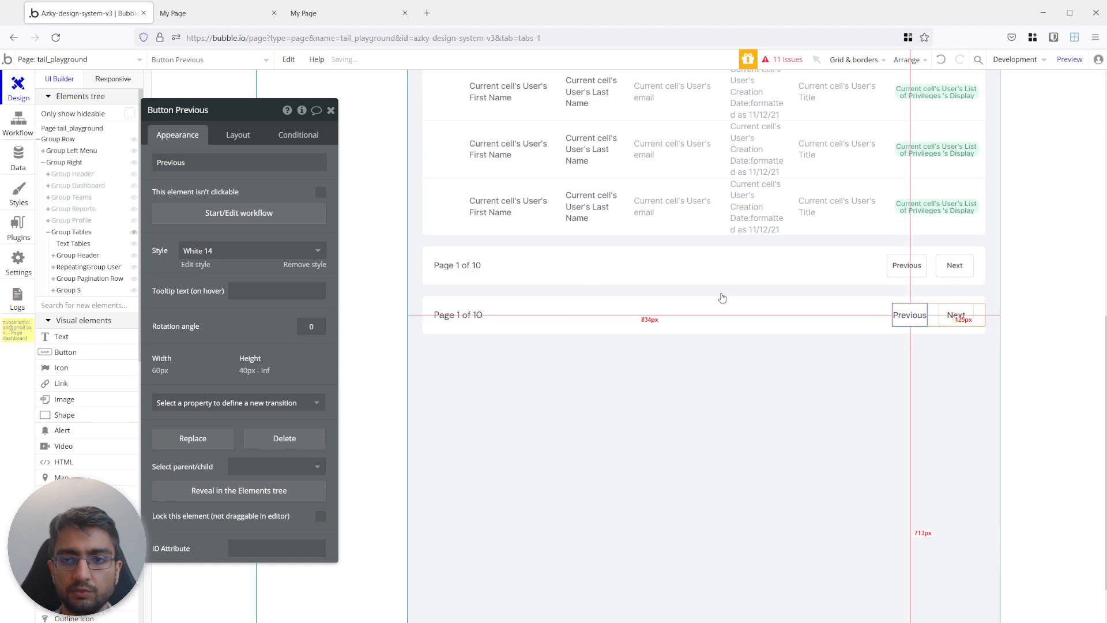
pyautogui.click(249, 135)
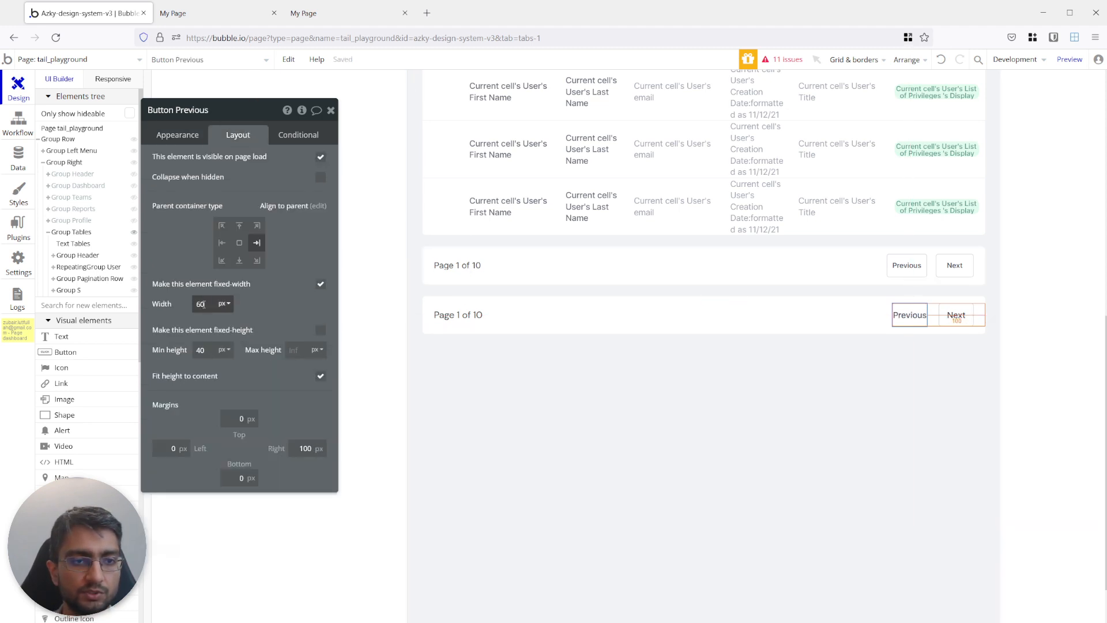
pyautogui.write('120')
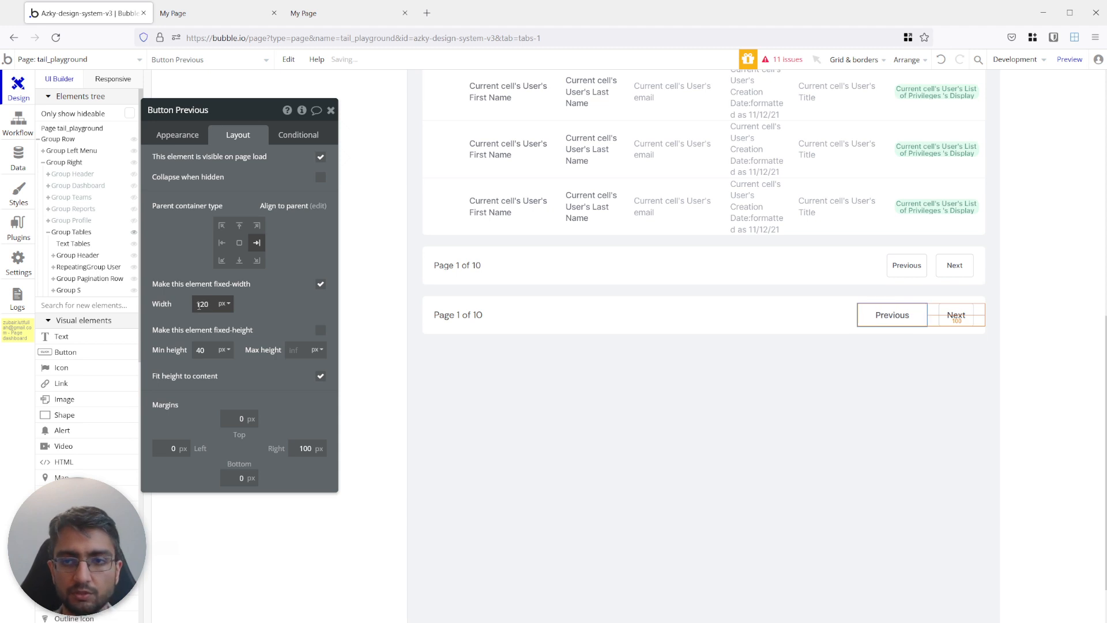
pyautogui.write('0')
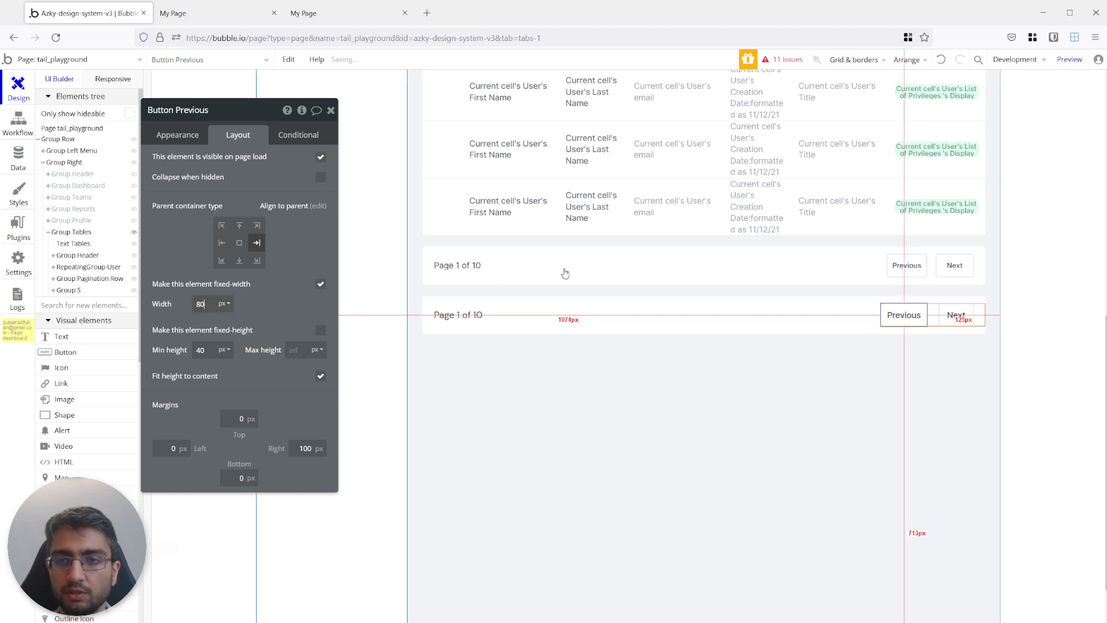
# Set the new Previous button's width to 80 px and apply the White 12 style used by the original Previous button.
pyautogui.click(904, 265)
pyautogui.click(178, 135)
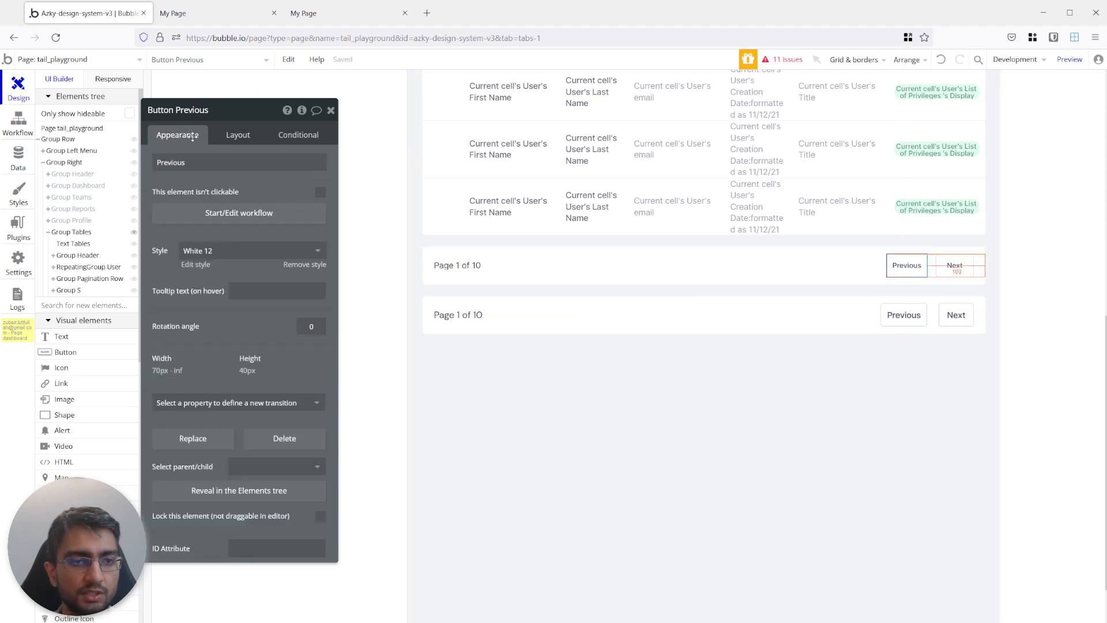
pyautogui.click(890, 316)
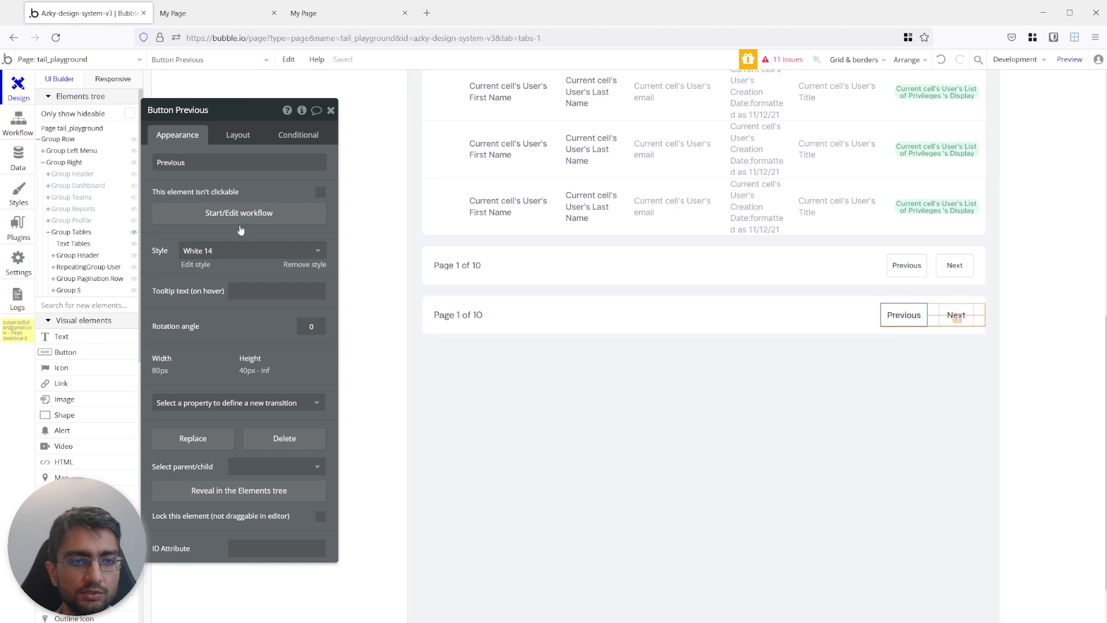
pyautogui.click(229, 254)
pyautogui.click(275, 392)
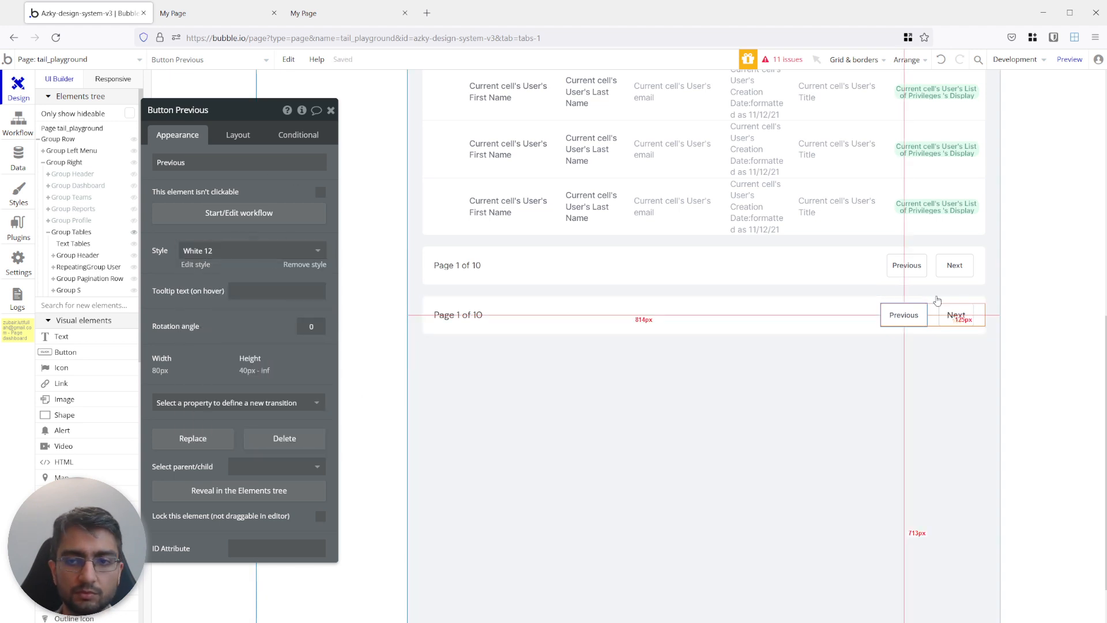
# Apply the White 12 style to the Next button in the new pagination group.
pyautogui.click(870, 267)
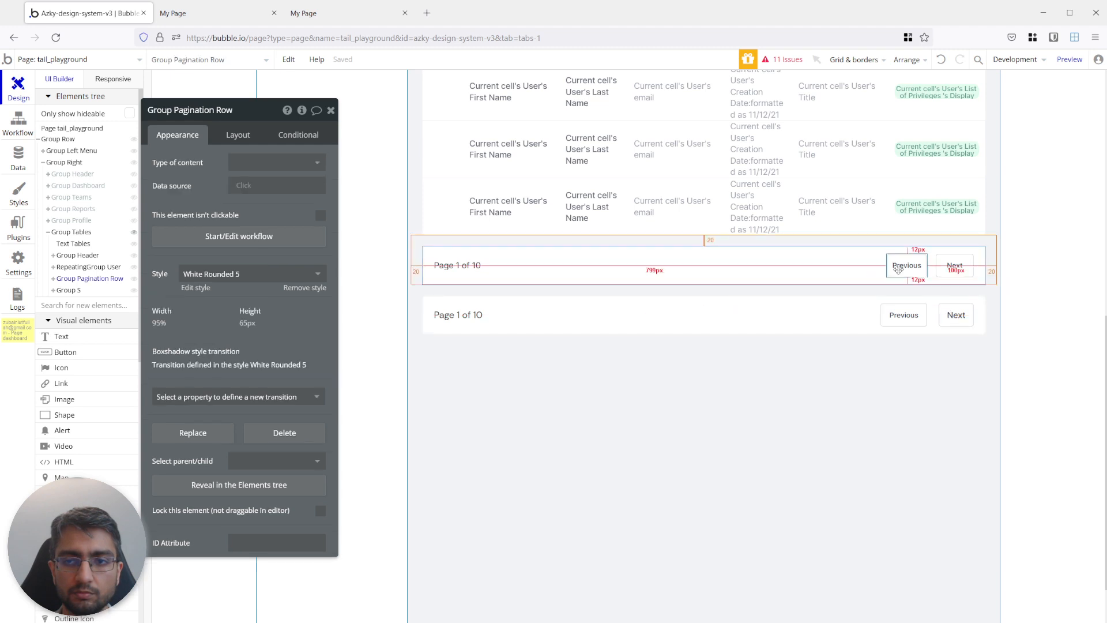
pyautogui.click(946, 316)
pyautogui.click(248, 252)
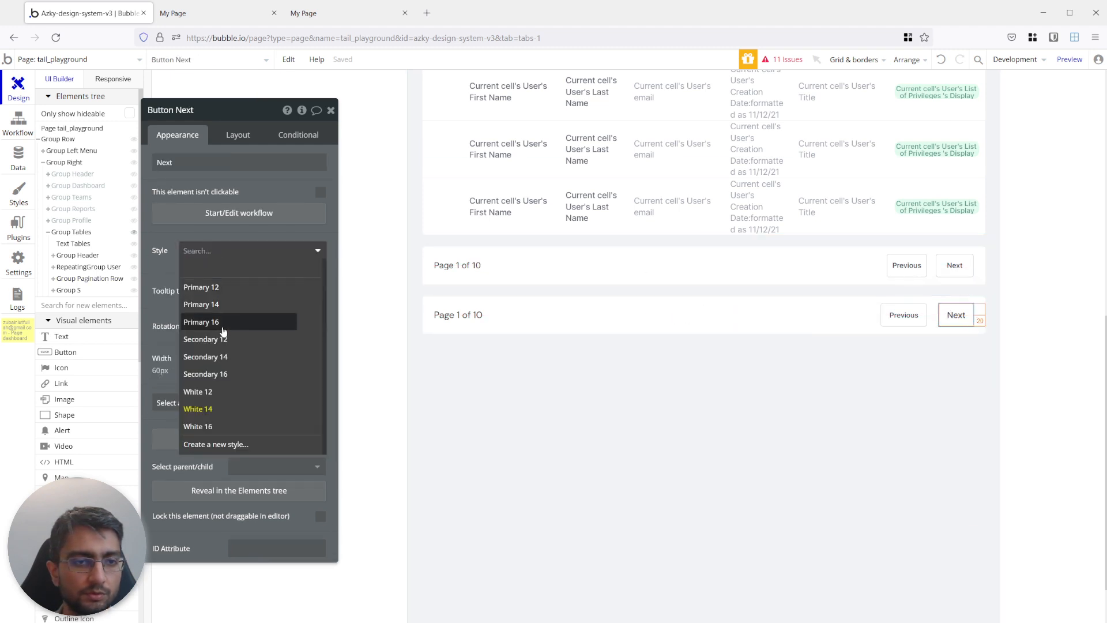
pyautogui.click(228, 391)
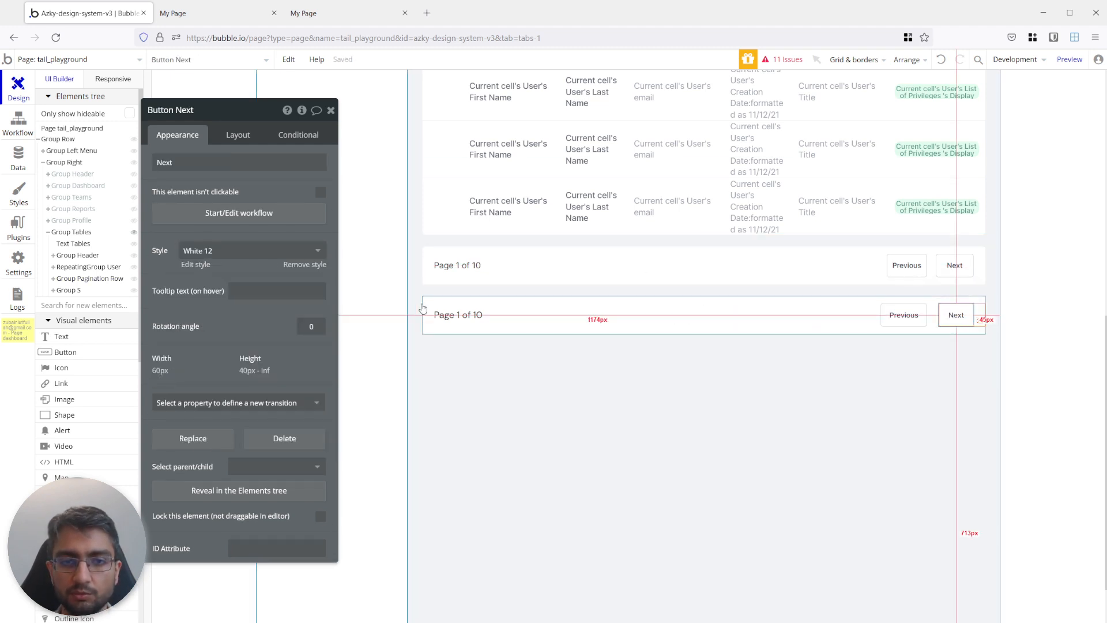
pyautogui.click(670, 263)
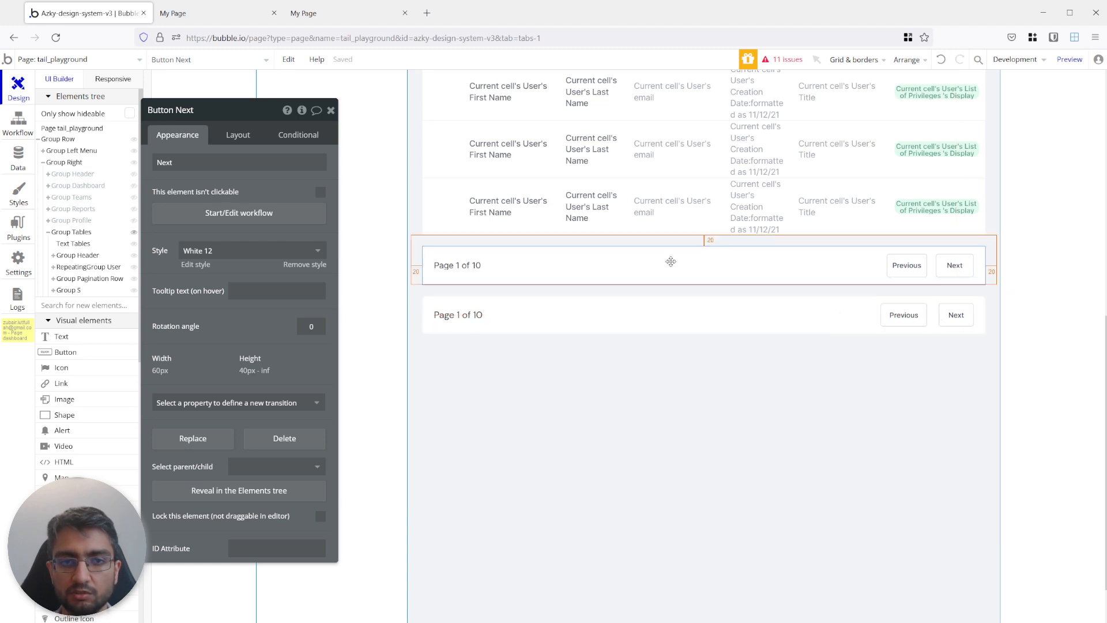
# Reload the page preview and compare both pagination rows at several widths, ending at about 1124 px.
pyautogui.click(234, 22)
pyautogui.press('F5')
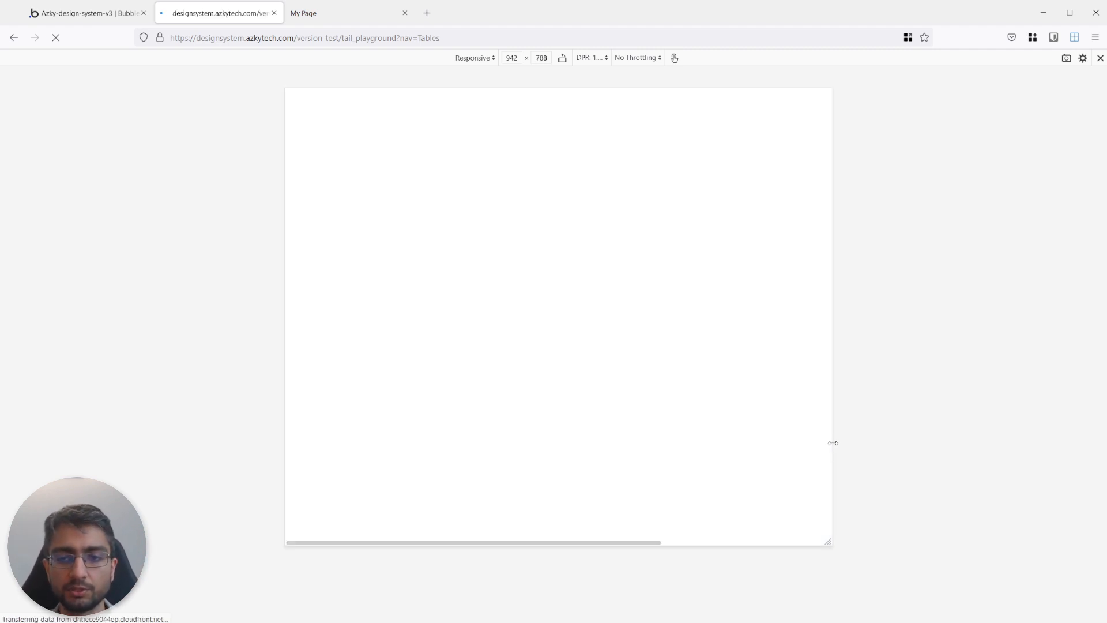
pyautogui.scroll(-1, 742, 358)
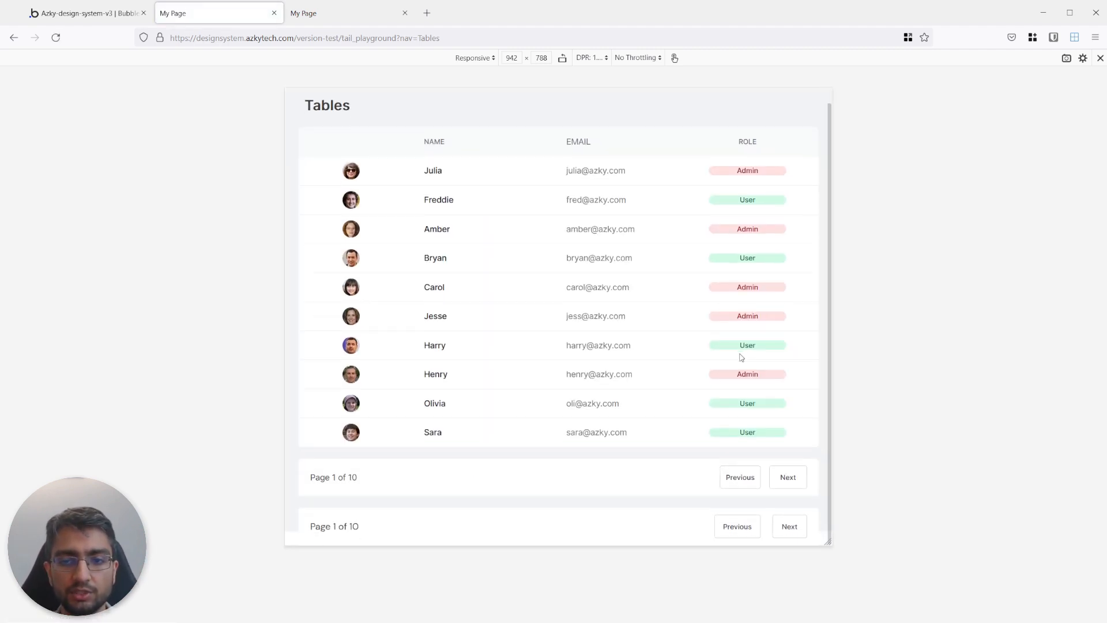
pyautogui.moveTo(832, 384)
pyautogui.mouseDown()
pyautogui.moveTo(611, 383)
pyautogui.moveTo(932, 371)
pyautogui.moveTo(653, 373)
pyautogui.moveTo(840, 369)
pyautogui.mouseUp()
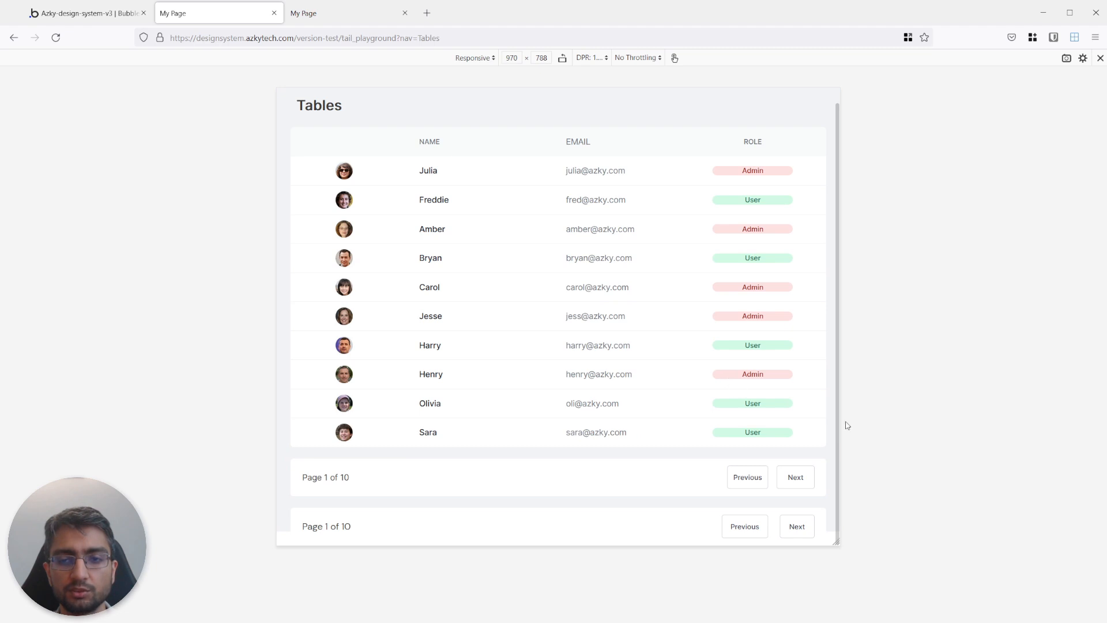
pyautogui.moveTo(840, 419); pyautogui.dragTo(699, 409)
pyautogui.moveTo(663, 406); pyautogui.dragTo(886, 397)
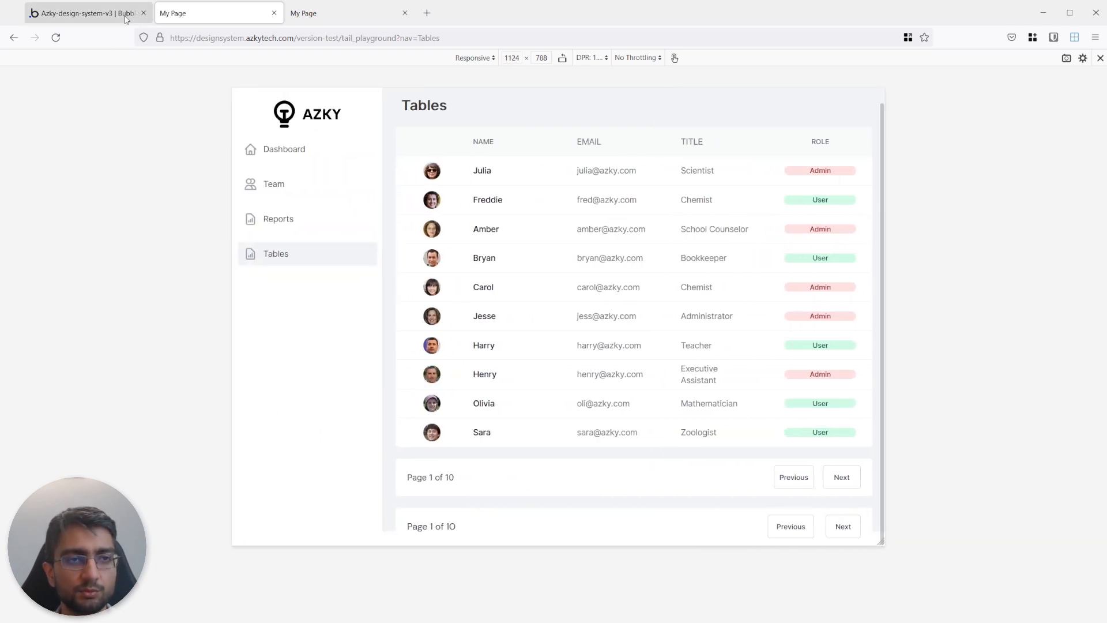
# Back in the Bubble editor, compare the layout settings of the original pagination row and the new group.
pyautogui.click(89, 13)
pyautogui.click(610, 319)
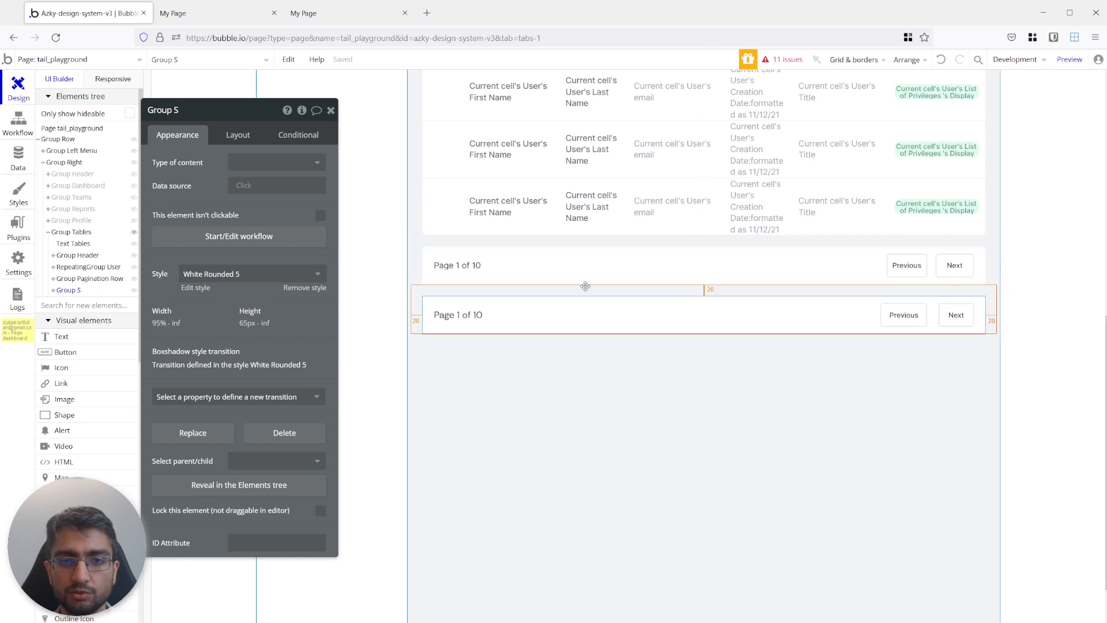
pyautogui.click(536, 259)
pyautogui.click(238, 136)
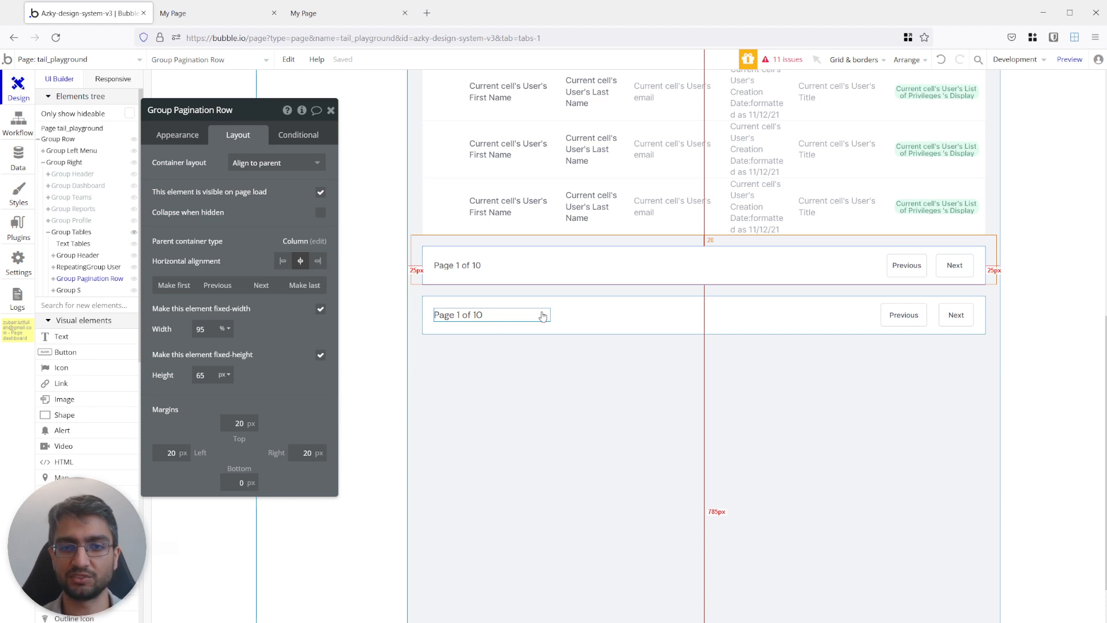
pyautogui.click(576, 312)
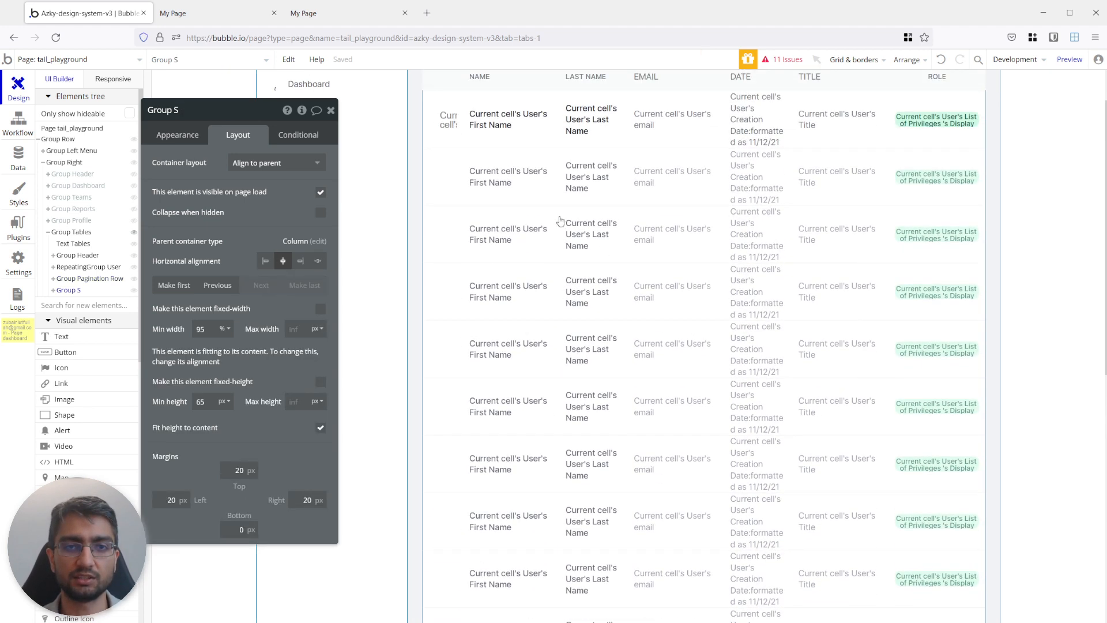
# Check the table and both pagination rows in the preview enlarged to about 1422 × 859 px, then narrowed to about 1270 px.
pyautogui.click(196, 13)
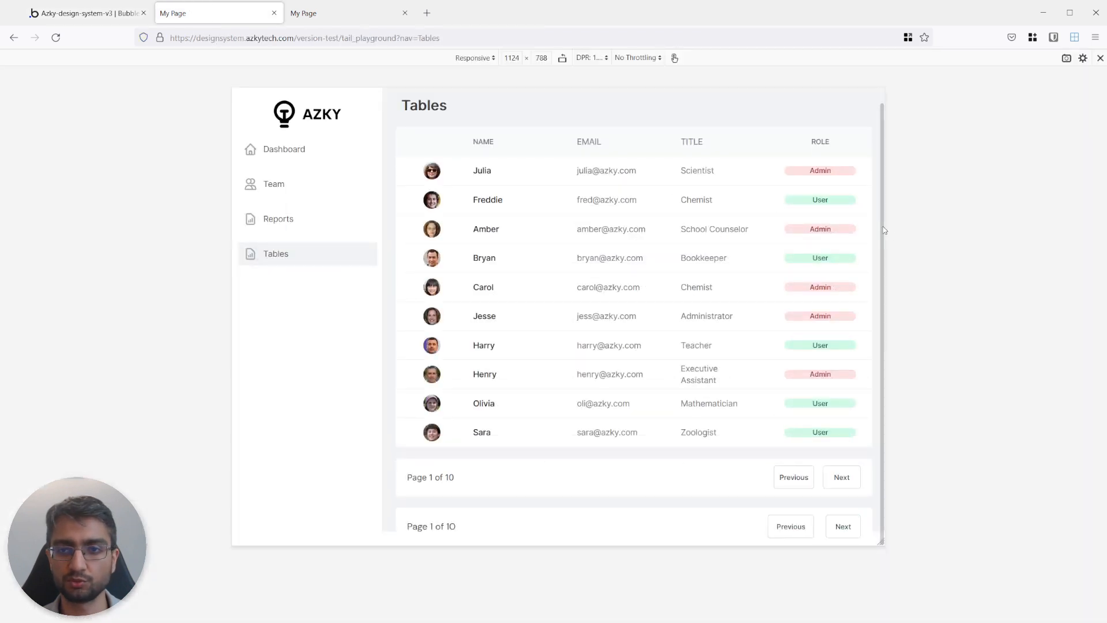
pyautogui.moveTo(883, 225); pyautogui.dragTo(969, 230)
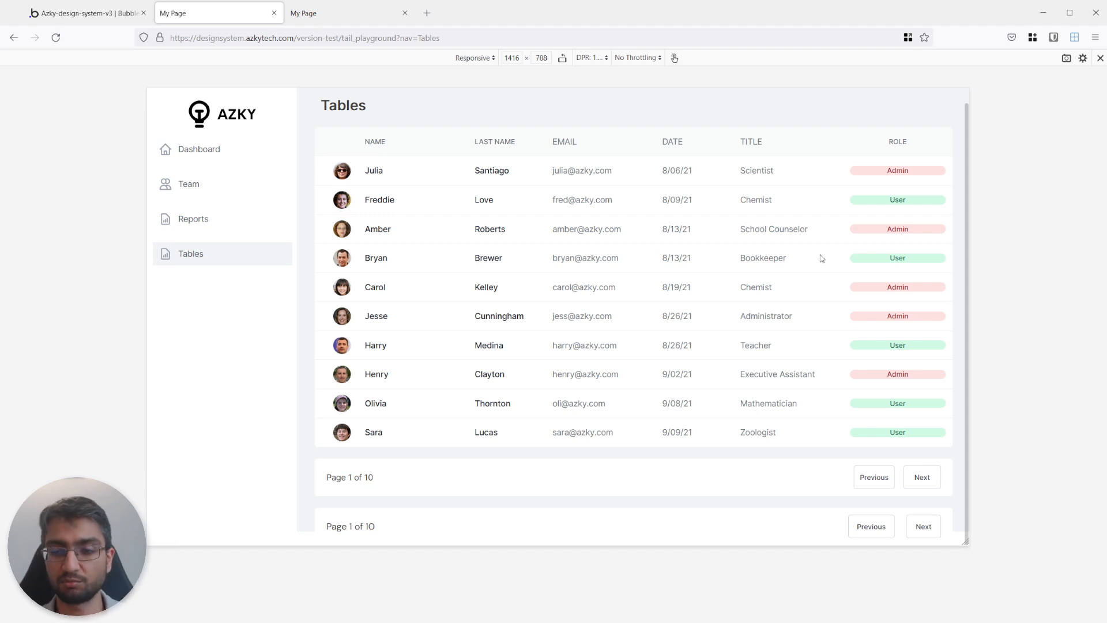
pyautogui.moveTo(966, 543); pyautogui.dragTo(968, 585)
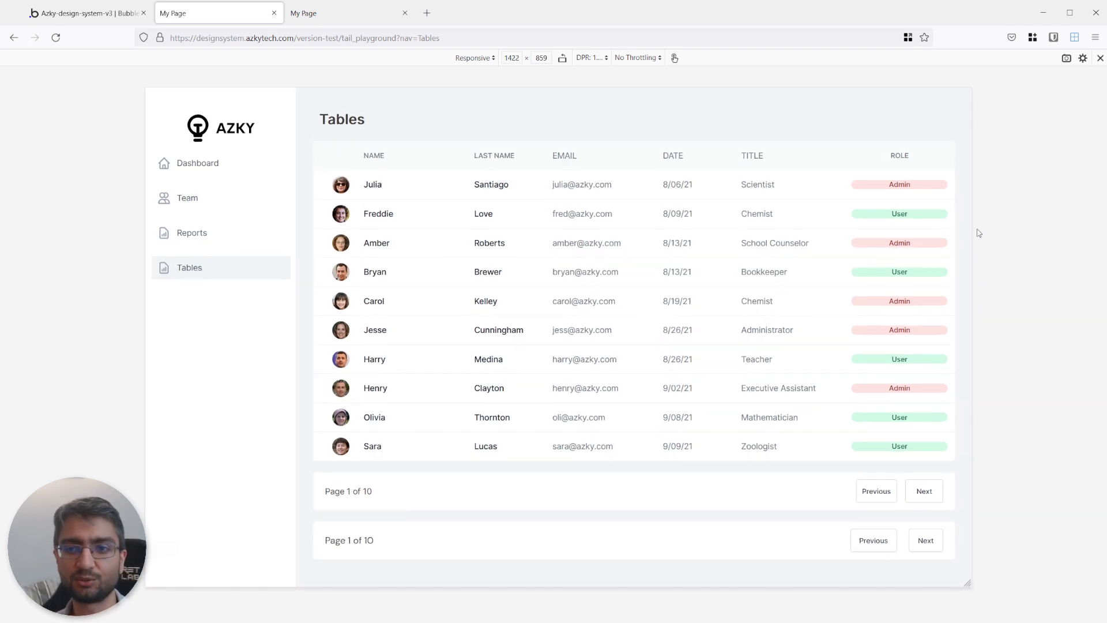
pyautogui.moveTo(972, 229); pyautogui.dragTo(929, 213)
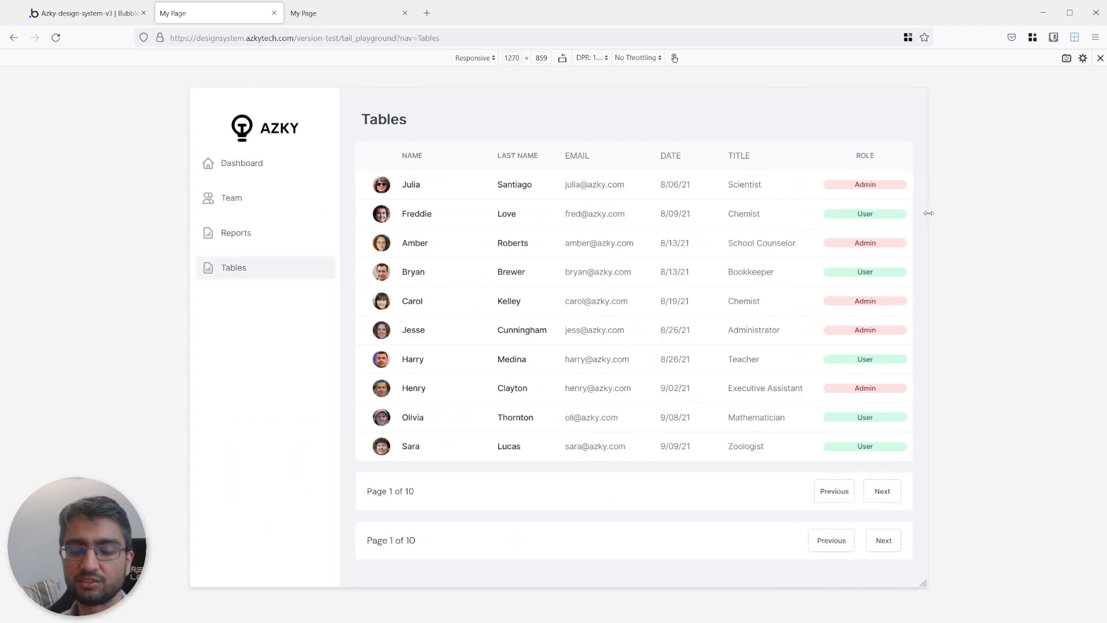